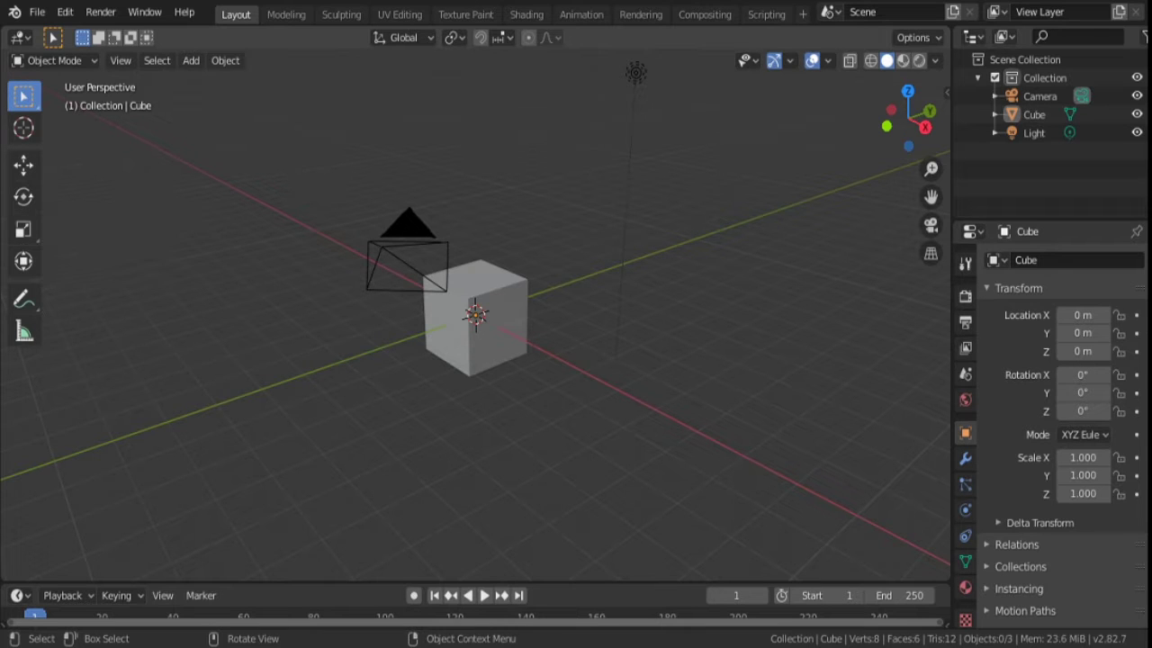
Replace the untitled file with a new General scene, discarding its unsaved changes
{"action": "left_click", "coordinate": [37, 11]}
{"action": "mouse_move", "coordinate": [59, 33]}
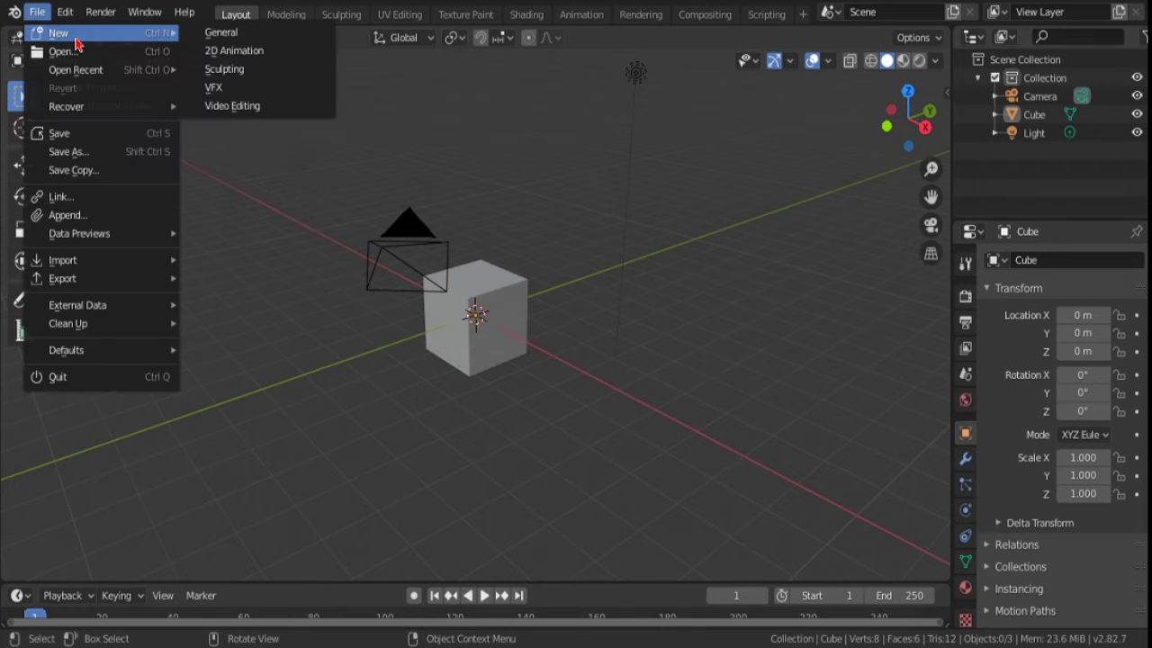
{"action": "left_click", "coordinate": [226, 36]}
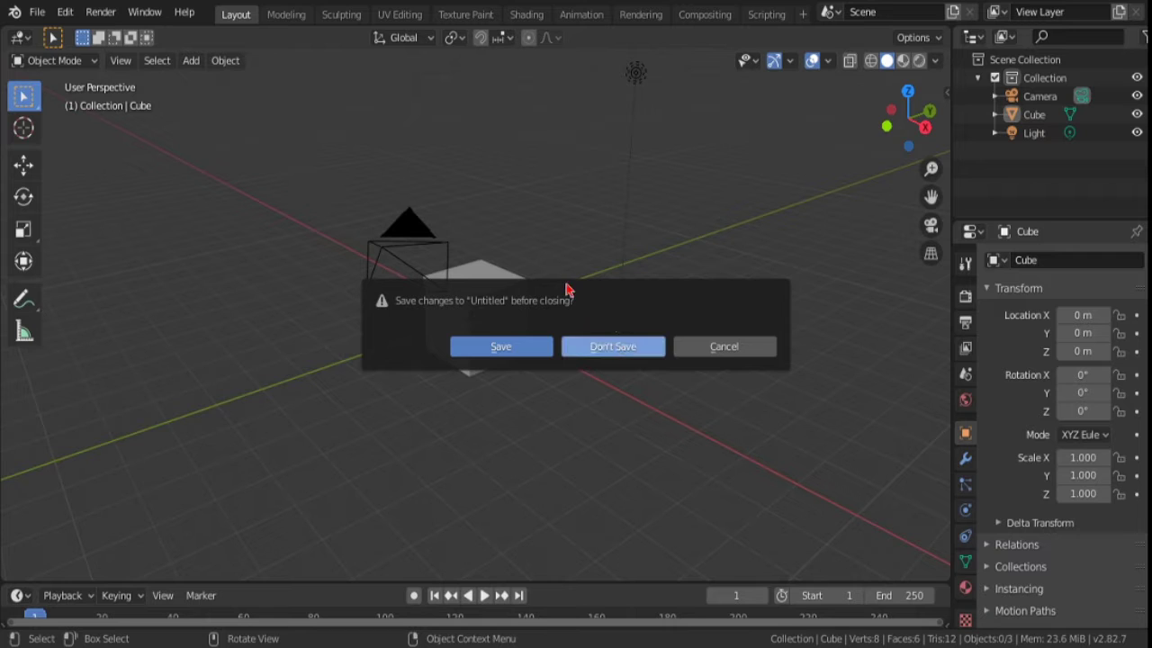
{"action": "key", "text": "Return"}
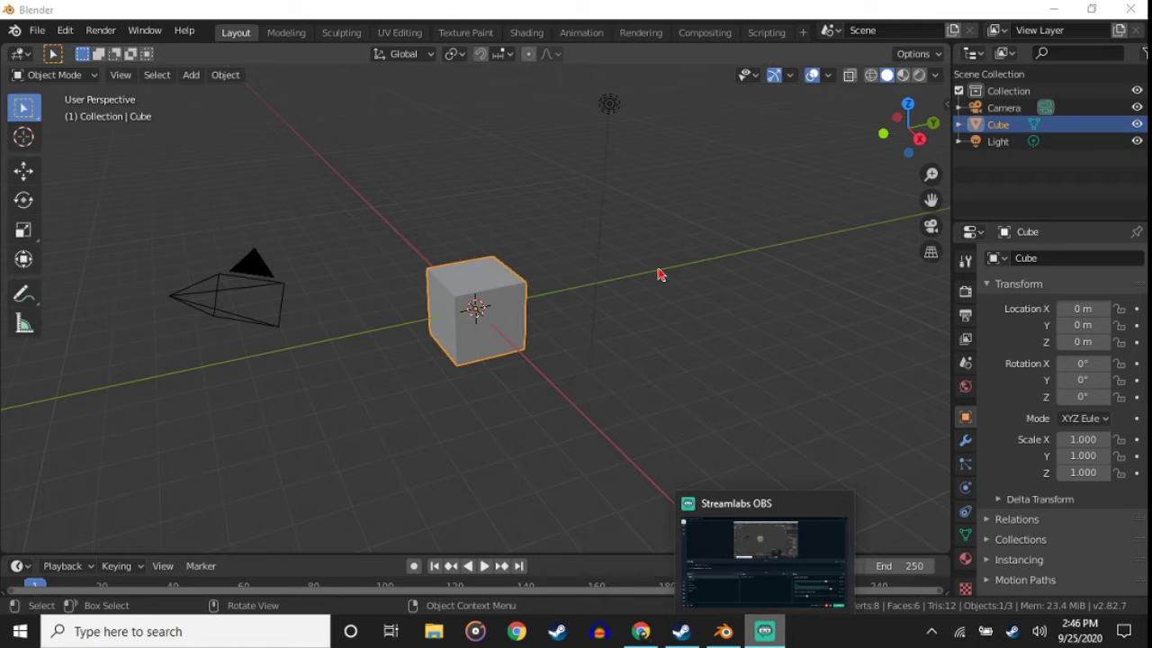
Confirm the default cube sits at 0,0,0, deselect it, and open File Explorer with Win+E
{"action": "left_click", "coordinate": [573, 161]}
{"action": "left_click", "coordinate": [772, 315]}
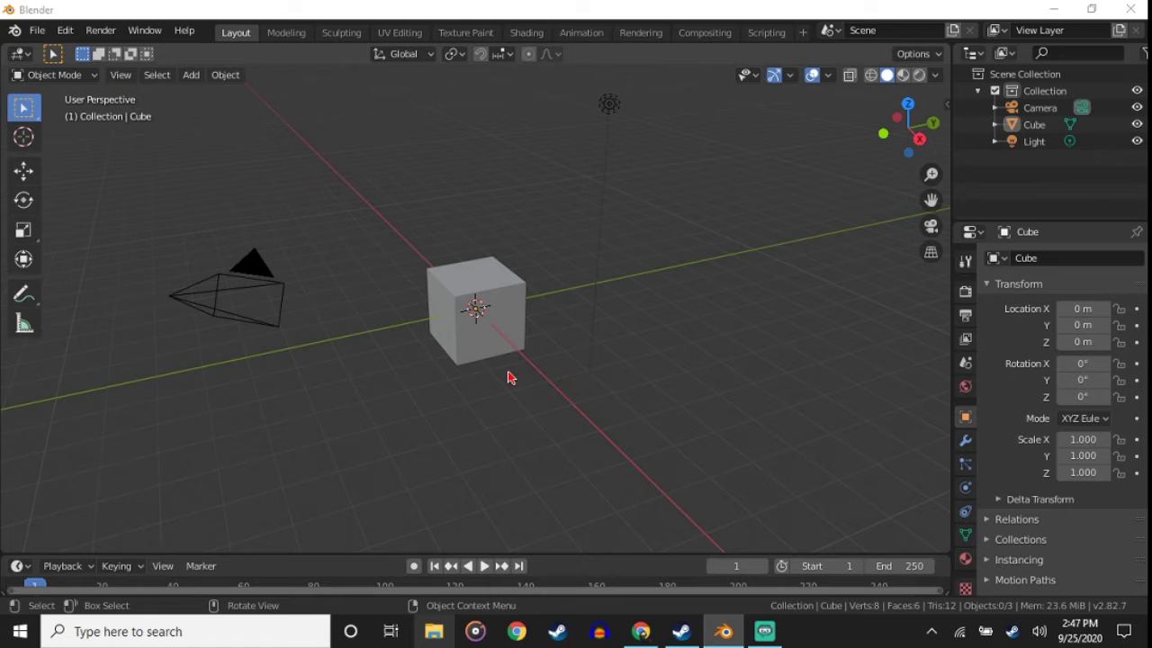
{"action": "key", "text": "super+e"}
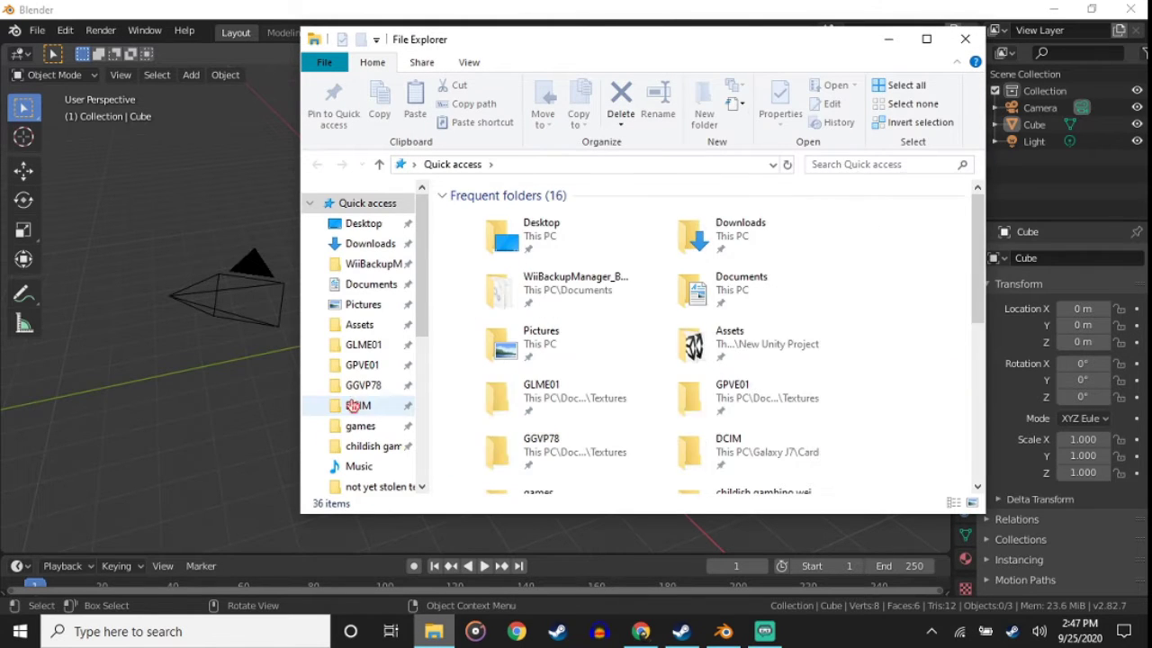
Expand the Galaxy J7 phone and its Card storage under This PC
{"action": "scroll", "coordinate": [360, 407], "scroll_direction": "down", "scroll_amount": 1}
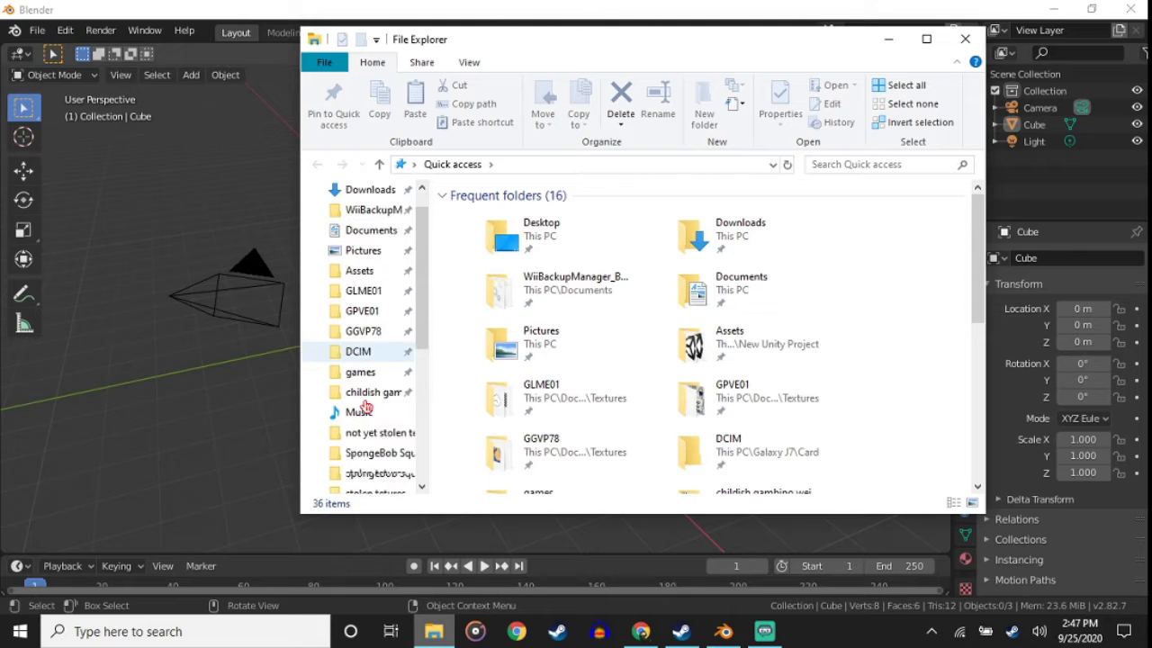
{"action": "scroll", "coordinate": [365, 423], "scroll_direction": "down", "scroll_amount": 2}
{"action": "scroll", "coordinate": [333, 423], "scroll_direction": "down", "scroll_amount": 1}
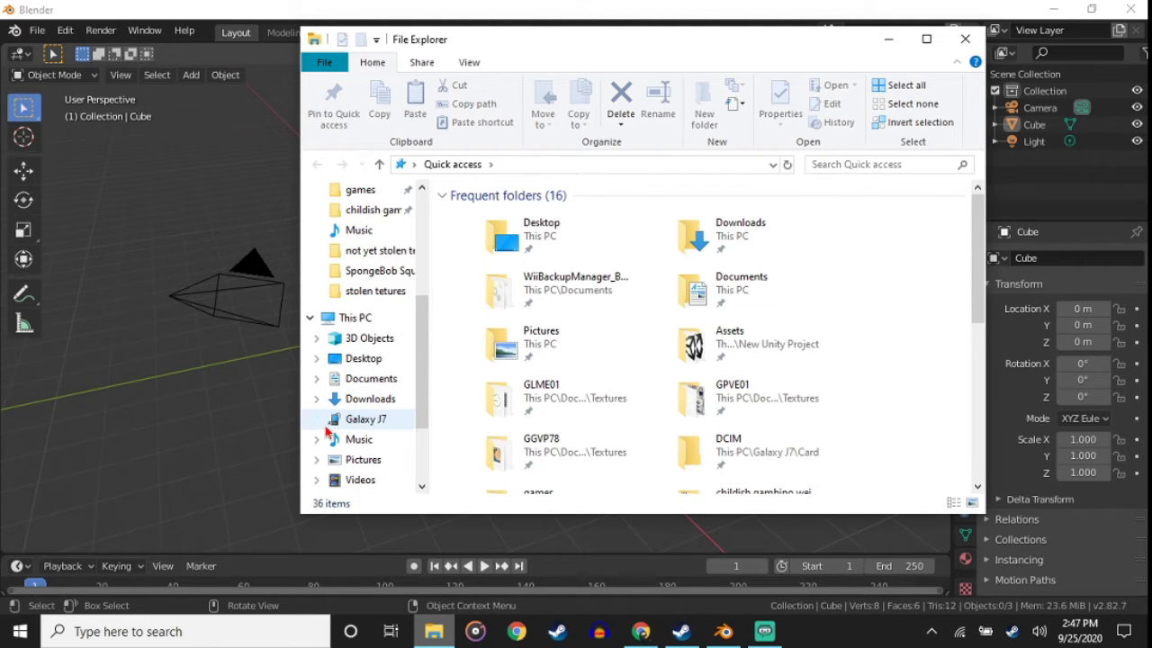
{"action": "left_click", "coordinate": [317, 419]}
{"action": "left_click", "coordinate": [324, 441]}
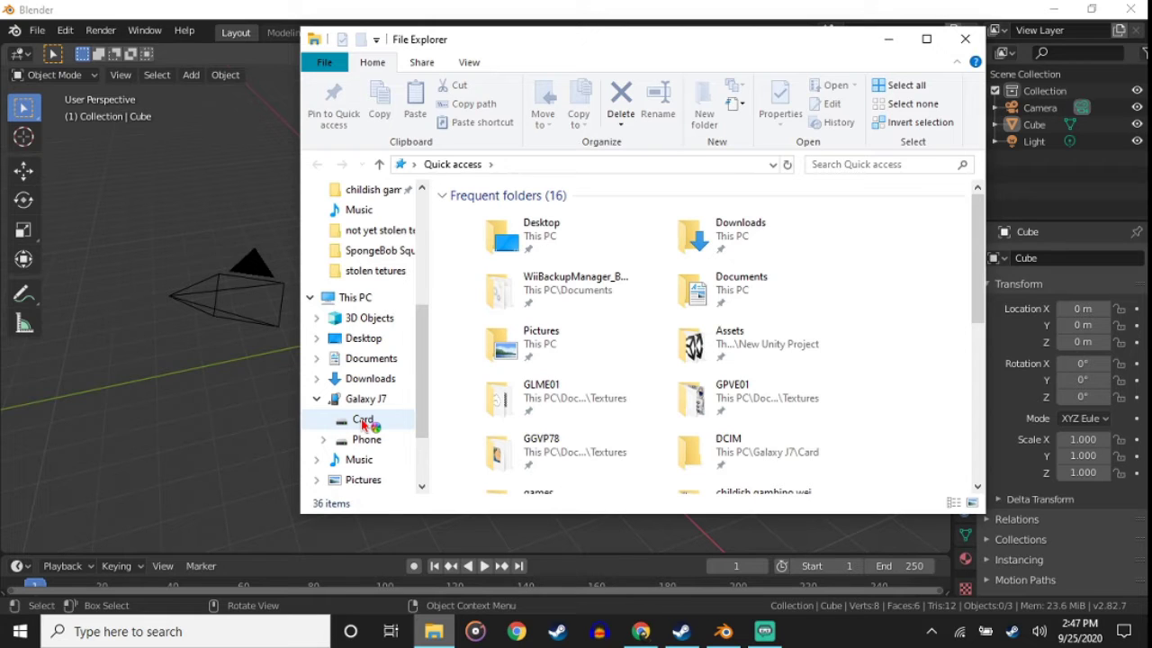
{"action": "left_click", "coordinate": [363, 420]}
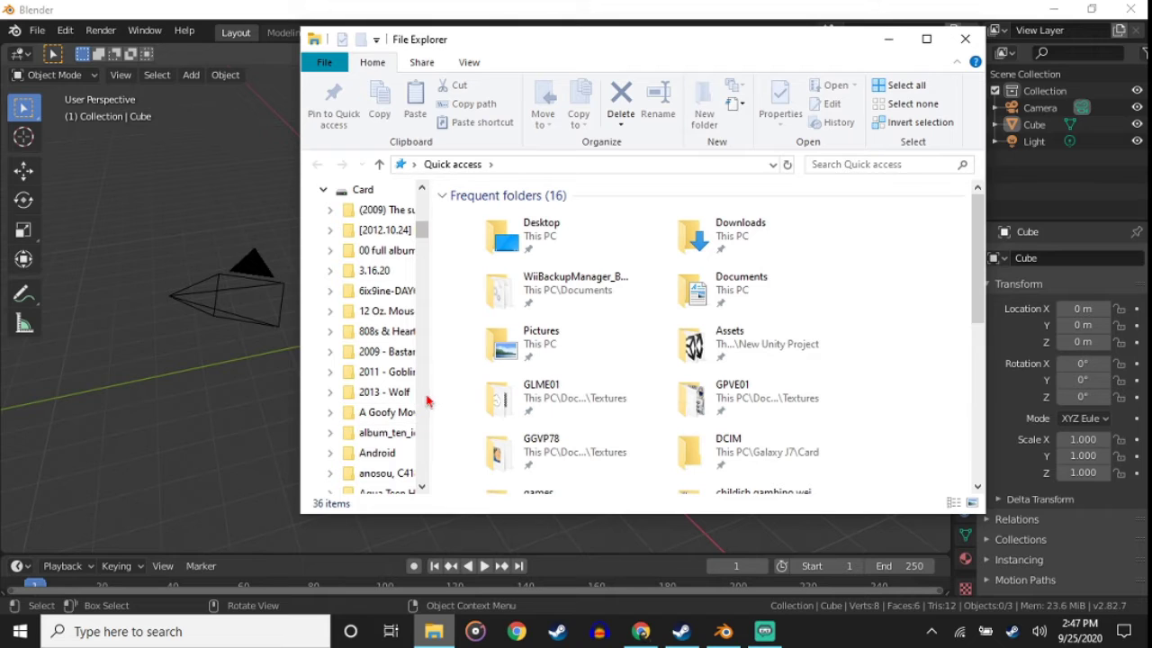
Open the DCIM folder on the phone's Card
{"action": "scroll", "coordinate": [428, 401], "scroll_direction": "down", "scroll_amount": 1}
{"action": "scroll", "coordinate": [427, 401], "scroll_direction": "down", "scroll_amount": 1}
{"action": "scroll", "coordinate": [427, 400], "scroll_direction": "down", "scroll_amount": 1}
{"action": "scroll", "coordinate": [427, 400], "scroll_direction": "down", "scroll_amount": 1}
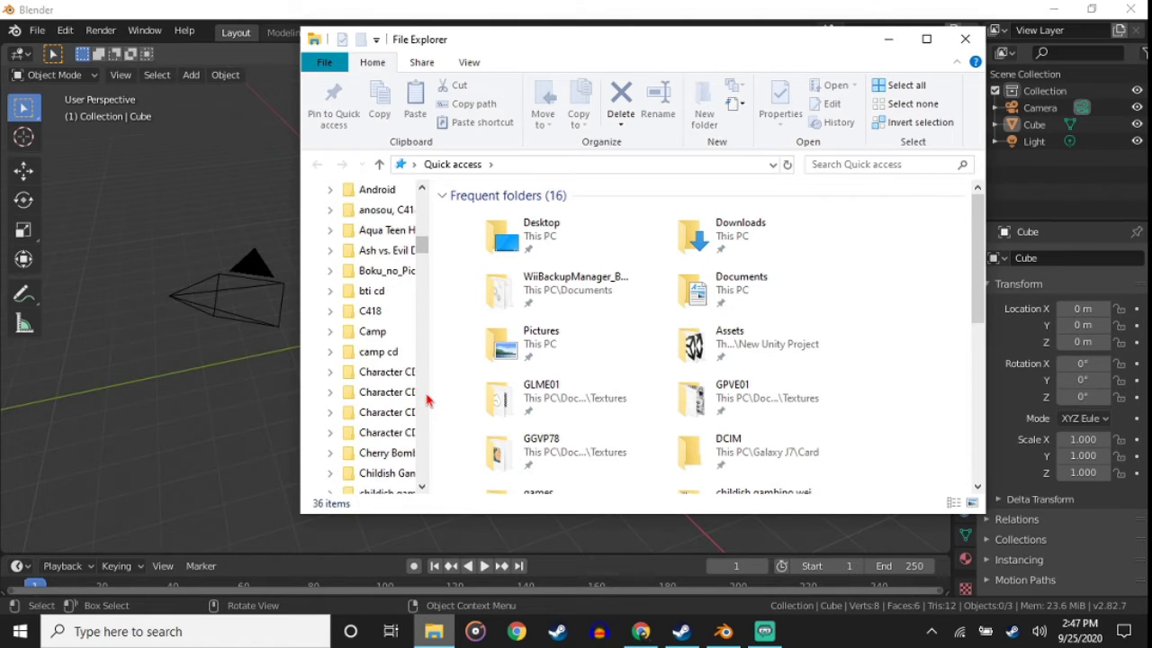
{"action": "scroll", "coordinate": [428, 400], "scroll_direction": "down", "scroll_amount": 2}
{"action": "scroll", "coordinate": [427, 400], "scroll_direction": "down", "scroll_amount": 2}
{"action": "scroll", "coordinate": [418, 387], "scroll_direction": "down", "scroll_amount": 1}
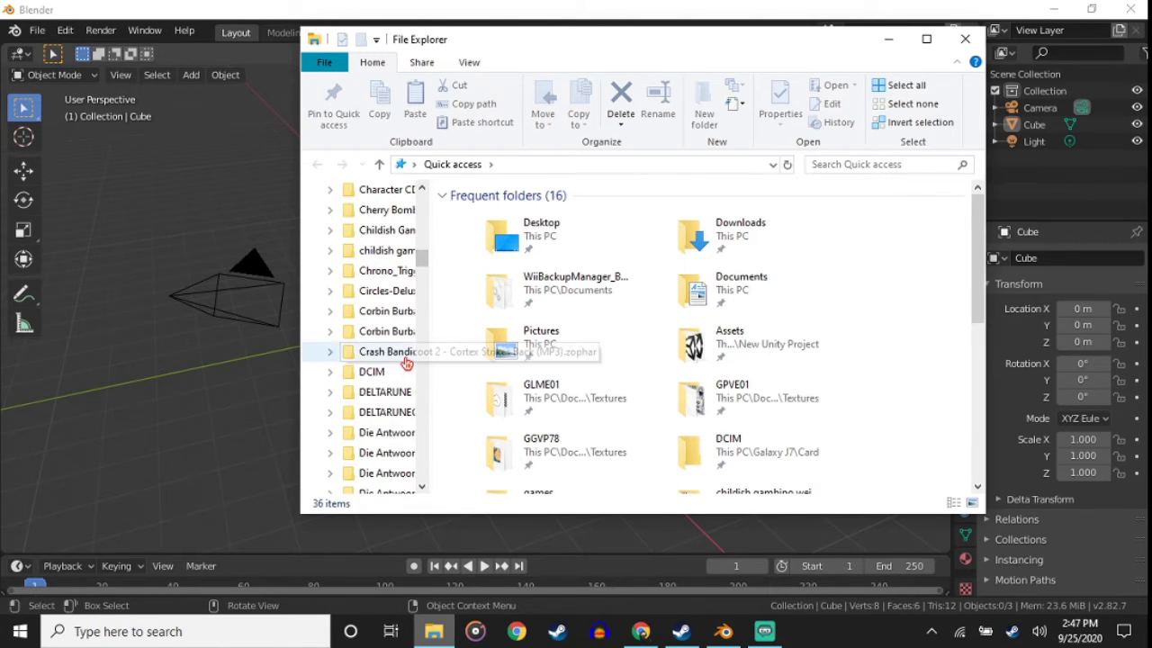
{"action": "left_click", "coordinate": [385, 374]}
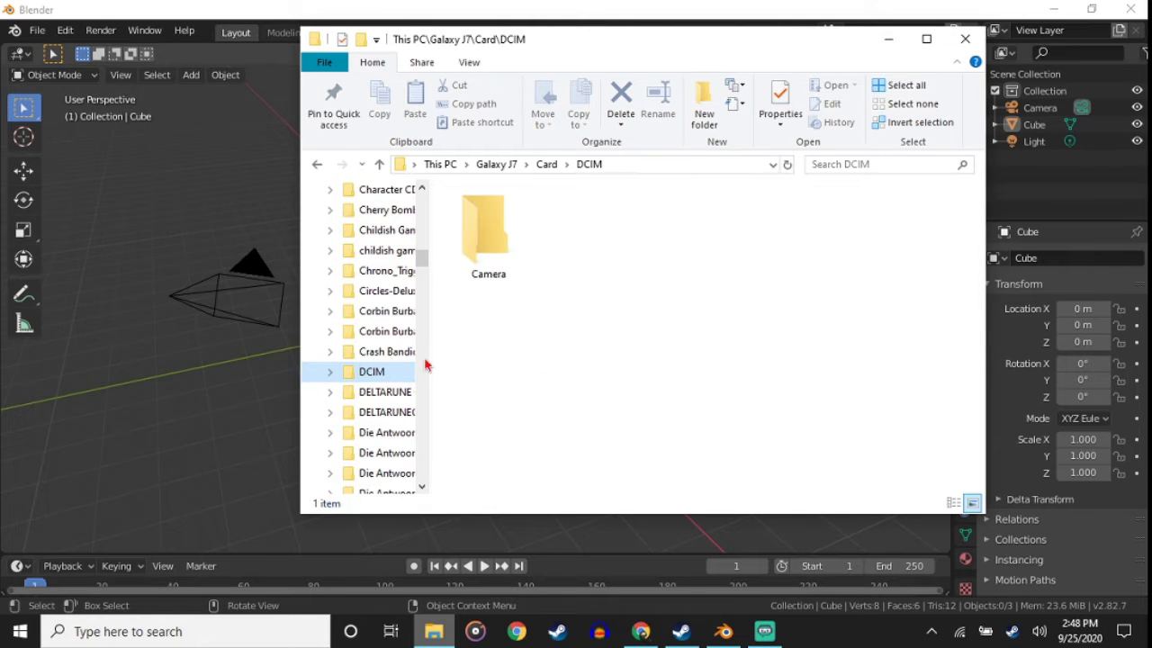
Open the Camera folder and box-select the three 20200925 files at the bottom
{"action": "left_click", "coordinate": [518, 245]}
{"action": "double_click", "coordinate": [518, 245]}
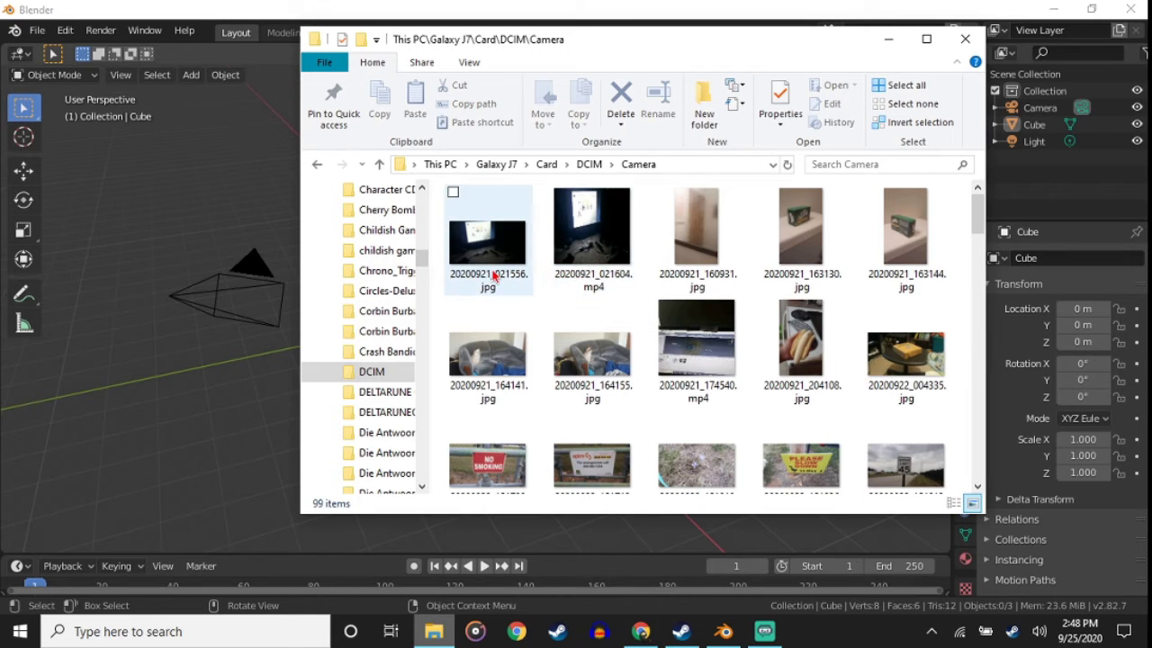
{"action": "mouse_move", "coordinate": [489, 242]}
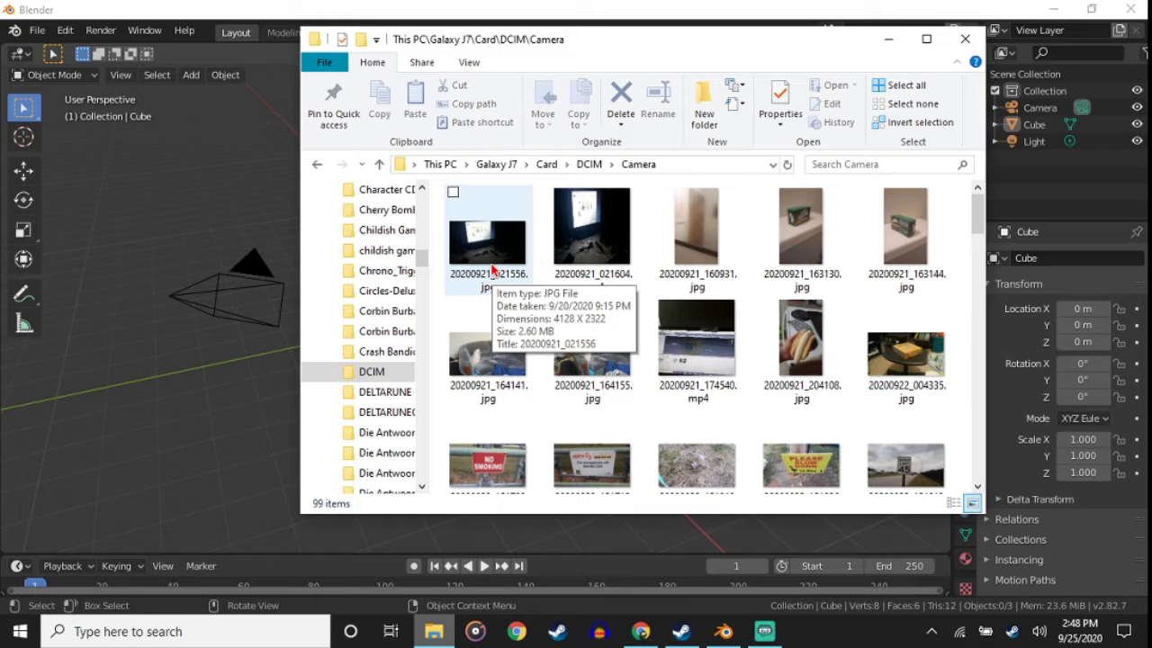
{"action": "scroll", "coordinate": [801, 365], "scroll_direction": "down", "scroll_amount": 5}
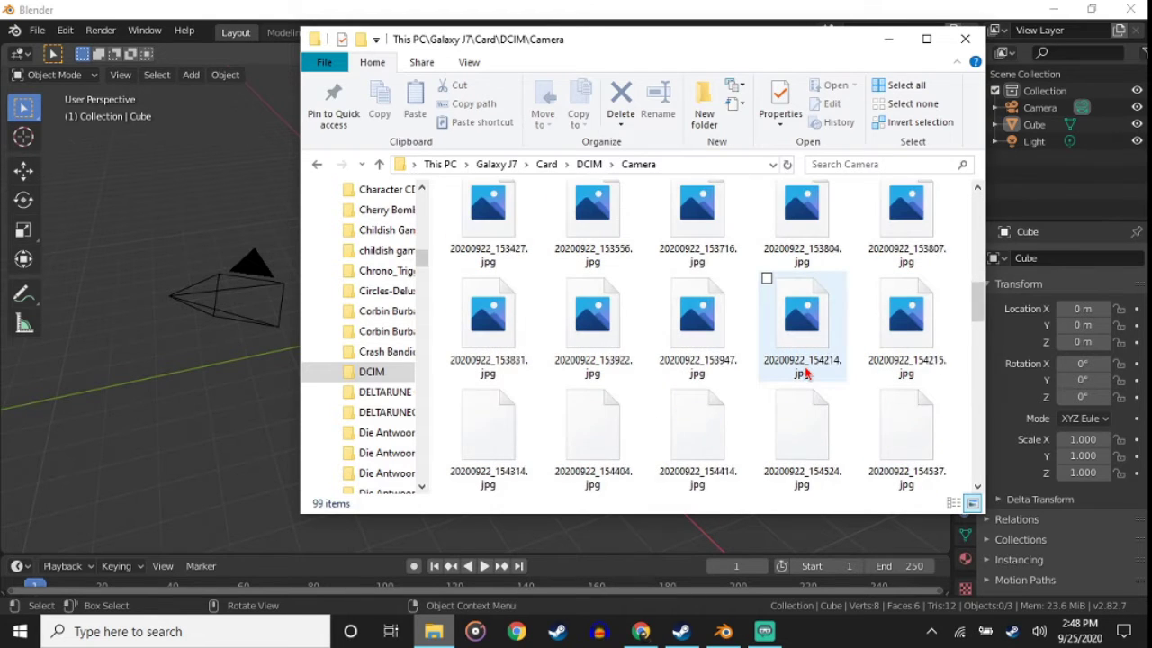
{"action": "scroll", "coordinate": [801, 369], "scroll_direction": "down", "scroll_amount": 3}
{"action": "scroll", "coordinate": [801, 383], "scroll_direction": "down", "scroll_amount": 3}
{"action": "scroll", "coordinate": [800, 387], "scroll_direction": "down", "scroll_amount": 3}
{"action": "scroll", "coordinate": [803, 396], "scroll_direction": "down", "scroll_amount": 2}
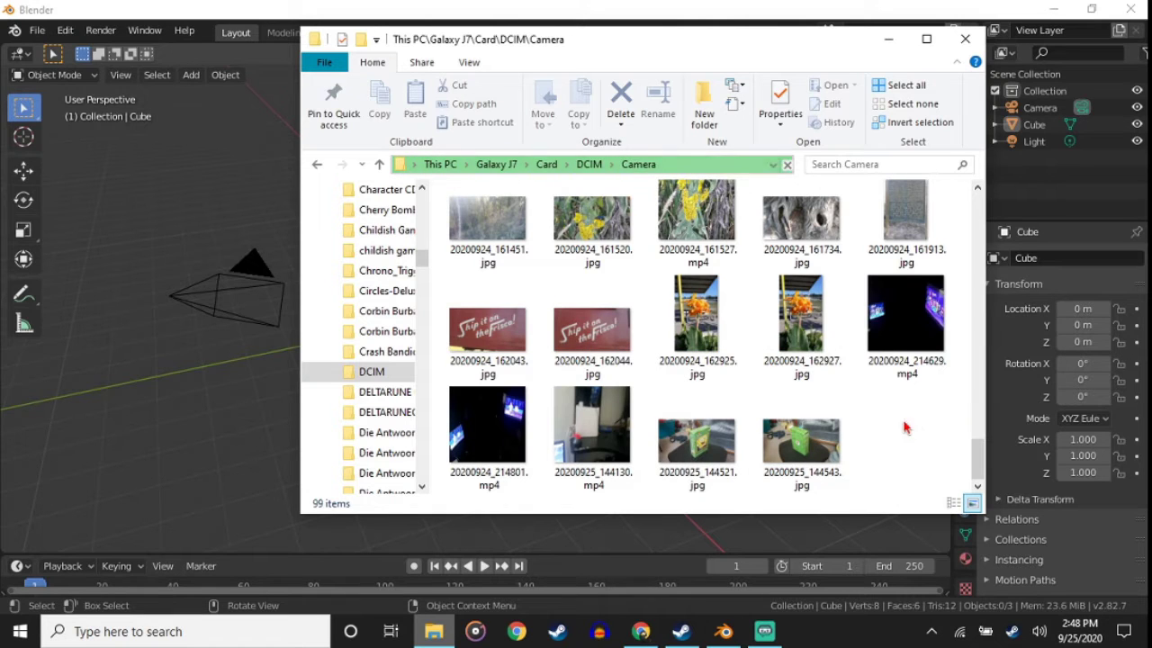
{"action": "left_click_drag", "start_coordinate": [866, 485], "coordinate": [613, 460]}
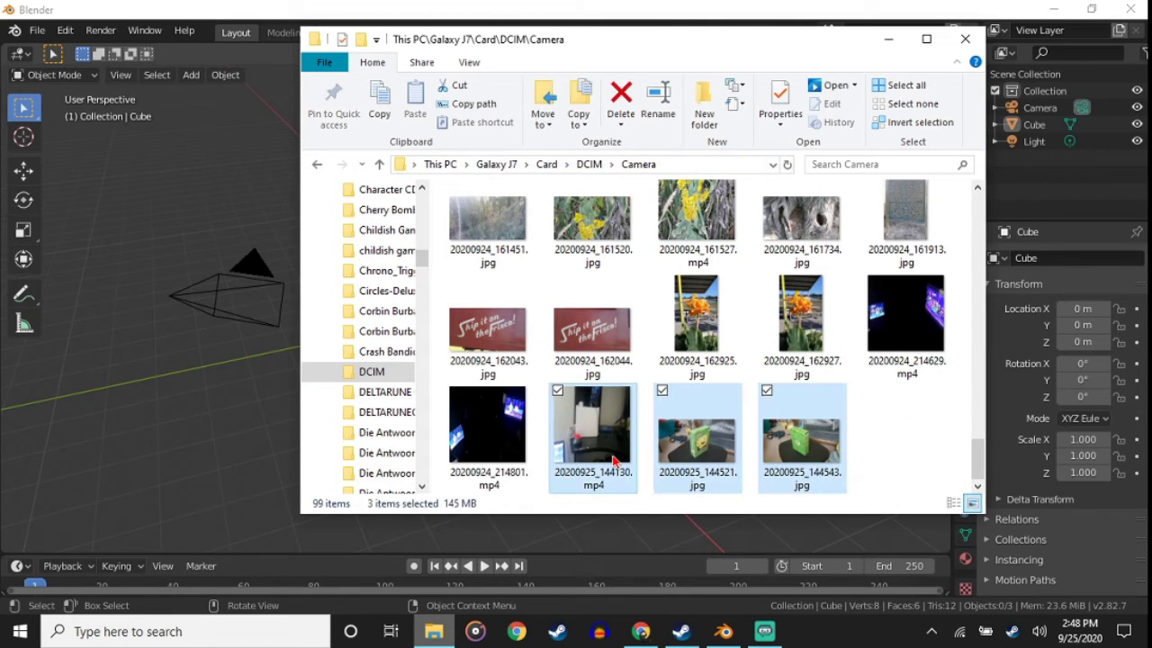
Copy 20200925_144130.mp4, 20200925_144521.jpg and 20200925_144543.jpg into Downloads
{"action": "scroll", "coordinate": [374, 347], "scroll_direction": "up", "scroll_amount": 3}
{"action": "scroll", "coordinate": [382, 334], "scroll_direction": "up", "scroll_amount": 2}
{"action": "scroll", "coordinate": [435, 354], "scroll_direction": "up", "scroll_amount": 2}
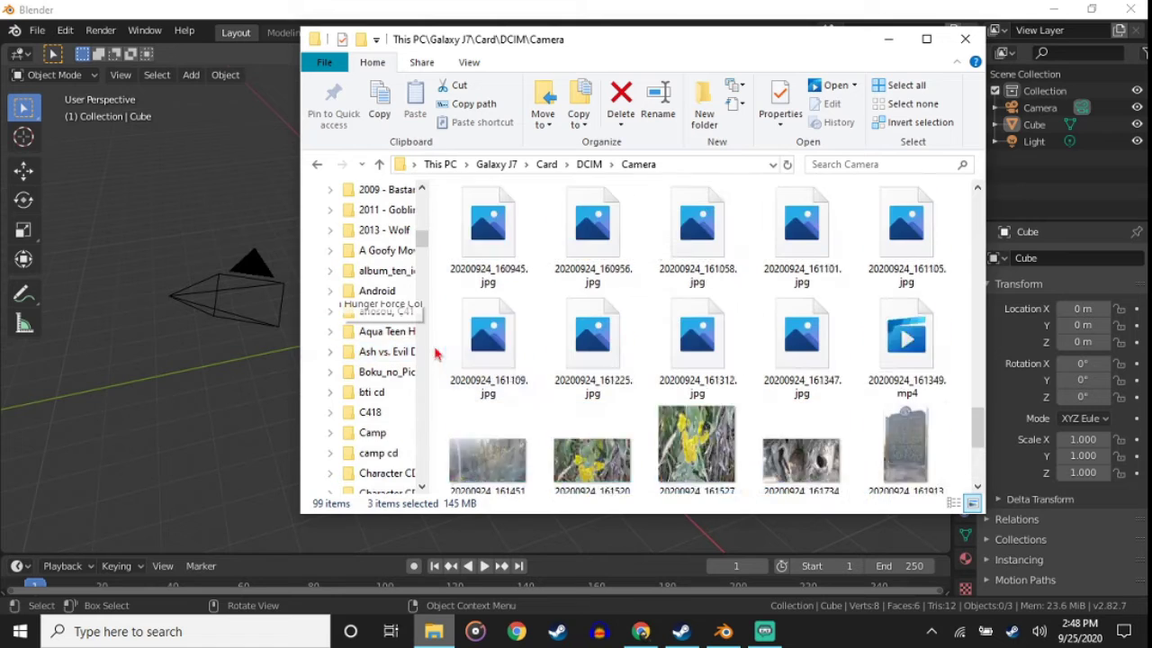
{"action": "scroll", "coordinate": [434, 353], "scroll_direction": "up", "scroll_amount": 3}
{"action": "scroll", "coordinate": [399, 316], "scroll_direction": "up", "scroll_amount": 4}
{"action": "scroll", "coordinate": [399, 317], "scroll_direction": "up", "scroll_amount": 1}
{"action": "scroll", "coordinate": [398, 320], "scroll_direction": "up", "scroll_amount": 1}
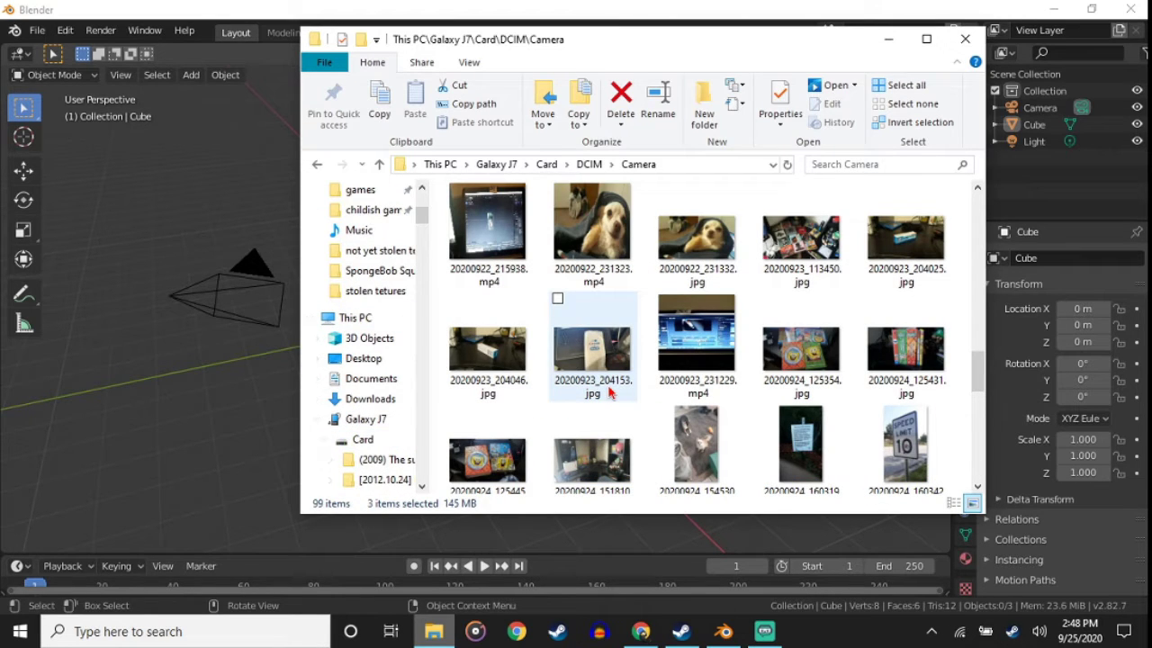
{"action": "mouse_move", "coordinate": [592, 351]}
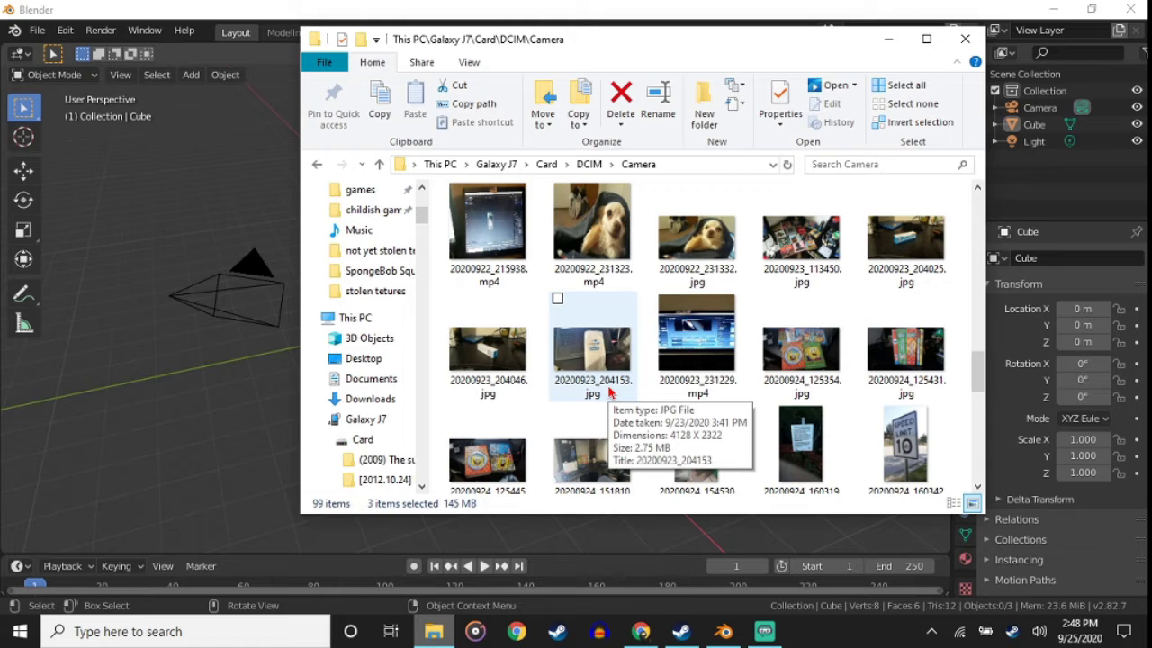
{"action": "scroll", "coordinate": [609, 392], "scroll_direction": "down", "scroll_amount": 3}
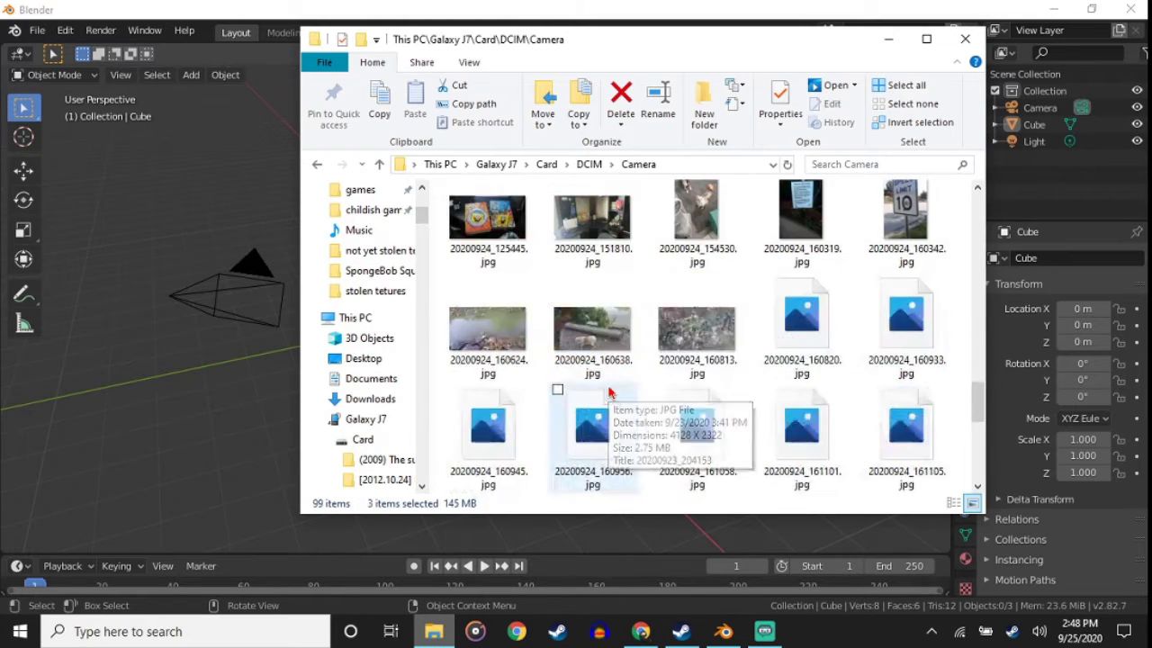
{"action": "scroll", "coordinate": [609, 393], "scroll_direction": "down", "scroll_amount": 3}
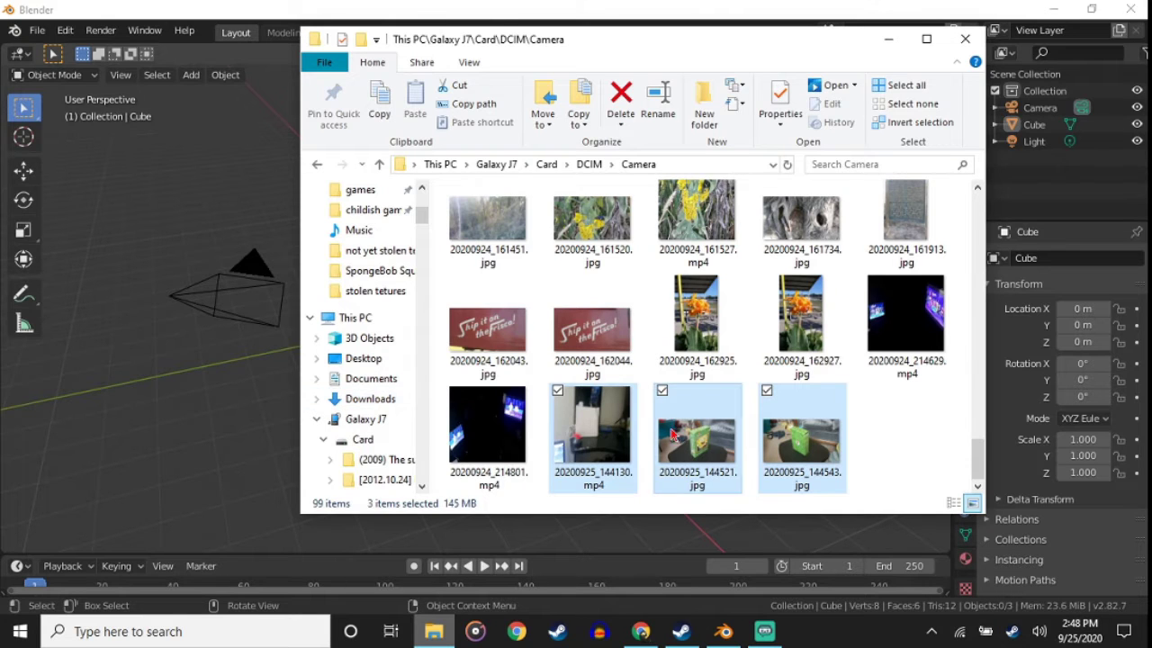
{"action": "left_click_drag", "start_coordinate": [542, 415], "coordinate": [378, 406]}
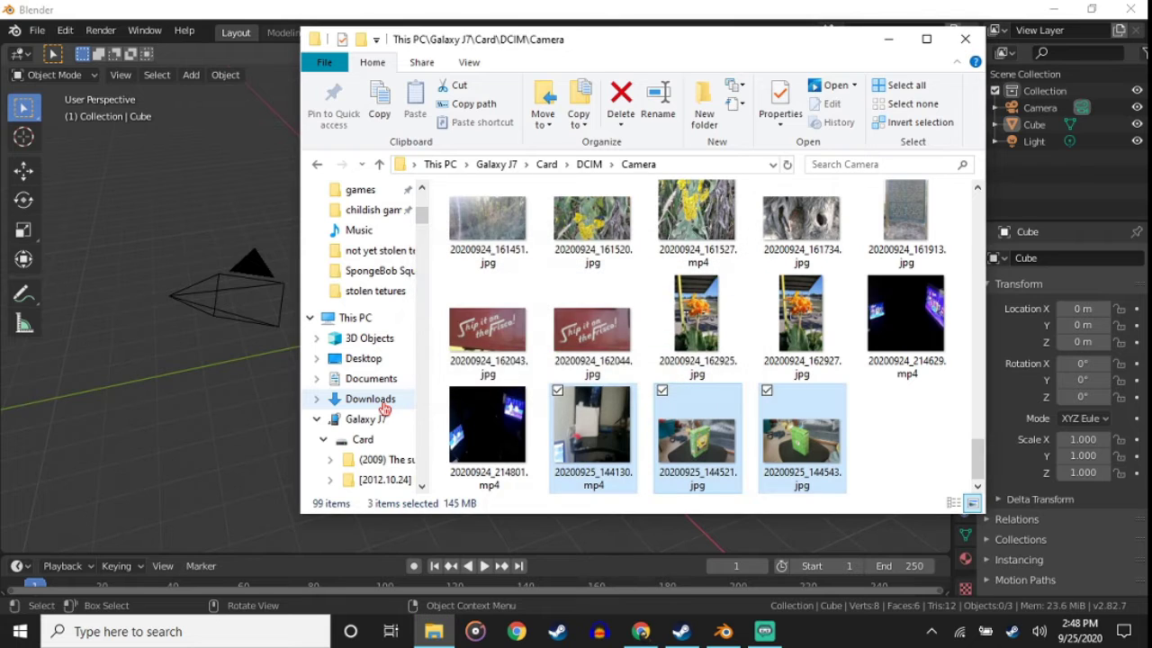
Look inside the 'not yet stolen texures' folder in Downloads and select its contents
{"action": "left_click", "coordinate": [384, 407]}
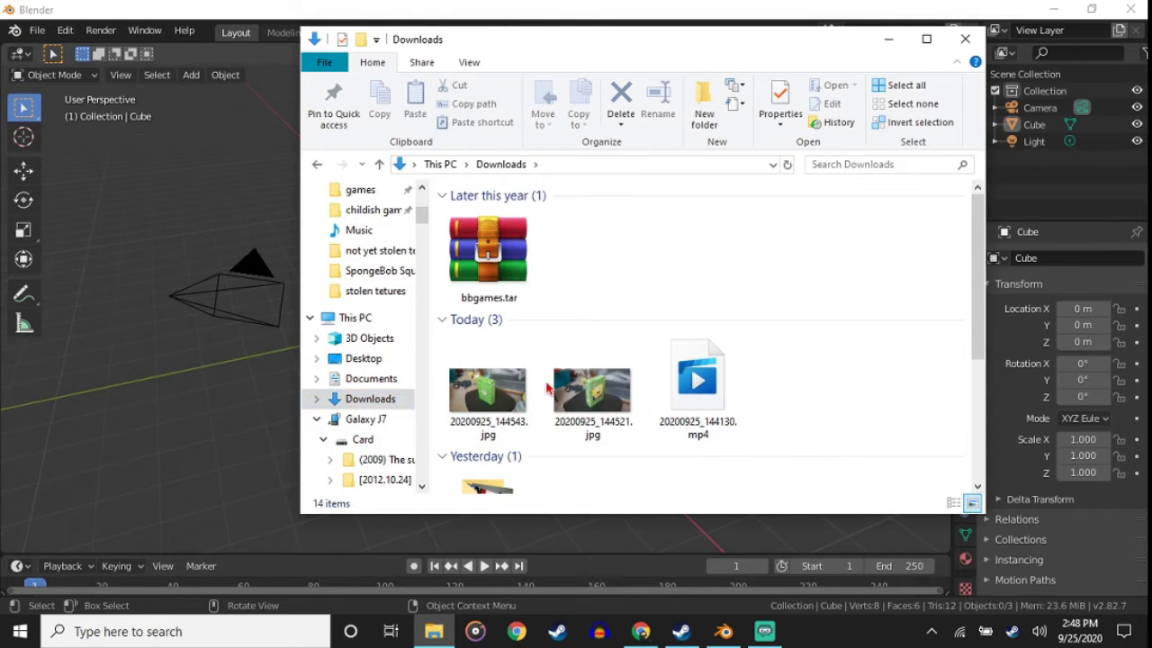
{"action": "scroll", "coordinate": [730, 402], "scroll_direction": "down", "scroll_amount": 3}
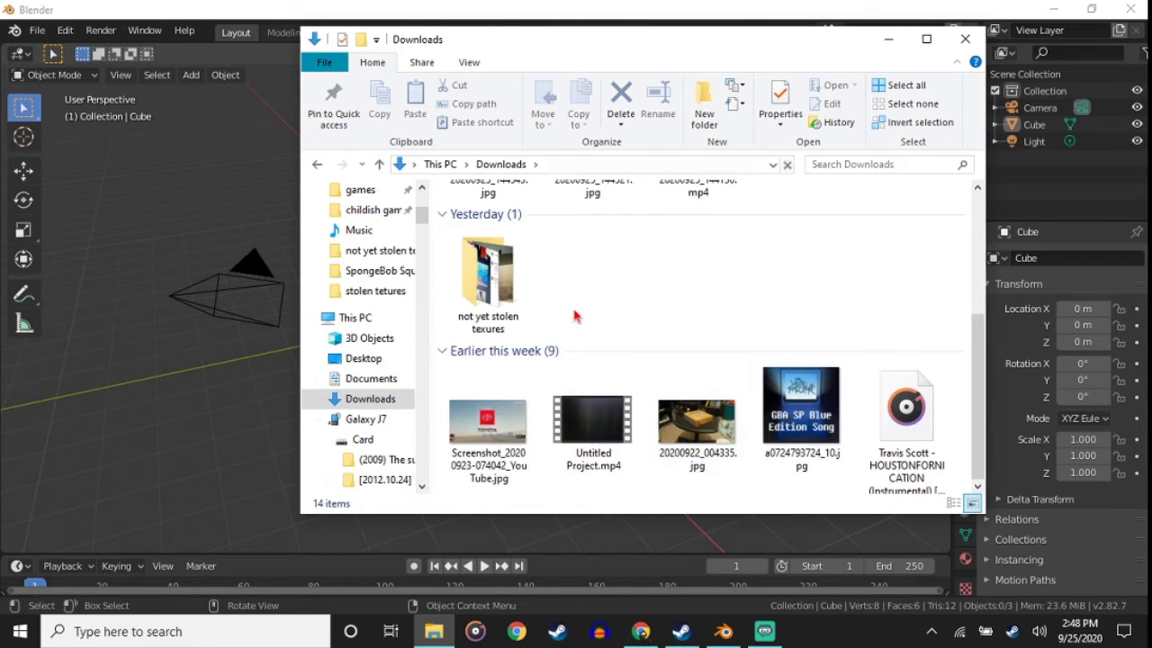
{"action": "double_click", "coordinate": [489, 297]}
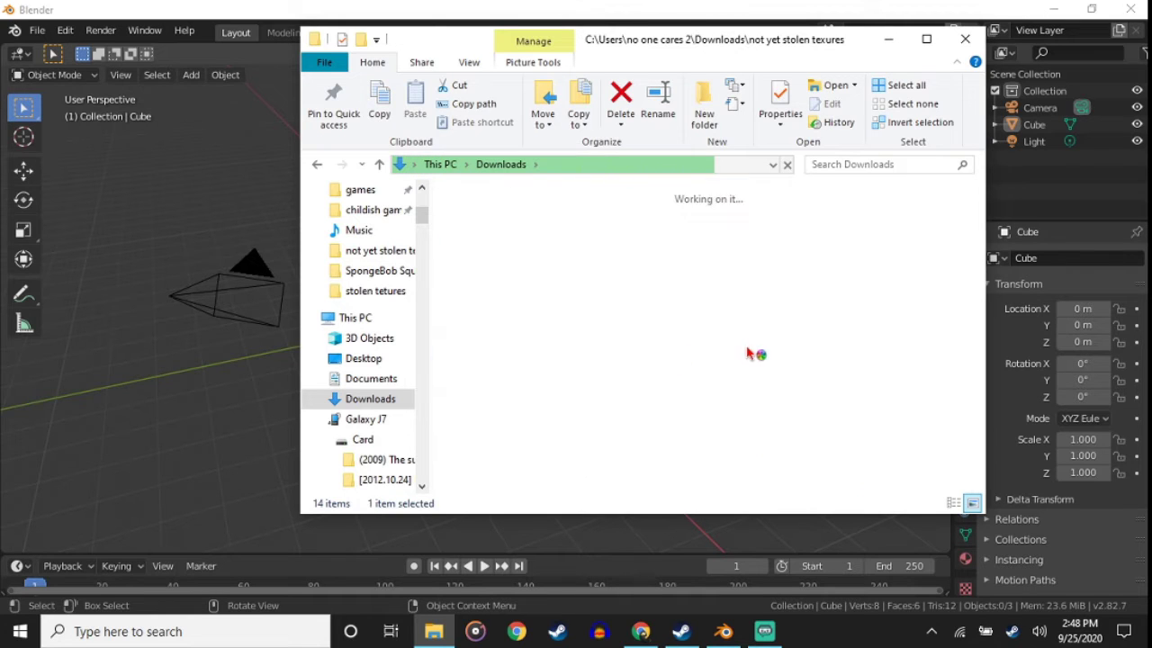
{"action": "key", "text": "ctrl+a"}
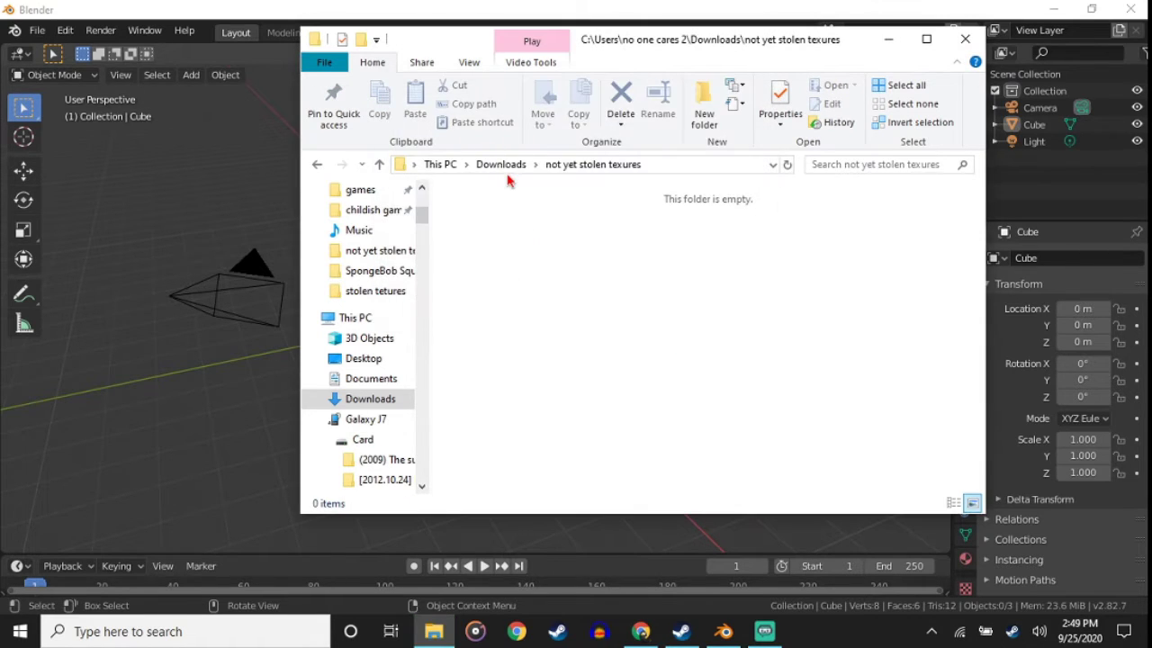
Move today's mp4 and two jpgs into 'not yet stolen texures' and open that folder
{"action": "left_click", "coordinate": [500, 165]}
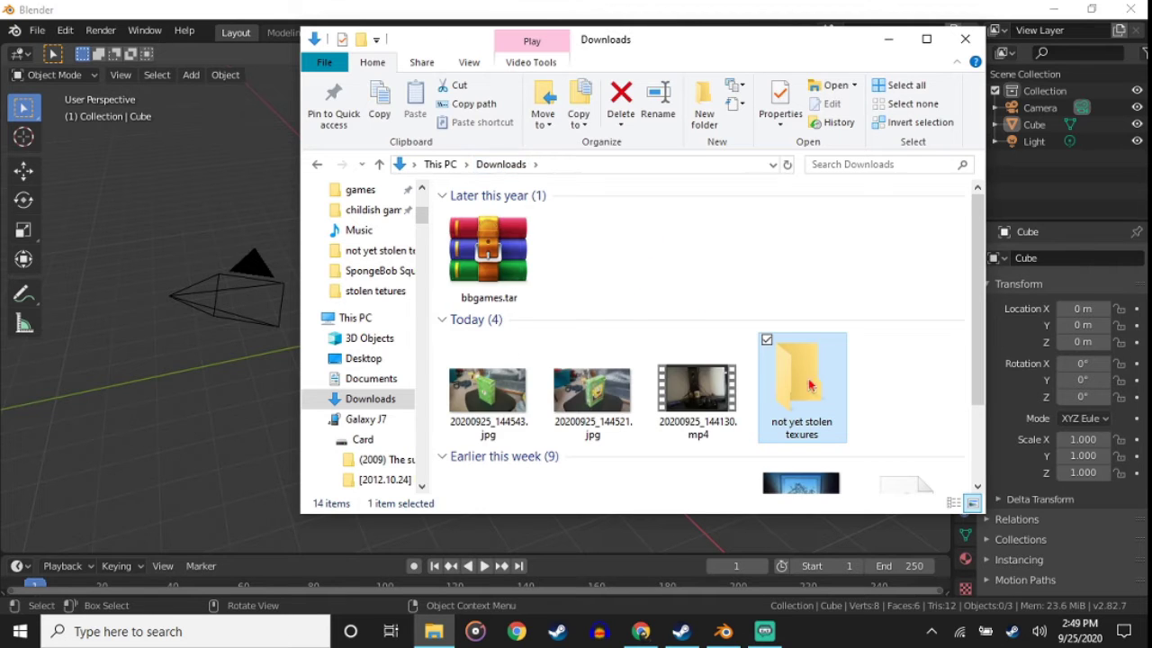
{"action": "scroll", "coordinate": [711, 414], "scroll_direction": "down", "scroll_amount": 3}
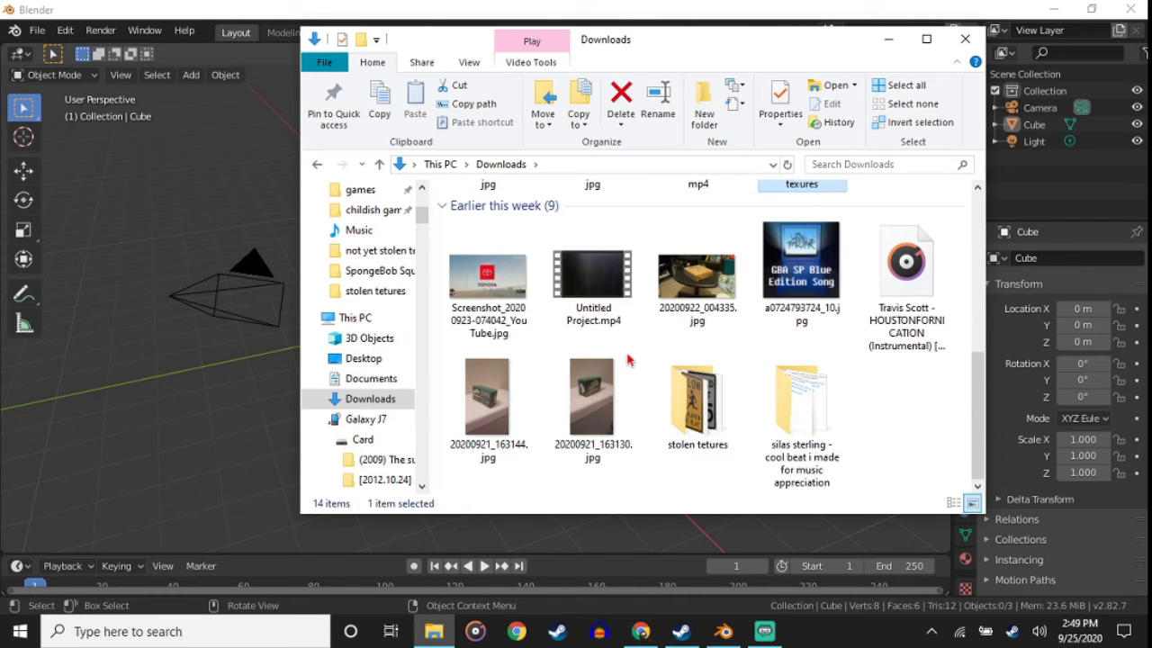
{"action": "scroll", "coordinate": [654, 364], "scroll_direction": "up", "scroll_amount": 3}
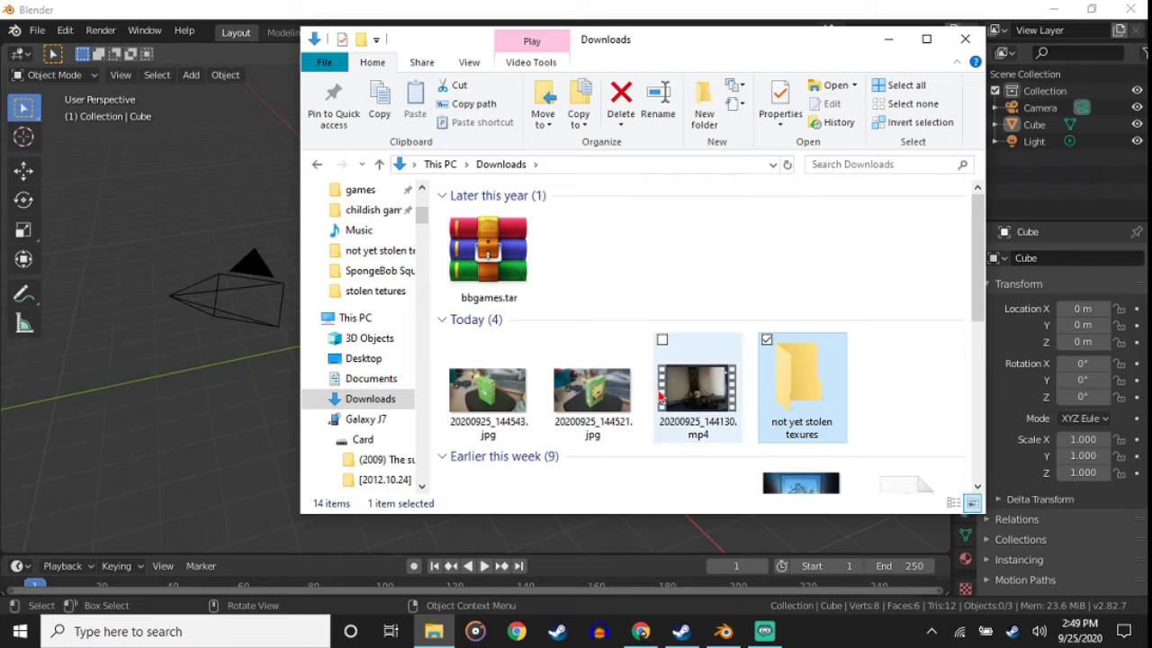
{"action": "left_click", "coordinate": [691, 416]}
{"action": "left_click", "coordinate": [516, 412], "text": "ctrl"}
{"action": "mouse_move", "coordinate": [590, 410]}
{"action": "left_mouse_down", "text": "ctrl"}
{"action": "mouse_move", "coordinate": [704, 412]}
{"action": "mouse_move", "coordinate": [799, 383]}
{"action": "left_mouse_up", "text": "ctrl"}
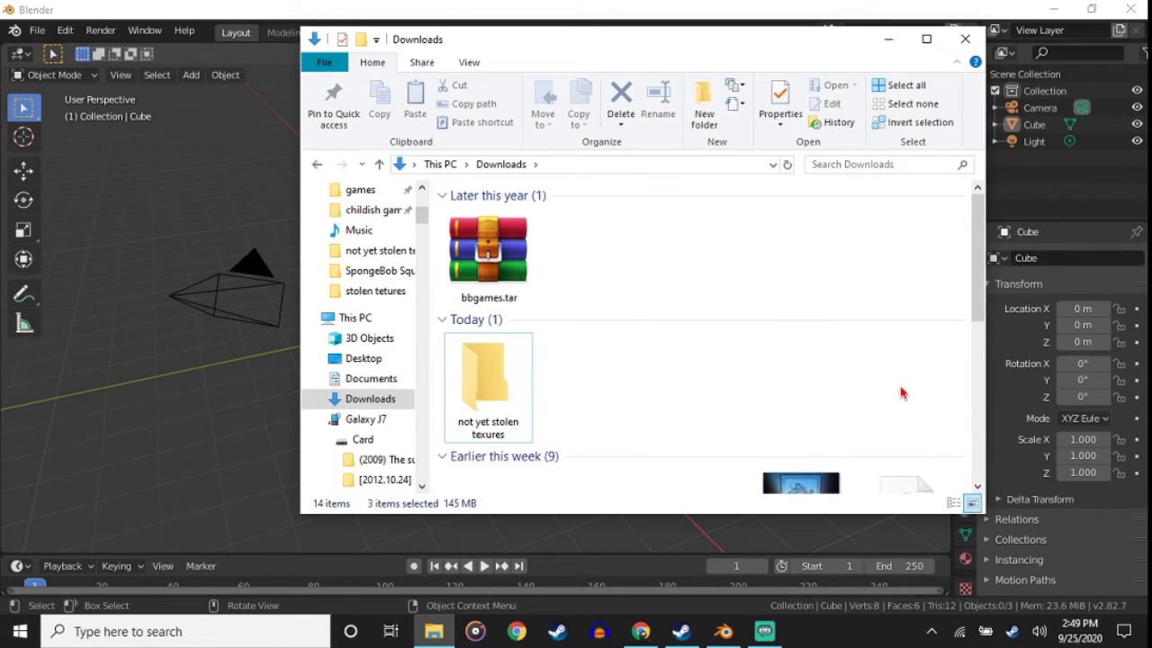
{"action": "double_click", "coordinate": [508, 385]}
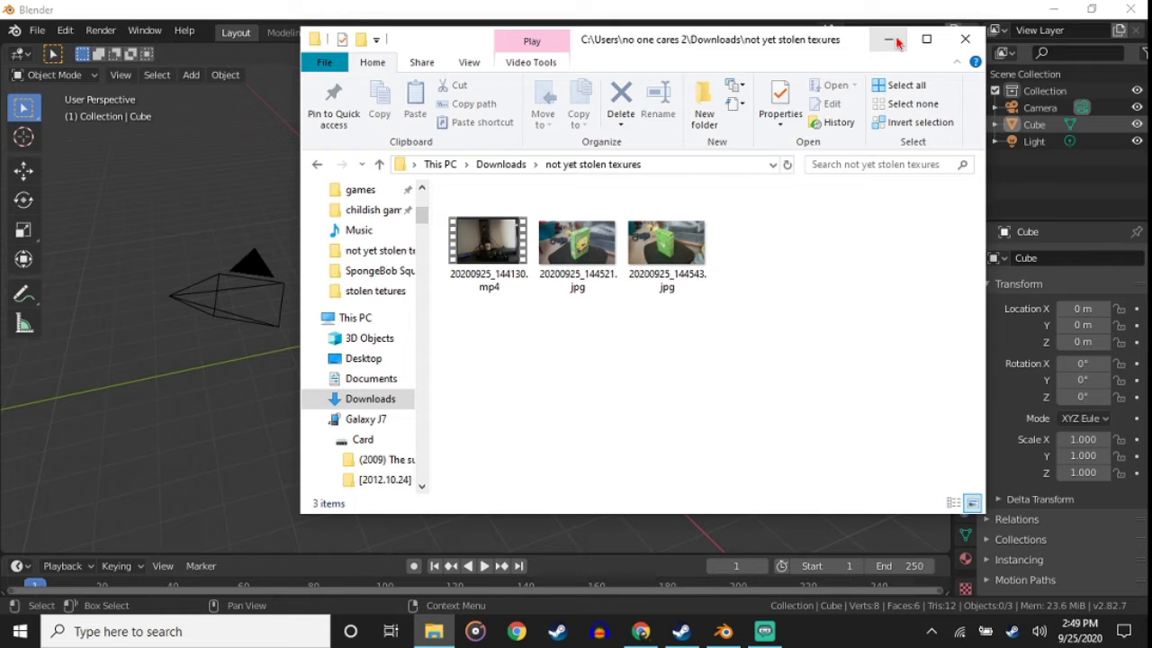
Back in Blender, delete the default cube and add a new cube at the origin
{"action": "left_click", "coordinate": [896, 41]}
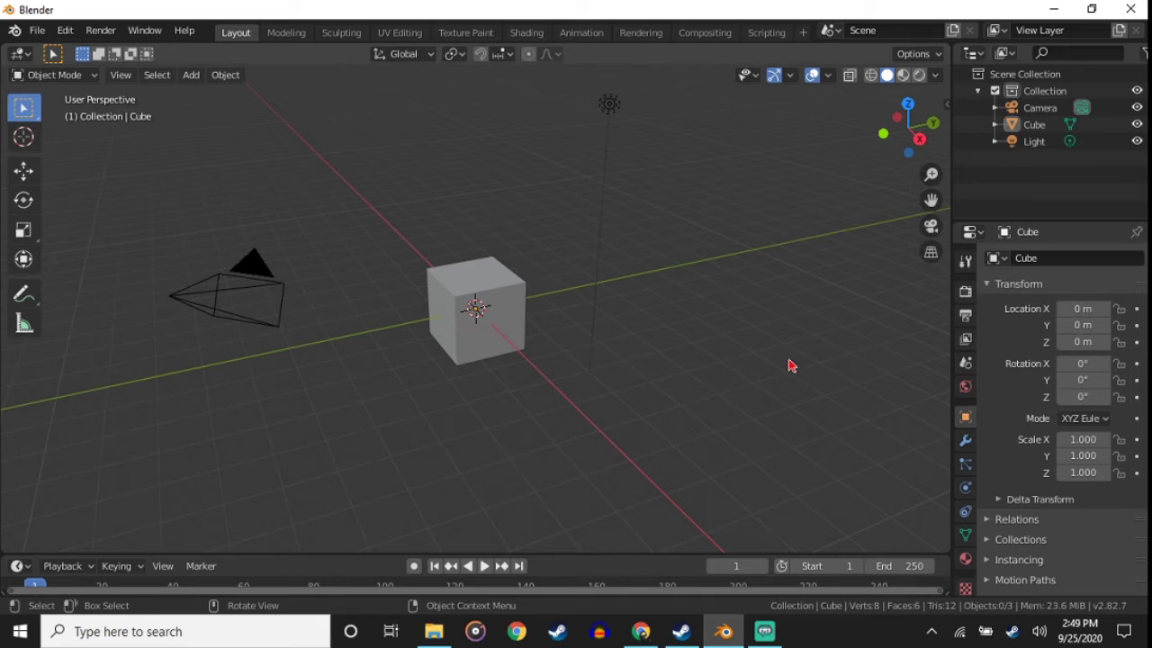
{"action": "left_click", "coordinate": [472, 329]}
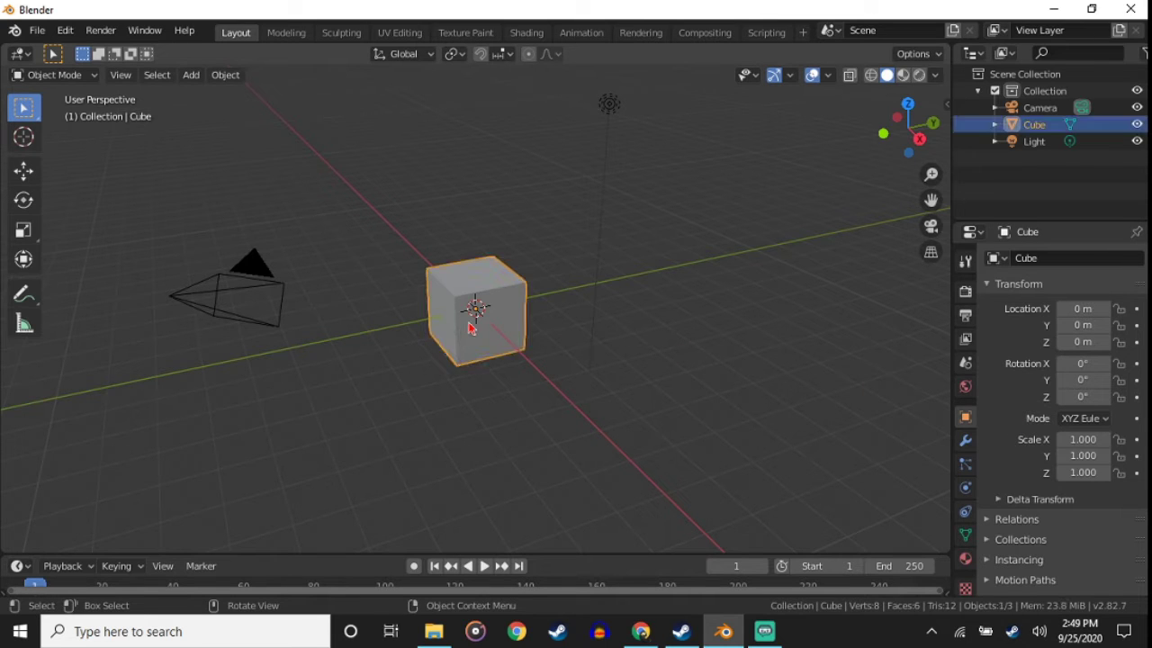
{"action": "key", "text": "Delete"}
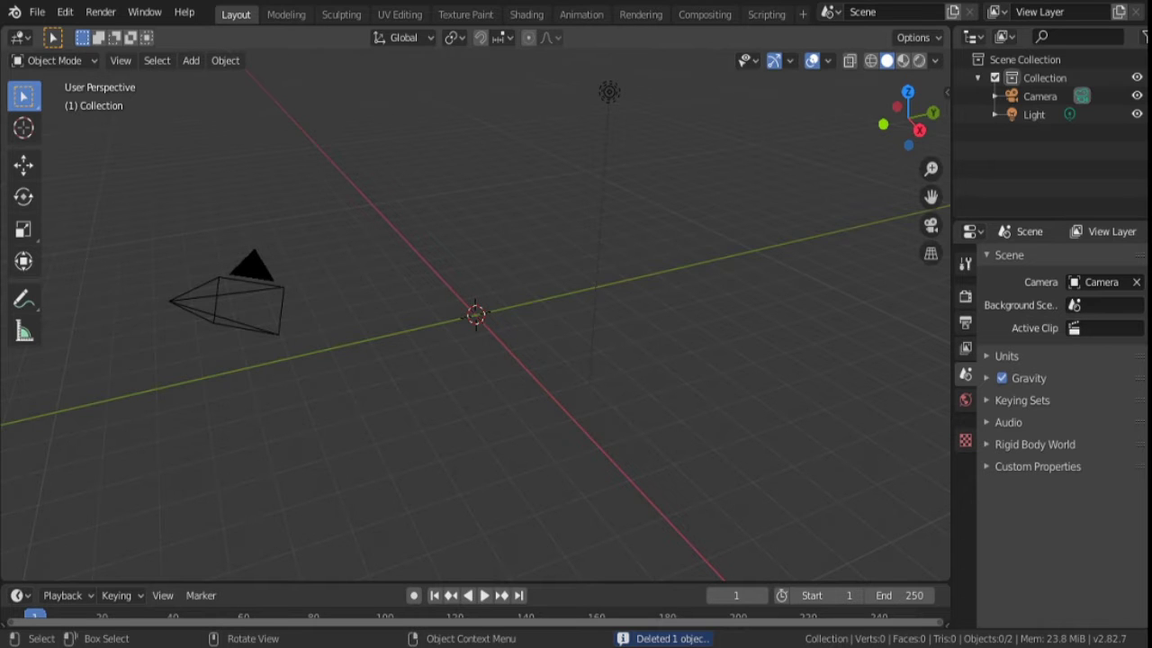
{"action": "mouse_move", "coordinate": [475, 319]}
{"action": "middle_mouse_down"}
{"action": "mouse_move", "coordinate": [527, 333]}
{"action": "mouse_move", "coordinate": [471, 378]}
{"action": "mouse_move", "coordinate": [476, 336]}
{"action": "middle_mouse_up"}
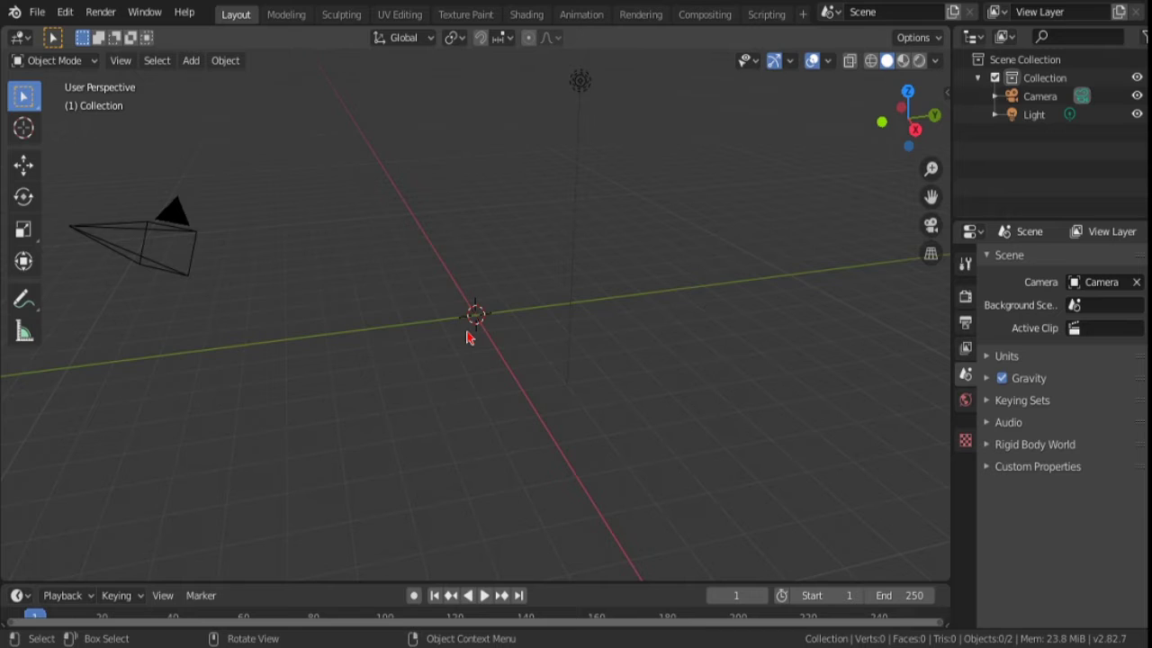
{"action": "key", "text": "shift+a"}
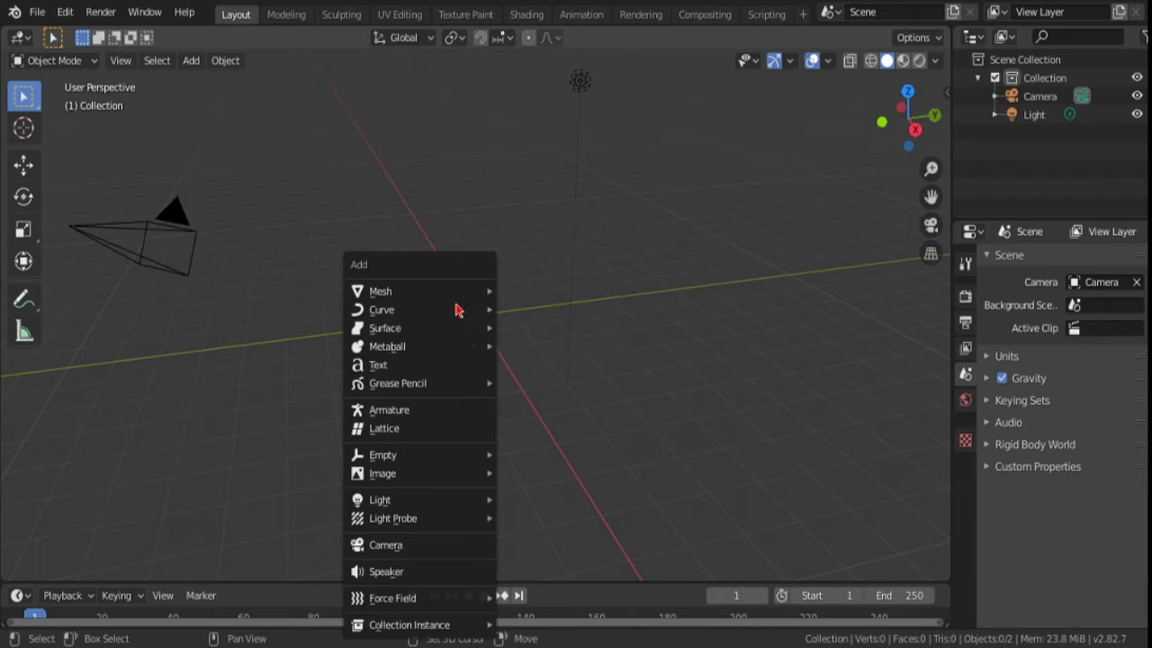
{"action": "left_click", "coordinate": [545, 313]}
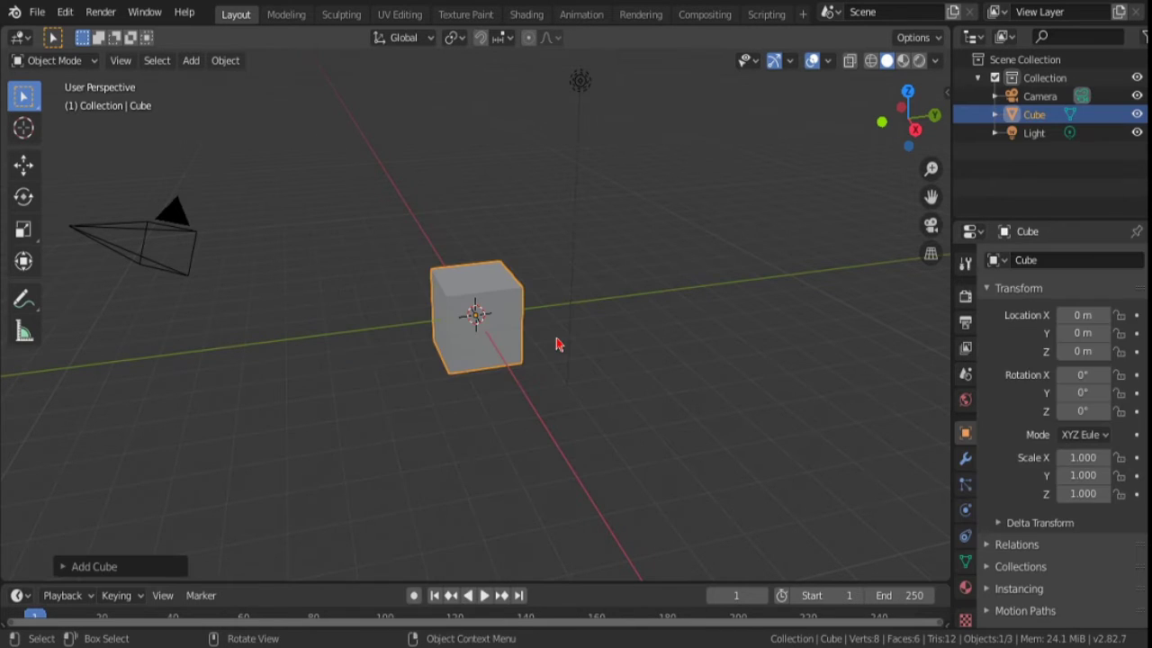
{"action": "mouse_move", "coordinate": [585, 387]}
{"action": "middle_mouse_down"}
{"action": "mouse_move", "coordinate": [669, 342]}
{"action": "mouse_move", "coordinate": [597, 376]}
{"action": "mouse_move", "coordinate": [612, 383]}
{"action": "mouse_move", "coordinate": [585, 397]}
{"action": "mouse_move", "coordinate": [699, 490]}
{"action": "middle_mouse_up"}
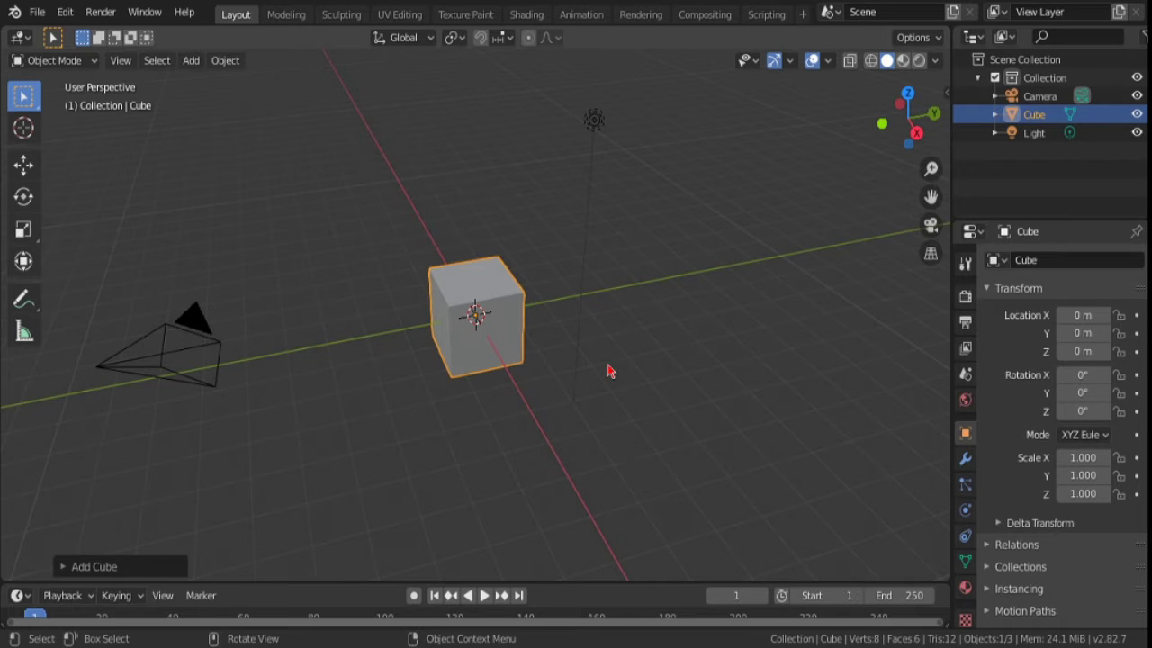
{"action": "mouse_move", "coordinate": [609, 368]}
{"action": "middle_mouse_down"}
{"action": "mouse_move", "coordinate": [475, 419]}
{"action": "mouse_move", "coordinate": [456, 410]}
{"action": "middle_mouse_up"}
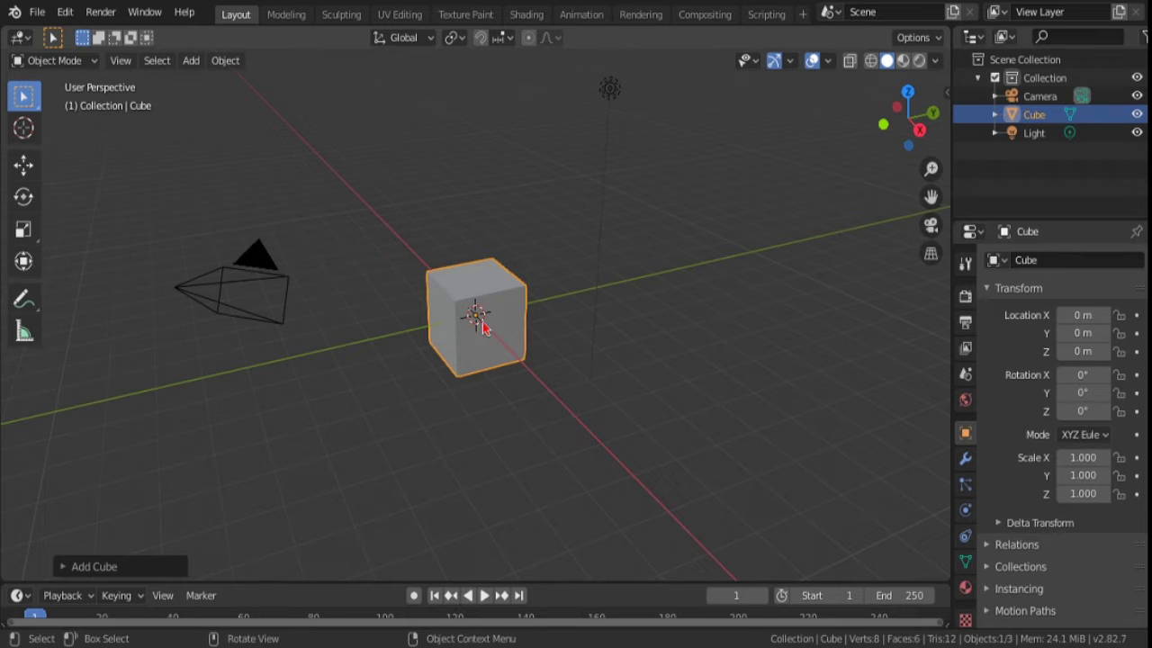
Scale the cube to 1.926 on Y, 0.928 on X and 2.843 on Z
{"action": "key", "text": "s"}
{"action": "key", "text": "y"}
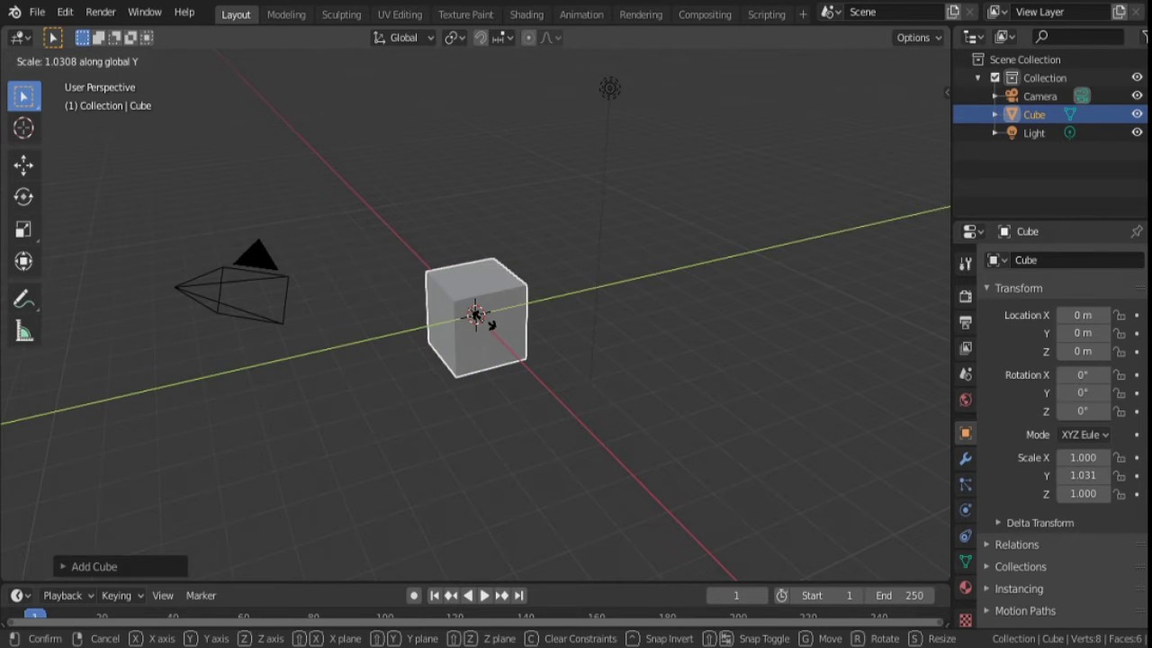
{"action": "key", "text": "z"}
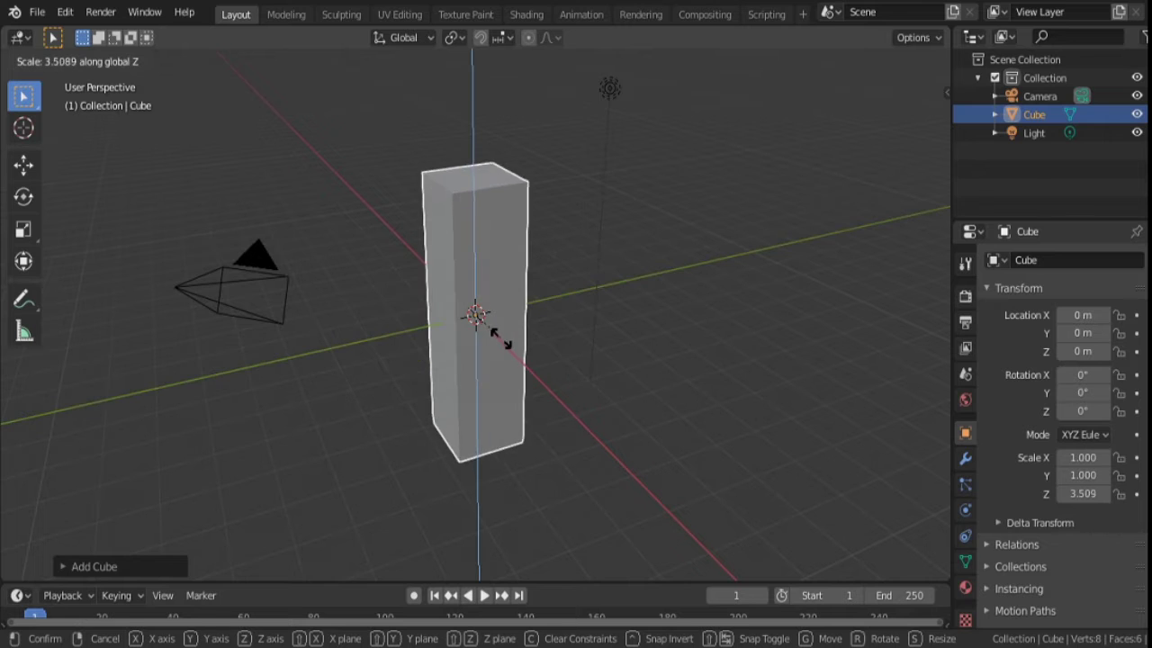
{"action": "key", "text": "x"}
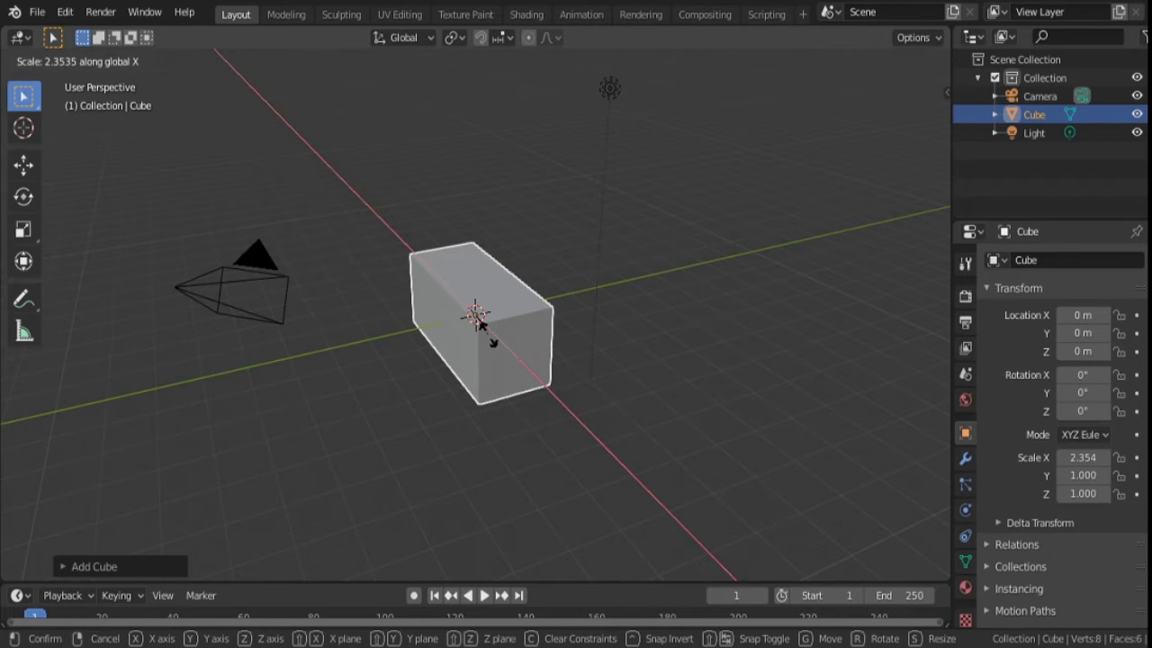
{"action": "key", "text": "Escape"}
{"action": "key", "text": "s"}
{"action": "key", "text": "y"}
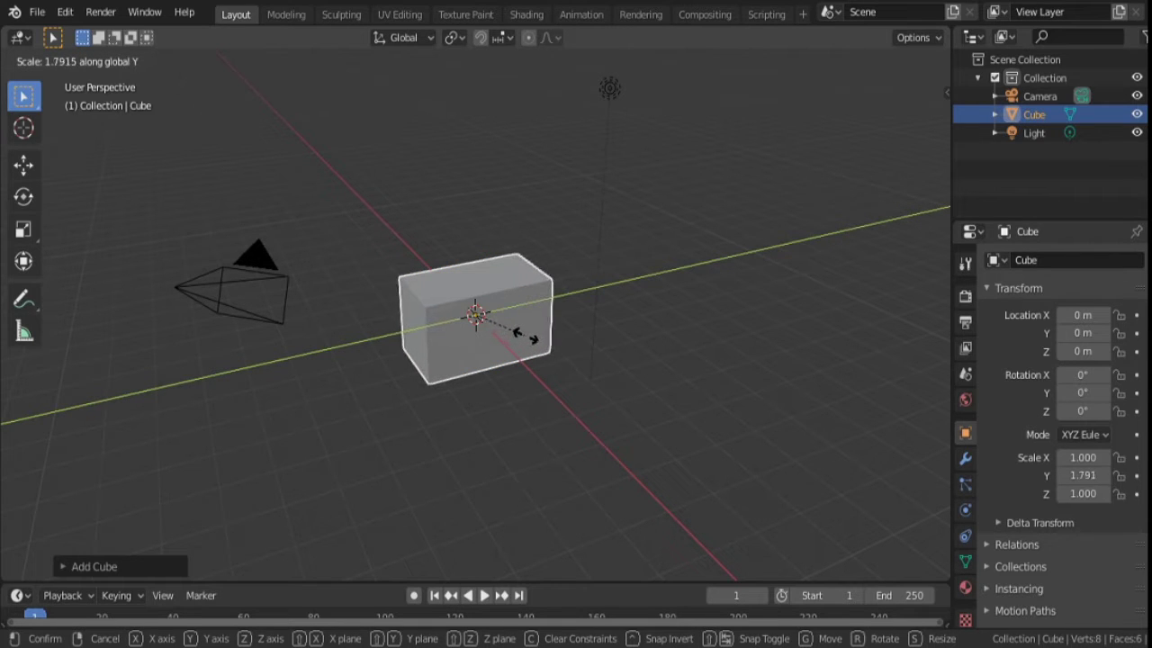
{"action": "left_click", "coordinate": [528, 339]}
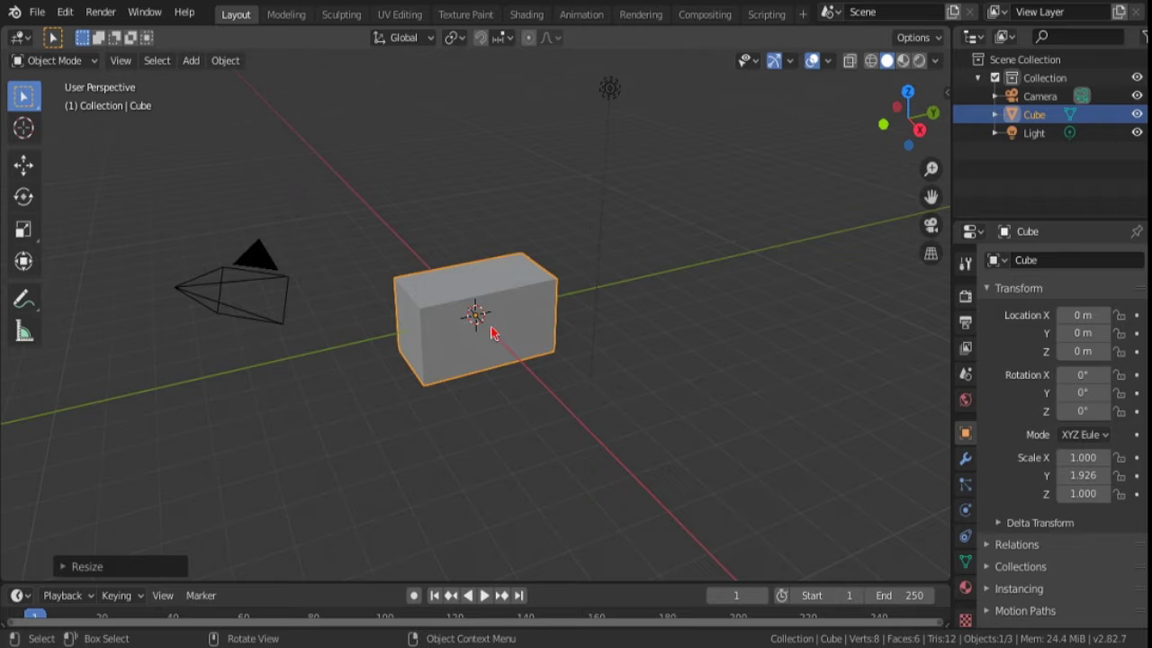
{"action": "key", "text": "s"}
{"action": "key", "text": "x"}
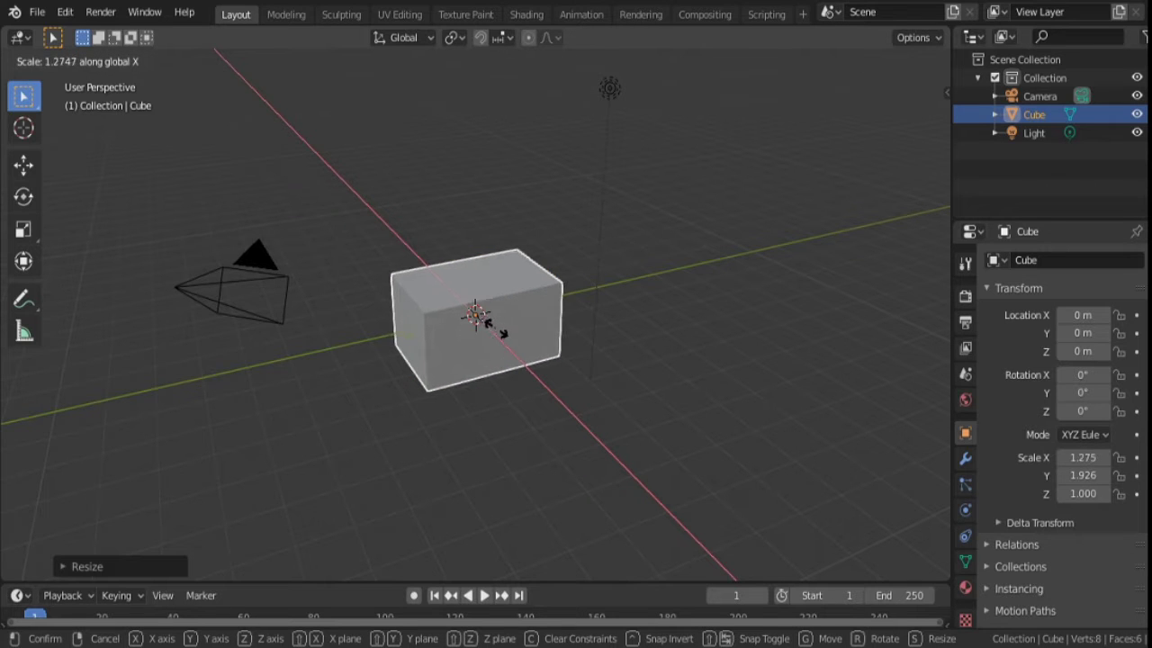
{"action": "left_click", "coordinate": [493, 318]}
{"action": "key", "text": "s"}
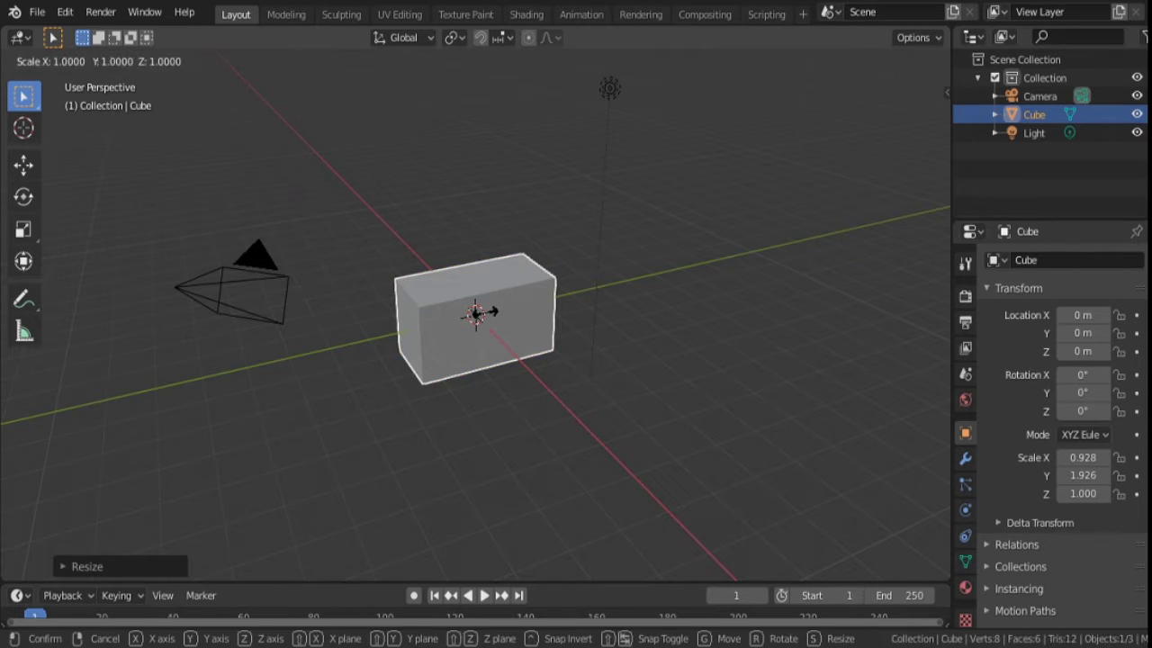
{"action": "key", "text": "z"}
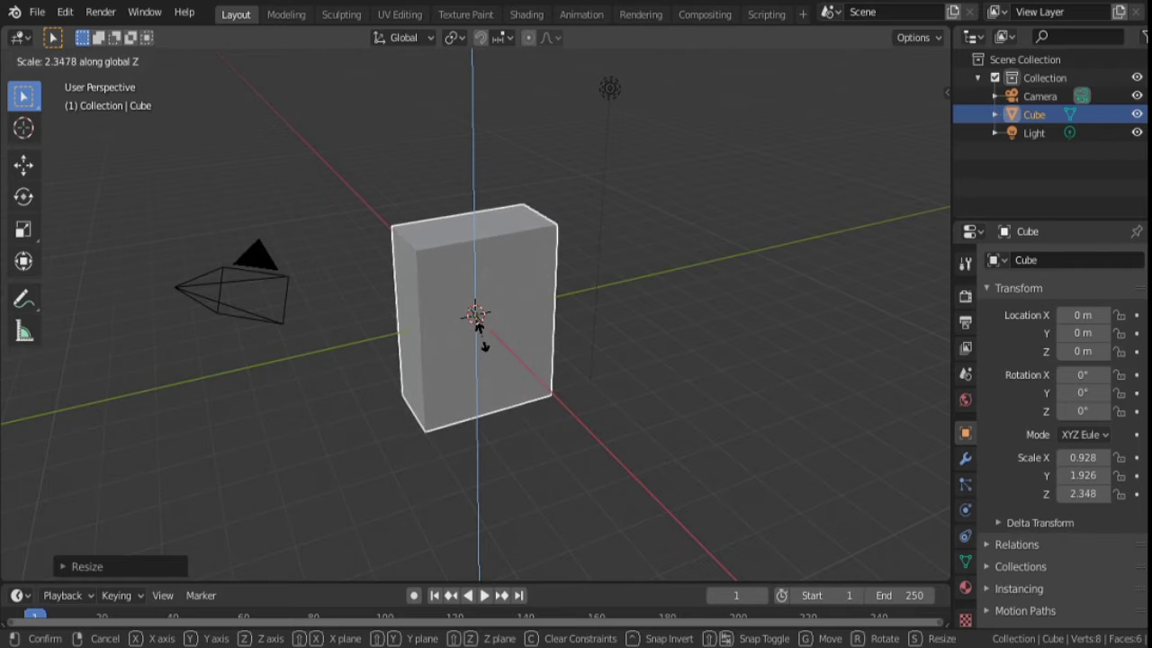
{"action": "left_click", "coordinate": [481, 333]}
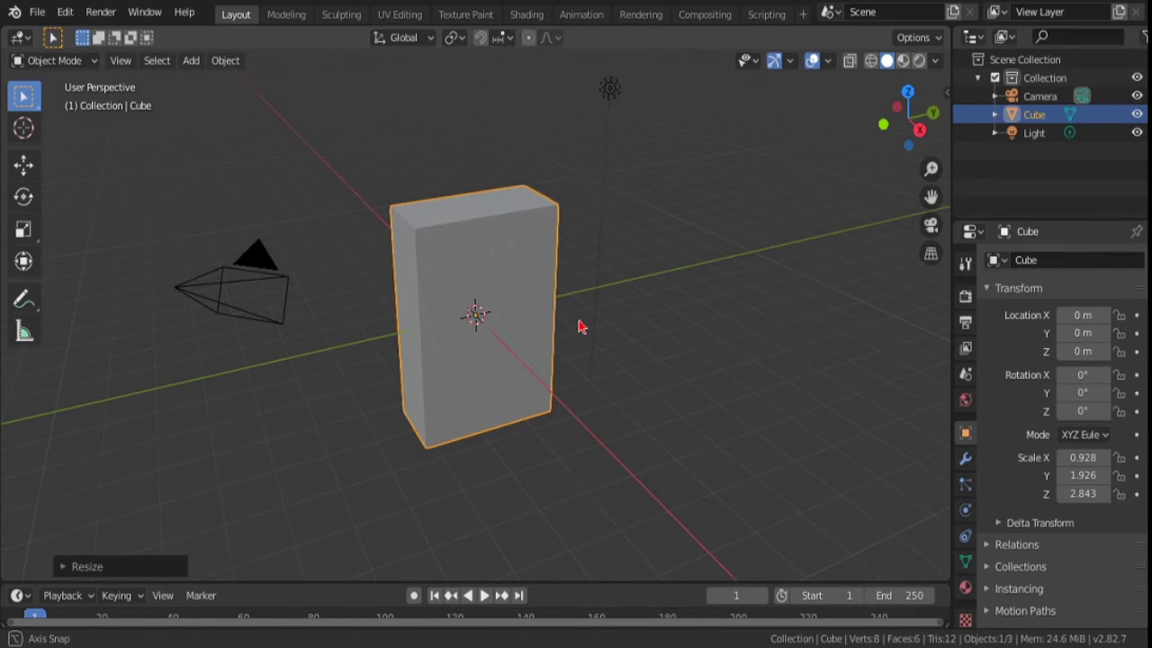
{"action": "mouse_move", "coordinate": [582, 324]}
{"action": "middle_mouse_down"}
{"action": "mouse_move", "coordinate": [681, 291]}
{"action": "mouse_move", "coordinate": [221, 286]}
{"action": "mouse_move", "coordinate": [547, 296]}
{"action": "mouse_move", "coordinate": [532, 347]}
{"action": "mouse_move", "coordinate": [457, 303]}
{"action": "mouse_move", "coordinate": [533, 426]}
{"action": "middle_mouse_up"}
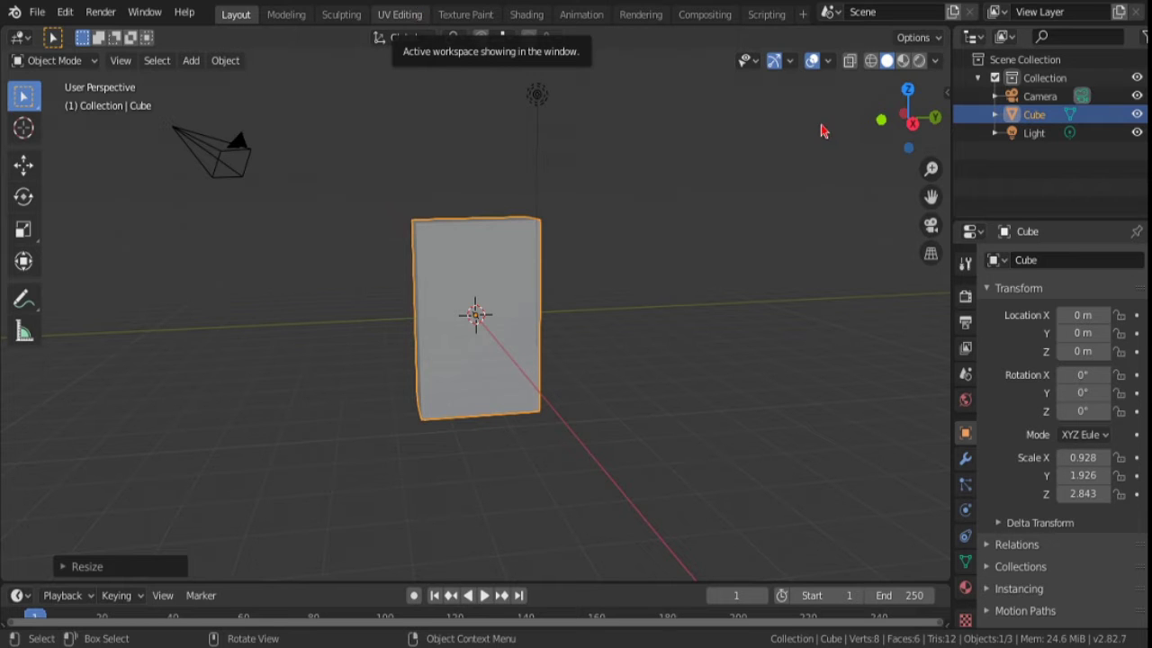
{"action": "left_click", "coordinate": [400, 13]}
{"action": "middle_click_drag", "start_coordinate": [620, 306], "coordinate": [645, 304]}
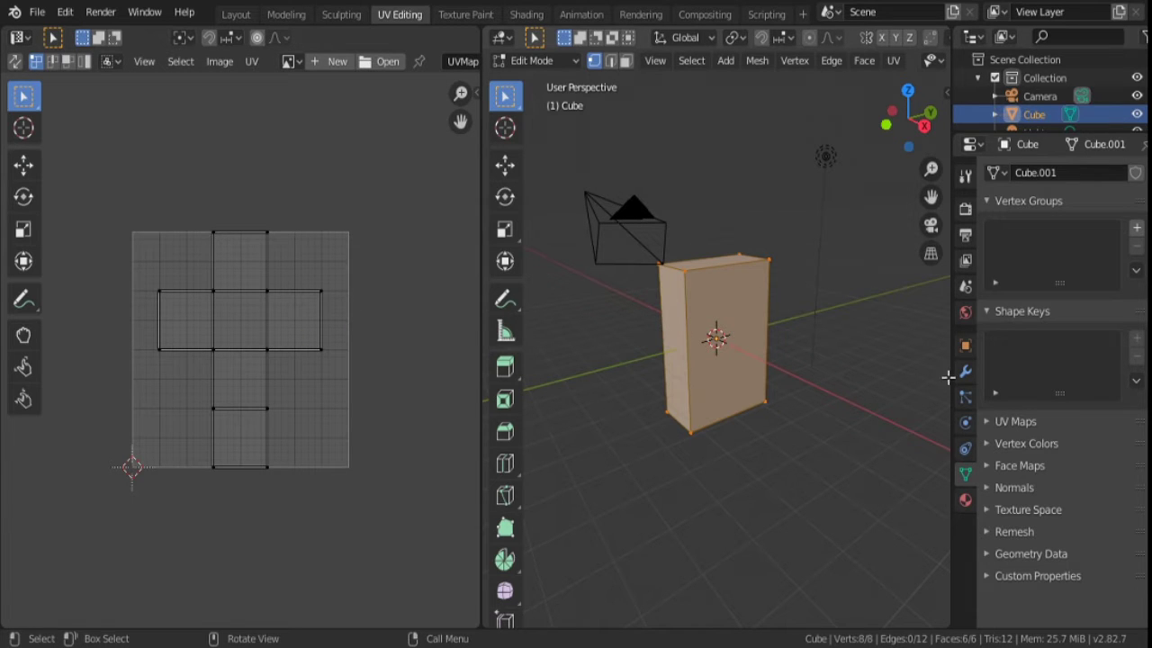
{"action": "left_click", "coordinate": [988, 427]}
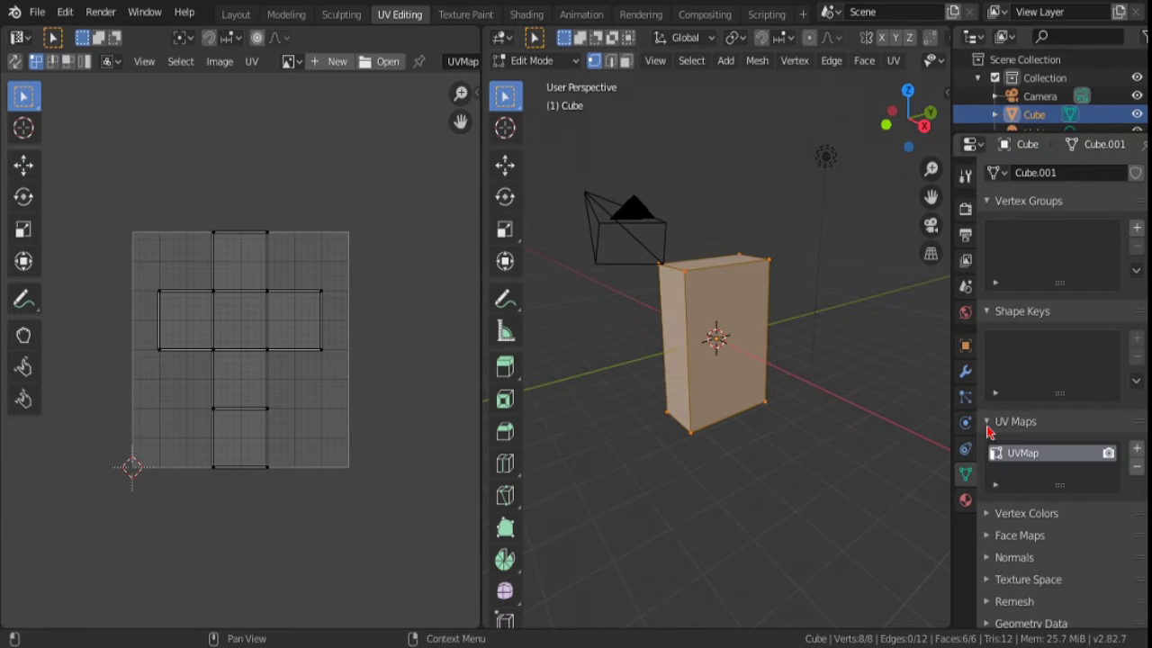
{"action": "left_click", "coordinate": [1136, 454]}
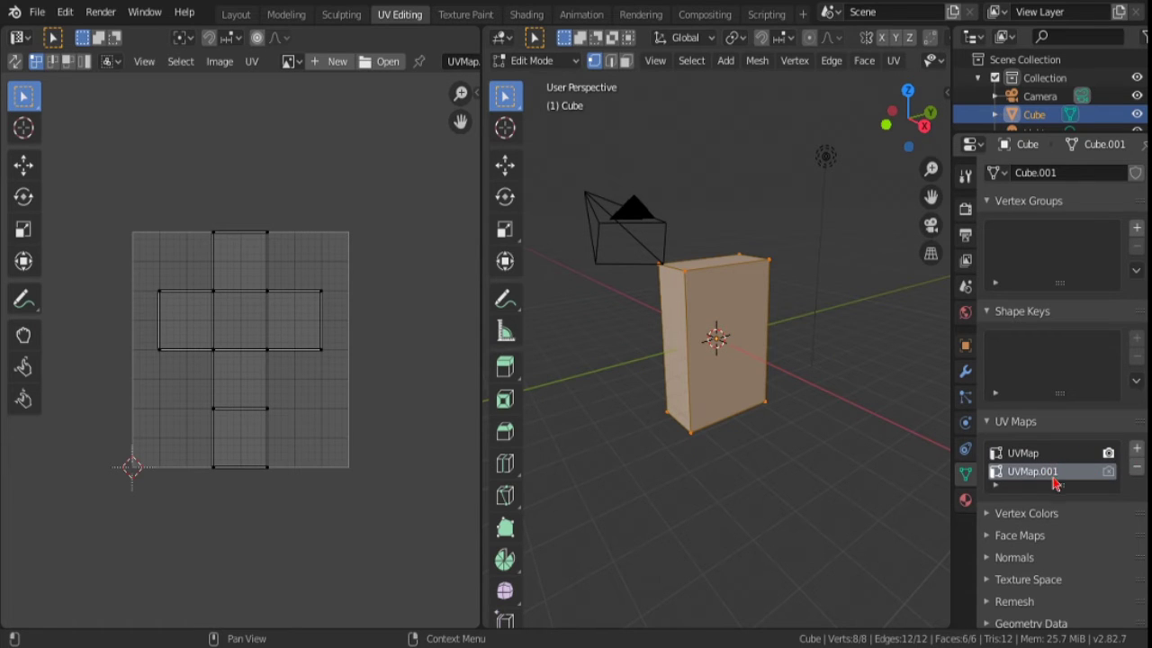
{"action": "double_click", "coordinate": [1054, 478]}
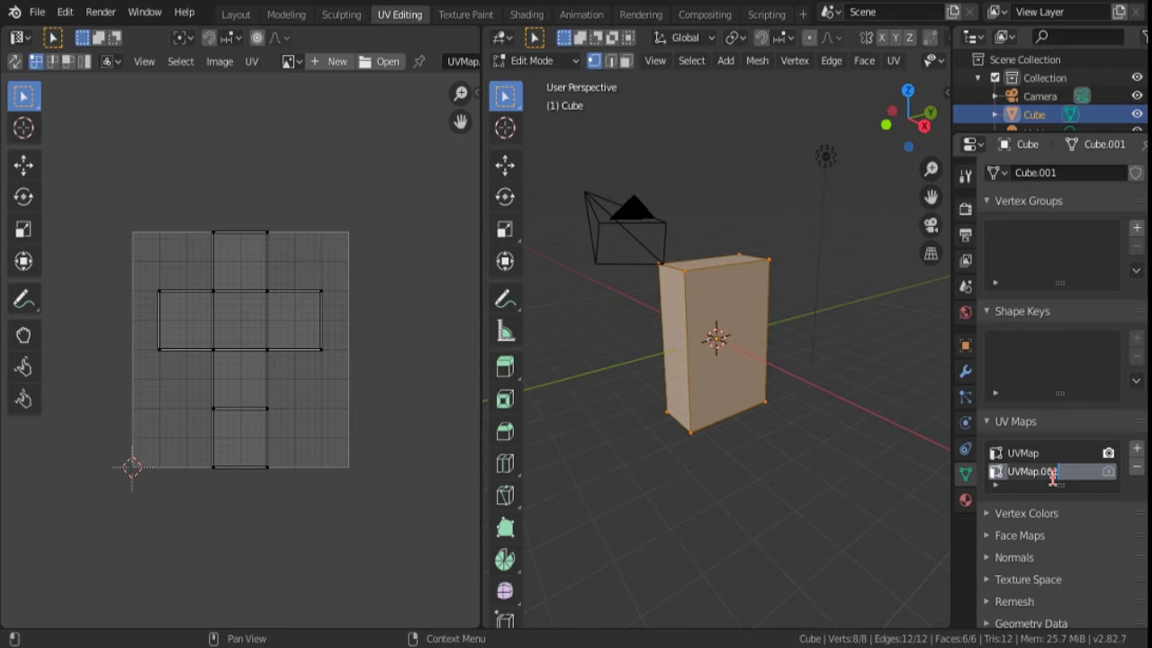
{"action": "type", "text": "por"}
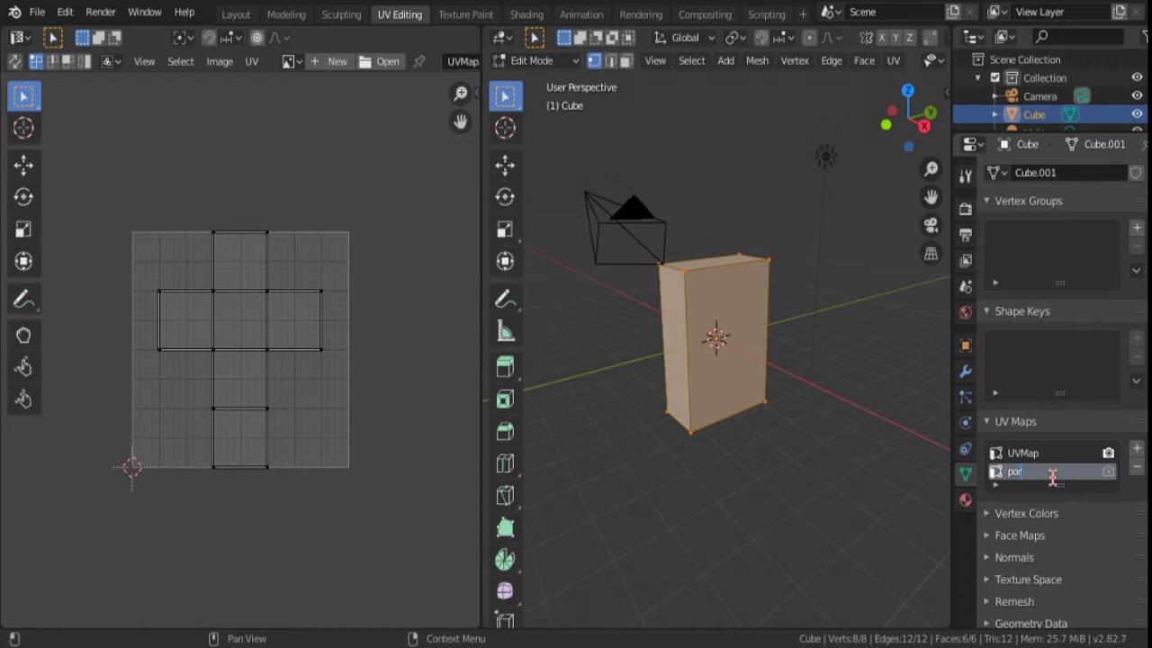
{"action": "key", "text": "Return"}
{"action": "double_click", "coordinate": [1029, 472]}
{"action": "key", "text": "Return"}
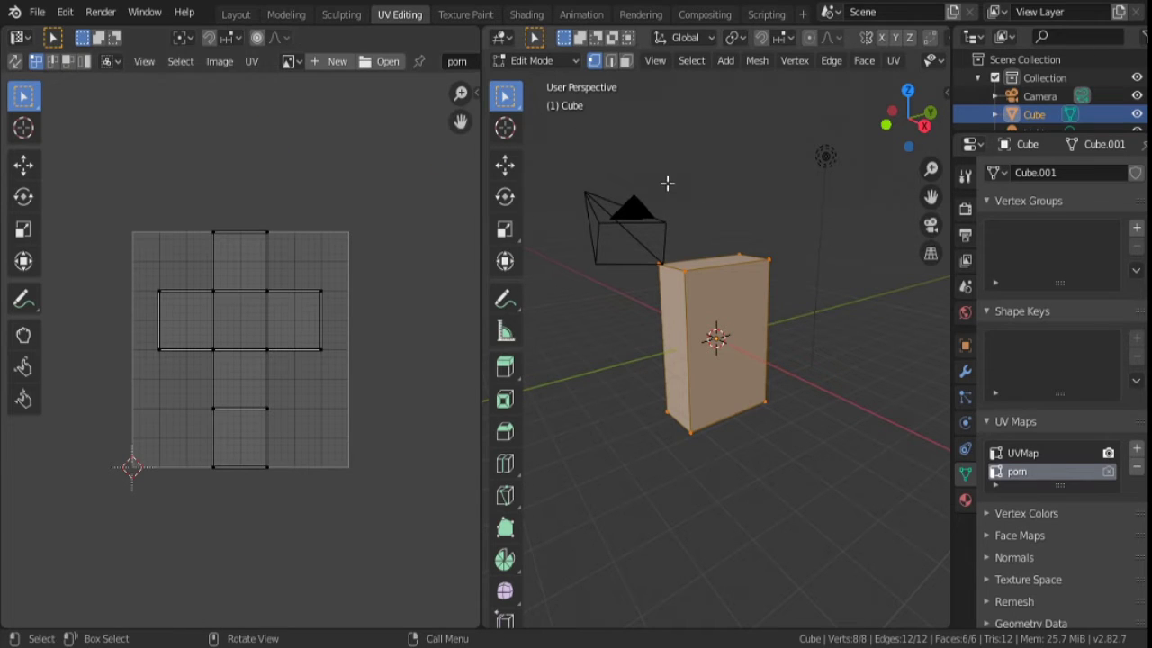
{"action": "left_click", "coordinate": [322, 65]}
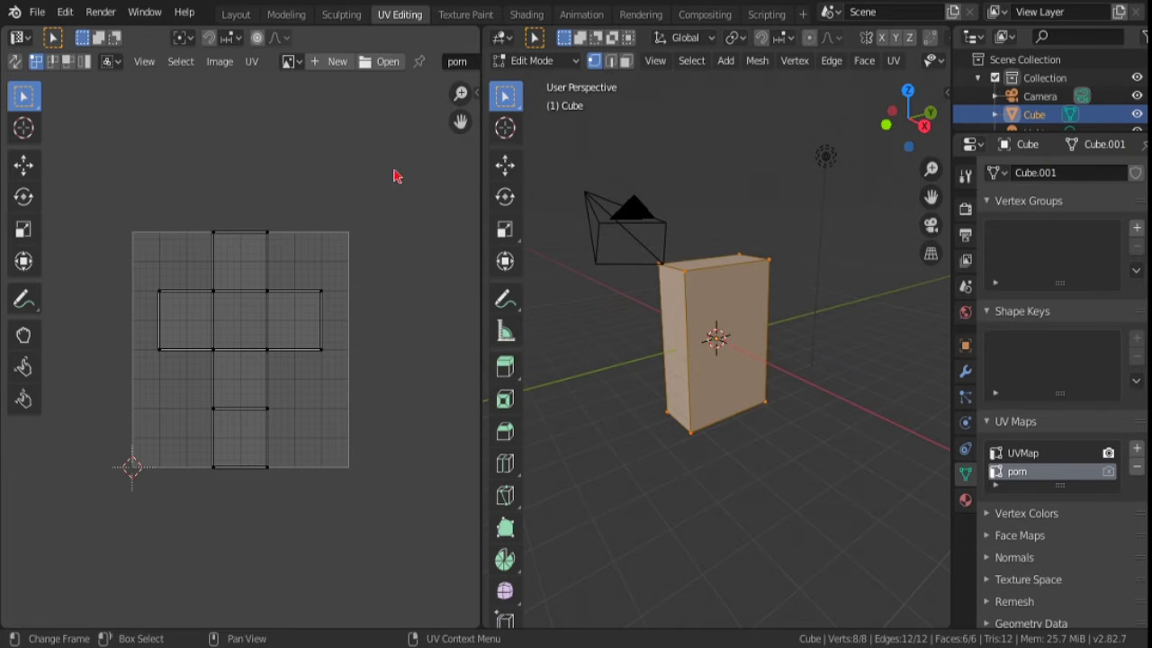
Load 20200925_144521.jpg from Downloads > not yet stolen texures into the UV Editor
{"action": "left_click", "coordinate": [382, 63]}
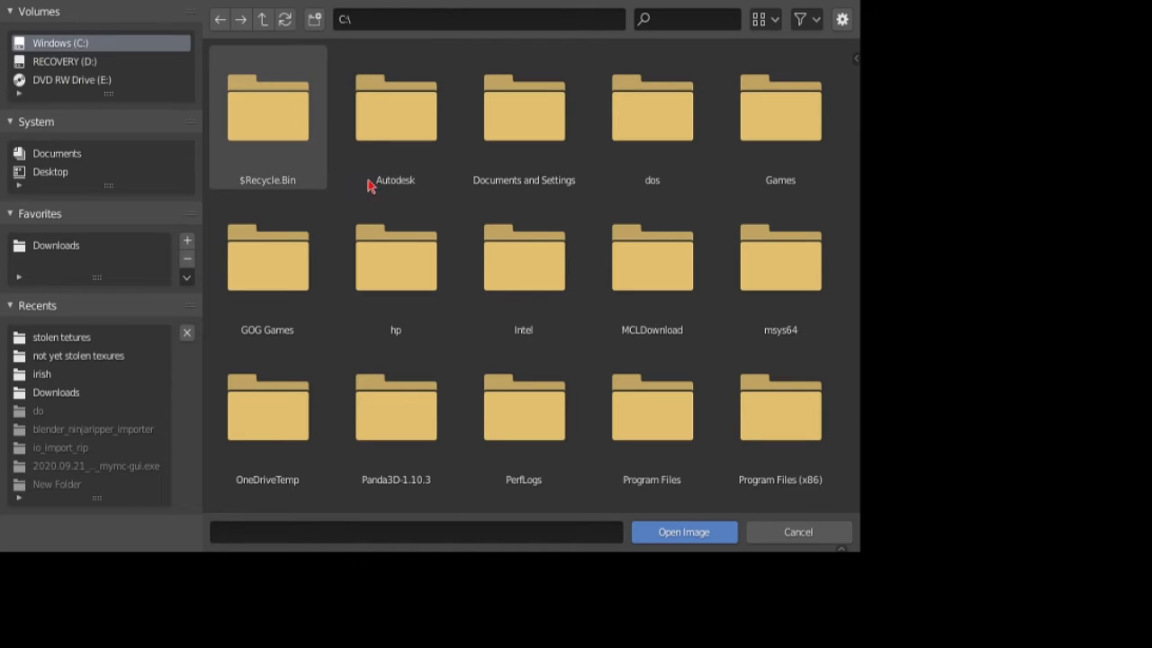
{"action": "left_click", "coordinate": [88, 250]}
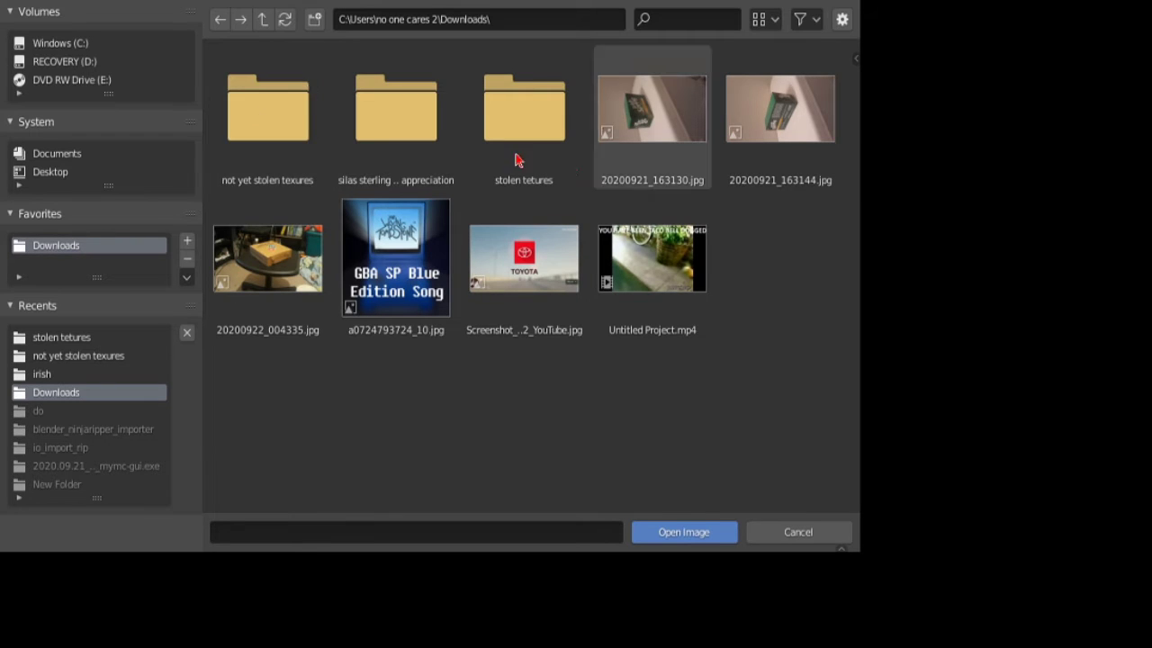
{"action": "left_click", "coordinate": [265, 137]}
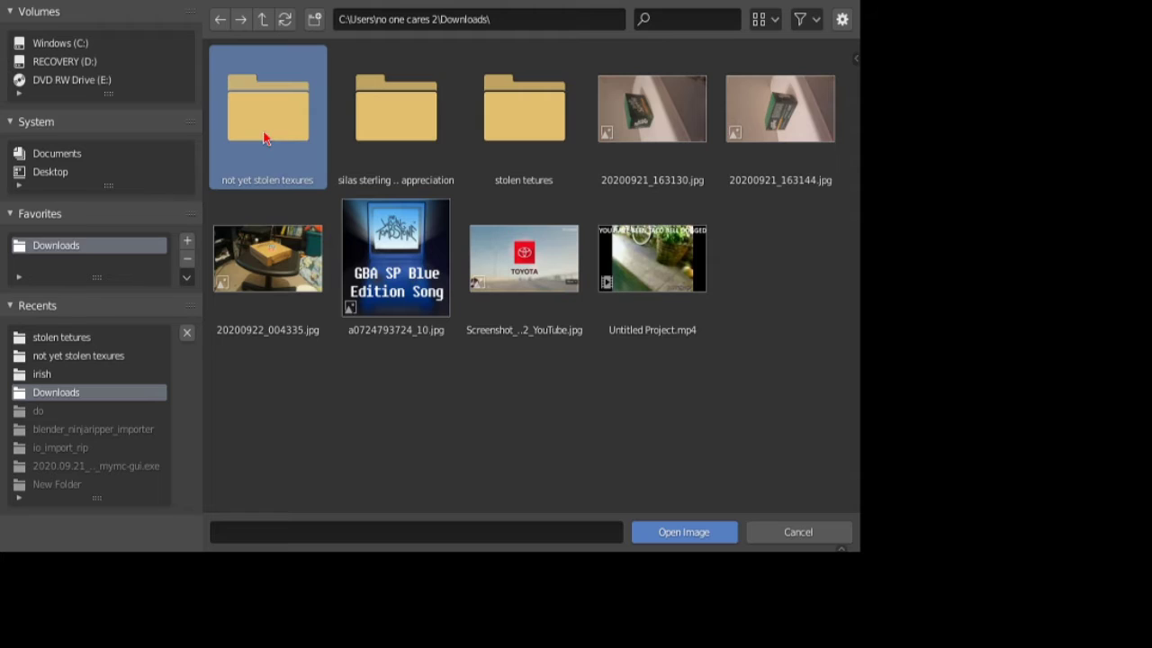
{"action": "double_click", "coordinate": [265, 138]}
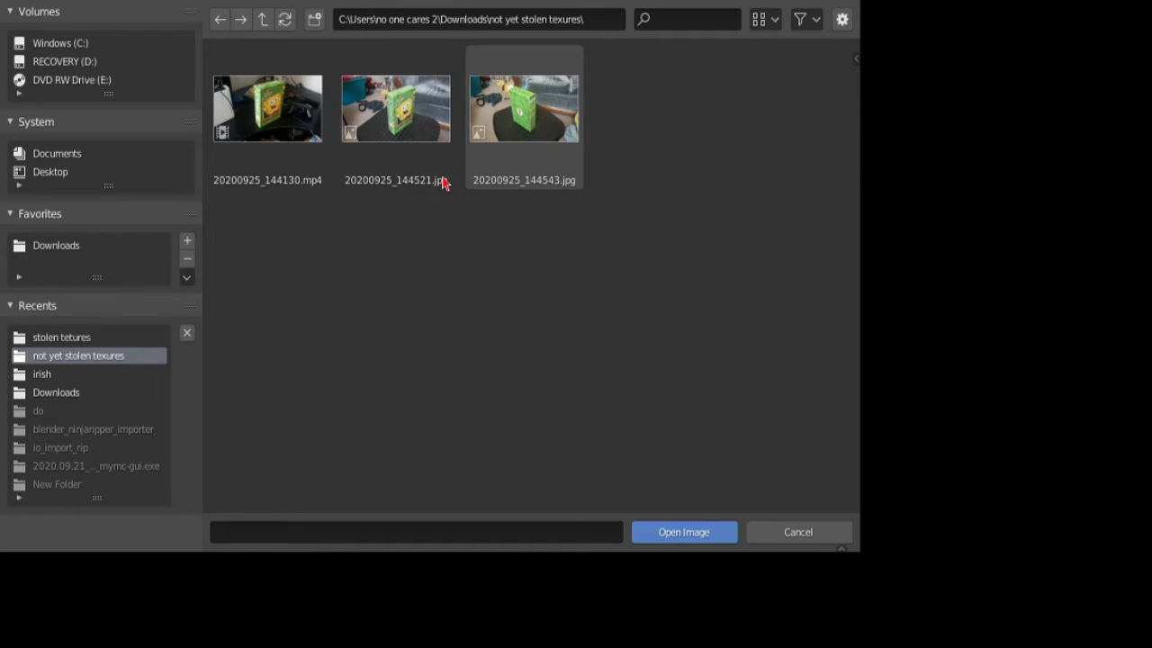
{"action": "left_click", "coordinate": [423, 132]}
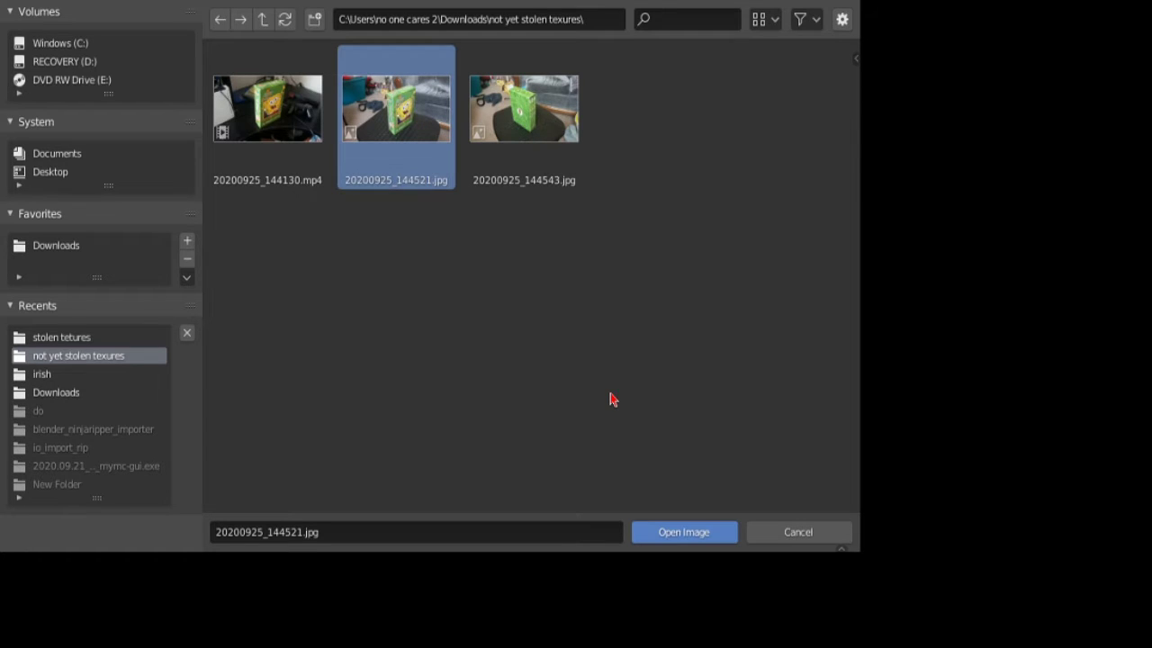
{"action": "key", "text": "Return"}
{"action": "scroll", "coordinate": [206, 382], "scroll_direction": "down", "scroll_amount": 2}
{"action": "scroll", "coordinate": [206, 381], "scroll_direction": "down", "scroll_amount": 6}
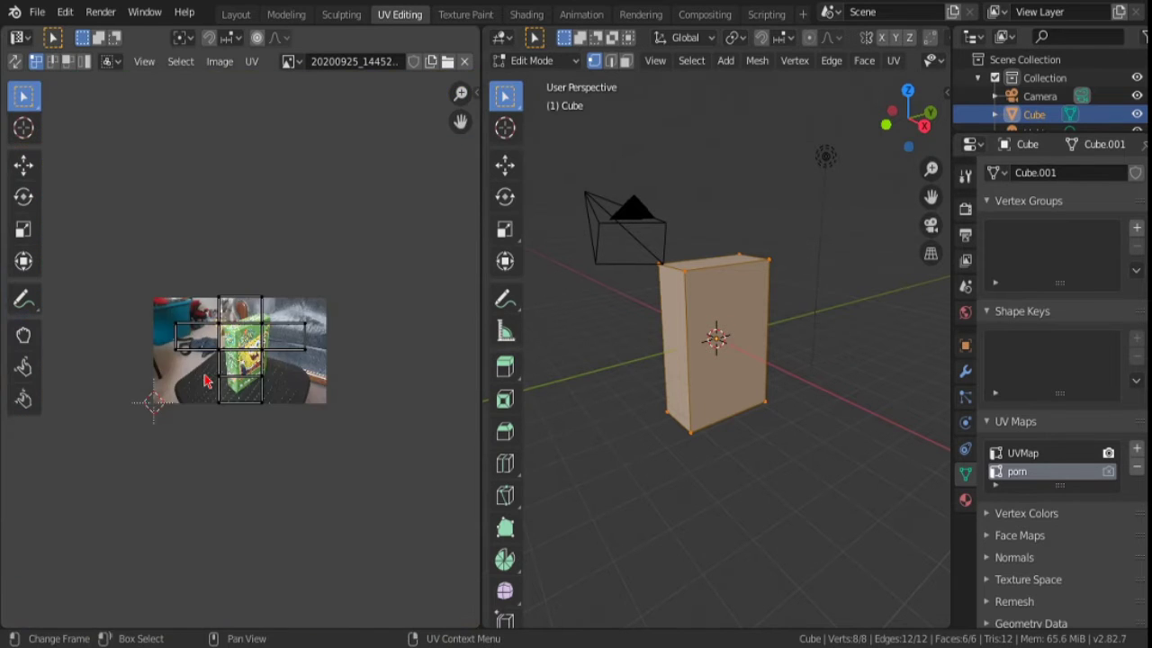
{"action": "scroll", "coordinate": [206, 381], "scroll_direction": "up", "scroll_amount": 4}
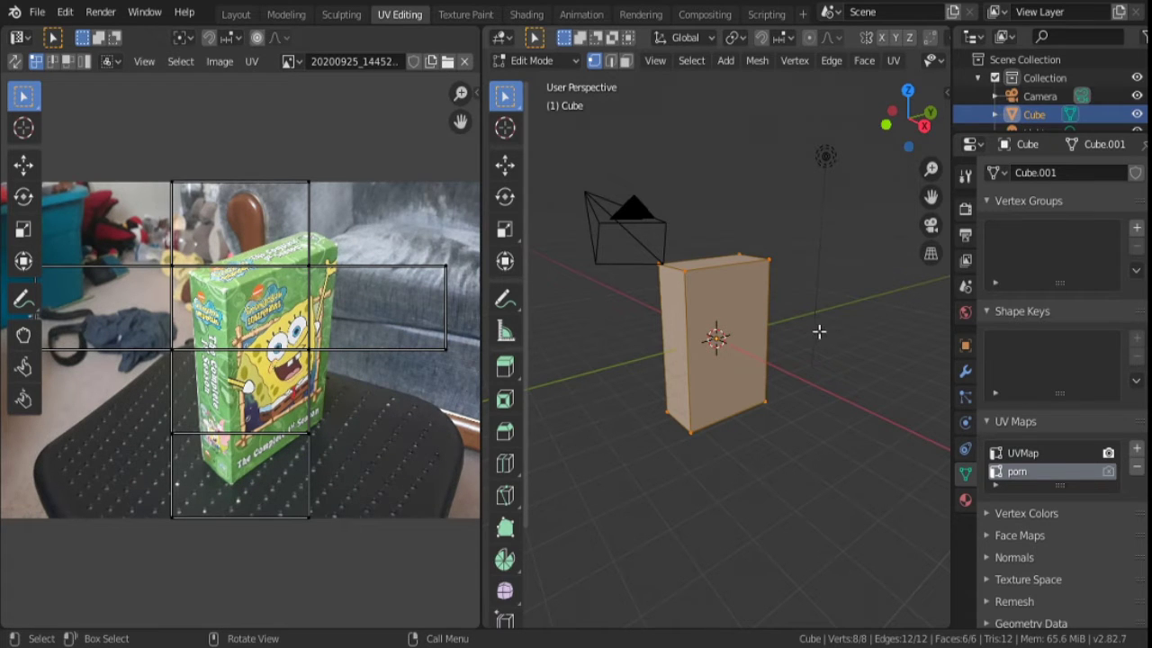
{"action": "scroll", "coordinate": [819, 331], "scroll_direction": "down", "scroll_amount": 3}
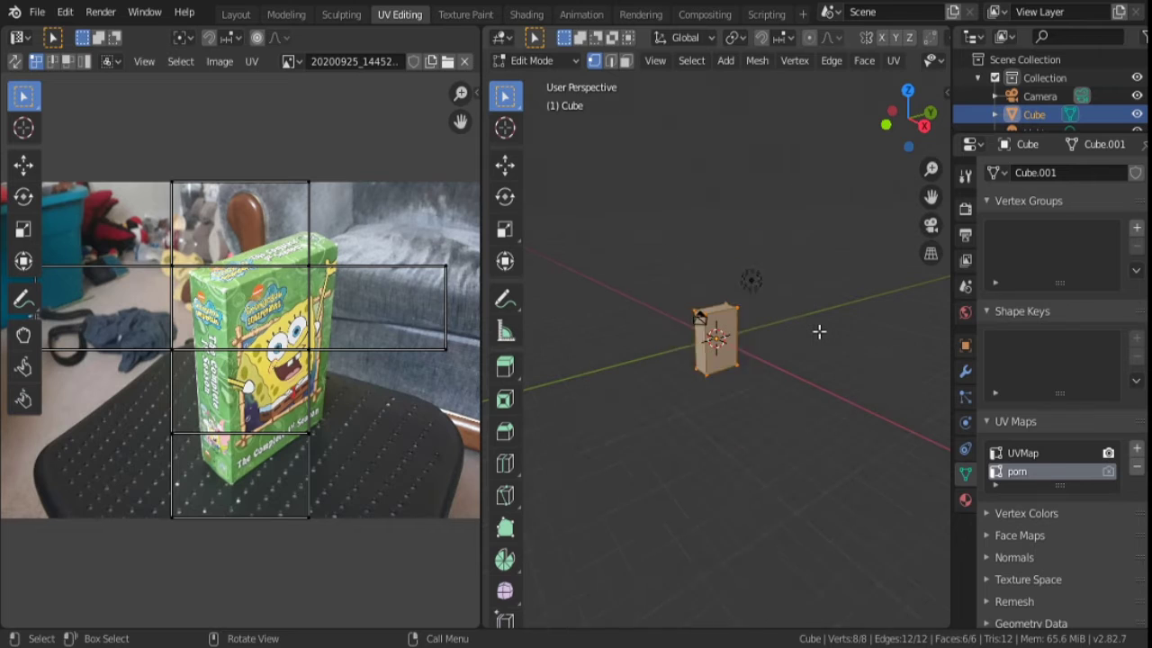
{"action": "scroll", "coordinate": [819, 331], "scroll_direction": "up", "scroll_amount": 3}
{"action": "scroll", "coordinate": [818, 331], "scroll_direction": "up", "scroll_amount": 2}
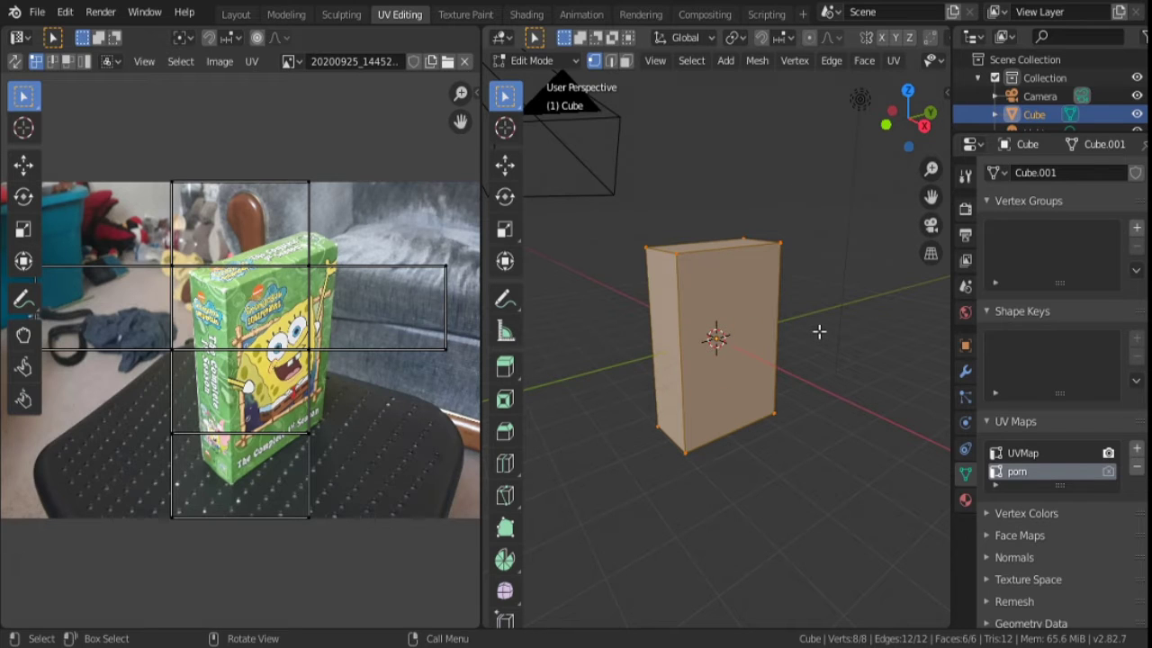
{"action": "middle_click_drag", "start_coordinate": [818, 331], "coordinate": [819, 310]}
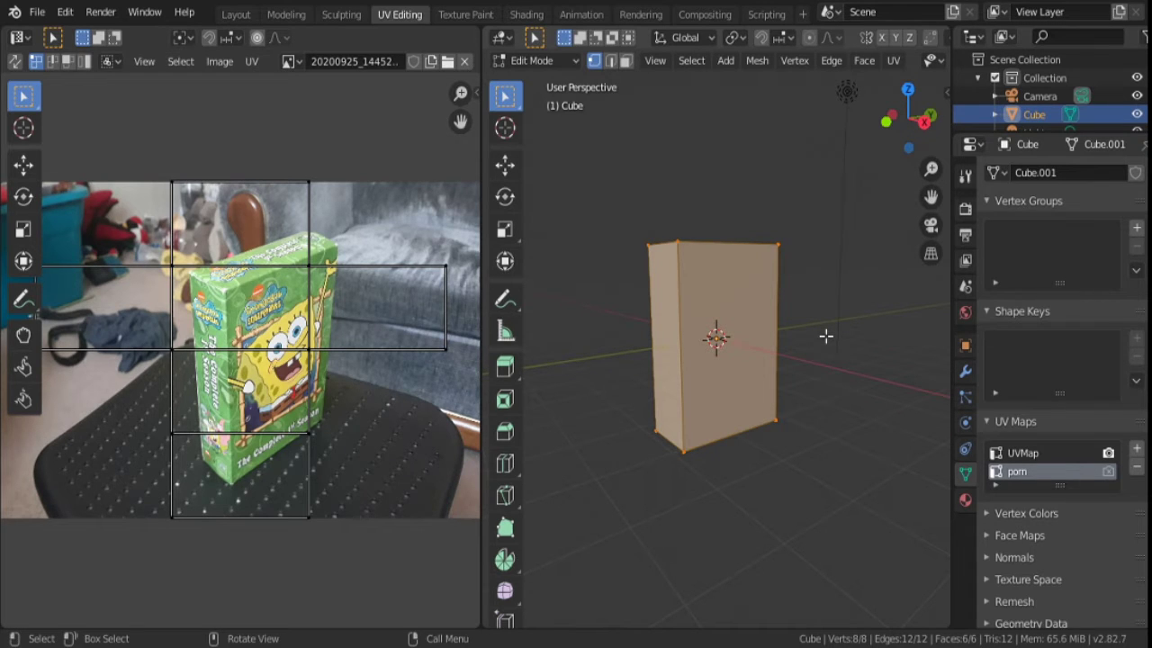
{"action": "right_click", "coordinate": [826, 335]}
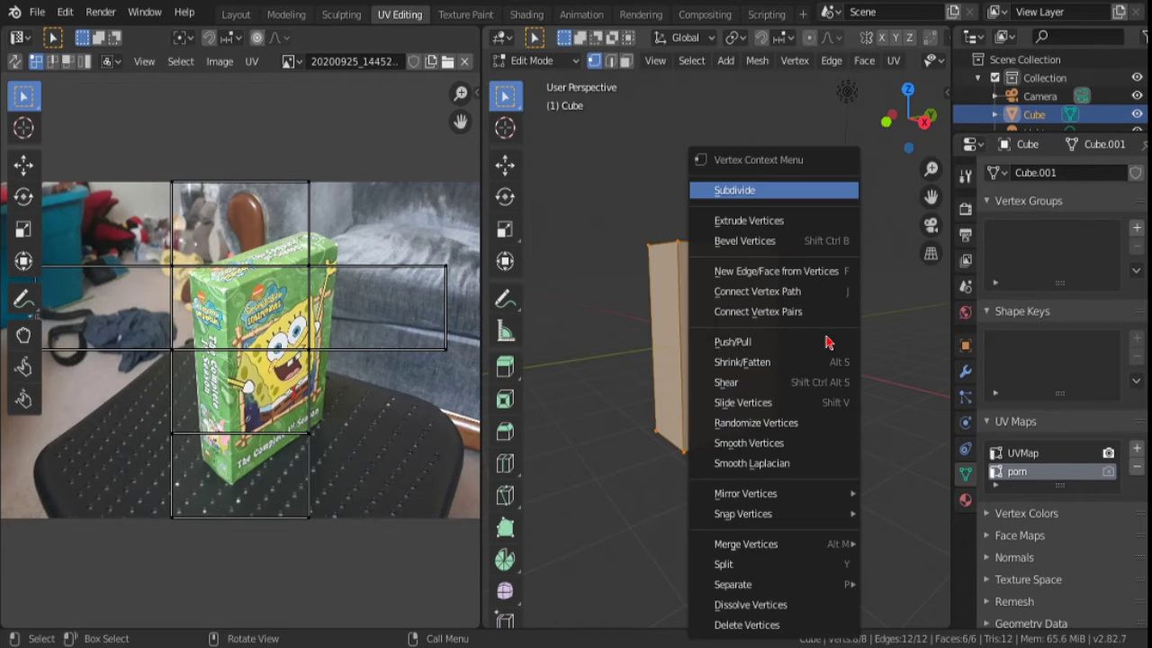
{"action": "right_click", "coordinate": [826, 341]}
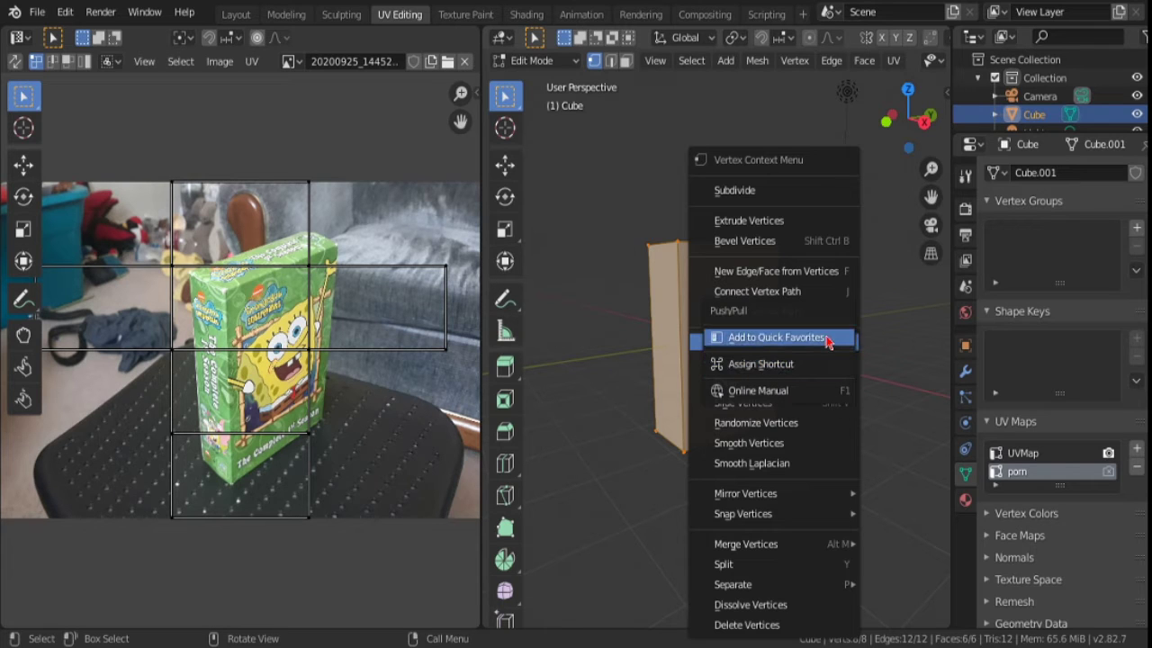
{"action": "key", "text": "Escape"}
{"action": "key", "text": "Escape"}
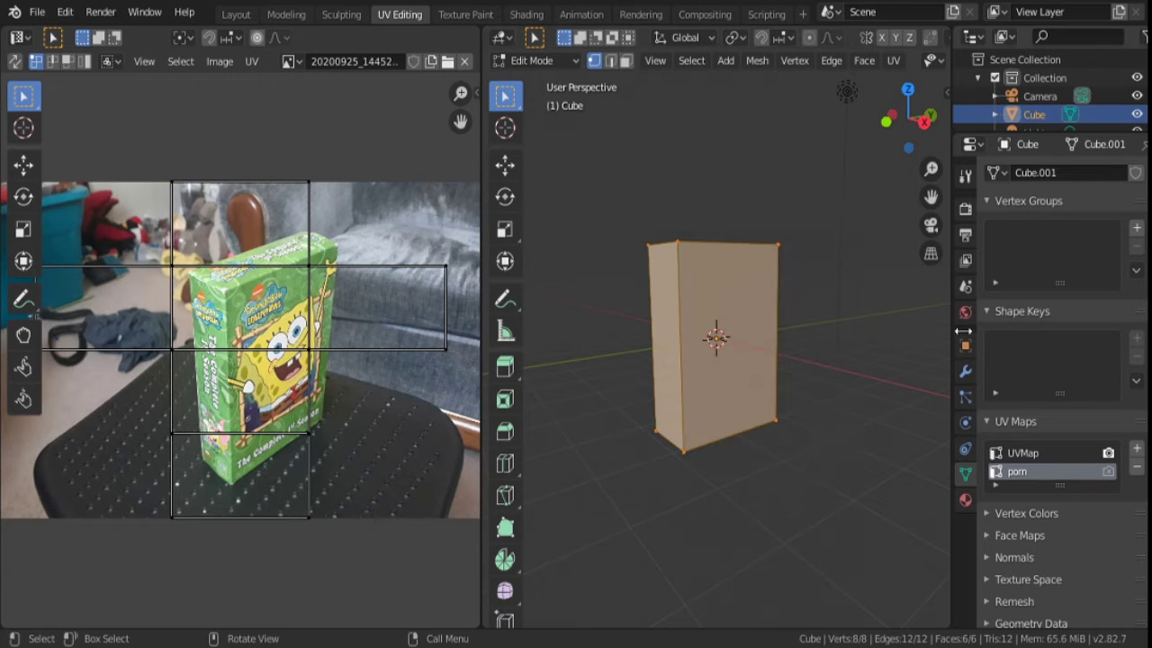
{"action": "mouse_move", "coordinate": [715, 241]}
{"action": "middle_mouse_down"}
{"action": "mouse_move", "coordinate": [724, 289]}
{"action": "mouse_move", "coordinate": [630, 342]}
{"action": "middle_mouse_up"}
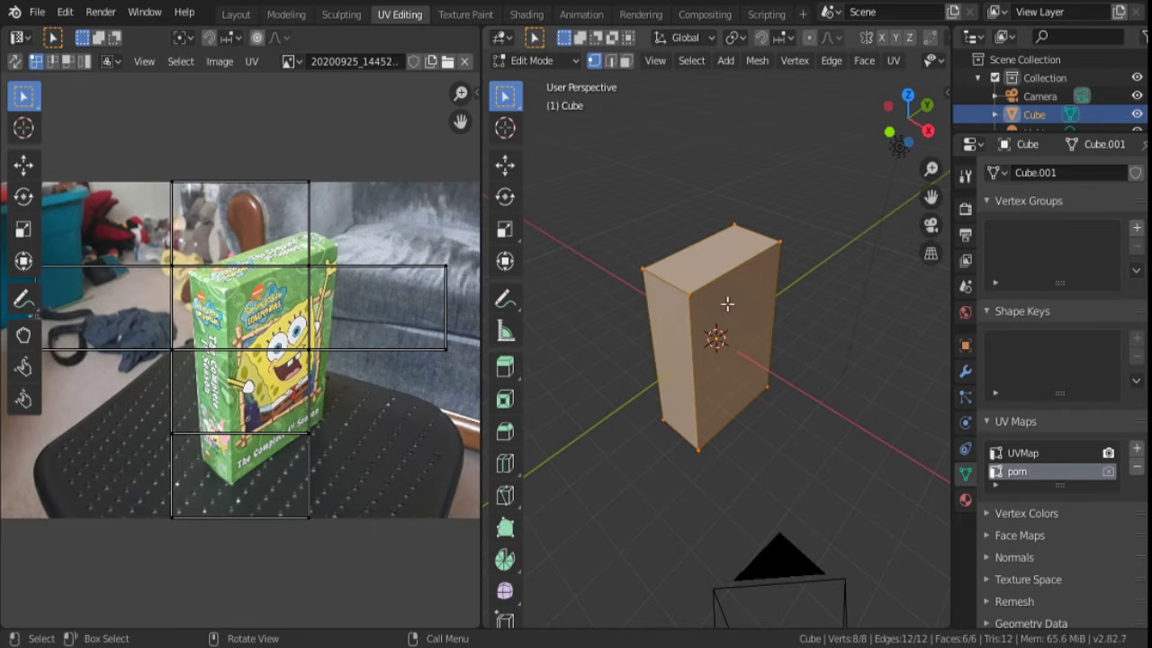
{"action": "mouse_move", "coordinate": [605, 313]}
{"action": "middle_mouse_down"}
{"action": "mouse_move", "coordinate": [703, 259]}
{"action": "mouse_move", "coordinate": [692, 282]}
{"action": "middle_mouse_up"}
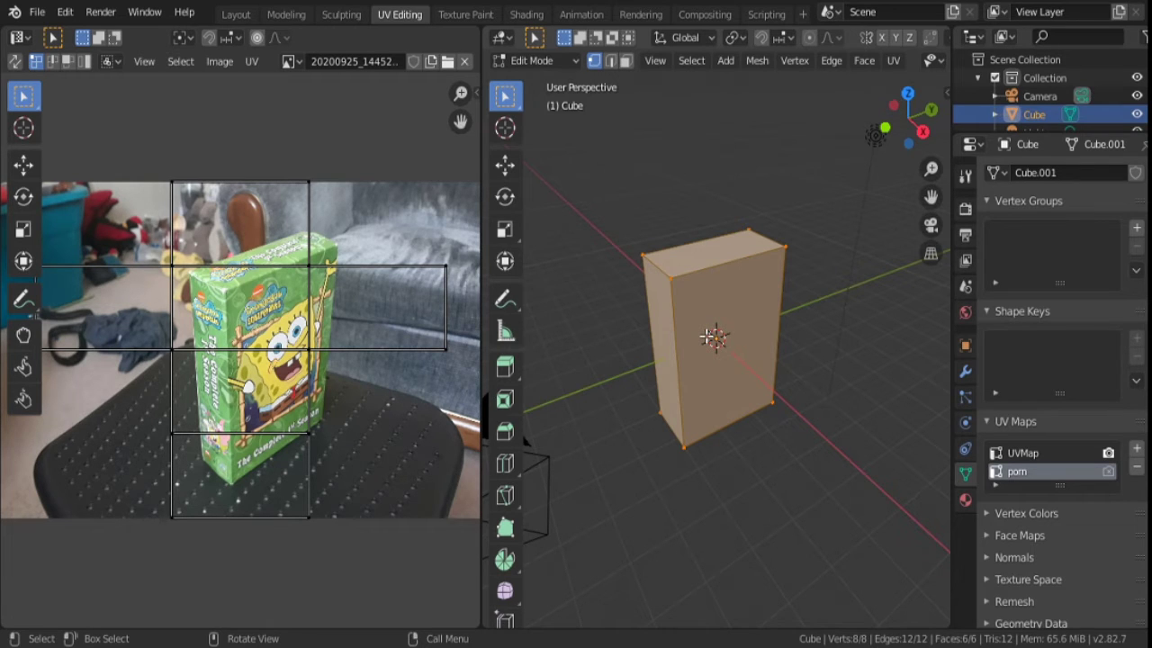
{"action": "key", "text": "s"}
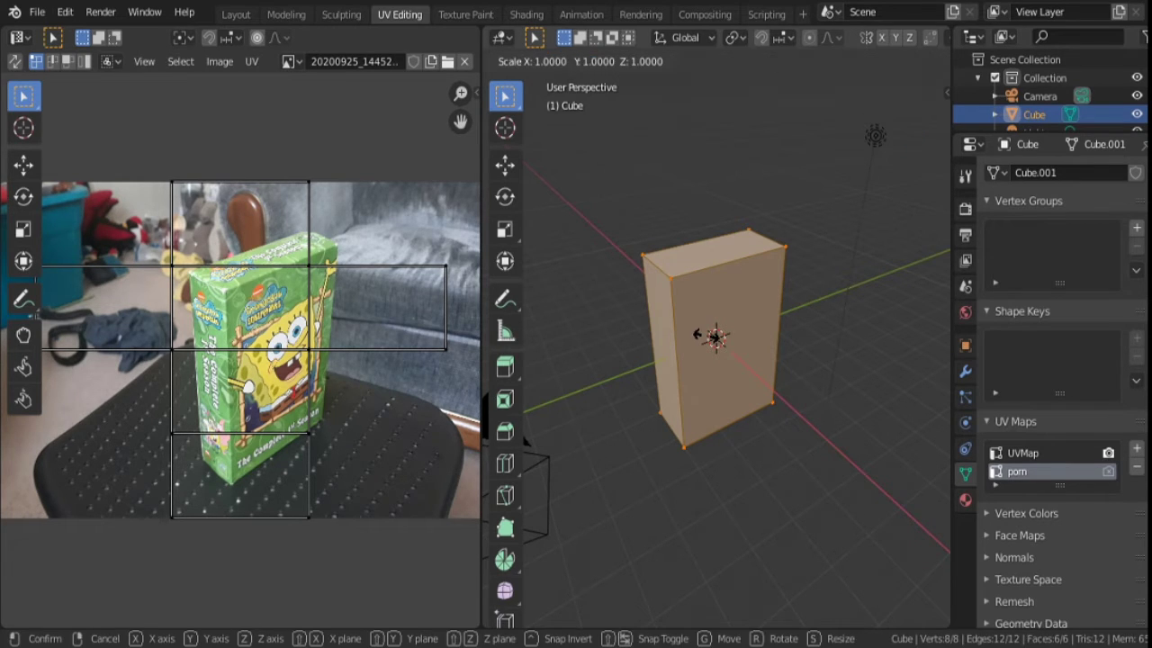
{"action": "key", "text": "Escape"}
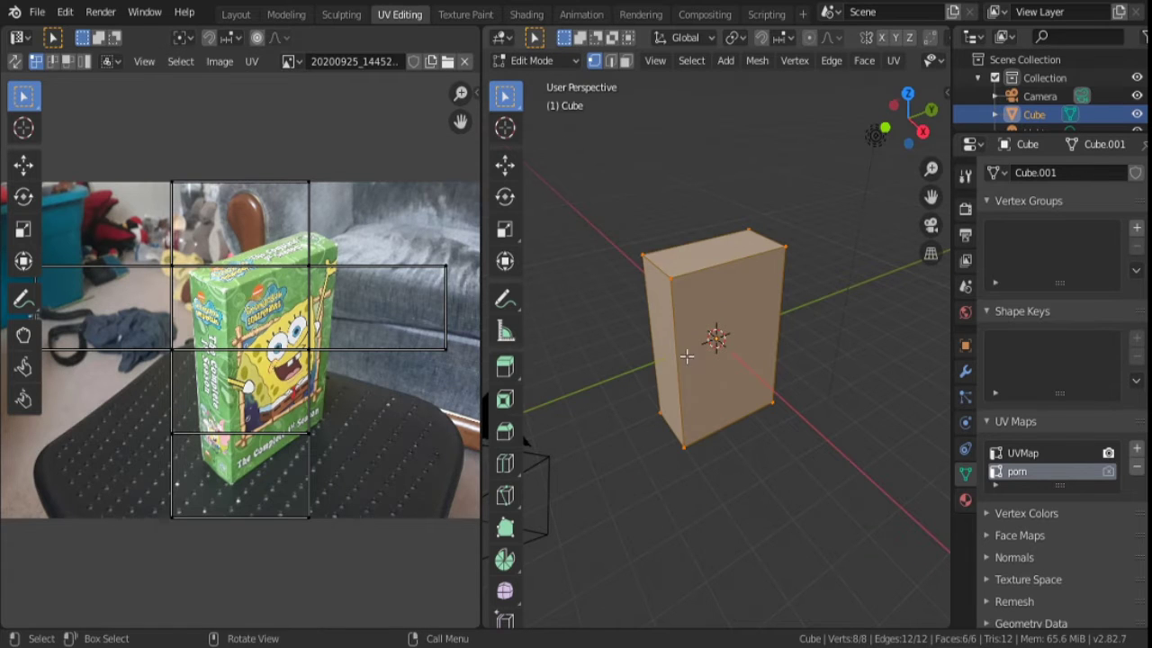
{"action": "mouse_move", "coordinate": [686, 356]}
{"action": "middle_mouse_down"}
{"action": "mouse_move", "coordinate": [648, 350]}
{"action": "mouse_move", "coordinate": [694, 357]}
{"action": "middle_mouse_up"}
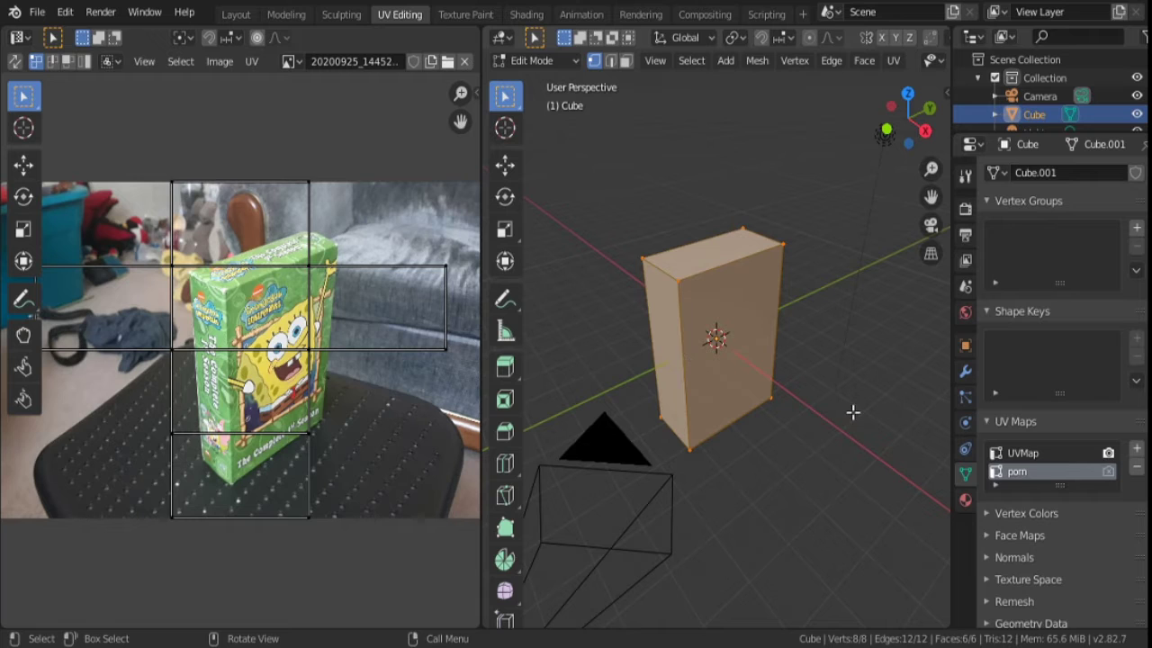
{"action": "key", "text": "alt+a"}
{"action": "key", "text": "a"}
Project the box's UVs from the current view and zoom the UV Editor onto the DVD photo
{"action": "key", "text": "u"}
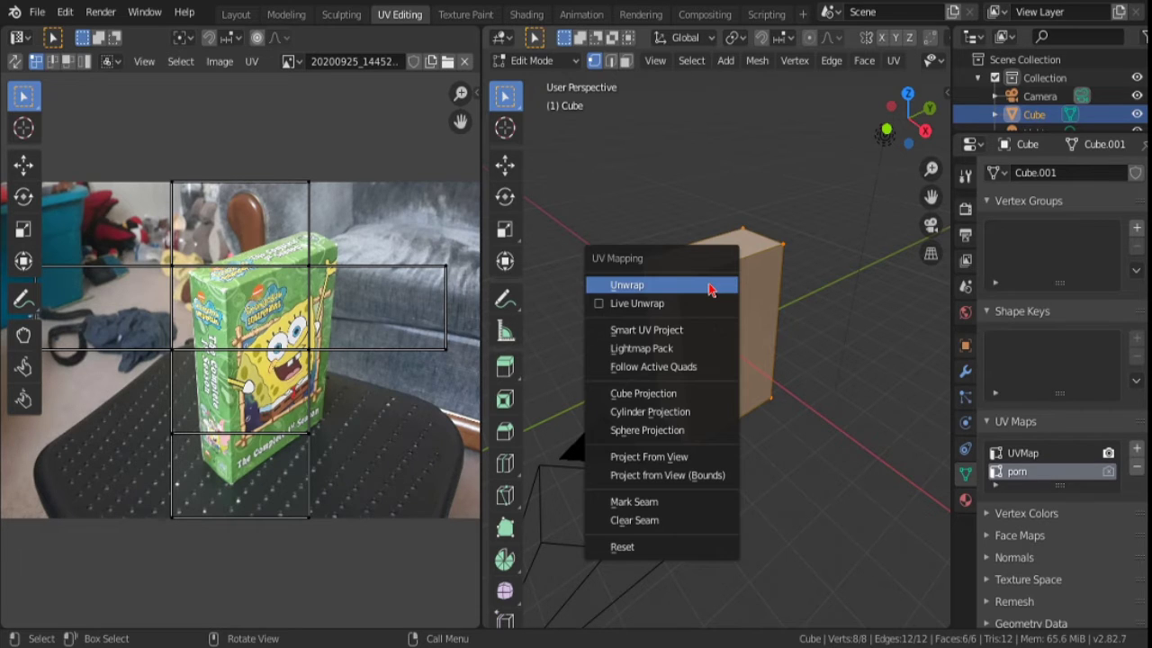
{"action": "left_click", "coordinate": [652, 458]}
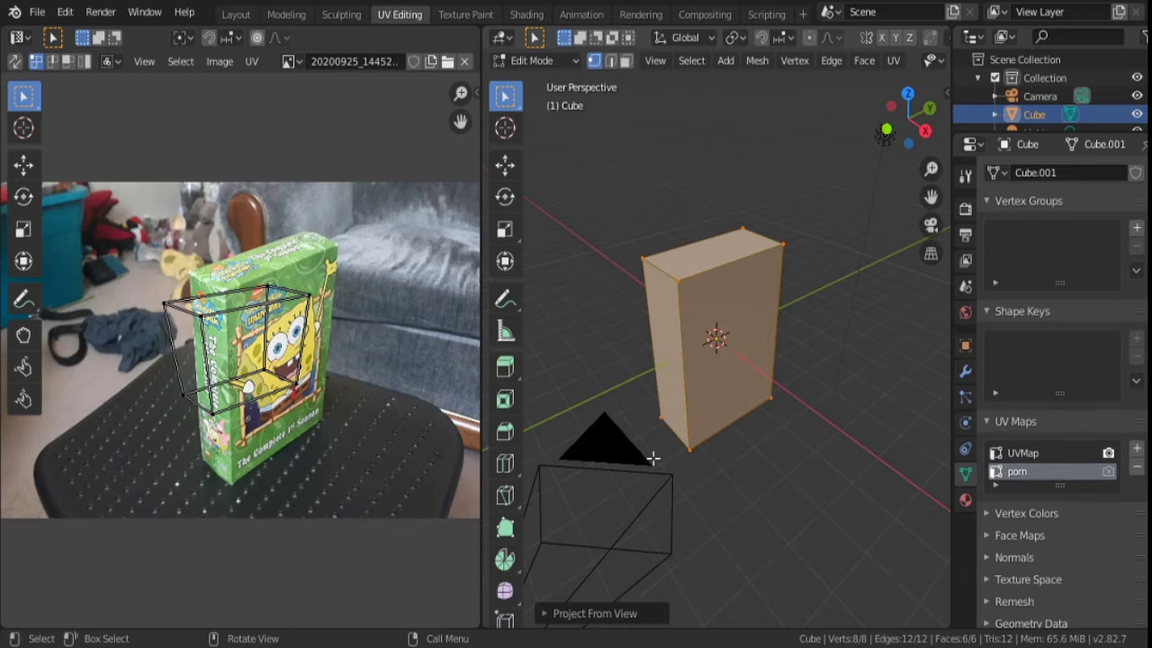
{"action": "scroll", "coordinate": [309, 336], "scroll_direction": "up", "scroll_amount": 3}
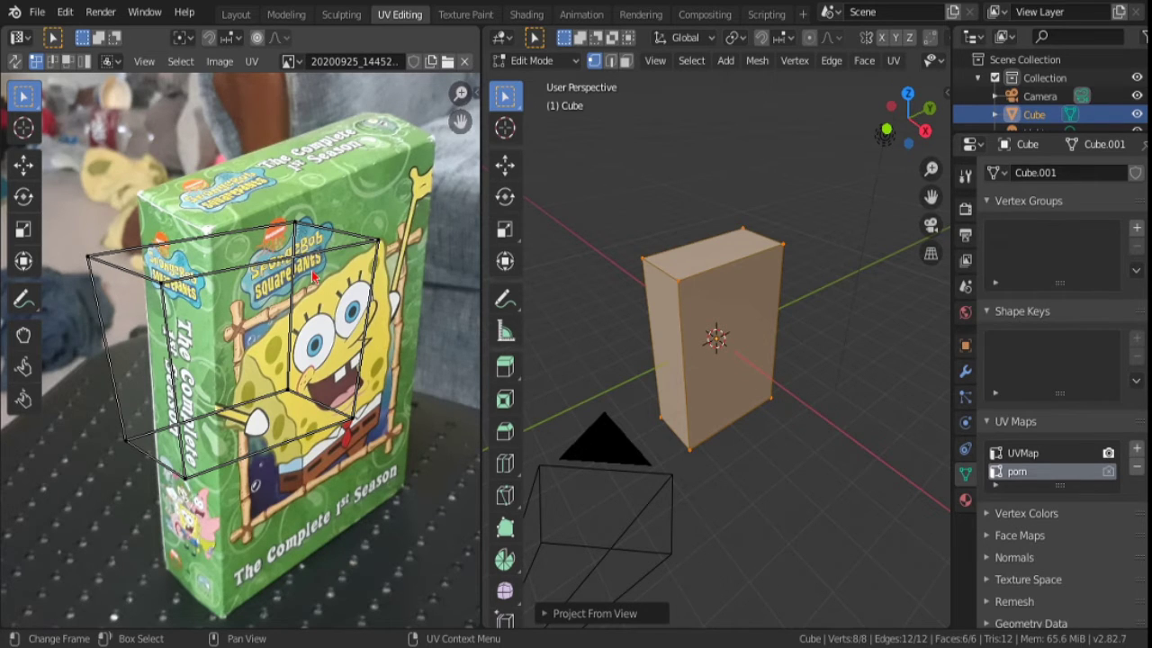
{"action": "scroll", "coordinate": [314, 279], "scroll_direction": "up", "scroll_amount": 2}
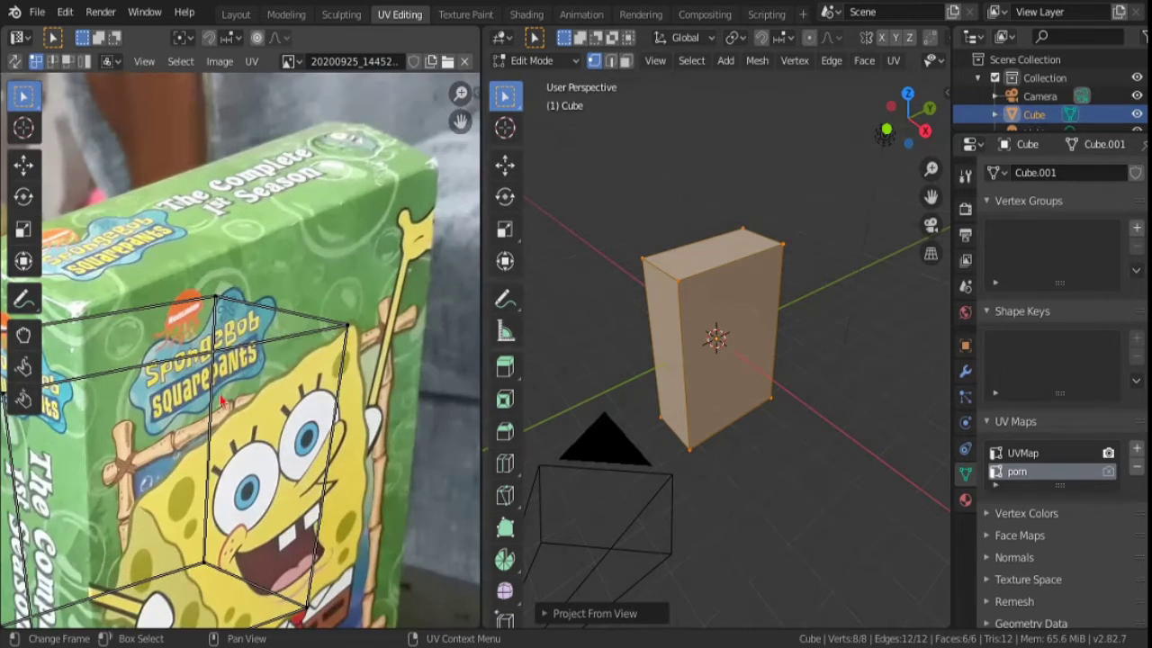
{"action": "middle_click_drag", "start_coordinate": [314, 279], "coordinate": [258, 408]}
{"action": "scroll", "coordinate": [258, 408], "scroll_direction": "up", "scroll_amount": 1}
{"action": "scroll", "coordinate": [255, 400], "scroll_direction": "up", "scroll_amount": 1}
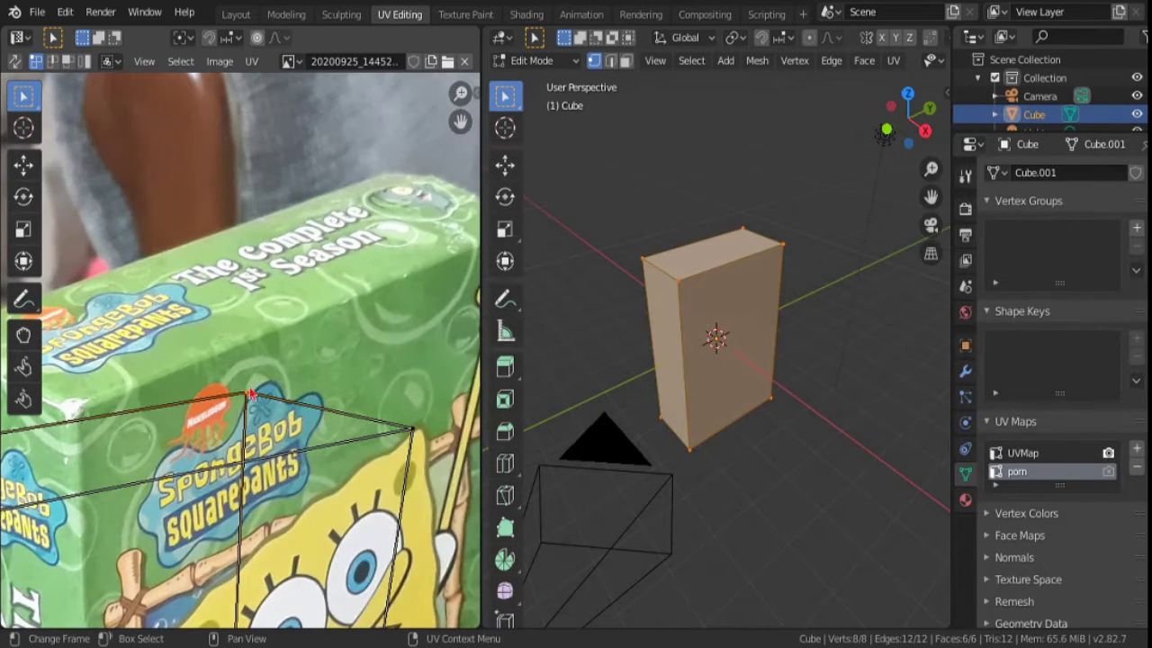
Move the top, top-right and top-left UV corners onto the DVD box's upper corners
{"action": "left_click", "coordinate": [23, 164]}
{"action": "mouse_move", "coordinate": [245, 395]}
{"action": "left_mouse_down"}
{"action": "mouse_move", "coordinate": [383, 164]}
{"action": "mouse_move", "coordinate": [401, 157]}
{"action": "mouse_move", "coordinate": [391, 165]}
{"action": "left_mouse_up"}
{"action": "middle_click_drag", "start_coordinate": [421, 432], "coordinate": [360, 435]}
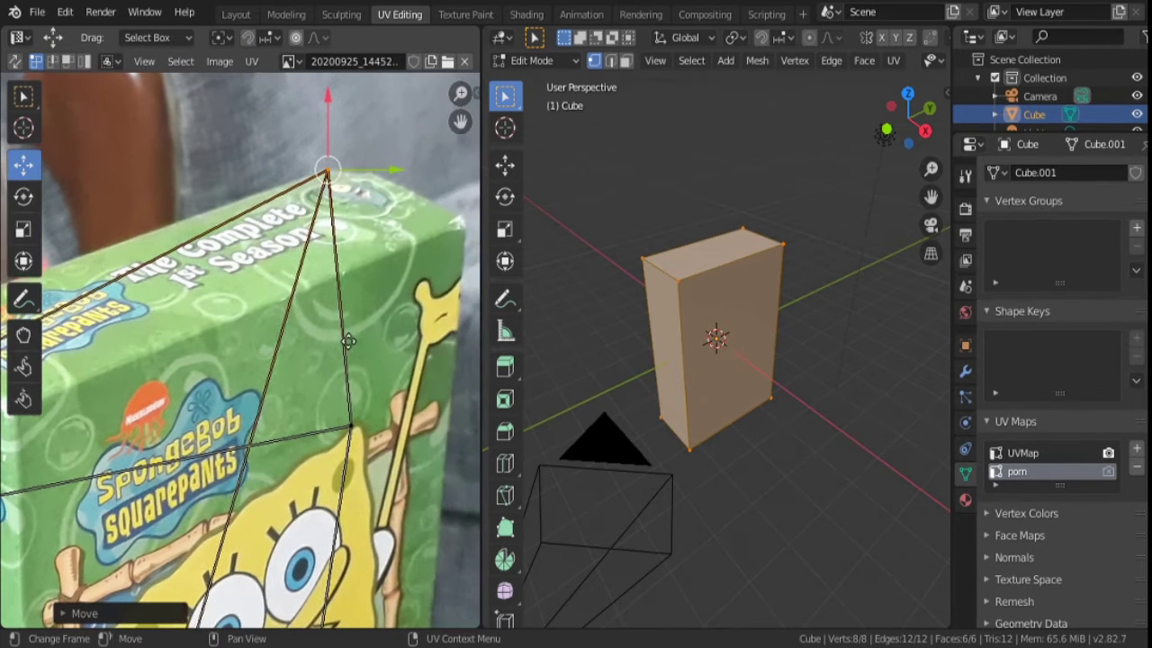
{"action": "left_click", "coordinate": [351, 424]}
{"action": "left_click_drag", "start_coordinate": [346, 421], "coordinate": [468, 220]}
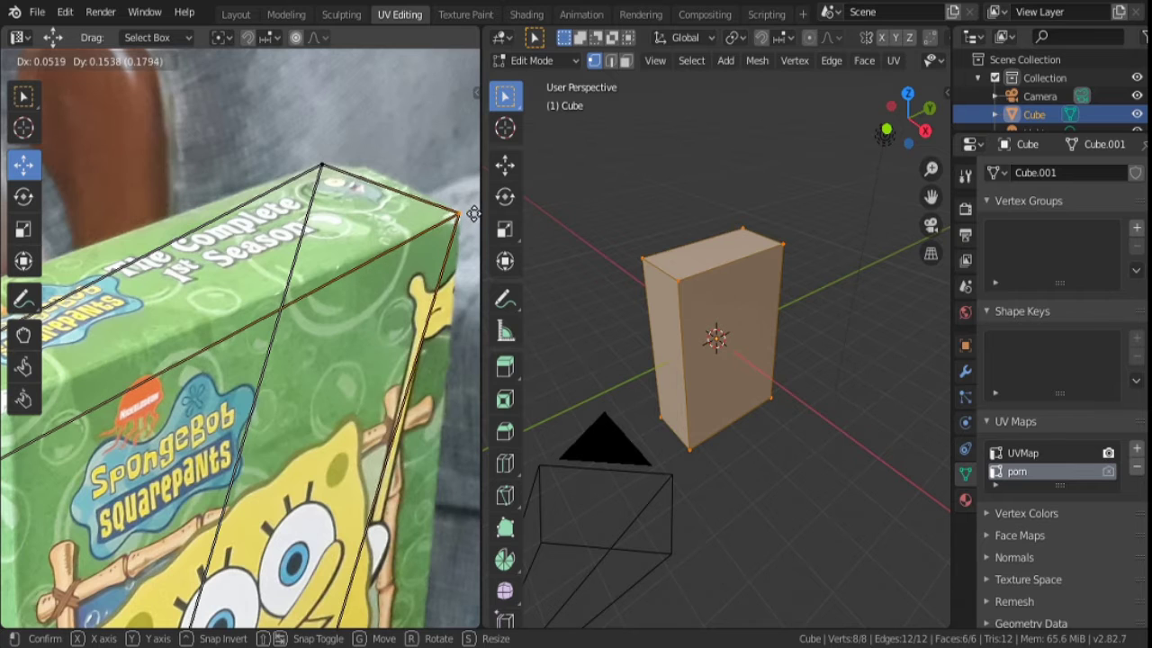
{"action": "left_click", "coordinate": [468, 220]}
{"action": "middle_click_drag", "start_coordinate": [335, 186], "coordinate": [97, 407]}
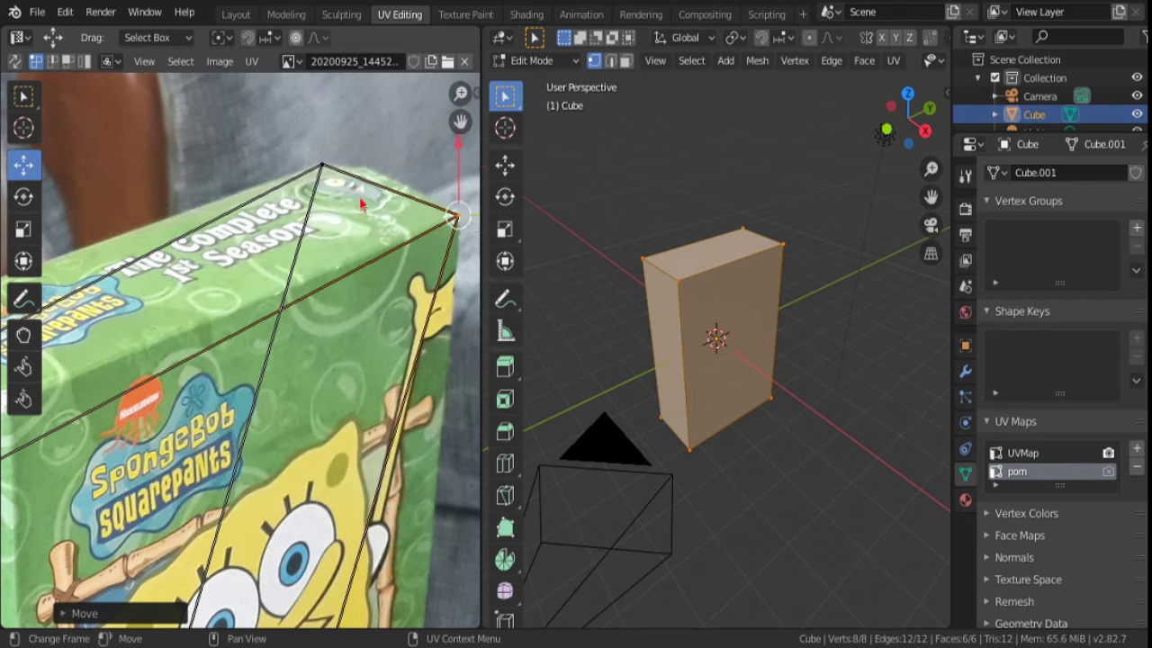
{"action": "left_click", "coordinate": [96, 407]}
{"action": "key", "text": "g"}
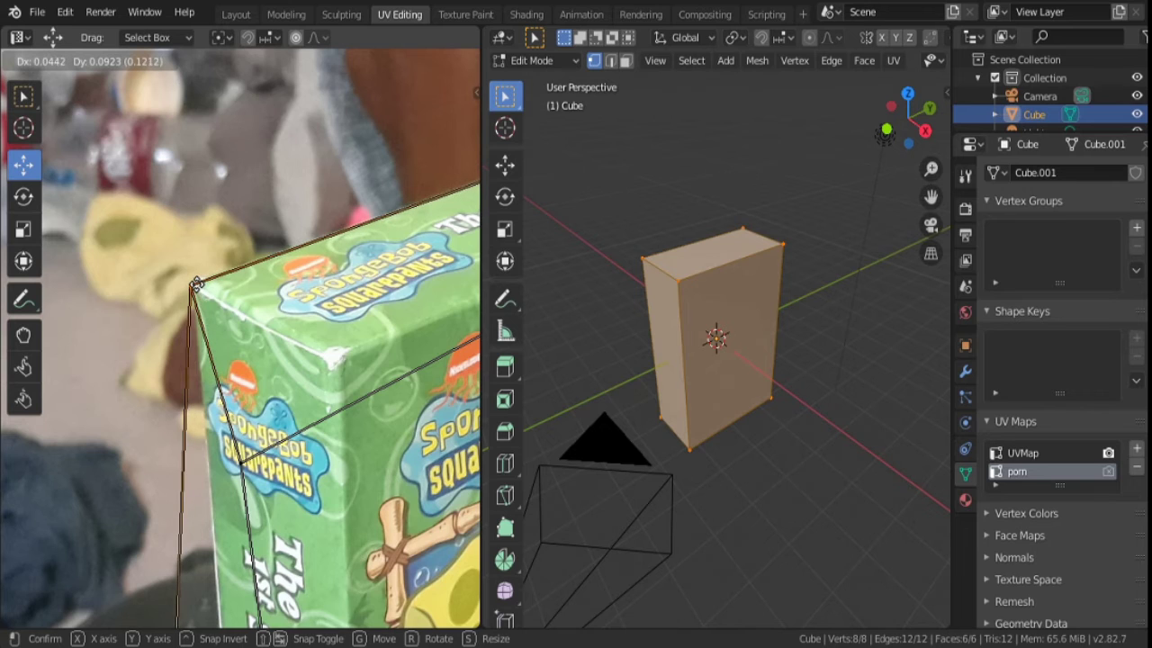
{"action": "left_click", "coordinate": [191, 288]}
Reposition the front-right UV corner and pull the lower corners down onto the box's bottom edges
{"action": "left_click", "coordinate": [331, 382]}
{"action": "key", "text": "g"}
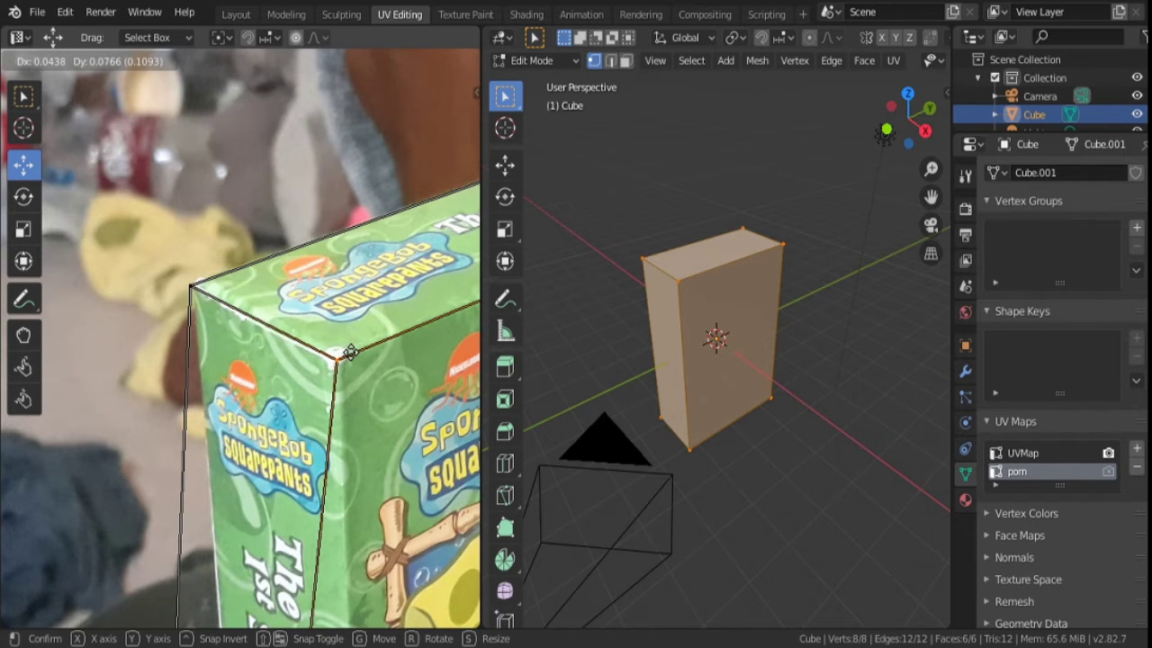
{"action": "left_click", "coordinate": [346, 352]}
{"action": "mouse_move", "coordinate": [346, 352]}
{"action": "middle_mouse_down"}
{"action": "mouse_move", "coordinate": [338, 260]}
{"action": "mouse_move", "coordinate": [357, 143]}
{"action": "mouse_move", "coordinate": [231, 329]}
{"action": "mouse_move", "coordinate": [187, 249]}
{"action": "middle_mouse_up"}
{"action": "middle_click_drag", "start_coordinate": [264, 246], "coordinate": [263, 236]}
{"action": "left_click_drag", "start_coordinate": [262, 235], "coordinate": [338, 520]}
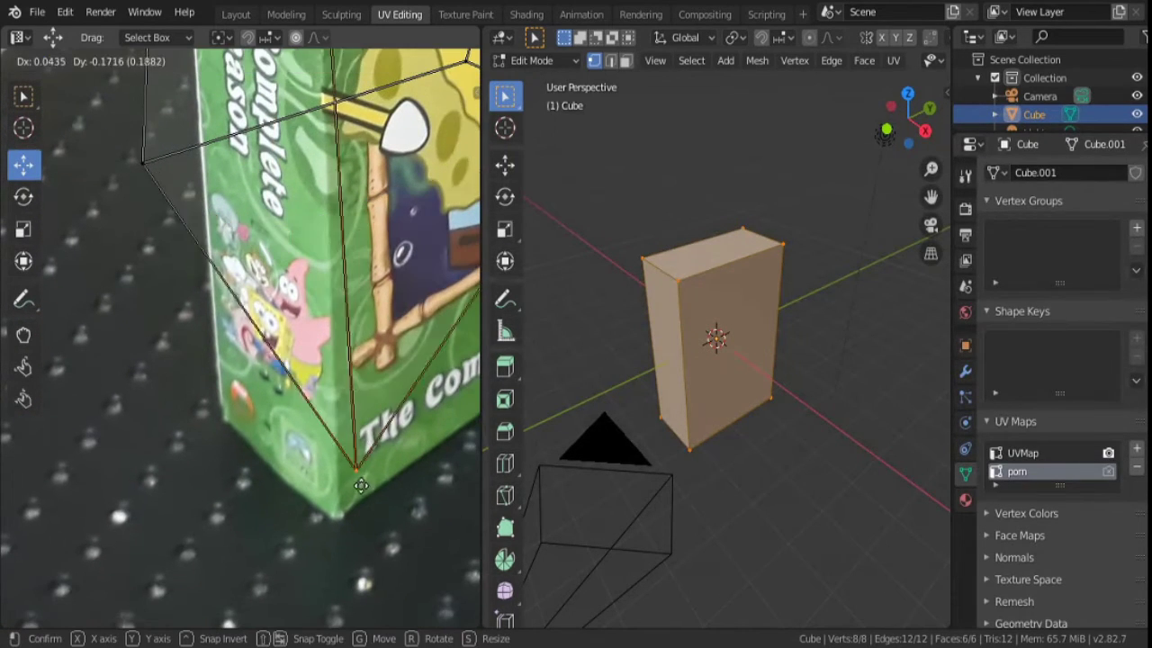
{"action": "left_click", "coordinate": [142, 162]}
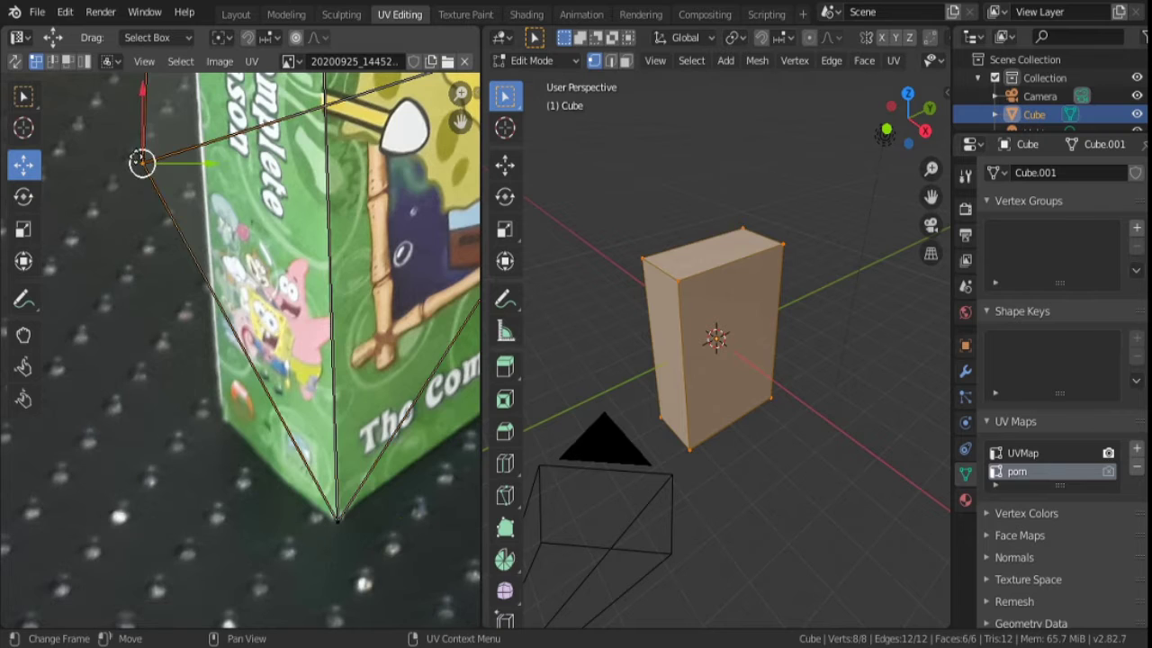
{"action": "mouse_move", "coordinate": [144, 160]}
{"action": "left_mouse_down"}
{"action": "mouse_move", "coordinate": [211, 428]}
{"action": "mouse_move", "coordinate": [216, 418]}
{"action": "left_mouse_up"}
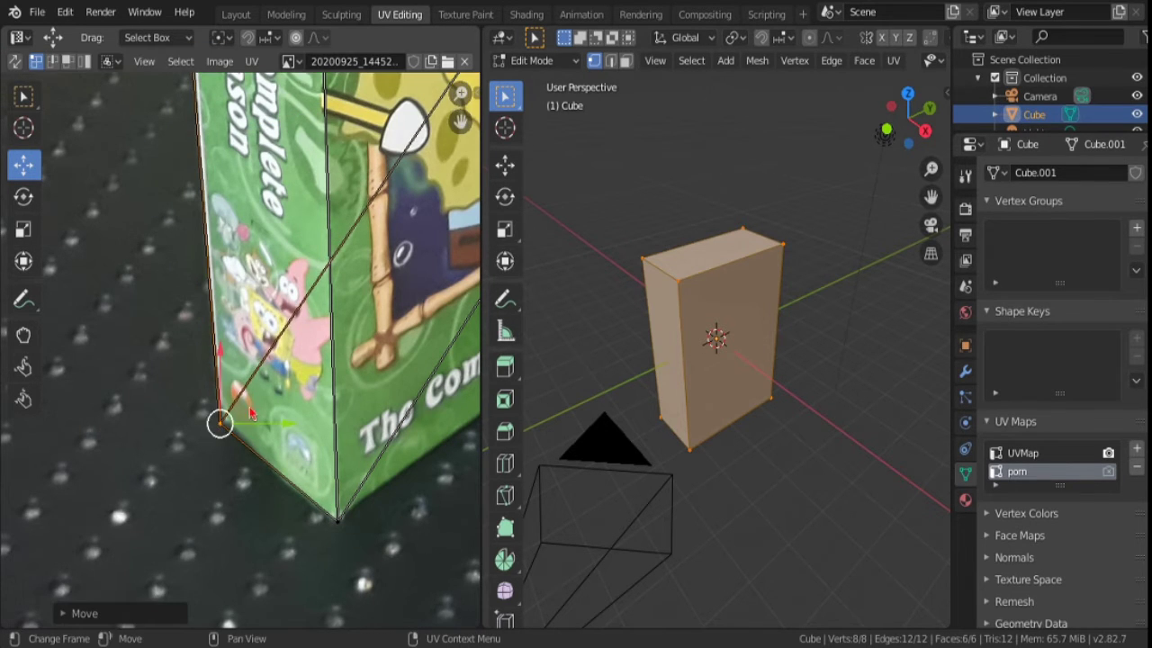
Move the UV corner near SpongeBob's mouth onto the box's right edge
{"action": "scroll", "coordinate": [220, 410], "scroll_direction": "up", "scroll_amount": 2}
{"action": "scroll", "coordinate": [243, 314], "scroll_direction": "up", "scroll_amount": 2}
{"action": "left_click", "coordinate": [272, 213]}
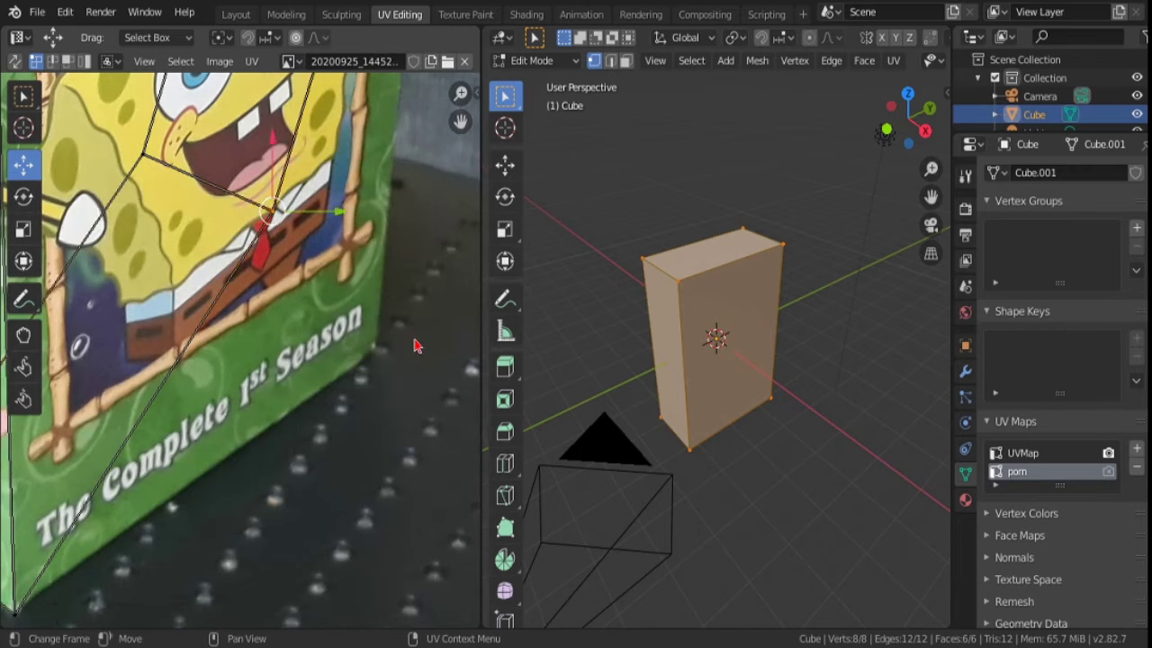
{"action": "left_click", "coordinate": [145, 153]}
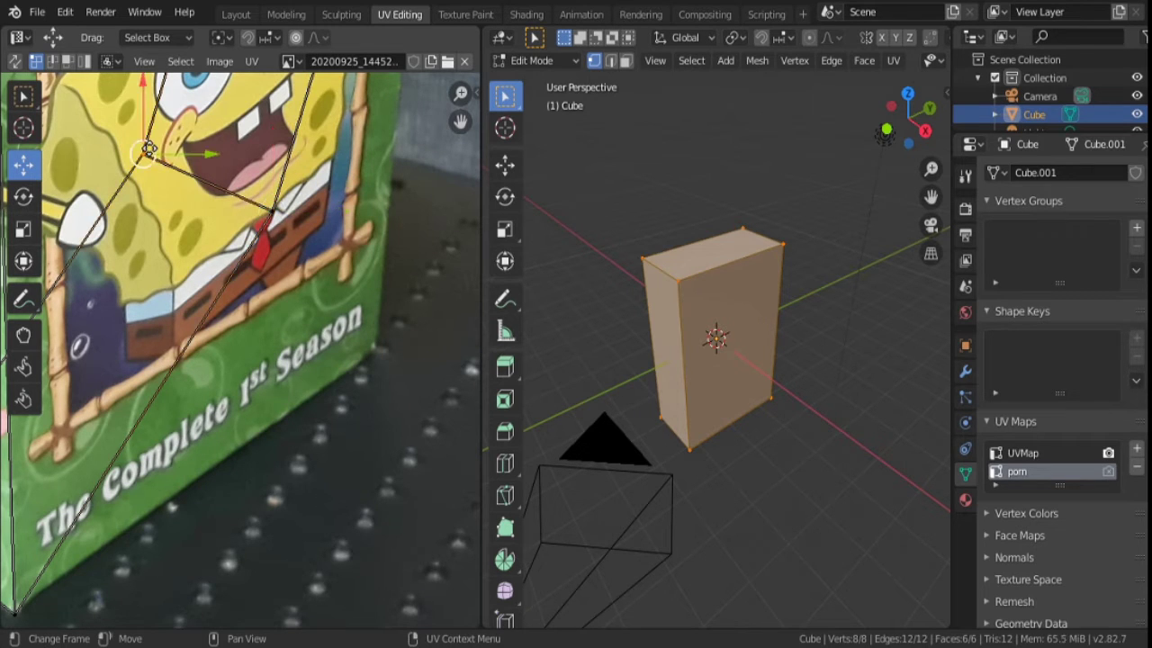
{"action": "left_click", "coordinate": [272, 216]}
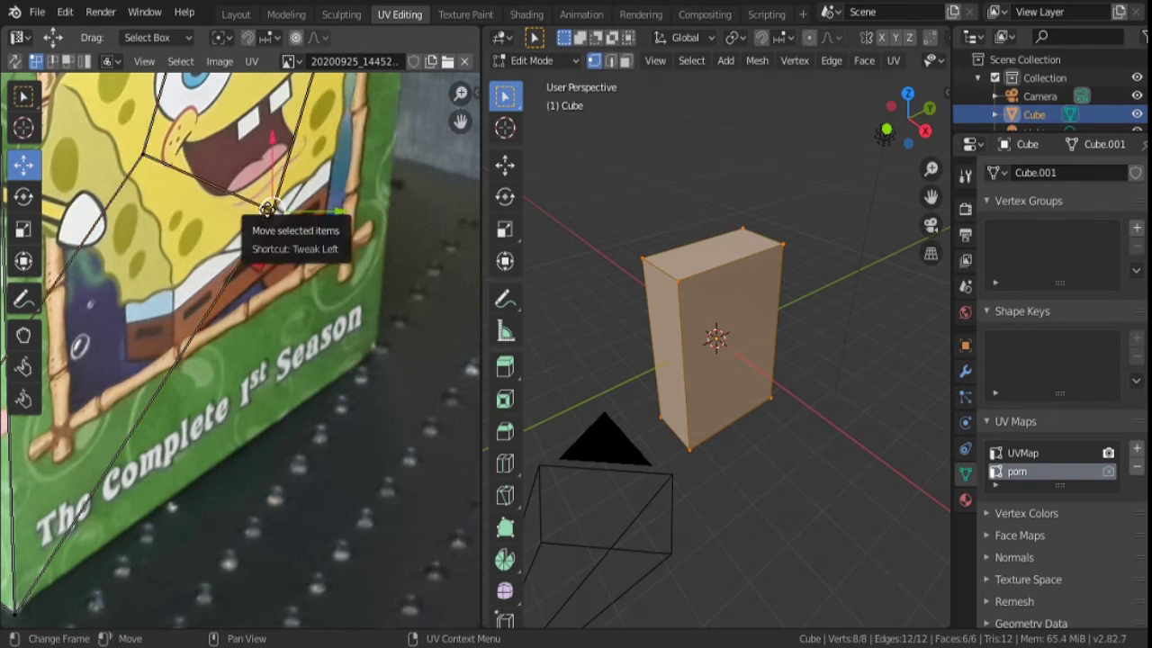
{"action": "left_click_drag", "start_coordinate": [272, 213], "coordinate": [379, 349]}
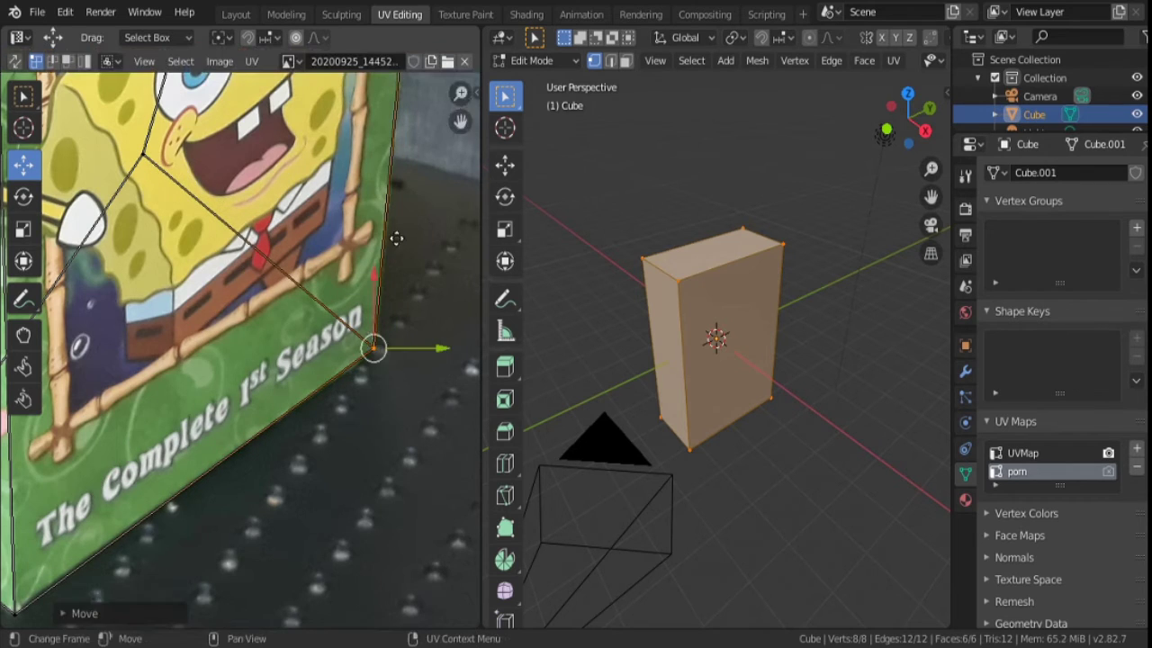
{"action": "scroll", "coordinate": [376, 360], "scroll_direction": "up", "scroll_amount": 3, "text": "ctrl"}
{"action": "scroll", "coordinate": [380, 376], "scroll_direction": "up", "scroll_amount": 3, "text": "ctrl"}
{"action": "scroll", "coordinate": [380, 376], "scroll_direction": "down", "scroll_amount": 5}
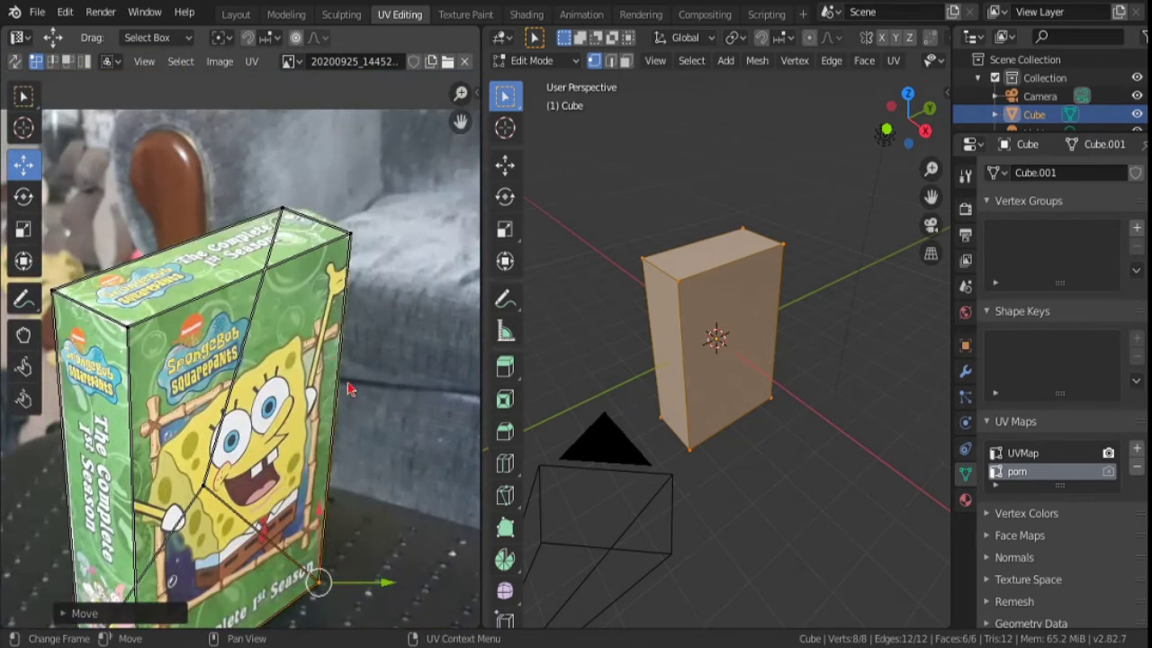
{"action": "scroll", "coordinate": [290, 284], "scroll_direction": "up", "scroll_amount": 2}
{"action": "scroll", "coordinate": [334, 259], "scroll_direction": "up", "scroll_amount": 2}
{"action": "scroll", "coordinate": [337, 258], "scroll_direction": "up", "scroll_amount": 1}
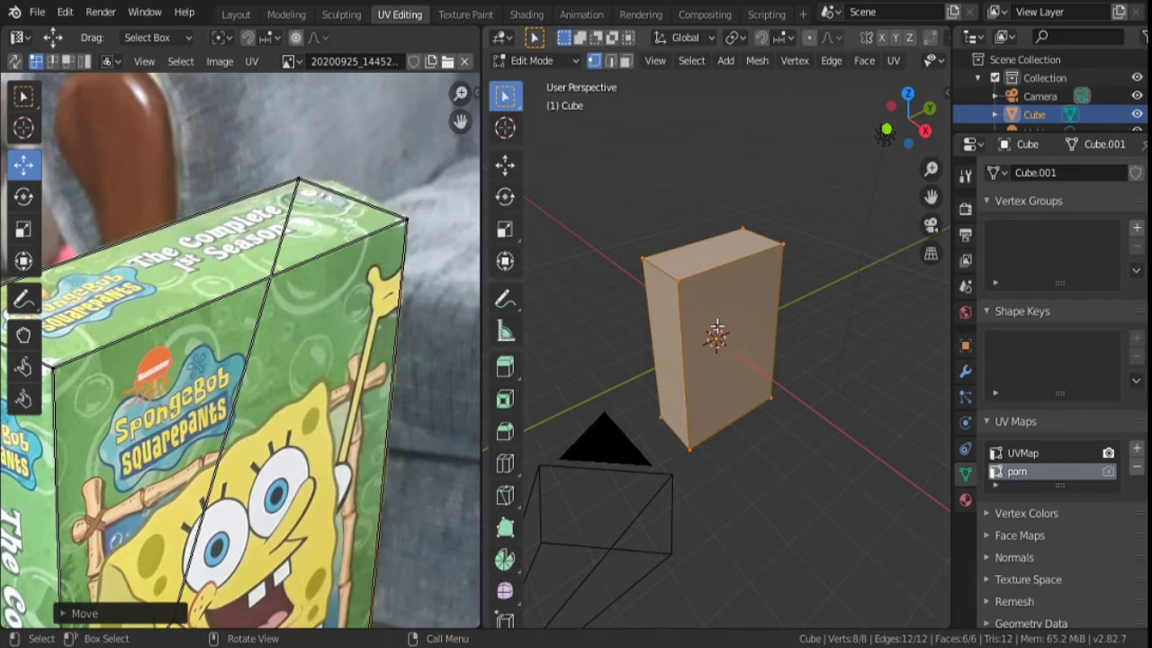
In Texture Paint, set the Clone tool to paint a new blank Single Image through UVMap
{"action": "left_click", "coordinate": [483, 15]}
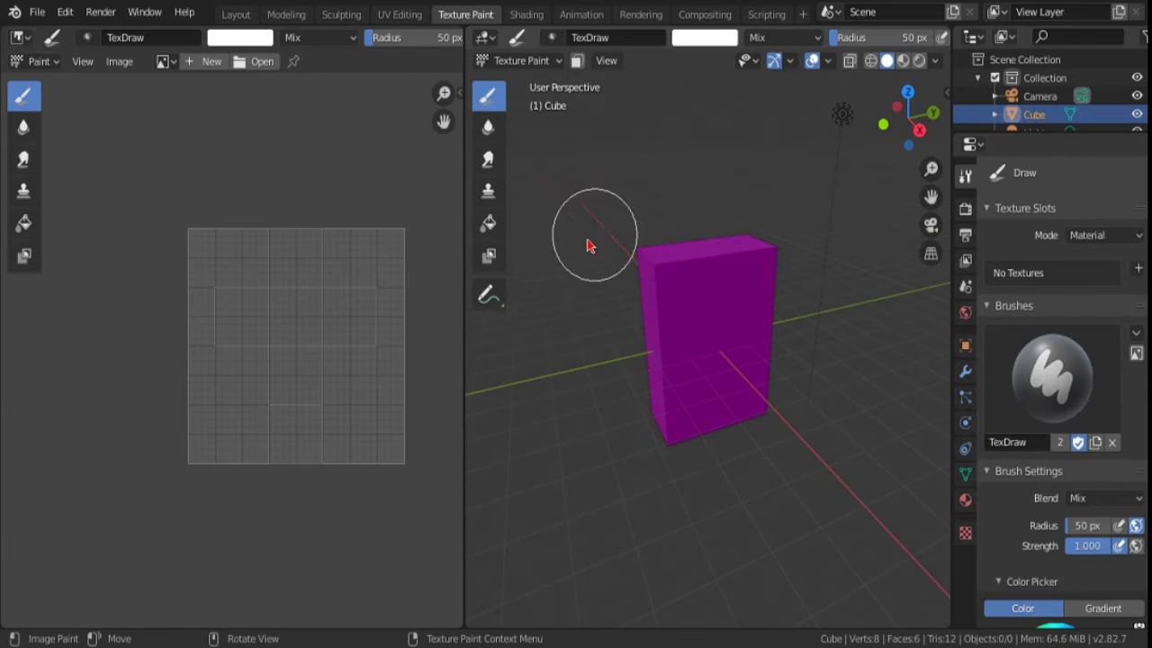
{"action": "middle_click_drag", "start_coordinate": [600, 278], "coordinate": [558, 287]}
{"action": "left_click", "coordinate": [487, 191]}
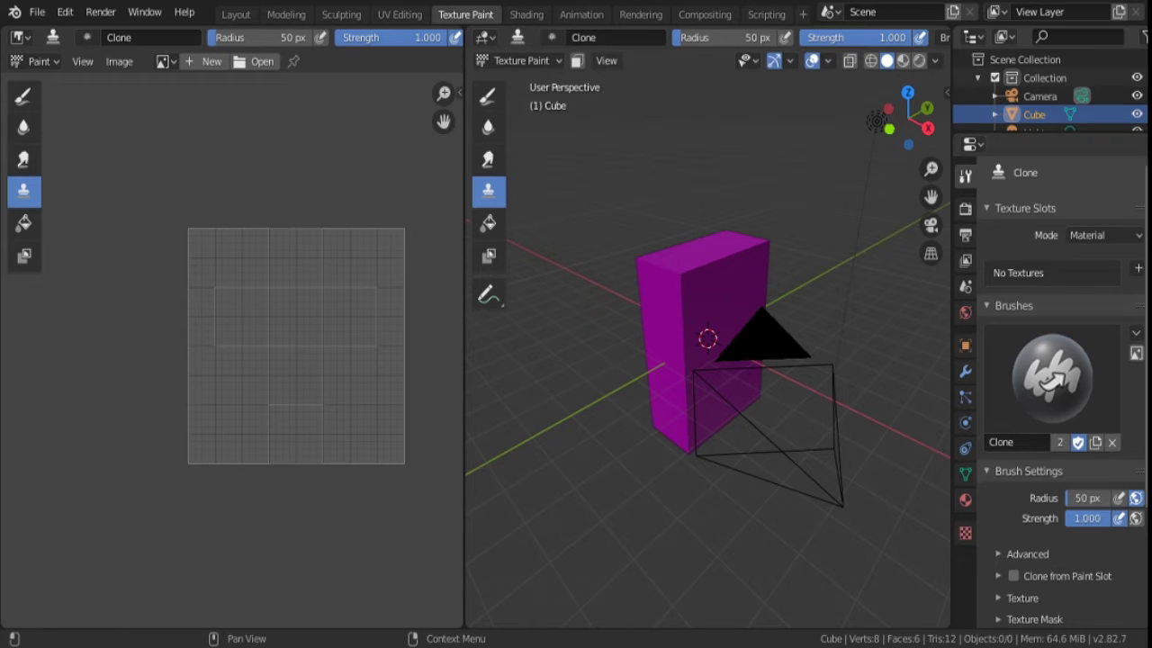
{"action": "left_click", "coordinate": [1094, 236]}
{"action": "left_click", "coordinate": [1096, 280]}
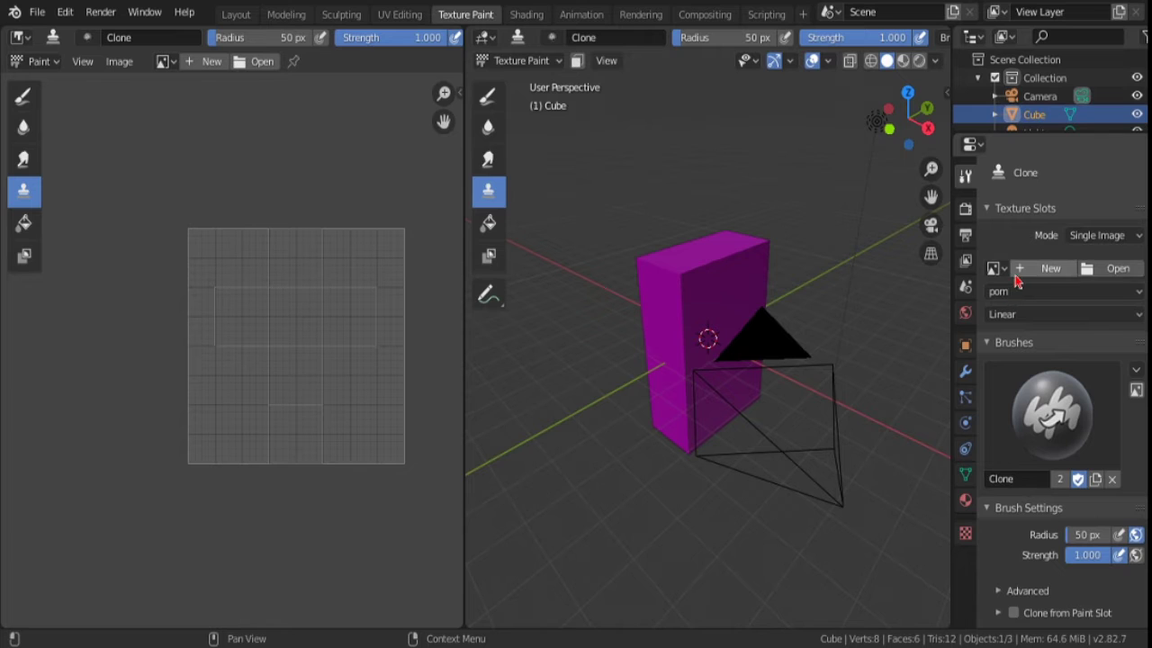
{"action": "left_click", "coordinate": [993, 268]}
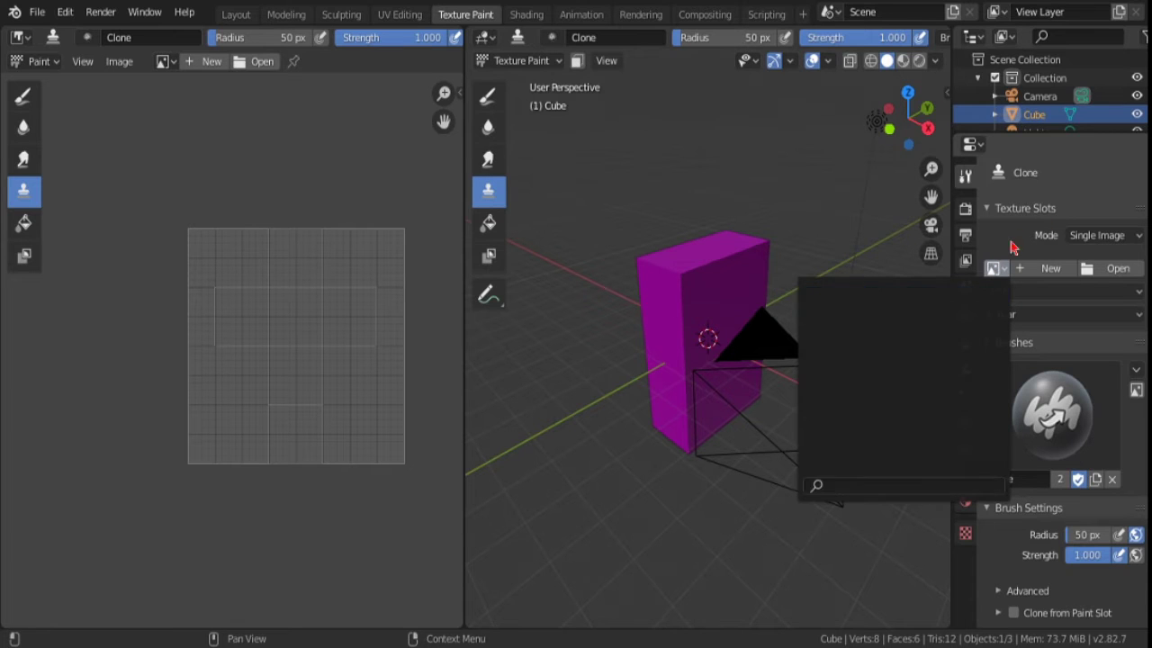
{"action": "left_click", "coordinate": [1046, 268]}
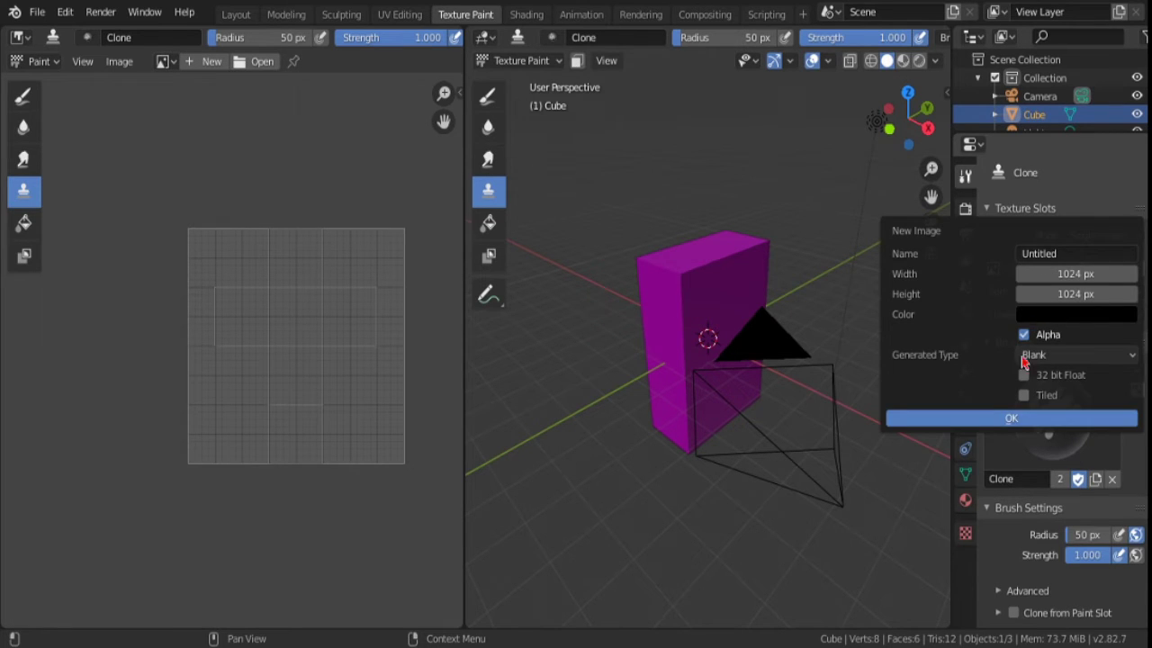
{"action": "left_click", "coordinate": [1012, 420]}
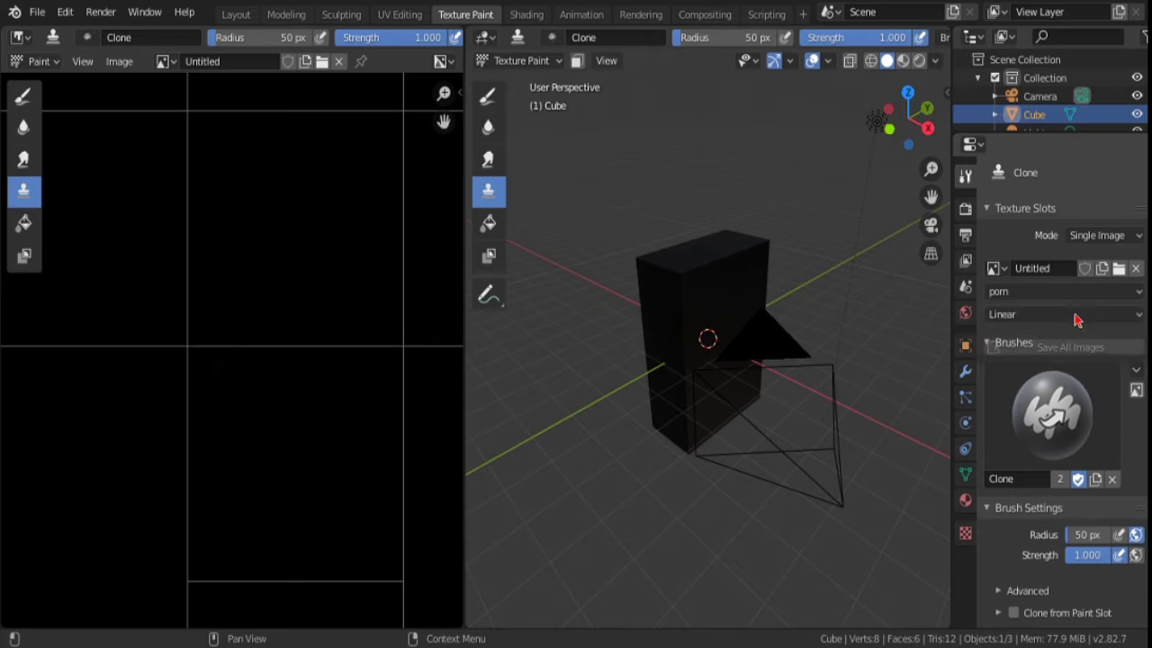
{"action": "left_click", "coordinate": [1011, 294]}
{"action": "left_click", "coordinate": [1018, 319]}
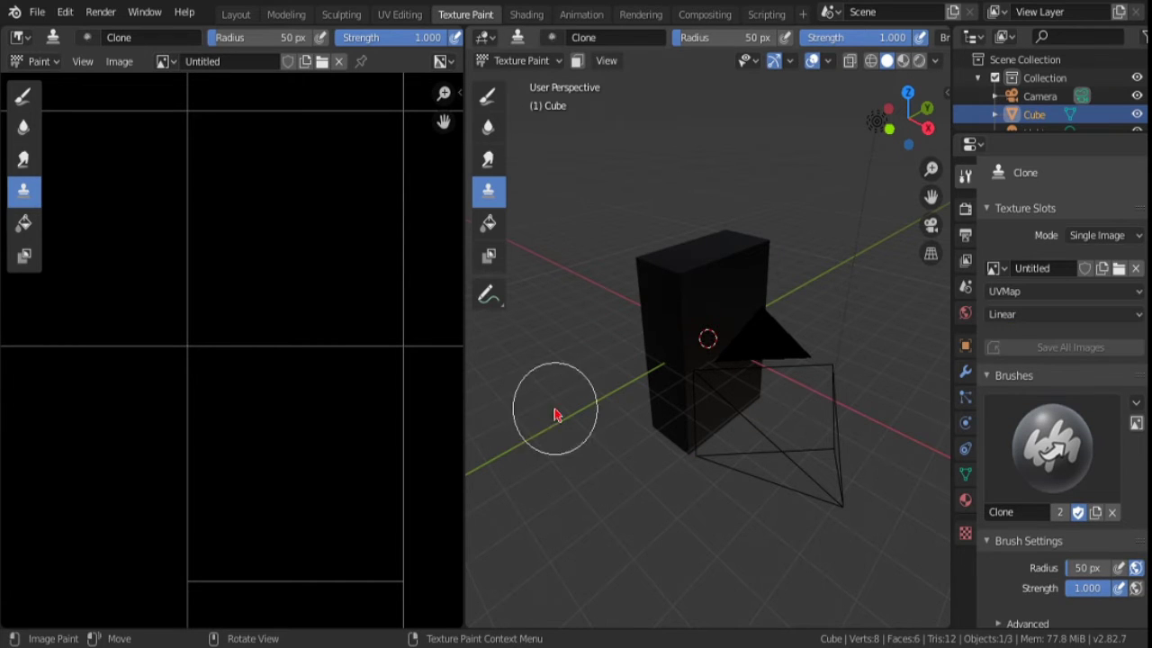
Enable Clone from Paint Slot, sourcing 20200925_144521.jpg through the second, photo-aligned UV map
{"action": "scroll", "coordinate": [327, 399], "scroll_direction": "down", "scroll_amount": 4}
{"action": "scroll", "coordinate": [306, 359], "scroll_direction": "down", "scroll_amount": 1}
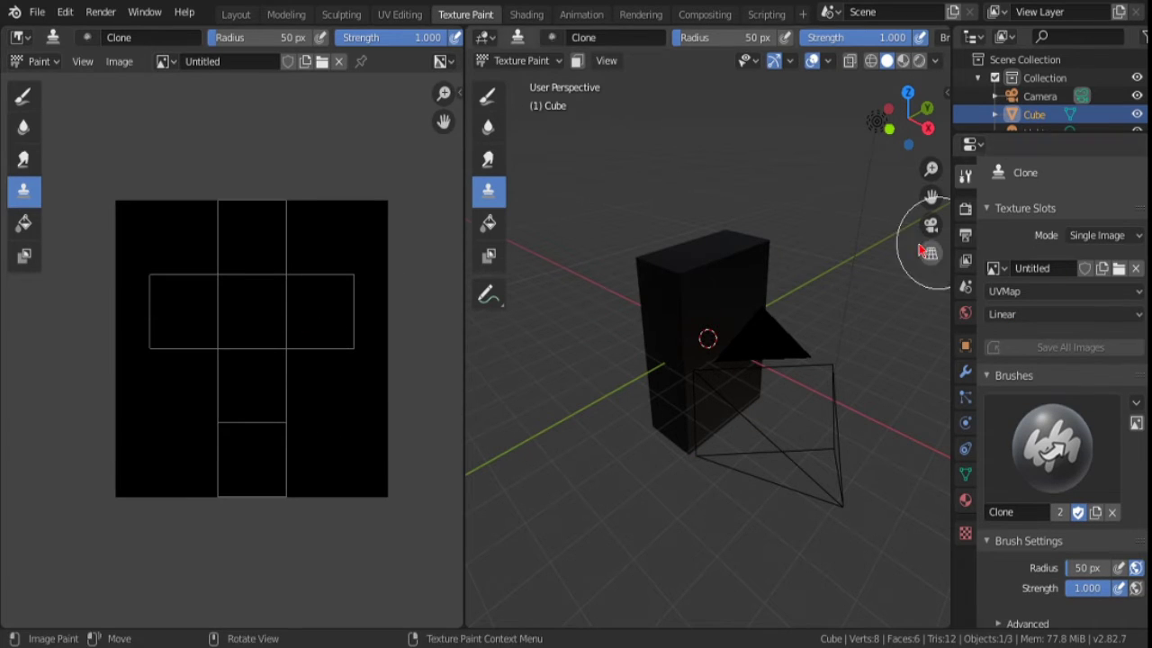
{"action": "scroll", "coordinate": [1067, 360], "scroll_direction": "down", "scroll_amount": 4}
{"action": "scroll", "coordinate": [1017, 423], "scroll_direction": "down", "scroll_amount": 2}
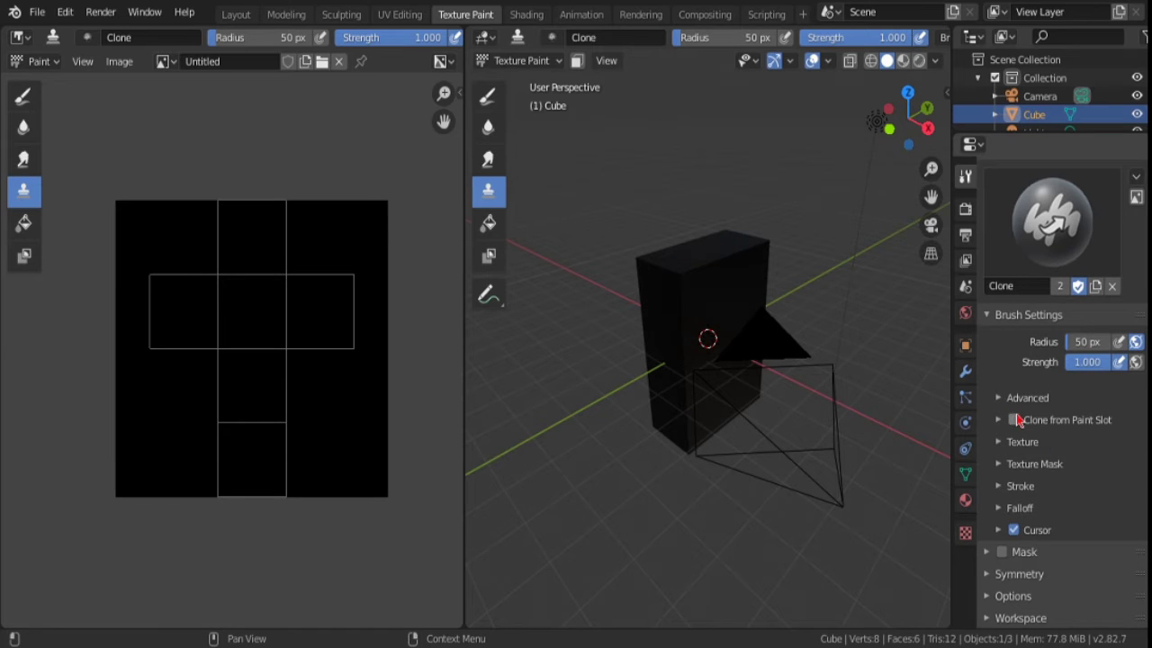
{"action": "left_click", "coordinate": [1015, 420]}
{"action": "left_click", "coordinate": [1043, 420]}
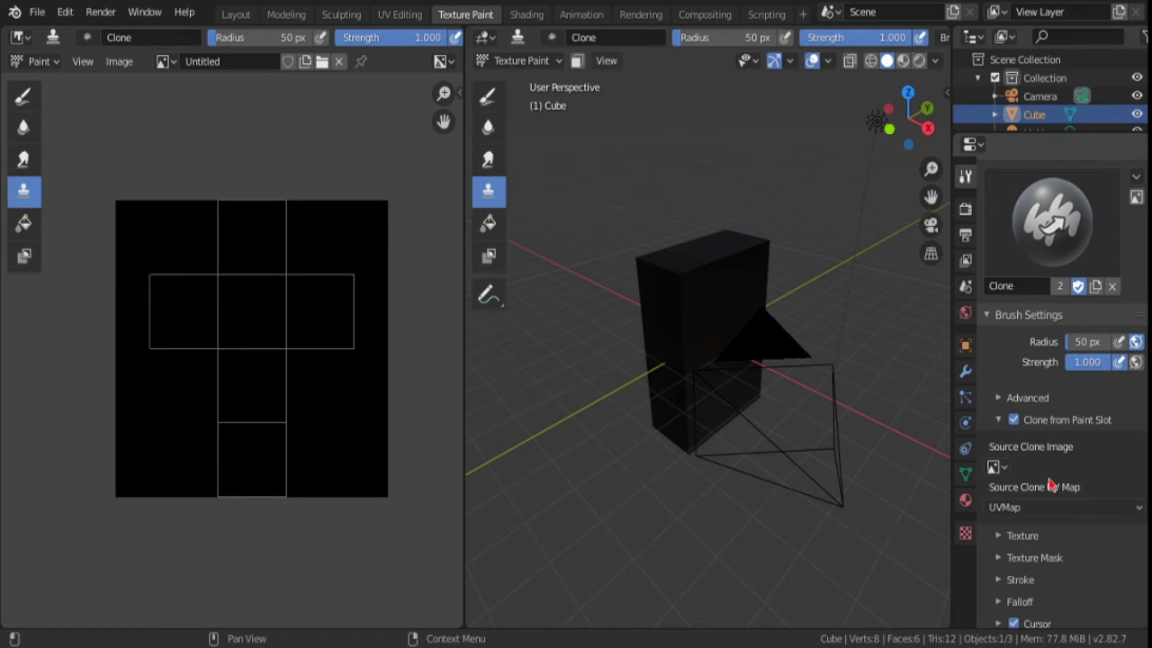
{"action": "left_click", "coordinate": [994, 468]}
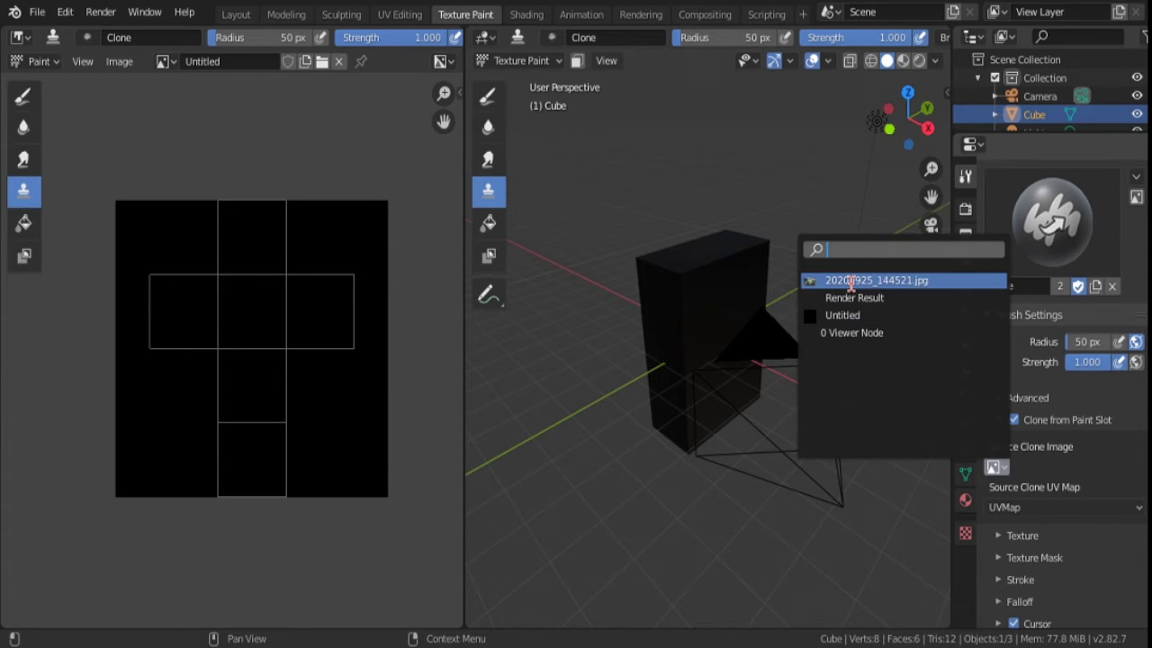
{"action": "left_click", "coordinate": [850, 281]}
{"action": "left_click", "coordinate": [1036, 506]}
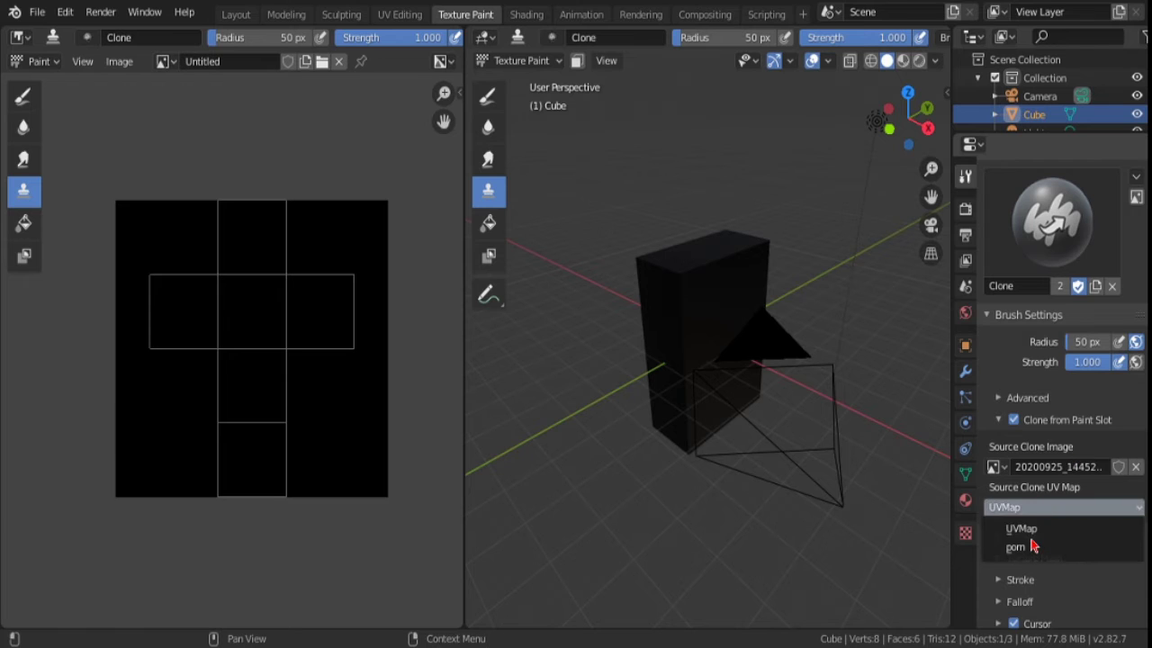
{"action": "left_click", "coordinate": [1033, 546]}
{"action": "mouse_move", "coordinate": [927, 231]}
{"action": "middle_mouse_down"}
{"action": "mouse_move", "coordinate": [675, 270]}
{"action": "mouse_move", "coordinate": [689, 297]}
{"action": "middle_mouse_up"}
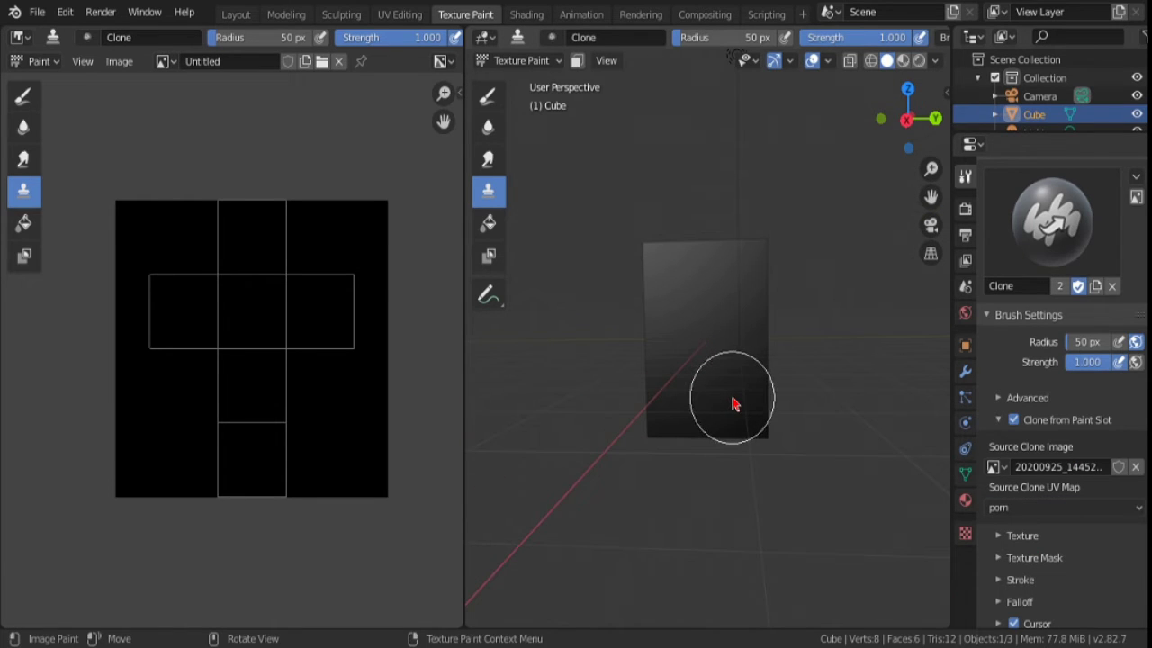
Clone-paint the SpongeBob 'The Complete 1st Season' cover onto the box's front face
{"action": "scroll", "coordinate": [736, 405], "scroll_direction": "up", "scroll_amount": 2}
{"action": "scroll", "coordinate": [737, 404], "scroll_direction": "up", "scroll_amount": 2}
{"action": "mouse_move", "coordinate": [804, 495]}
{"action": "left_mouse_down"}
{"action": "mouse_move", "coordinate": [798, 245]}
{"action": "mouse_move", "coordinate": [835, 95]}
{"action": "mouse_move", "coordinate": [733, 347]}
{"action": "mouse_move", "coordinate": [682, 614]}
{"action": "mouse_move", "coordinate": [591, 437]}
{"action": "mouse_move", "coordinate": [724, 224]}
{"action": "left_mouse_up"}
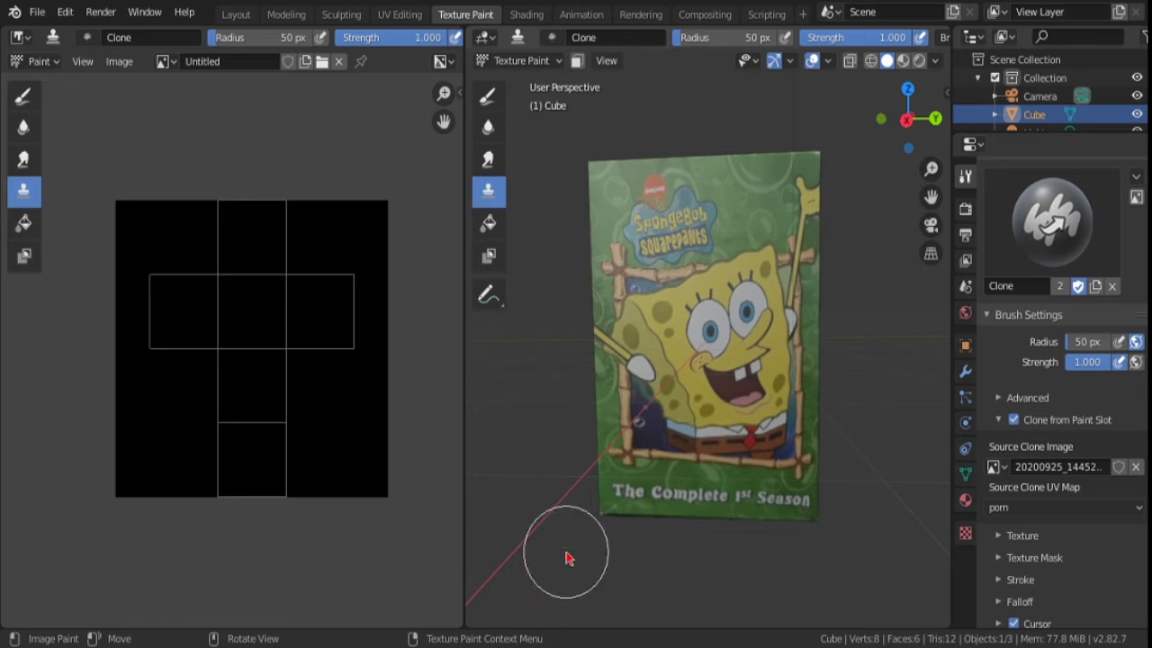
{"action": "left_click", "coordinate": [640, 304]}
{"action": "scroll", "coordinate": [771, 394], "scroll_direction": "up", "scroll_amount": 5}
{"action": "scroll", "coordinate": [771, 393], "scroll_direction": "down", "scroll_amount": 2}
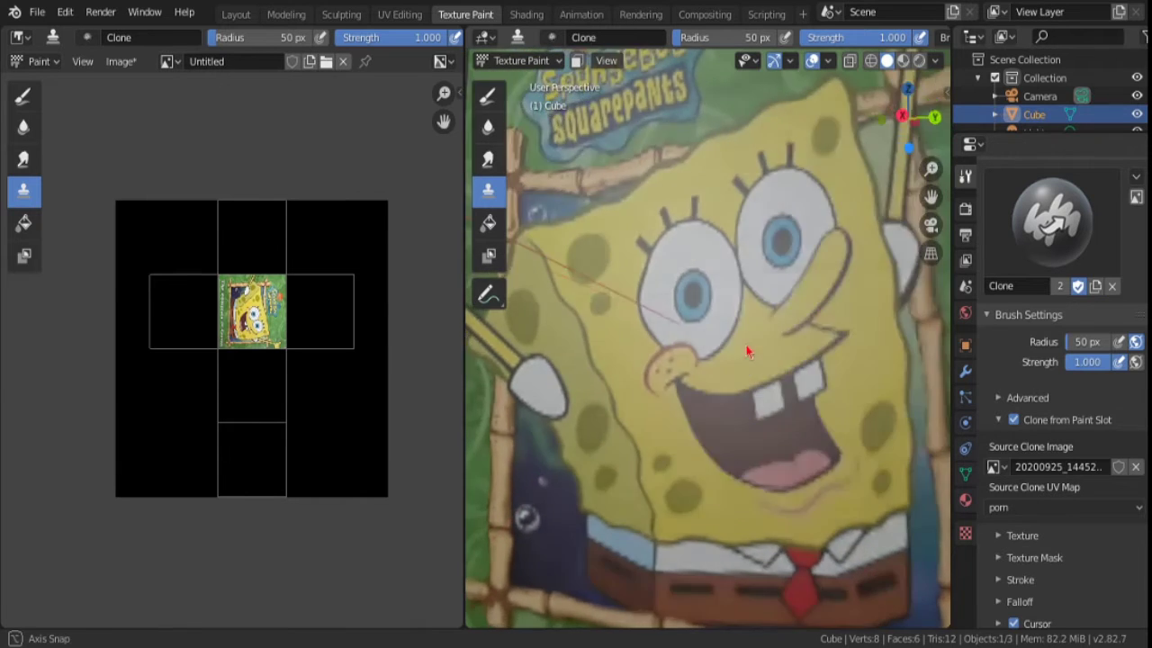
{"action": "scroll", "coordinate": [756, 342], "scroll_direction": "down", "scroll_amount": 3}
{"action": "middle_click_drag", "start_coordinate": [809, 333], "coordinate": [826, 570]}
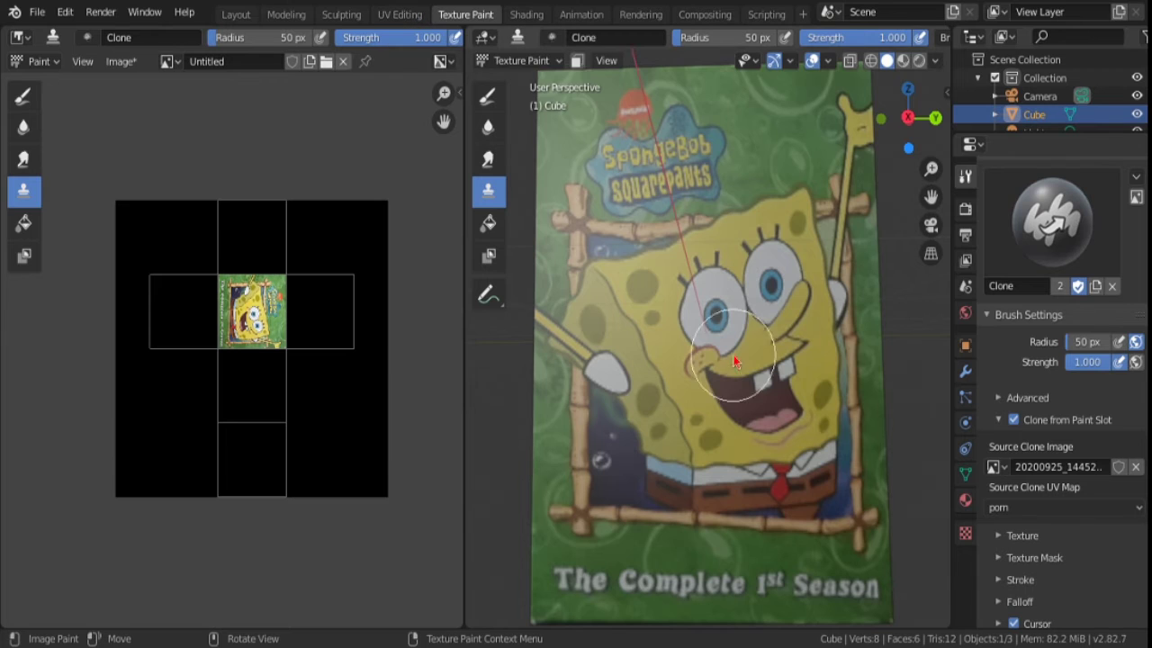
{"action": "mouse_move", "coordinate": [733, 356]}
{"action": "middle_mouse_down"}
{"action": "mouse_move", "coordinate": [753, 501]}
{"action": "mouse_move", "coordinate": [738, 378]}
{"action": "middle_mouse_up"}
In UV Editing, add nine horizontal loop cuts around the box
{"action": "left_click", "coordinate": [399, 14]}
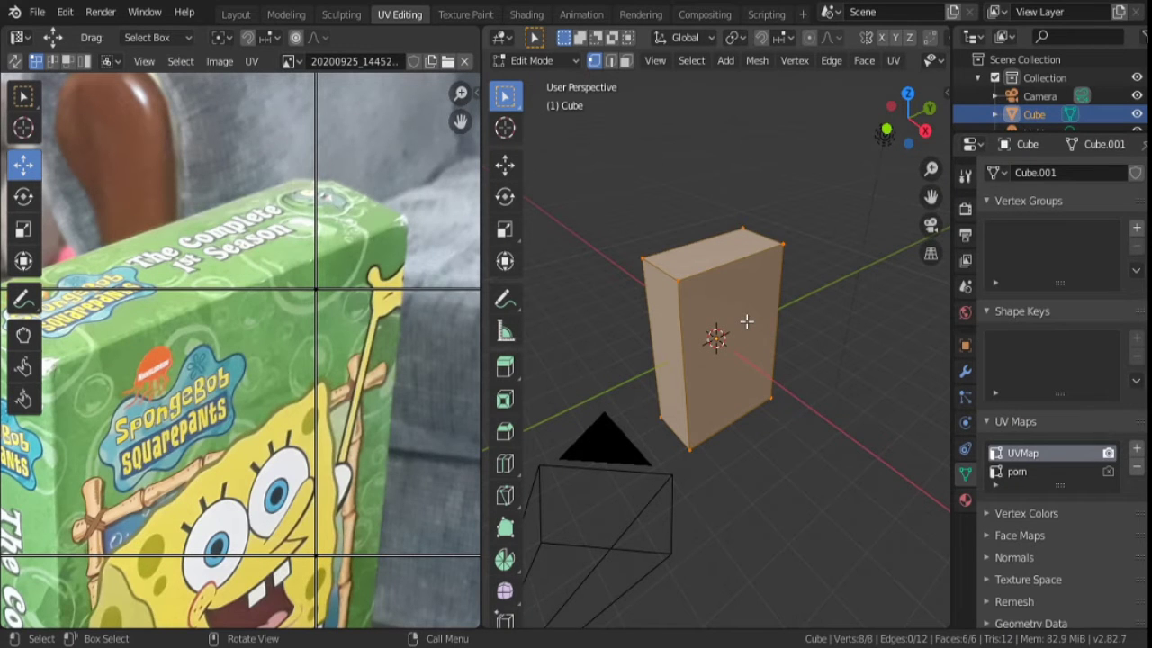
{"action": "key", "text": "ctrl+r"}
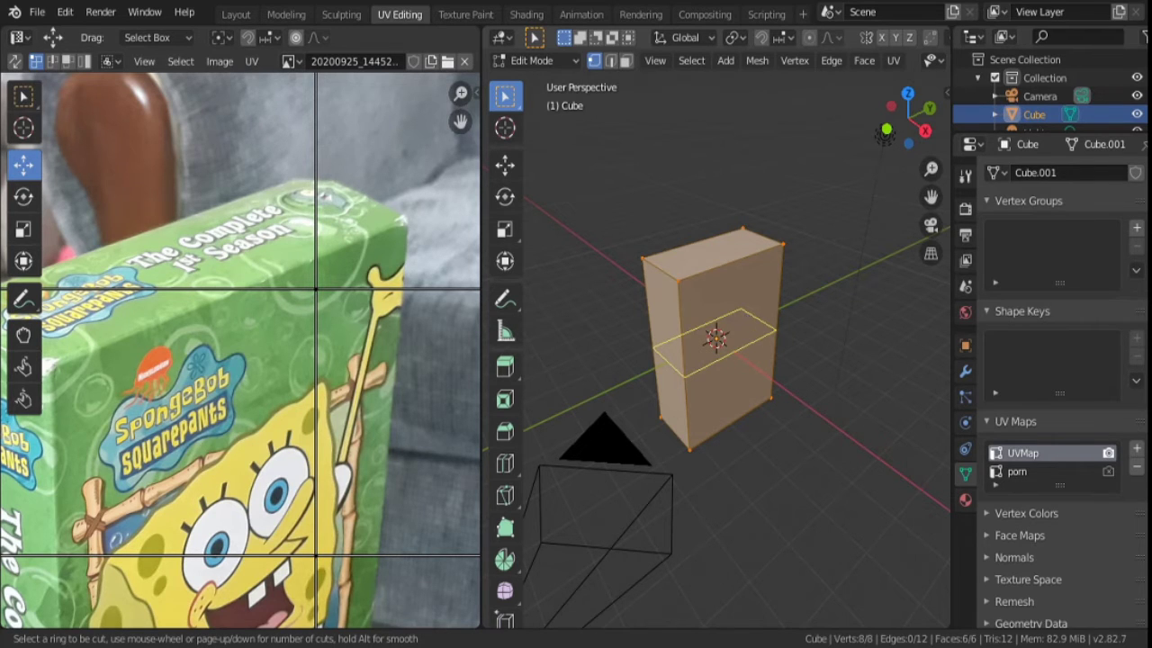
{"action": "left_click", "coordinate": [747, 321]}
{"action": "right_click", "coordinate": [747, 321]}
{"action": "left_click", "coordinate": [596, 613]}
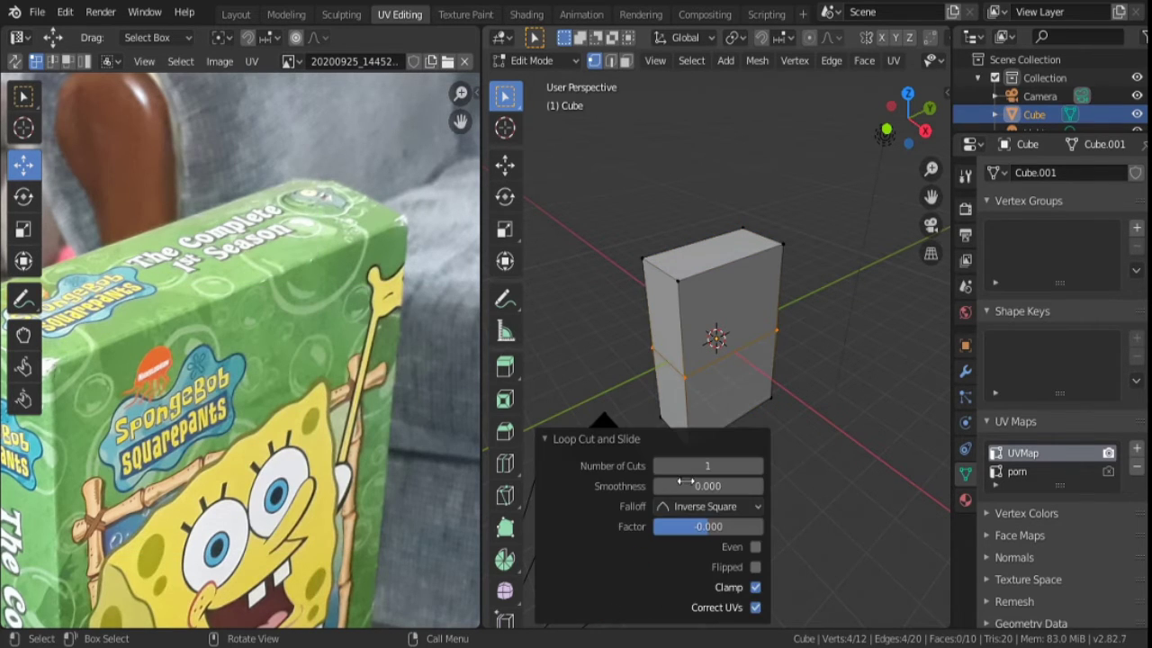
{"action": "left_click", "coordinate": [696, 467]}
{"action": "type", "text": "9"}
{"action": "key", "text": "Return"}
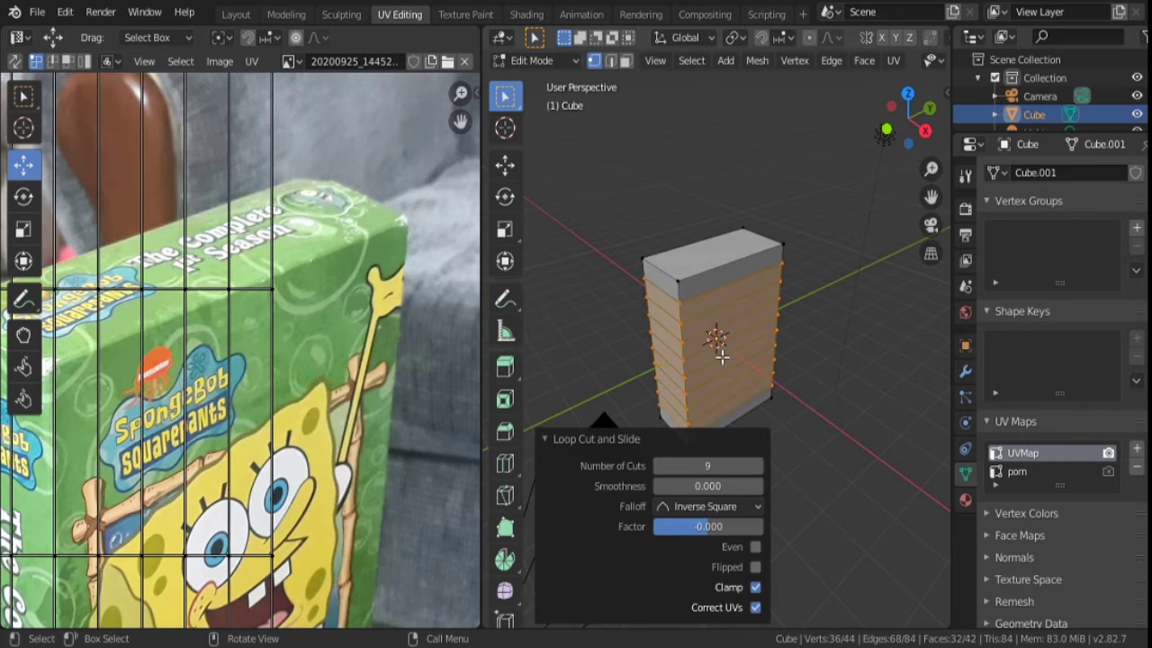
Add nine vertical loop cuts around the box and go back to Texture Paint
{"action": "key", "text": "ctrl+r"}
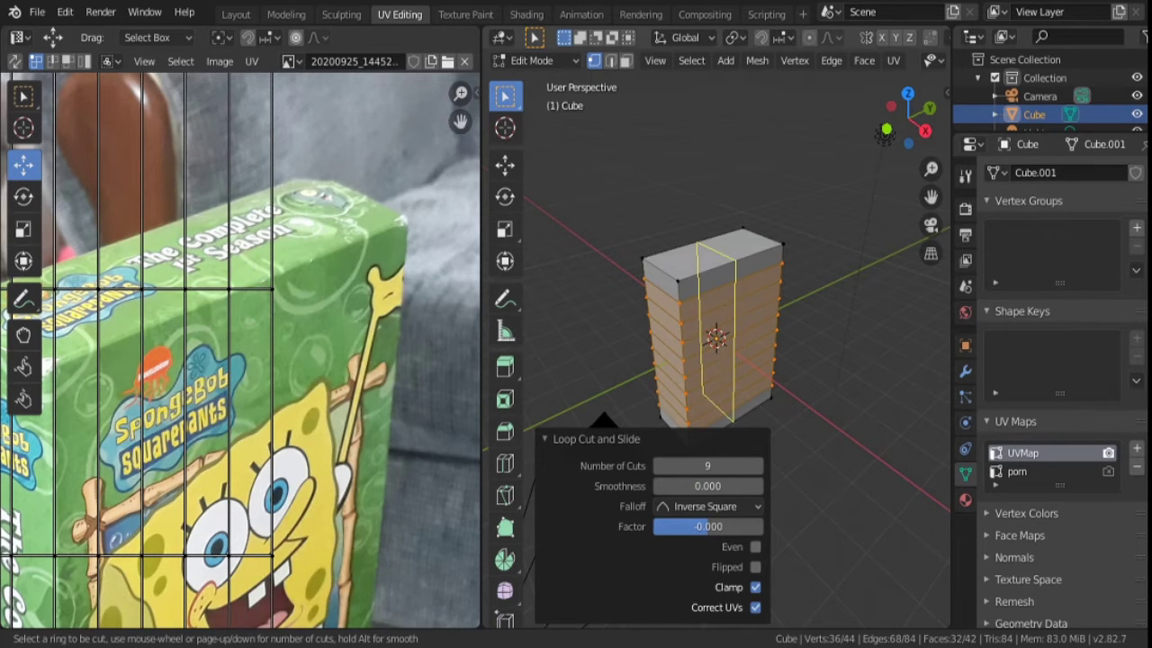
{"action": "left_click", "coordinate": [723, 412]}
{"action": "left_click", "coordinate": [726, 465]}
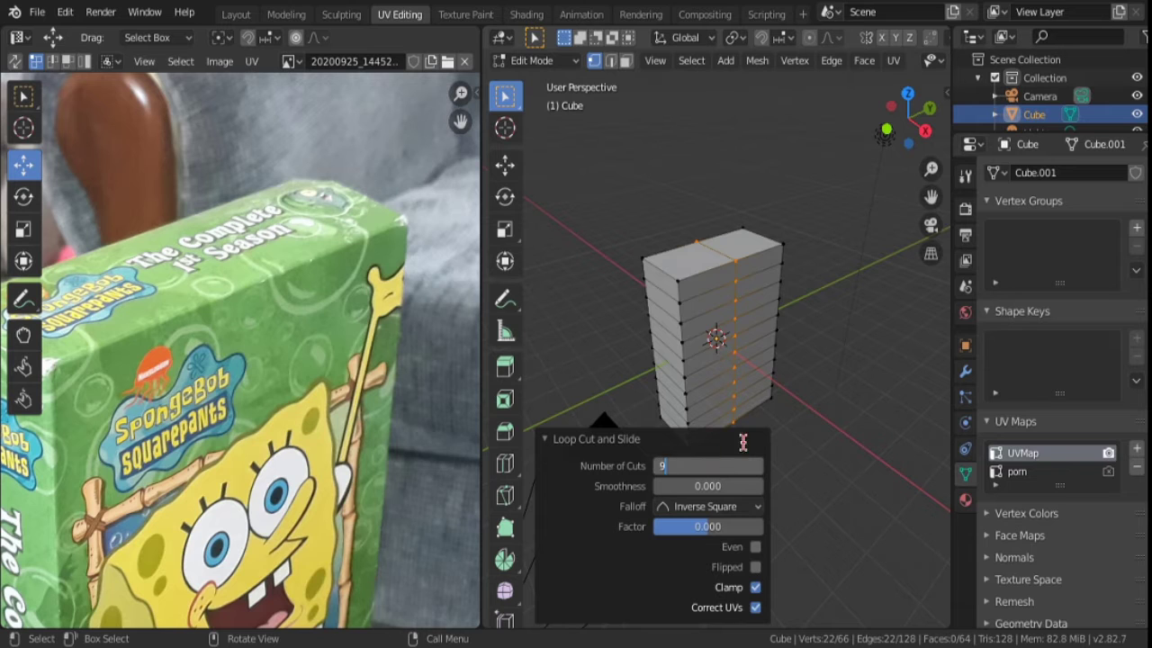
{"action": "key", "text": "Return"}
{"action": "scroll", "coordinate": [290, 418], "scroll_direction": "down", "scroll_amount": 1}
{"action": "scroll", "coordinate": [290, 419], "scroll_direction": "down", "scroll_amount": 1}
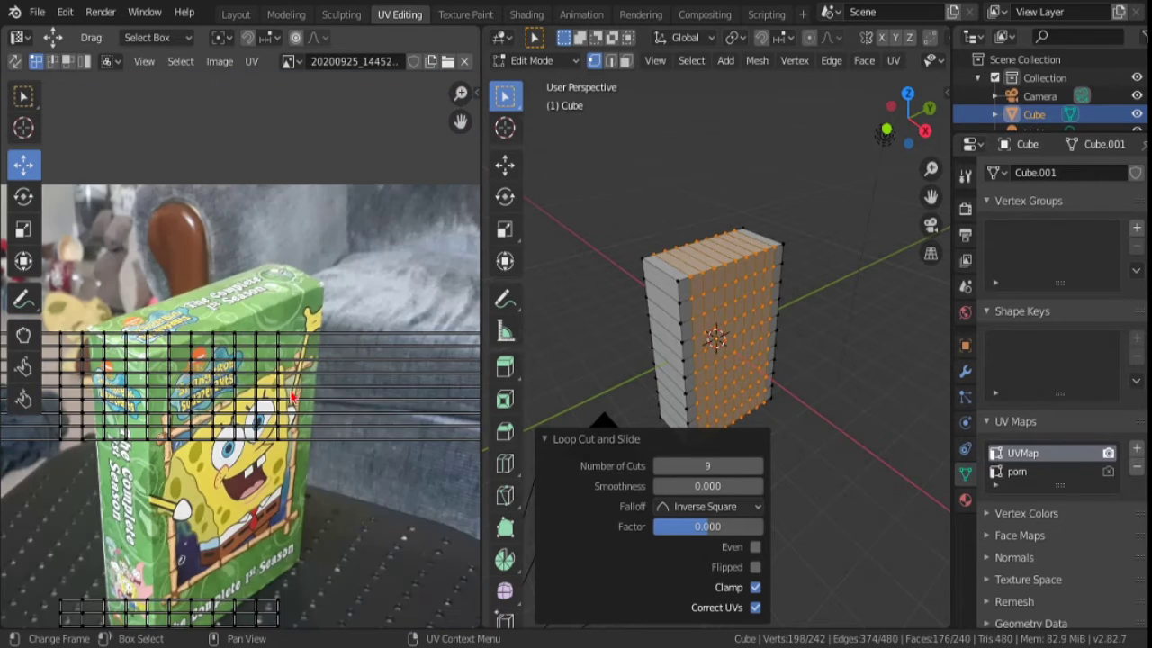
{"action": "scroll", "coordinate": [292, 396], "scroll_direction": "down", "scroll_amount": 2}
{"action": "left_click", "coordinate": [465, 14]}
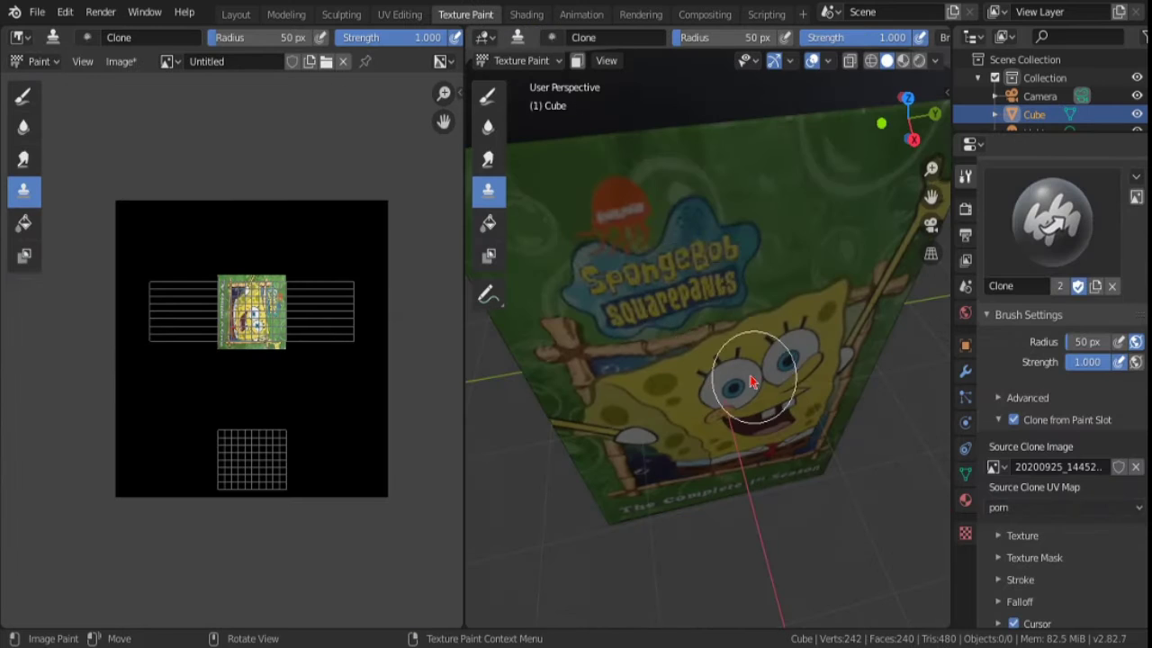
Clone-paint the SpongeBob cover onto the box's front face, redoing a misaligned stroke
{"action": "mouse_move", "coordinate": [752, 382]}
{"action": "middle_mouse_down"}
{"action": "mouse_move", "coordinate": [831, 473]}
{"action": "mouse_move", "coordinate": [766, 447]}
{"action": "middle_mouse_up"}
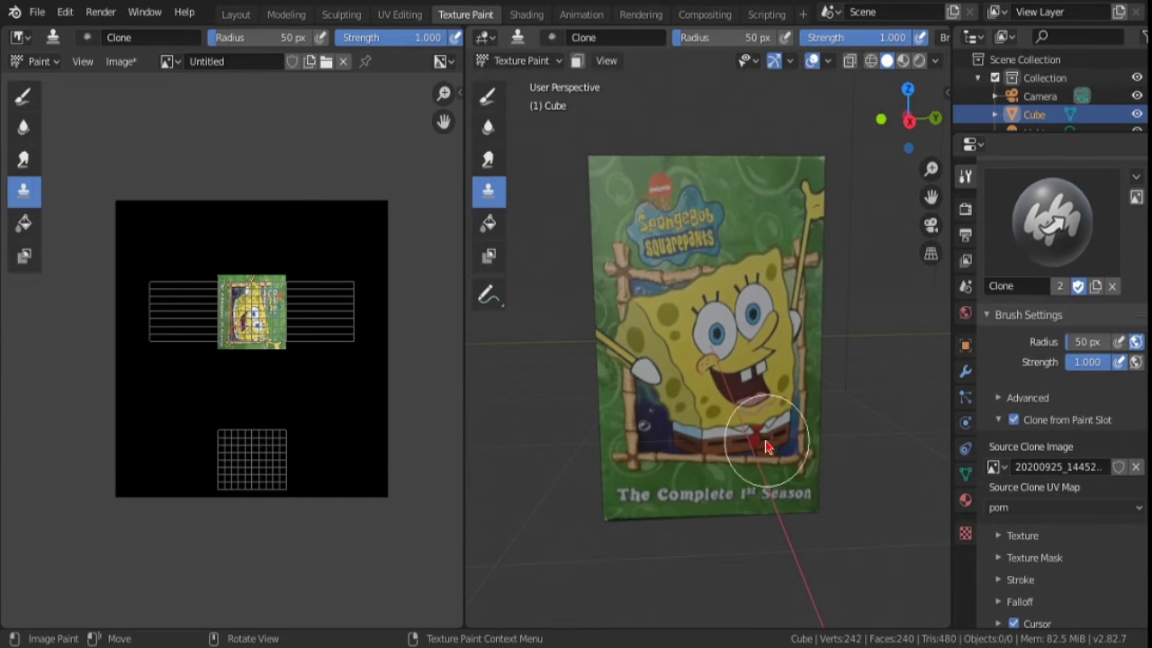
{"action": "middle_click_drag", "start_coordinate": [805, 491], "coordinate": [810, 494]}
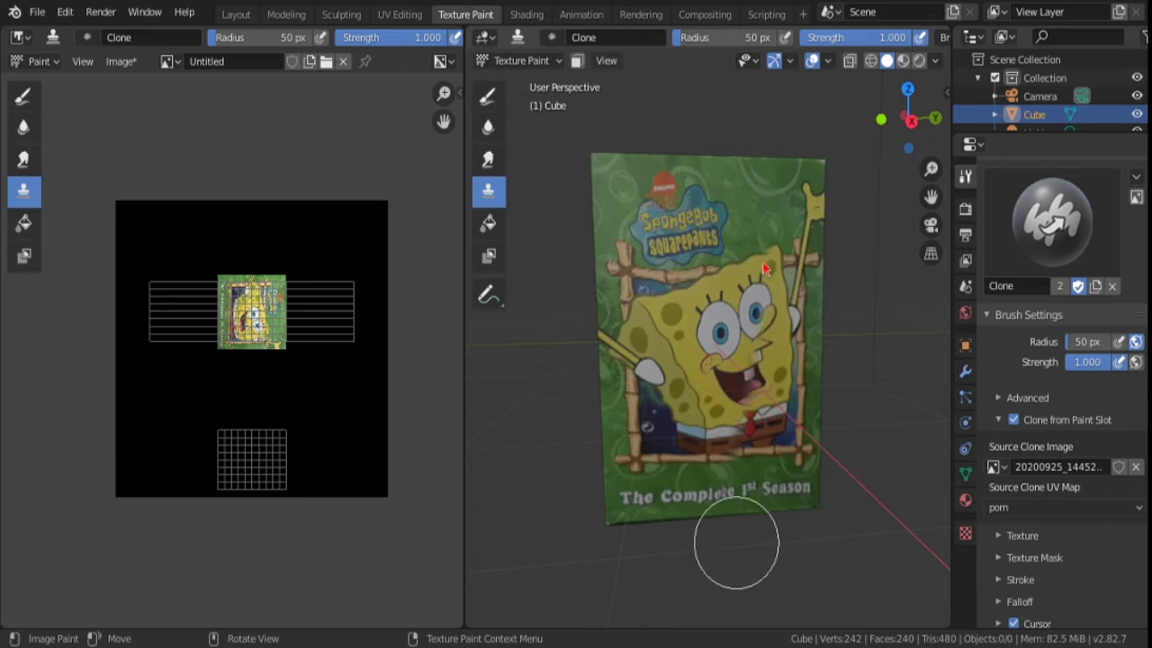
{"action": "left_click_drag", "start_coordinate": [733, 620], "coordinate": [679, 380]}
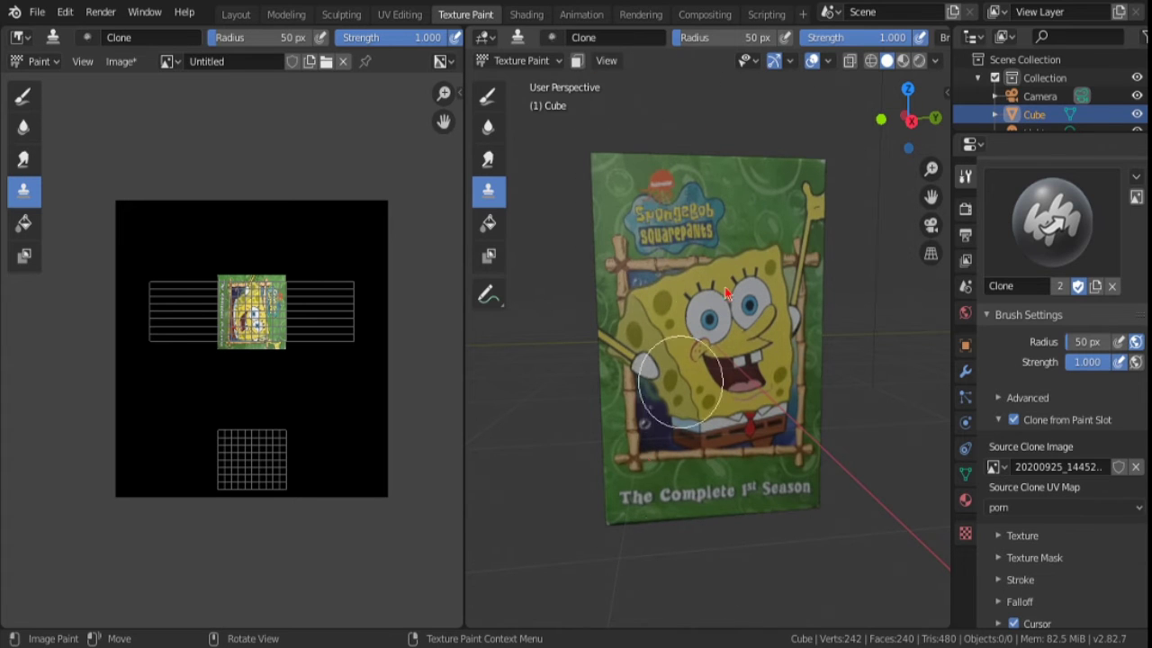
{"action": "key", "text": "ctrl+z"}
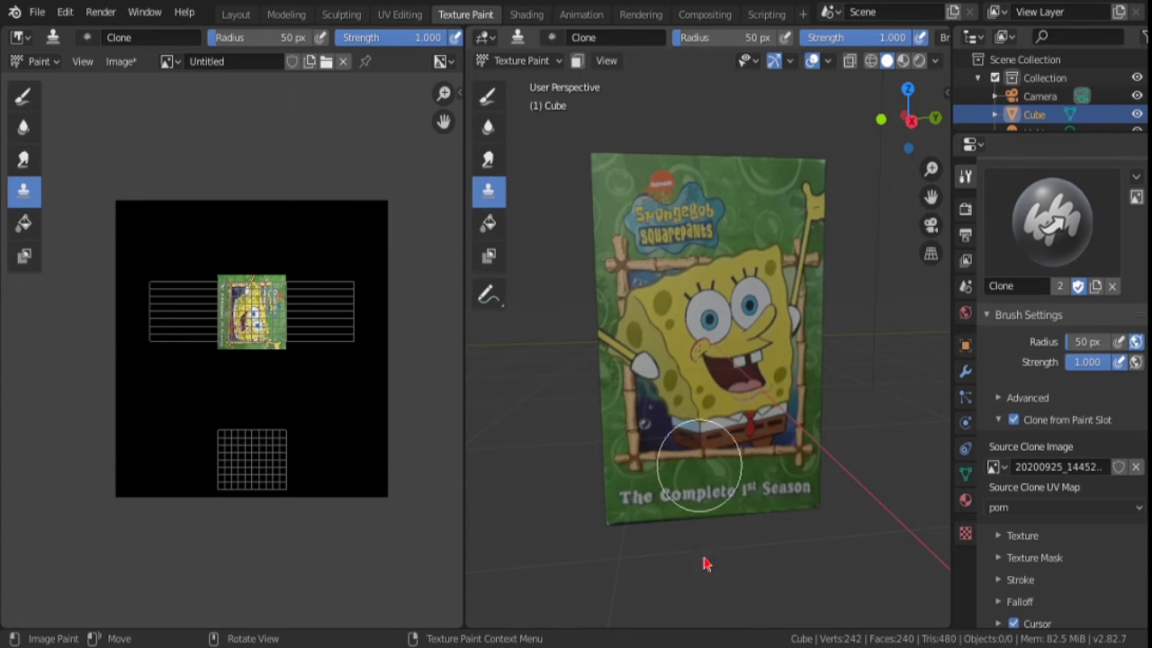
{"action": "key", "text": "ctrl+z"}
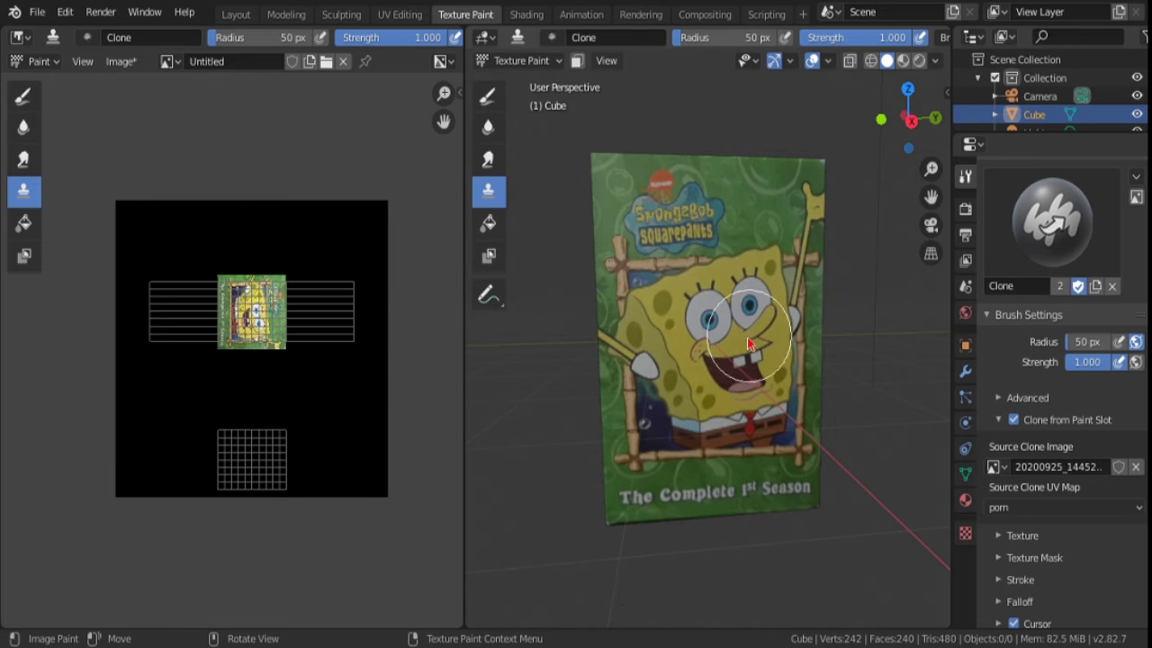
Clone-paint the cover artwork onto a plain side face and the unpainted top
{"action": "mouse_move", "coordinate": [835, 360]}
{"action": "middle_mouse_down"}
{"action": "mouse_move", "coordinate": [754, 381]}
{"action": "mouse_move", "coordinate": [934, 207]}
{"action": "mouse_move", "coordinate": [834, 366]}
{"action": "mouse_move", "coordinate": [833, 334]}
{"action": "middle_mouse_up"}
{"action": "middle_click_drag", "start_coordinate": [689, 527], "coordinate": [771, 450]}
{"action": "mouse_move", "coordinate": [771, 527]}
{"action": "left_mouse_down"}
{"action": "mouse_move", "coordinate": [746, 527]}
{"action": "mouse_move", "coordinate": [733, 300]}
{"action": "mouse_move", "coordinate": [685, 454]}
{"action": "mouse_move", "coordinate": [678, 94]}
{"action": "left_mouse_up"}
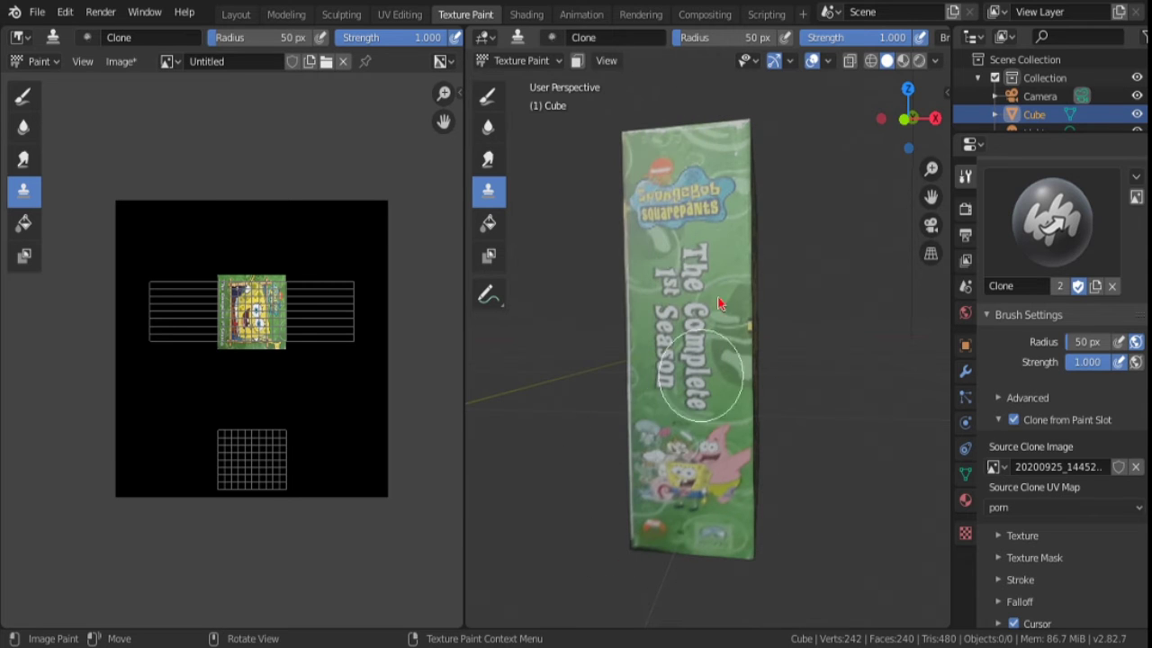
{"action": "mouse_move", "coordinate": [754, 236]}
{"action": "middle_mouse_down"}
{"action": "mouse_move", "coordinate": [730, 416]}
{"action": "mouse_move", "coordinate": [681, 406]}
{"action": "middle_mouse_up"}
{"action": "middle_click_drag", "start_coordinate": [765, 276], "coordinate": [729, 195]}
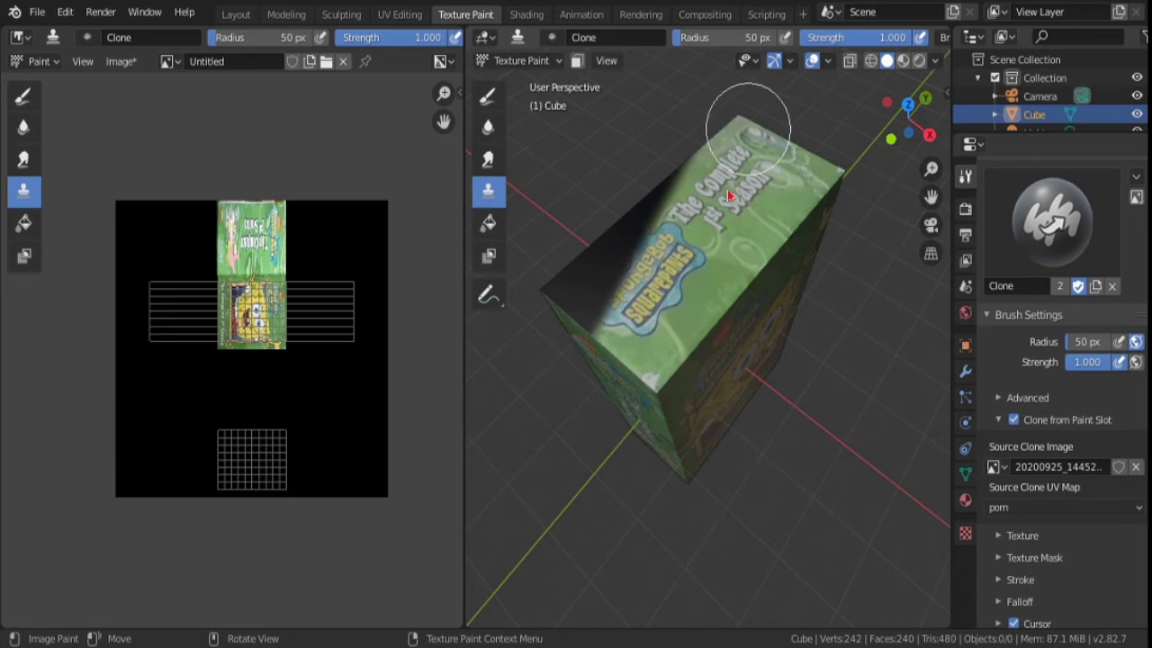
{"action": "left_click_drag", "start_coordinate": [729, 196], "coordinate": [567, 288]}
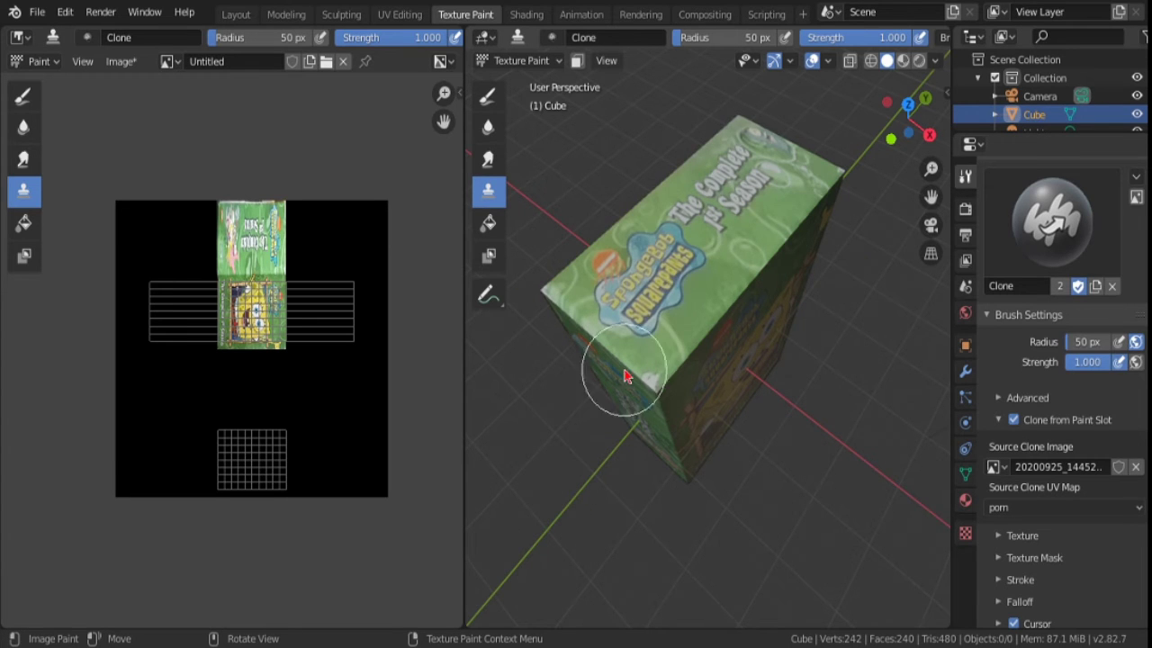
Orbit and zoom around the box to inspect the painted cover
{"action": "middle_click_drag", "start_coordinate": [627, 376], "coordinate": [719, 436]}
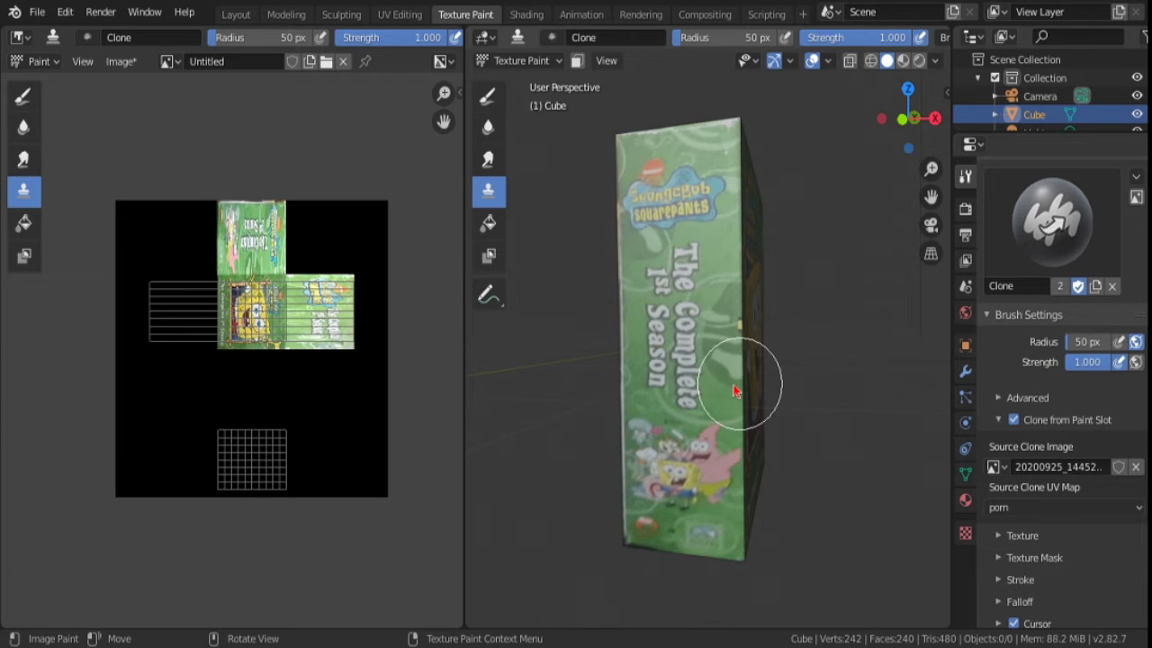
{"action": "middle_click_drag", "start_coordinate": [733, 390], "coordinate": [683, 423]}
{"action": "scroll", "coordinate": [654, 441], "scroll_direction": "down", "scroll_amount": 3}
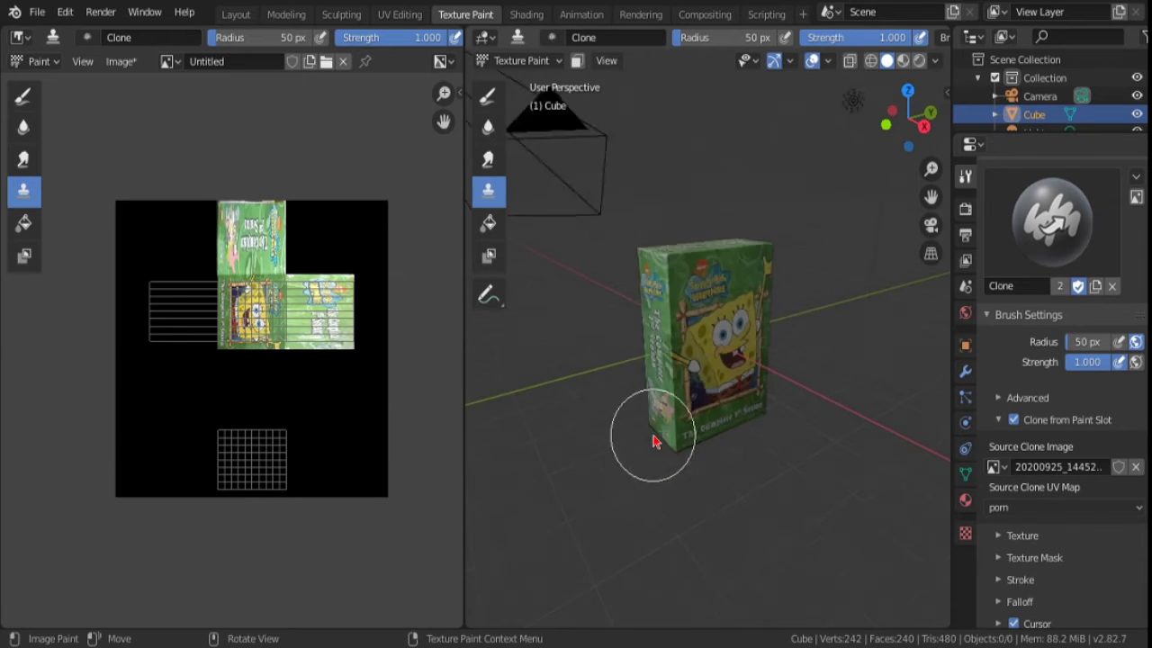
{"action": "scroll", "coordinate": [654, 441], "scroll_direction": "down", "scroll_amount": 4}
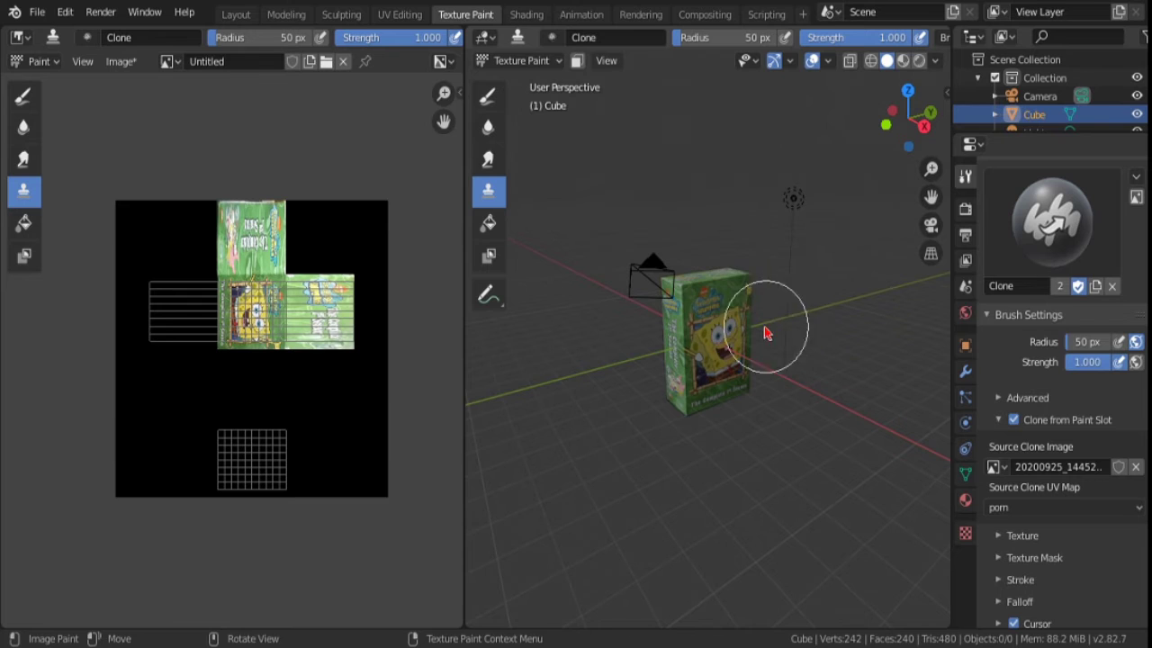
{"action": "scroll", "coordinate": [765, 334], "scroll_direction": "up", "scroll_amount": 3}
{"action": "scroll", "coordinate": [764, 334], "scroll_direction": "up", "scroll_amount": 4}
{"action": "mouse_move", "coordinate": [765, 334]}
{"action": "middle_mouse_down"}
{"action": "mouse_move", "coordinate": [897, 309]}
{"action": "mouse_move", "coordinate": [782, 368]}
{"action": "mouse_move", "coordinate": [734, 523]}
{"action": "mouse_move", "coordinate": [771, 467]}
{"action": "mouse_move", "coordinate": [677, 369]}
{"action": "middle_mouse_up"}
{"action": "scroll", "coordinate": [897, 309], "scroll_direction": "down", "scroll_amount": 3}
{"action": "scroll", "coordinate": [897, 309], "scroll_direction": "down", "scroll_amount": 3}
{"action": "scroll", "coordinate": [763, 382], "scroll_direction": "down", "scroll_amount": 2}
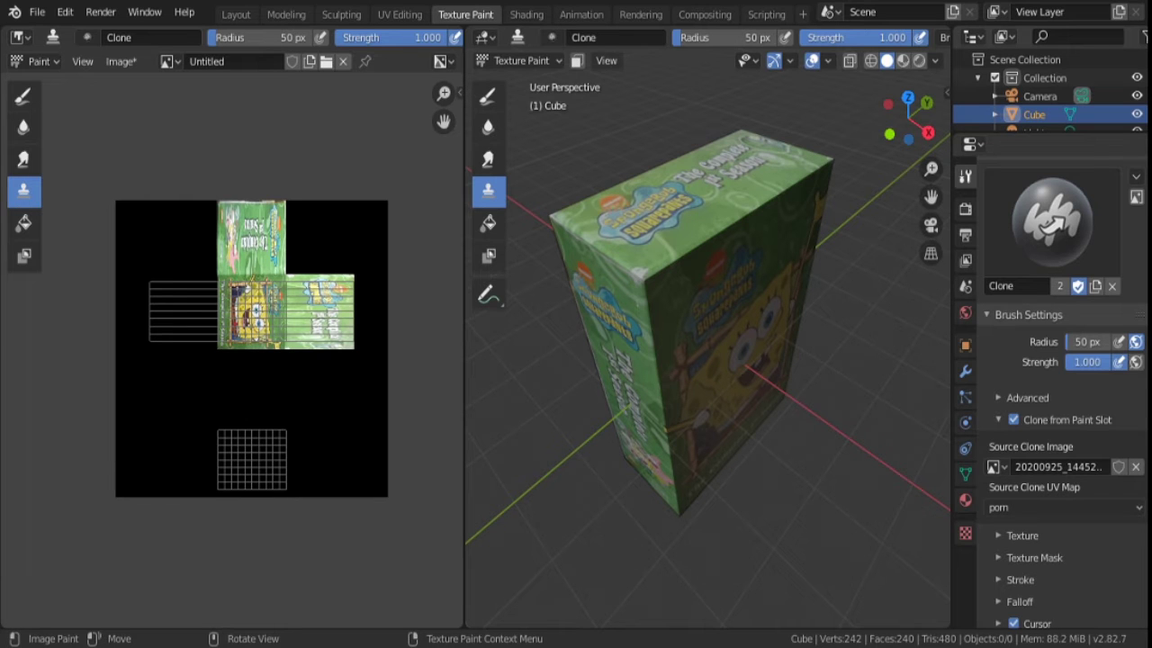
{"action": "left_click", "coordinate": [518, 18]}
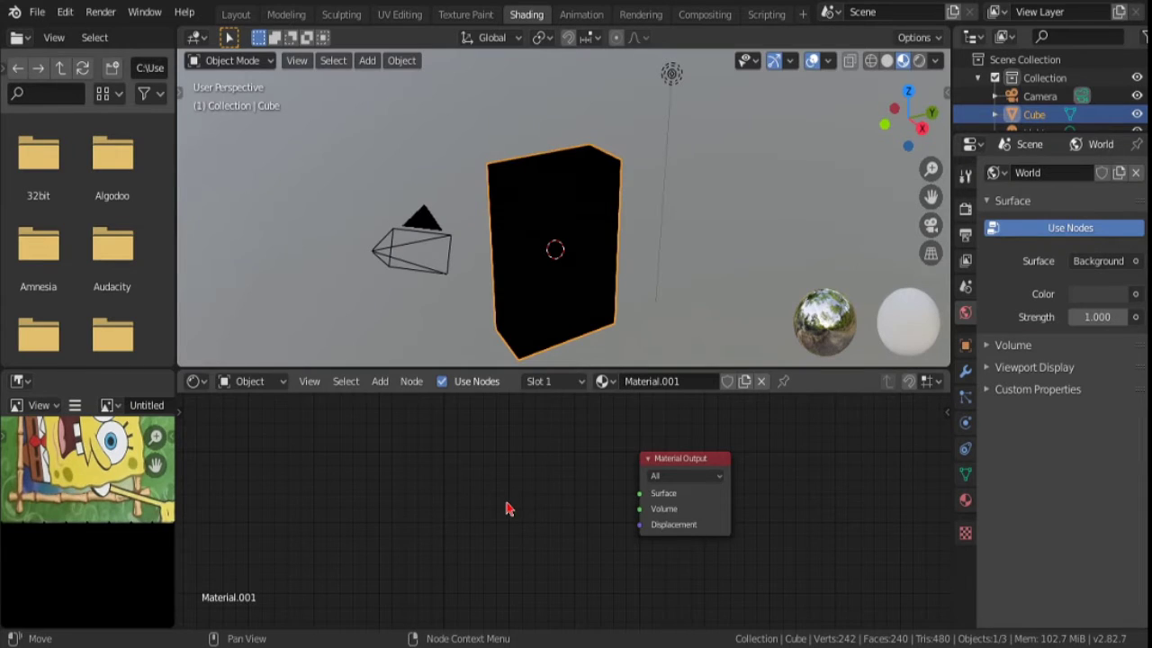
Add an Image Texture node feeding Material Output and load the painted Untitled SpongeBob image
{"action": "left_click", "coordinate": [717, 459]}
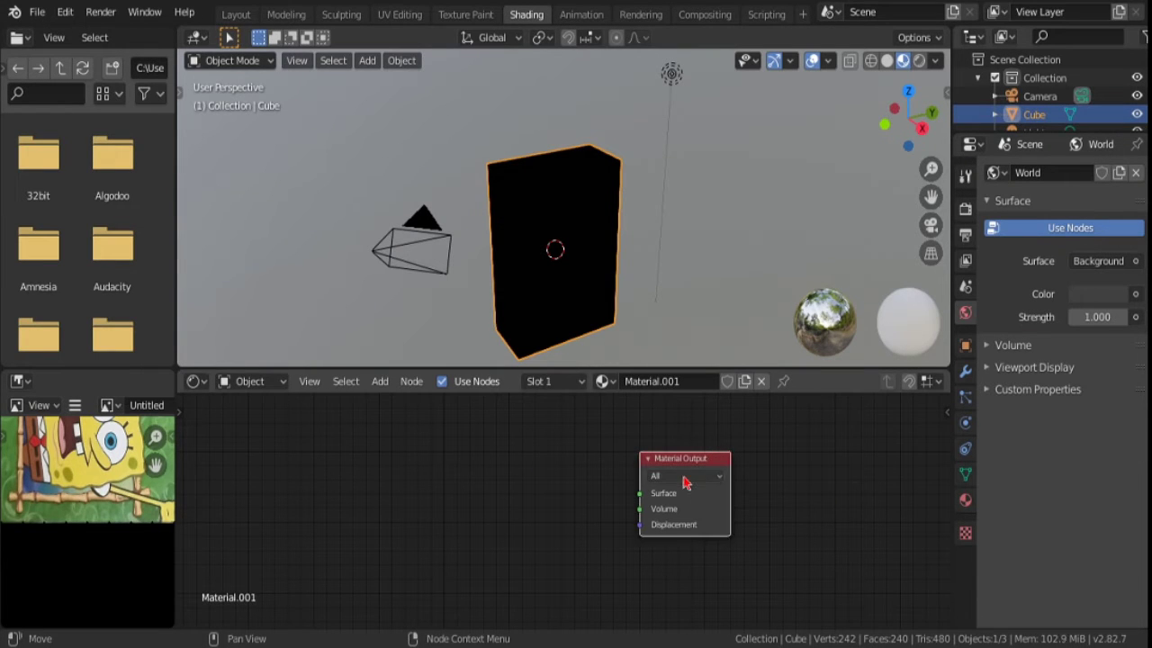
{"action": "left_click", "coordinate": [585, 472]}
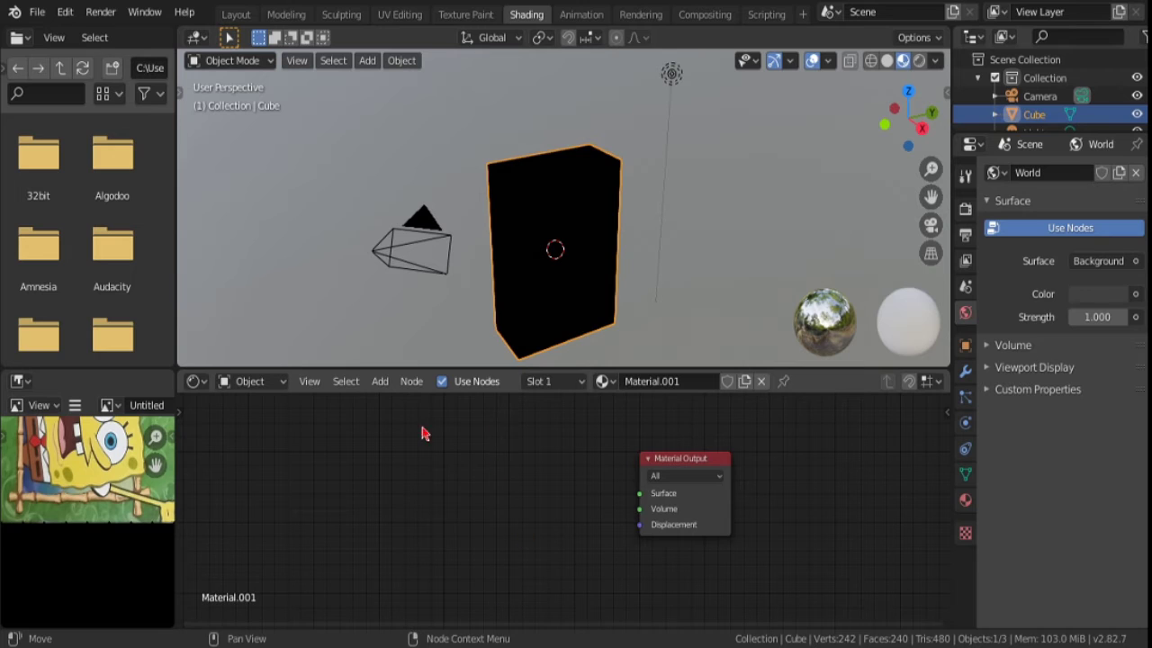
{"action": "left_click", "coordinate": [378, 390]}
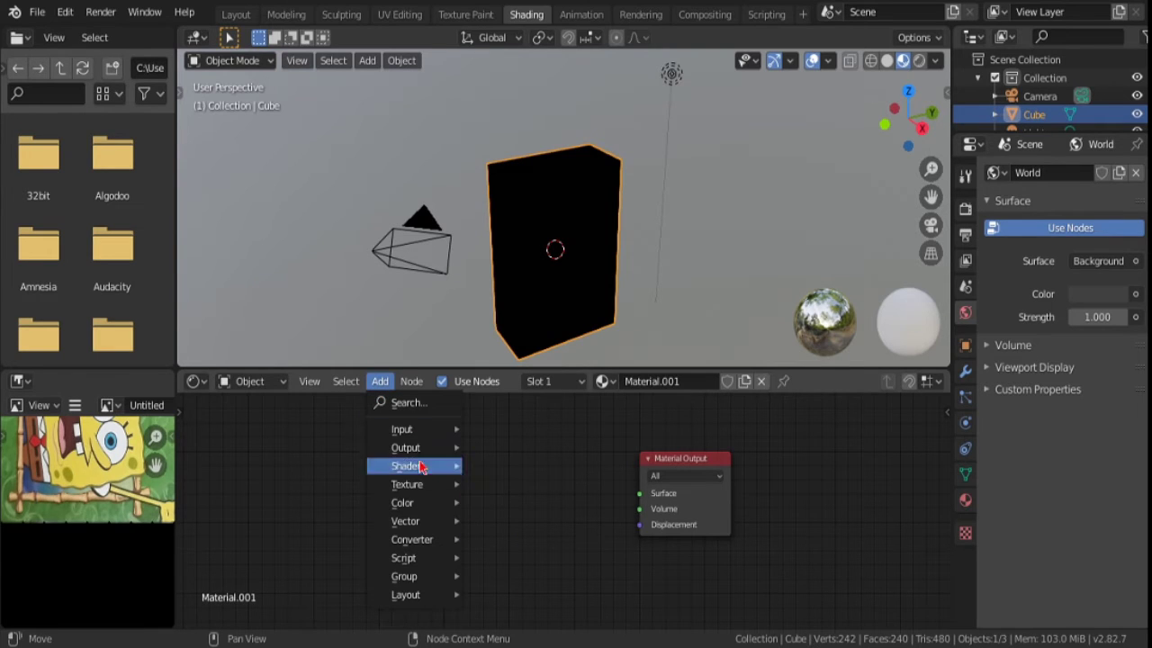
{"action": "mouse_move", "coordinate": [407, 484]}
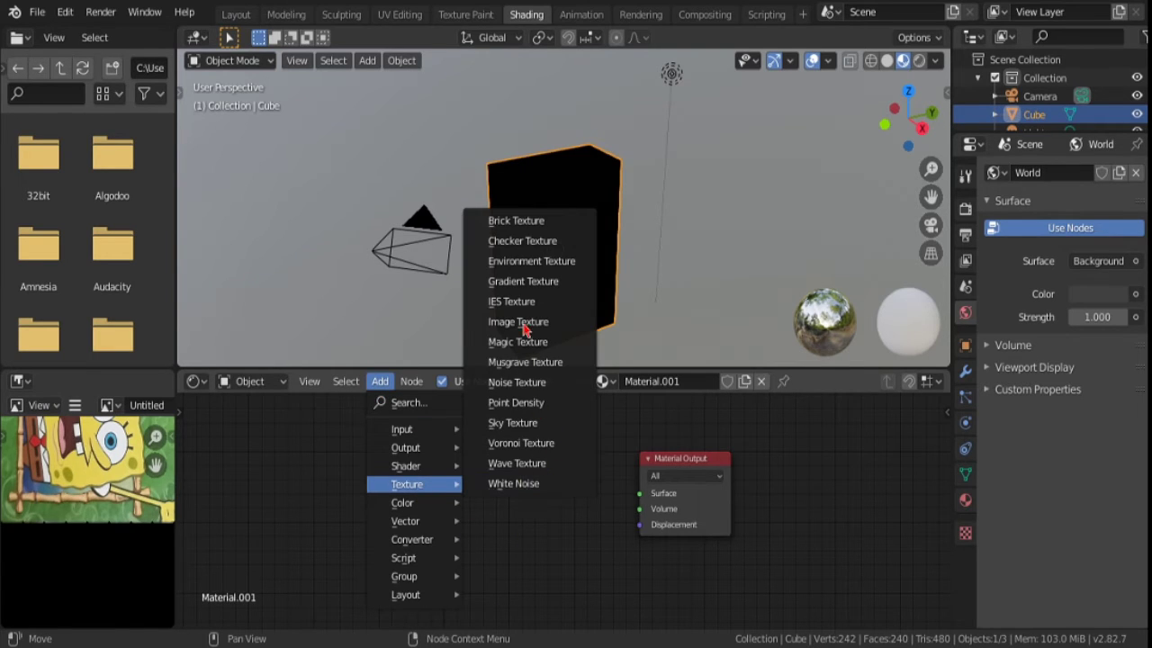
{"action": "left_click", "coordinate": [525, 329]}
{"action": "left_click", "coordinate": [545, 470]}
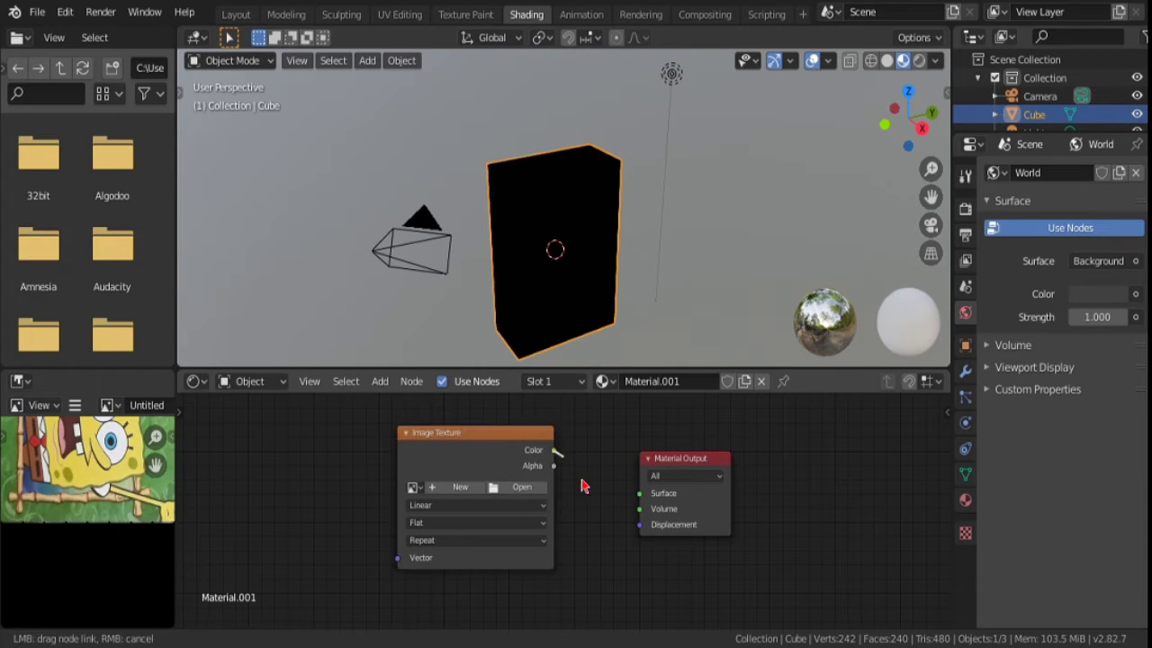
{"action": "left_click_drag", "start_coordinate": [556, 452], "coordinate": [645, 508]}
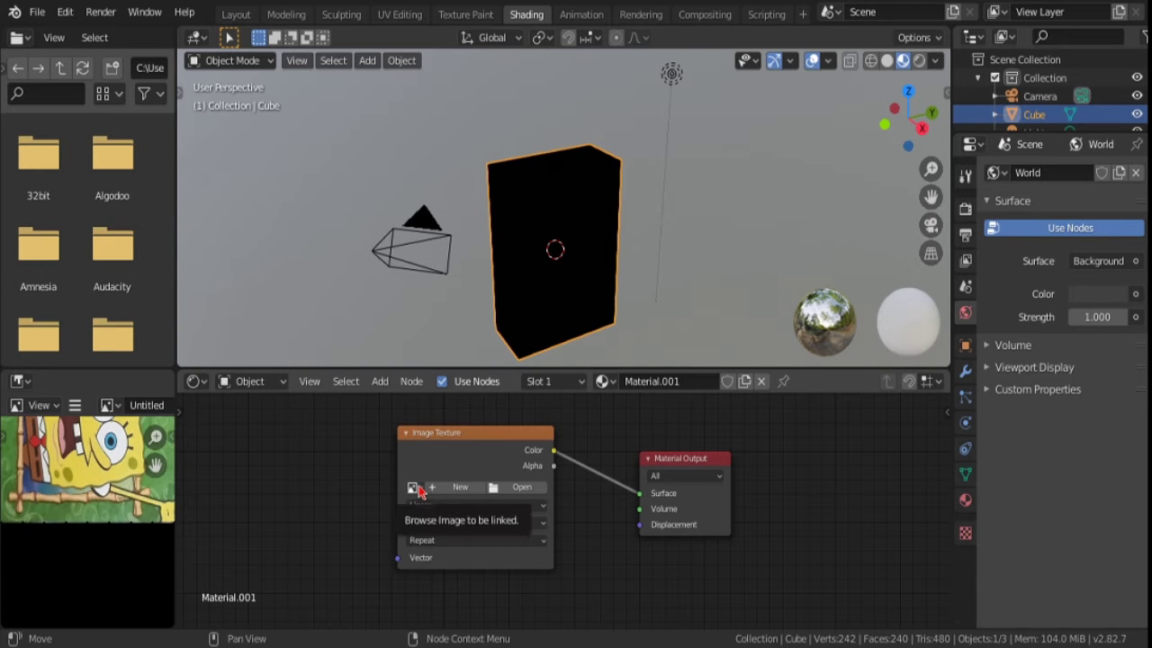
{"action": "left_click", "coordinate": [413, 488]}
{"action": "left_click", "coordinate": [461, 375]}
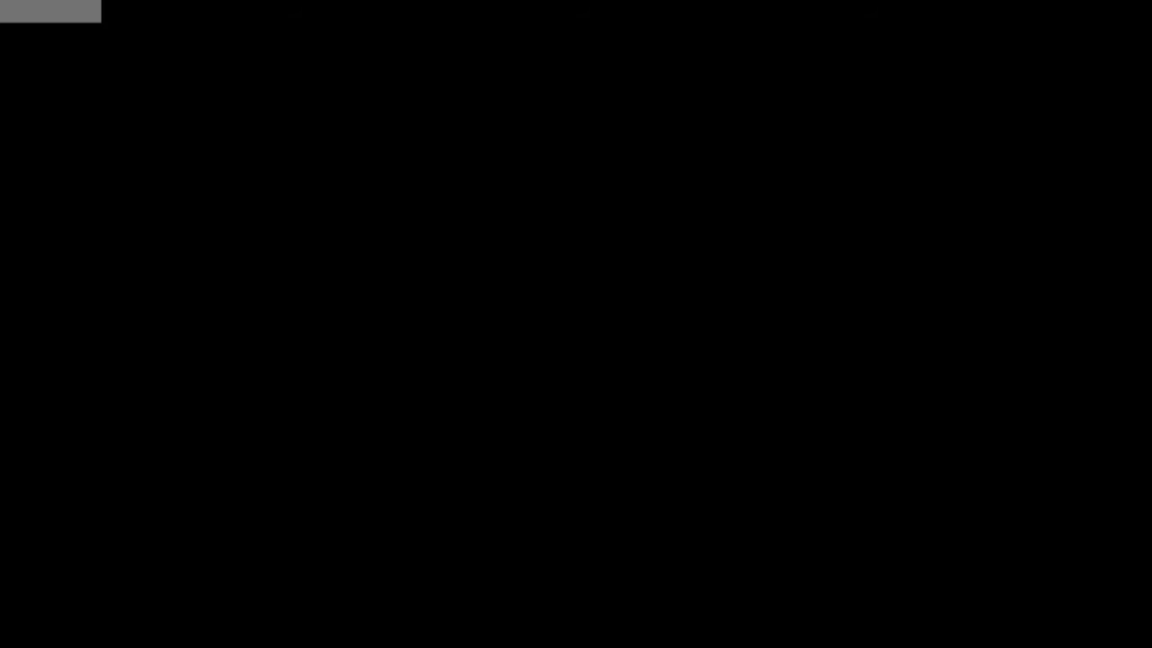
{"action": "mouse_move", "coordinate": [558, 304]}
{"action": "middle_mouse_down"}
{"action": "mouse_move", "coordinate": [491, 332]}
{"action": "mouse_move", "coordinate": [546, 268]}
{"action": "mouse_move", "coordinate": [621, 255]}
{"action": "middle_mouse_up"}
{"action": "scroll", "coordinate": [558, 303], "scroll_direction": "up", "scroll_amount": 3}
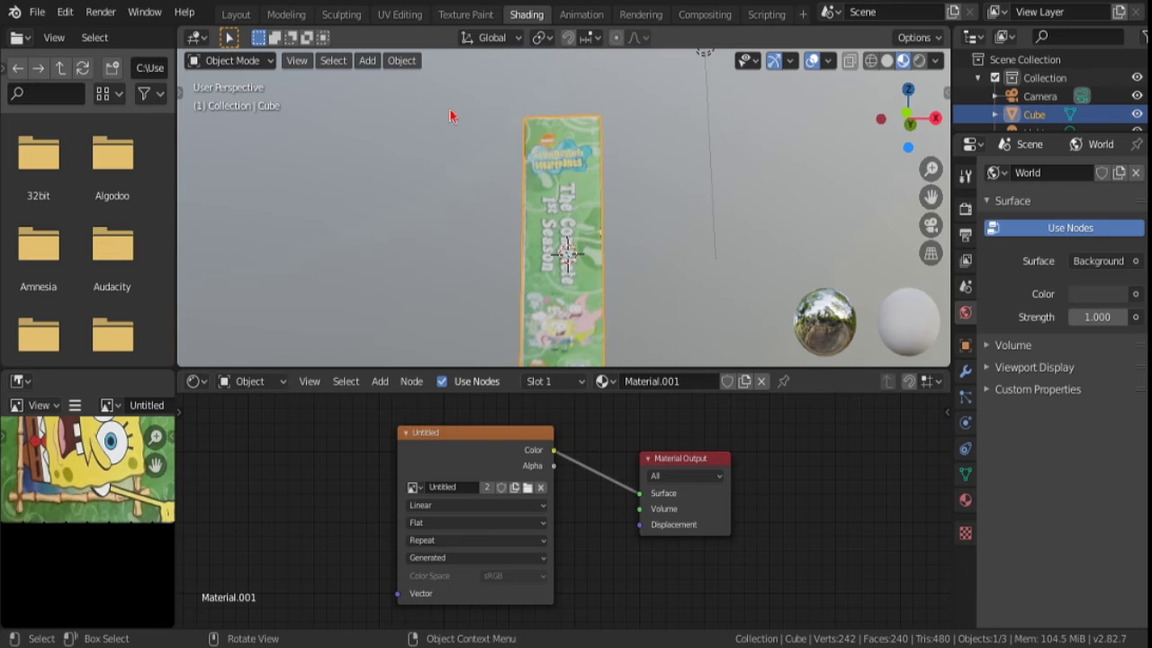
Select the whole box mesh and apply a 5° Limited Dissolve, reducing it to 6 faces
{"action": "left_click", "coordinate": [399, 14]}
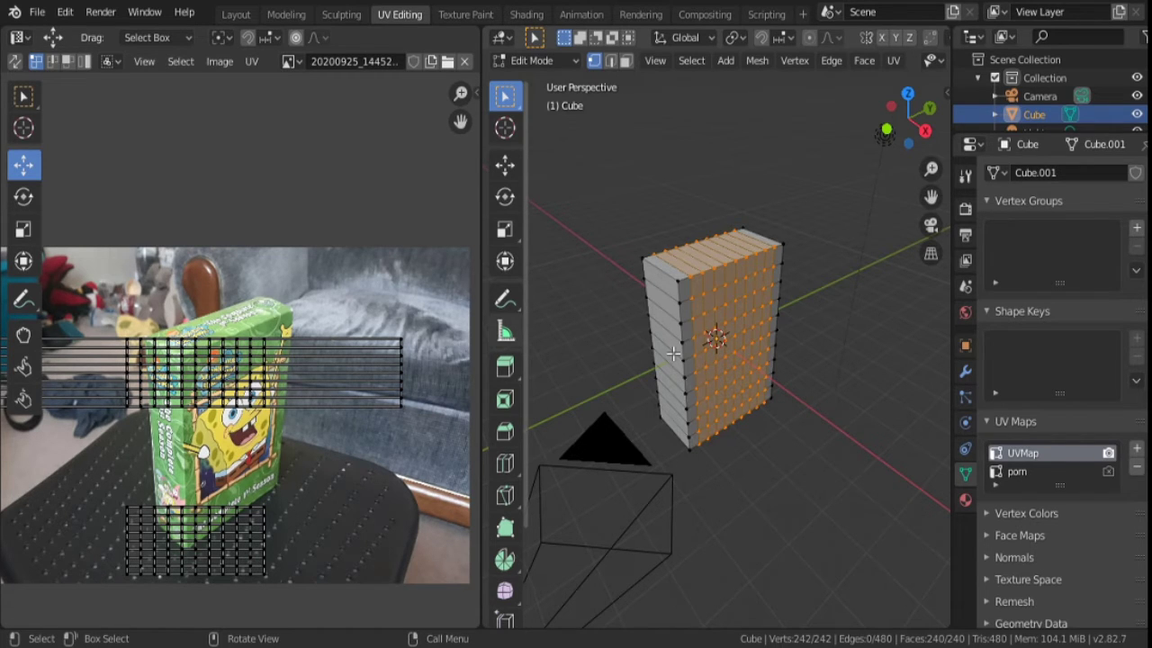
{"action": "key", "text": "a"}
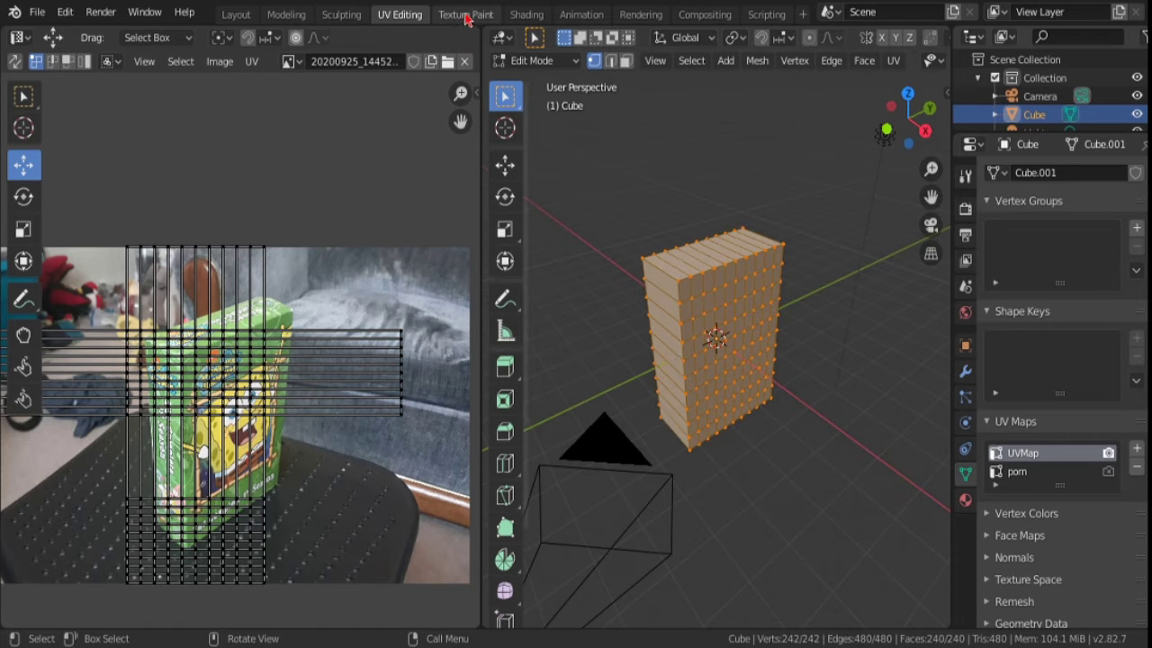
{"action": "left_click", "coordinate": [769, 65]}
{"action": "left_click", "coordinate": [764, 61]}
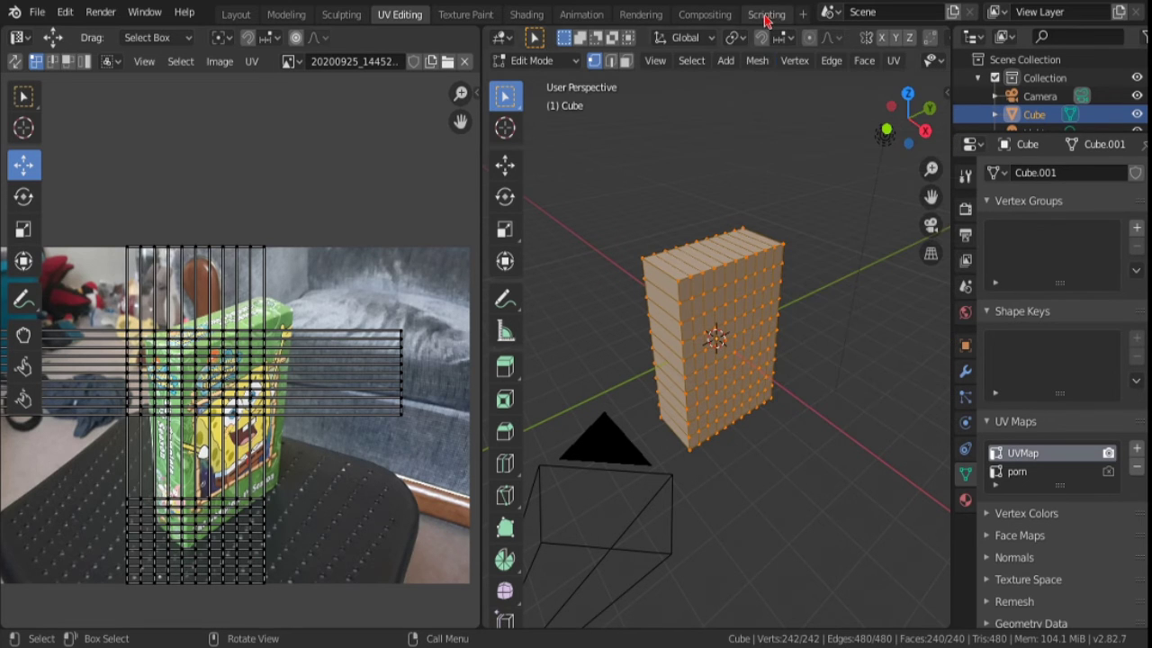
{"action": "left_click", "coordinate": [759, 63]}
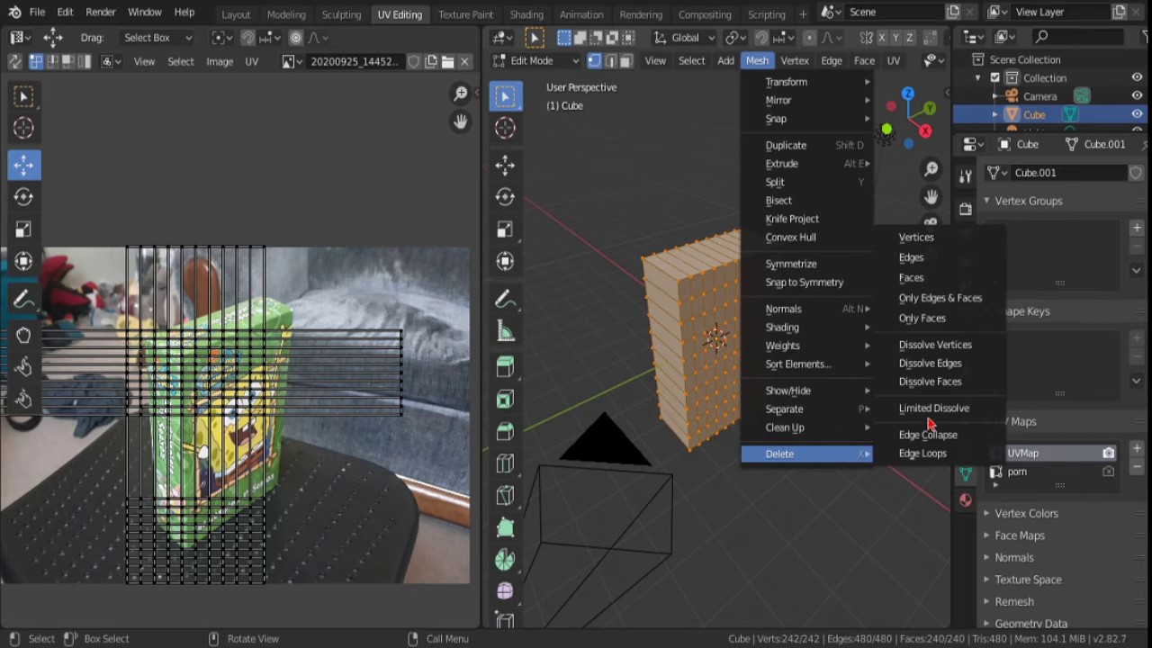
{"action": "left_click", "coordinate": [933, 409]}
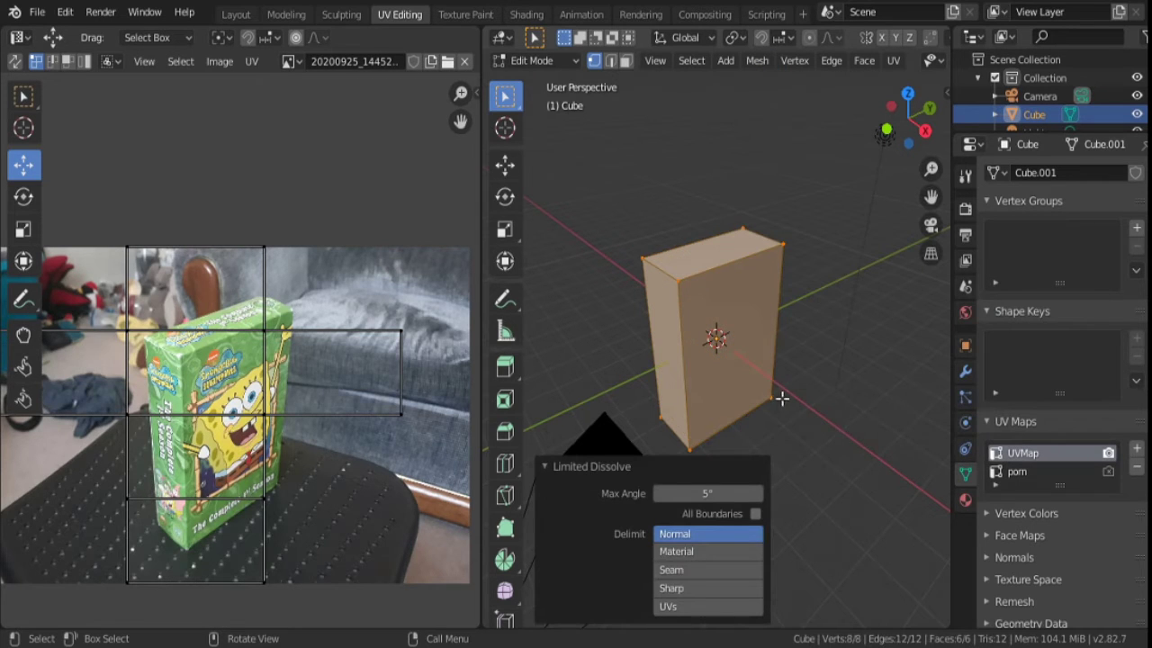
{"action": "middle_click_drag", "start_coordinate": [781, 398], "coordinate": [747, 404]}
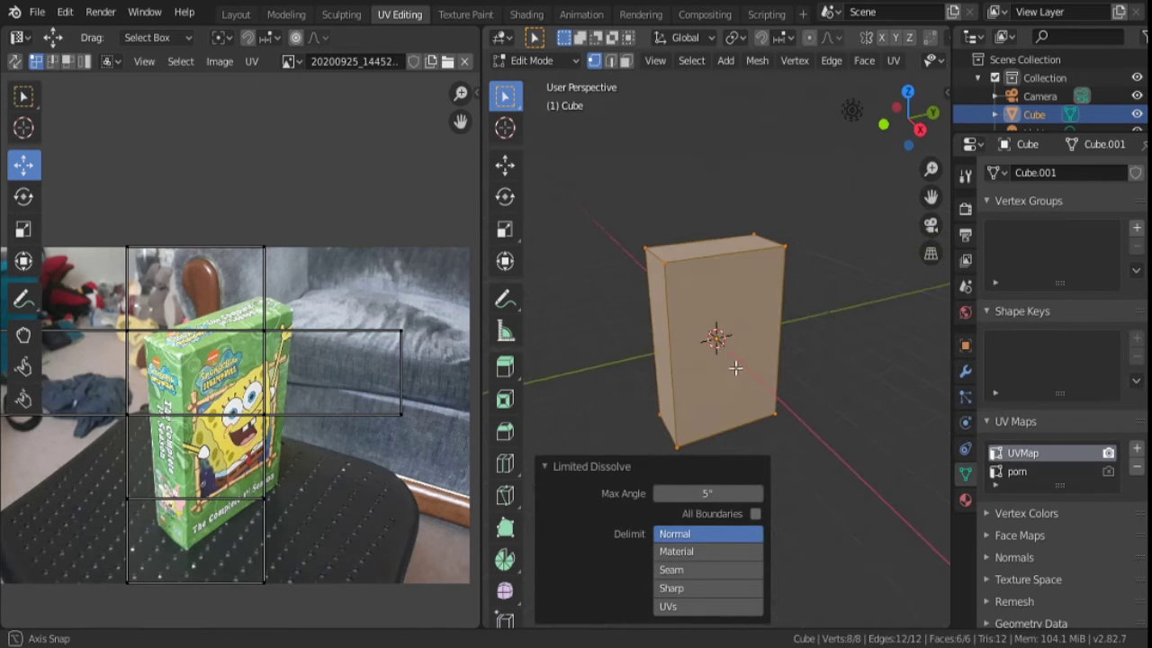
{"action": "left_click_drag", "start_coordinate": [707, 493], "coordinate": [707, 493]}
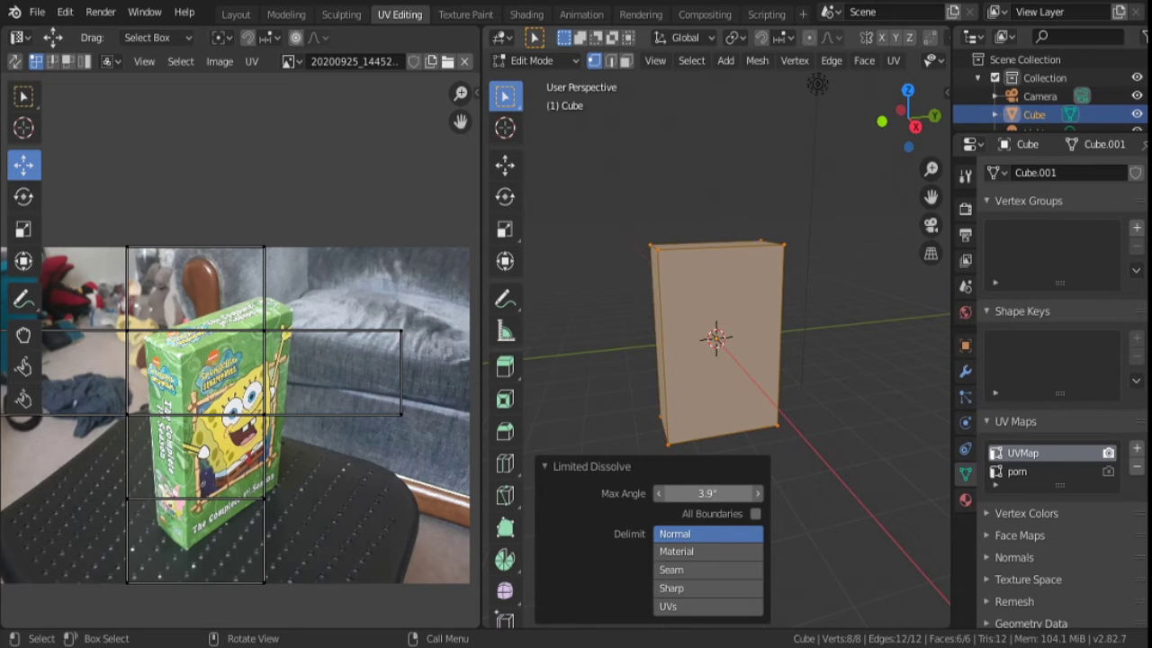
{"action": "middle_click_drag", "start_coordinate": [843, 406], "coordinate": [874, 411]}
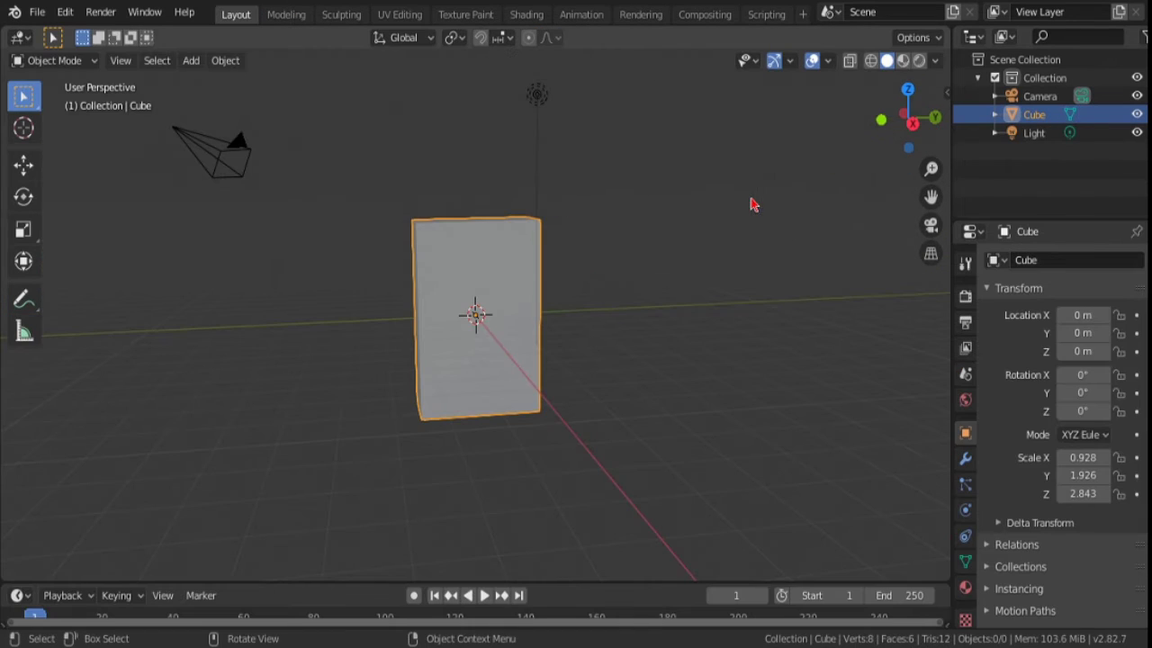
Switch the viewport to Material Preview to show the box's SpongeBob cover texture
{"action": "middle_click_drag", "start_coordinate": [753, 204], "coordinate": [888, 50]}
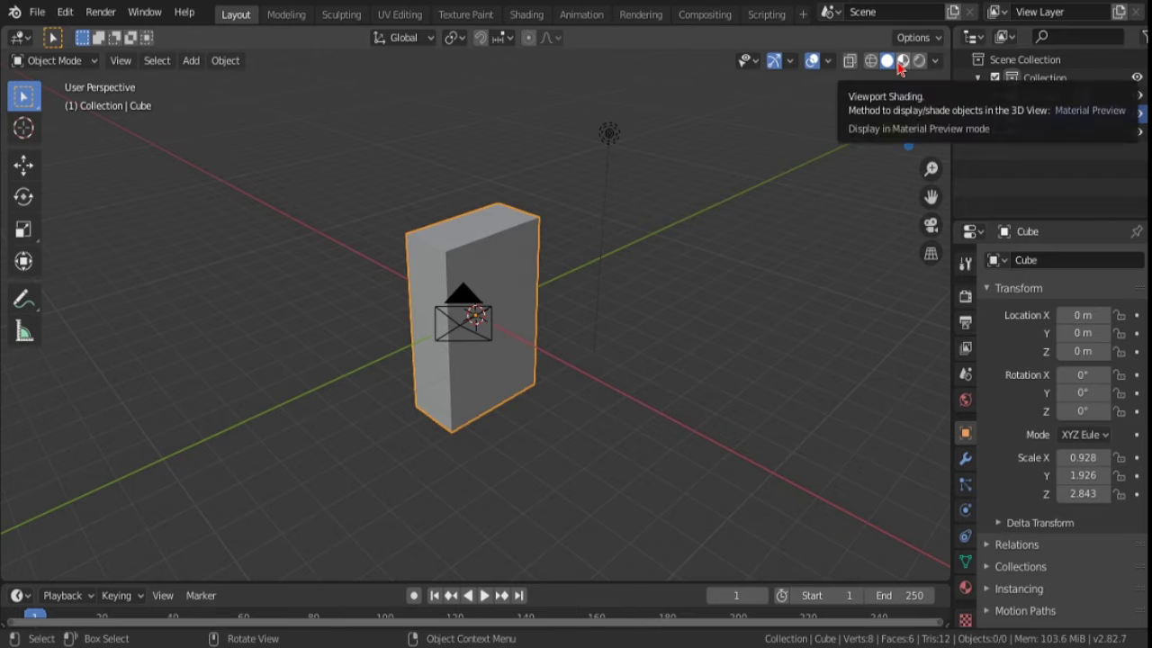
{"action": "left_click", "coordinate": [902, 60]}
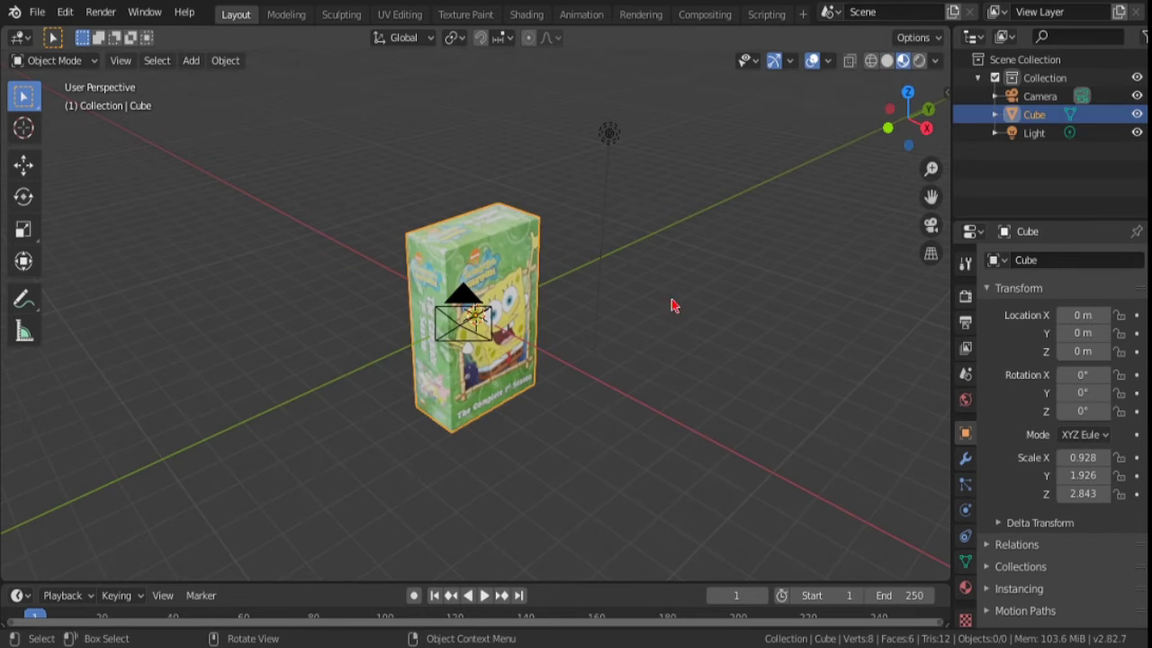
{"action": "scroll", "coordinate": [673, 304], "scroll_direction": "up", "scroll_amount": 5}
{"action": "middle_click_drag", "start_coordinate": [647, 321], "coordinate": [608, 258]}
{"action": "scroll", "coordinate": [753, 239], "scroll_direction": "down", "scroll_amount": 5}
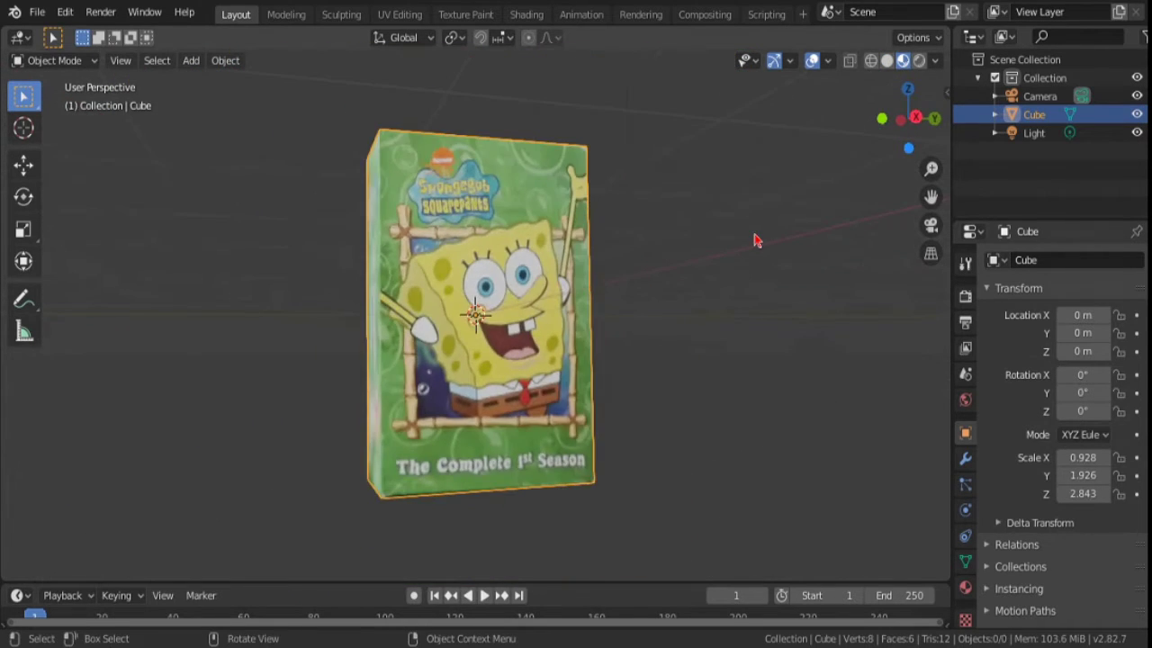
{"action": "scroll", "coordinate": [789, 285], "scroll_direction": "down", "scroll_amount": 1}
Start rotating the box about the global X axis
{"action": "mouse_move", "coordinate": [789, 285]}
{"action": "middle_mouse_down"}
{"action": "mouse_move", "coordinate": [825, 311]}
{"action": "mouse_move", "coordinate": [695, 343]}
{"action": "mouse_move", "coordinate": [668, 372]}
{"action": "mouse_move", "coordinate": [673, 346]}
{"action": "middle_mouse_up"}
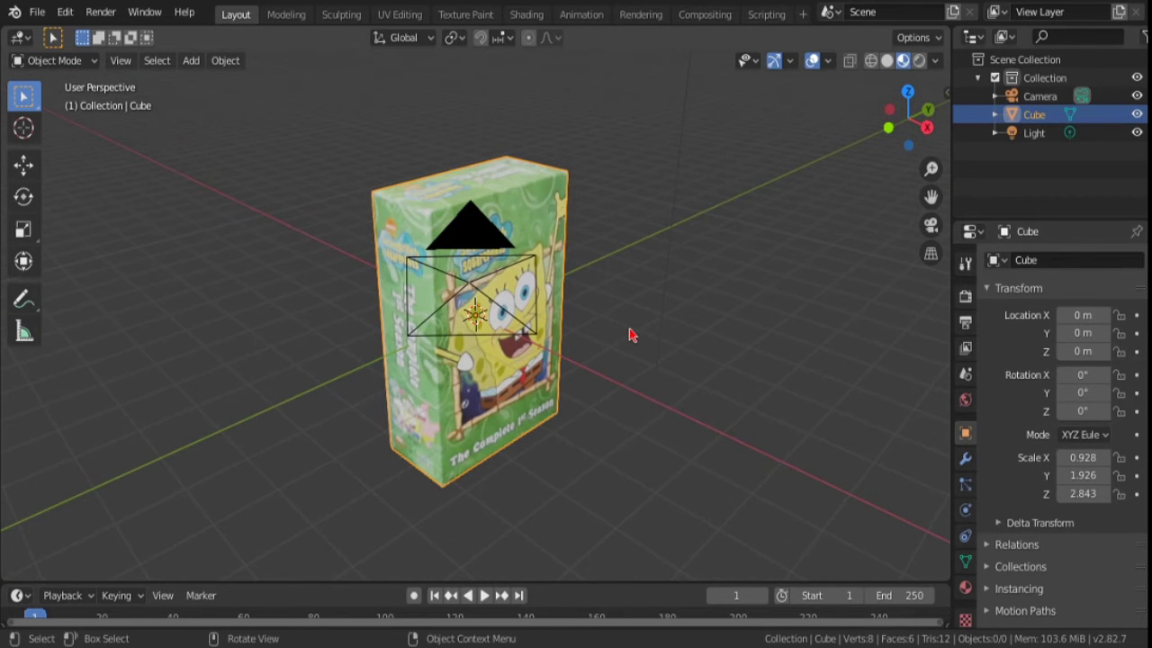
{"action": "key", "text": "r"}
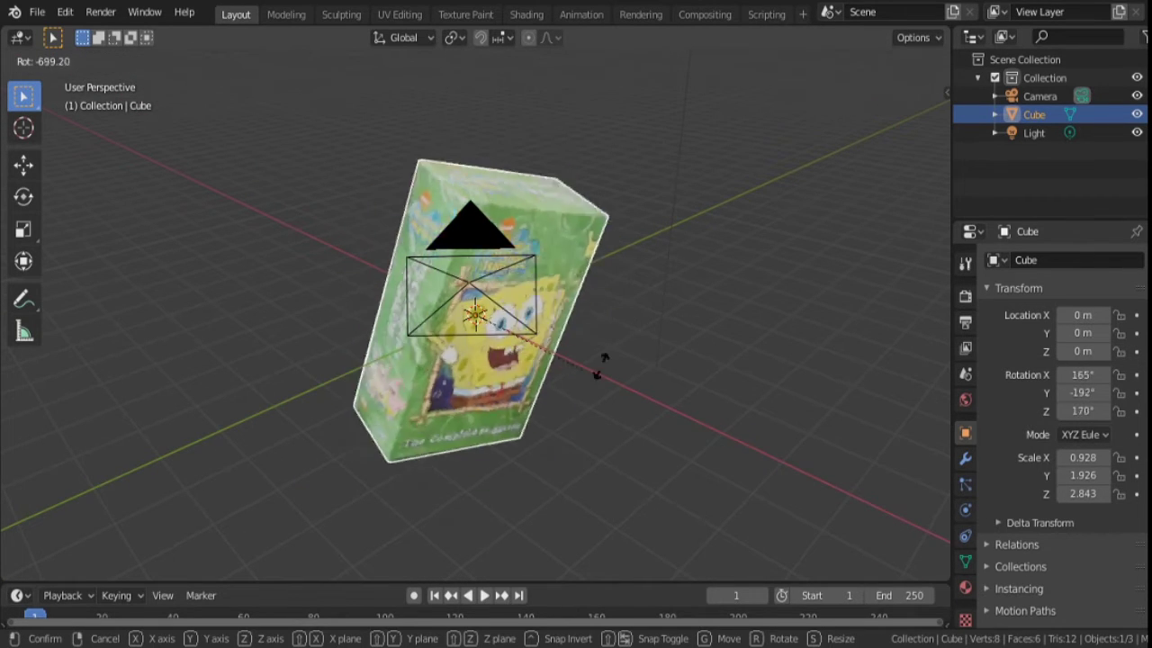
{"action": "key", "text": "x"}
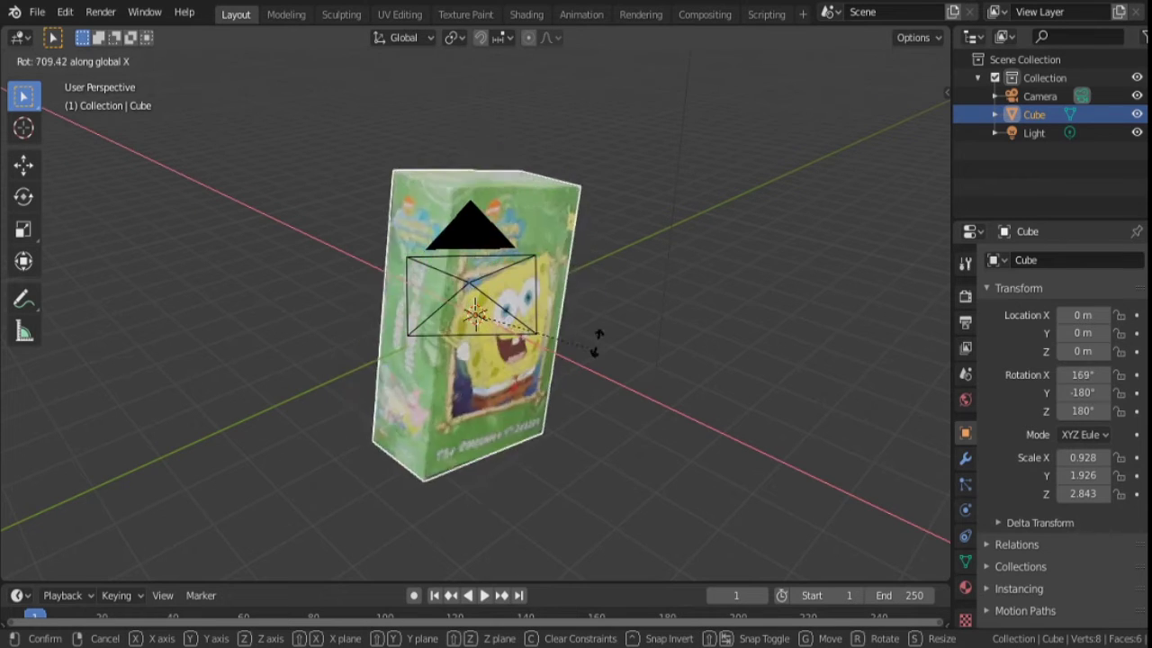
Switch the rotation to the global Y axis and confirm it at 900°
{"action": "key", "text": "z"}
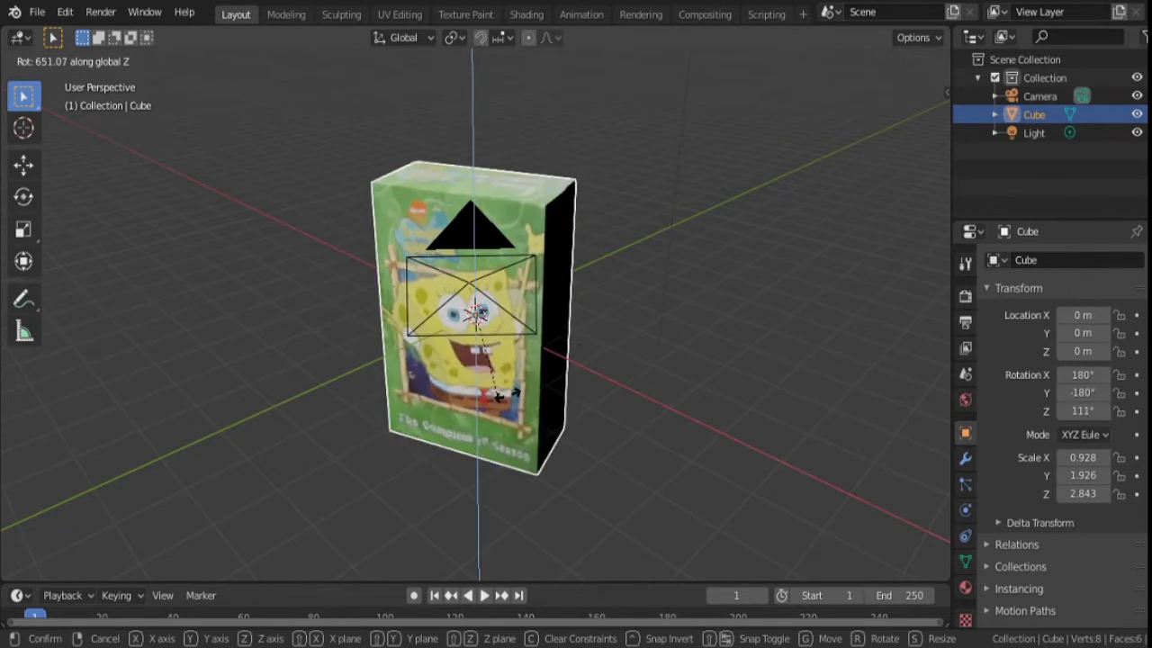
{"action": "key", "text": "y"}
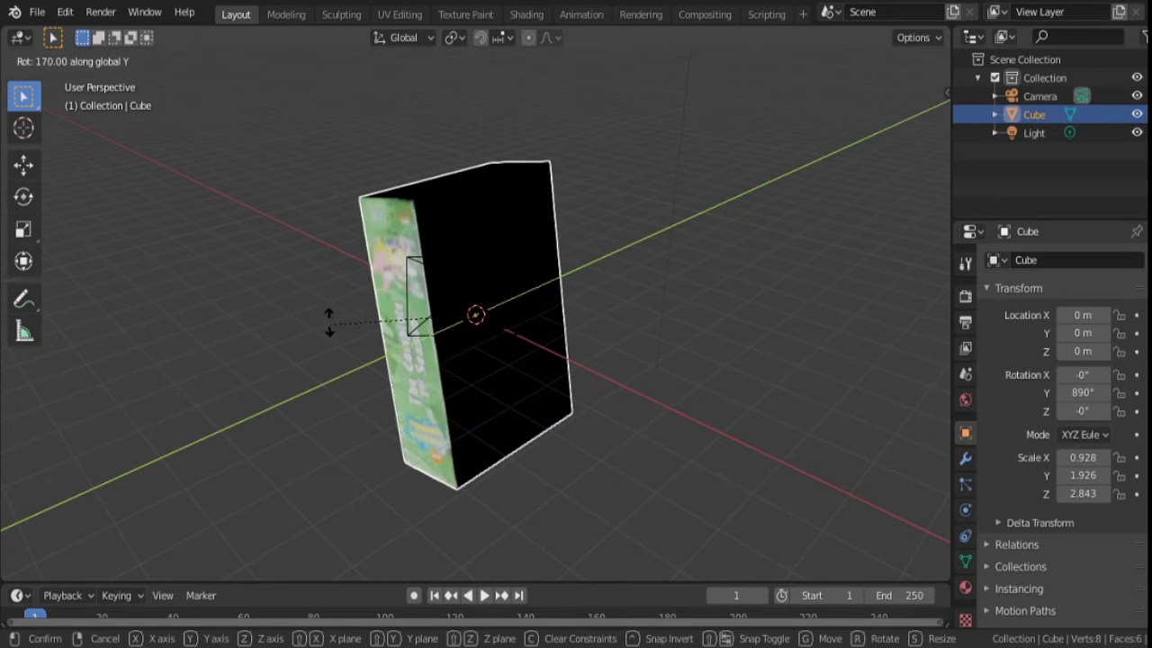
{"action": "left_click", "coordinate": [328, 301]}
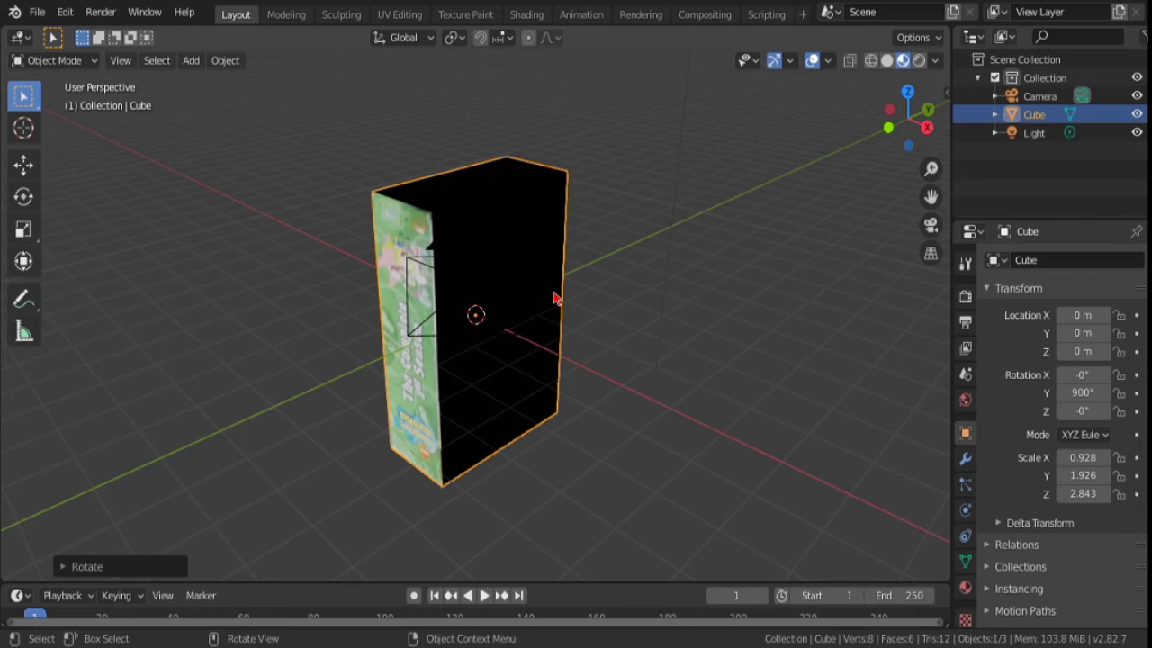
Rotate the box -90° about Z, turning its black unpainted faces toward the view
{"action": "key", "text": "r"}
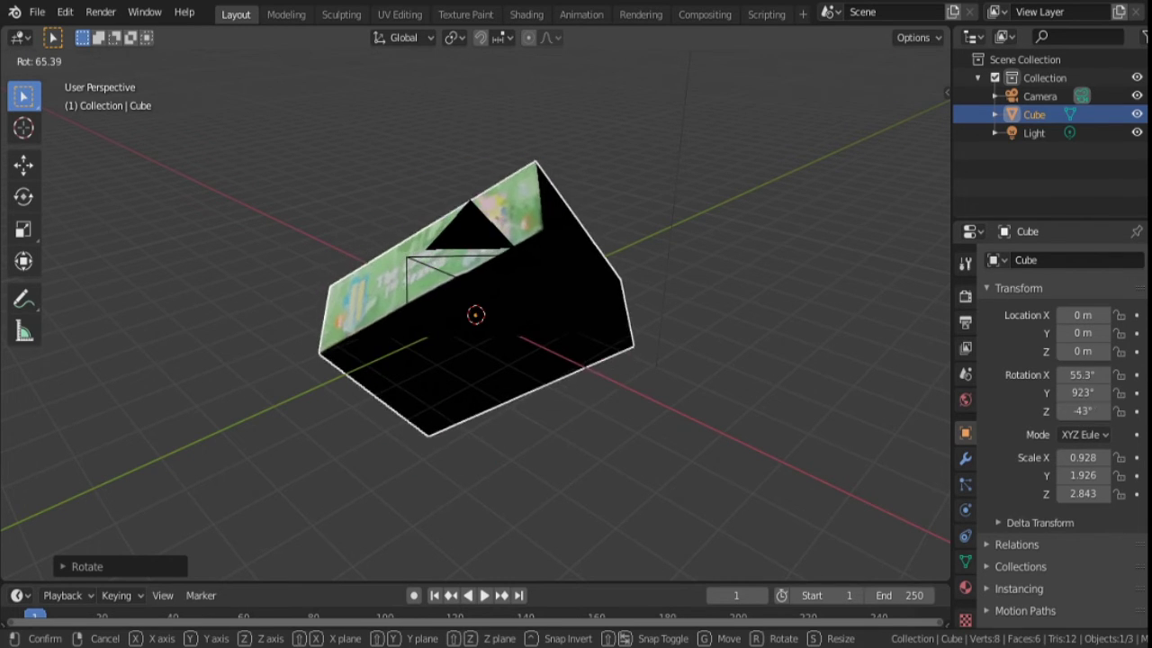
{"action": "key", "text": "z"}
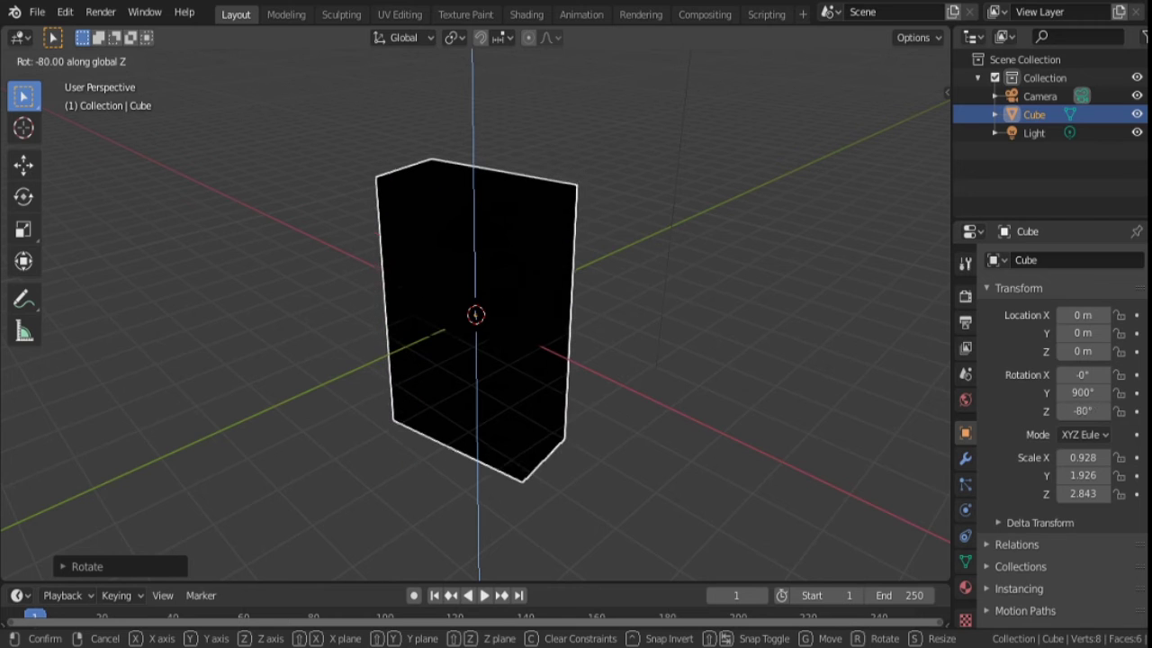
{"action": "left_click", "coordinate": [540, 308]}
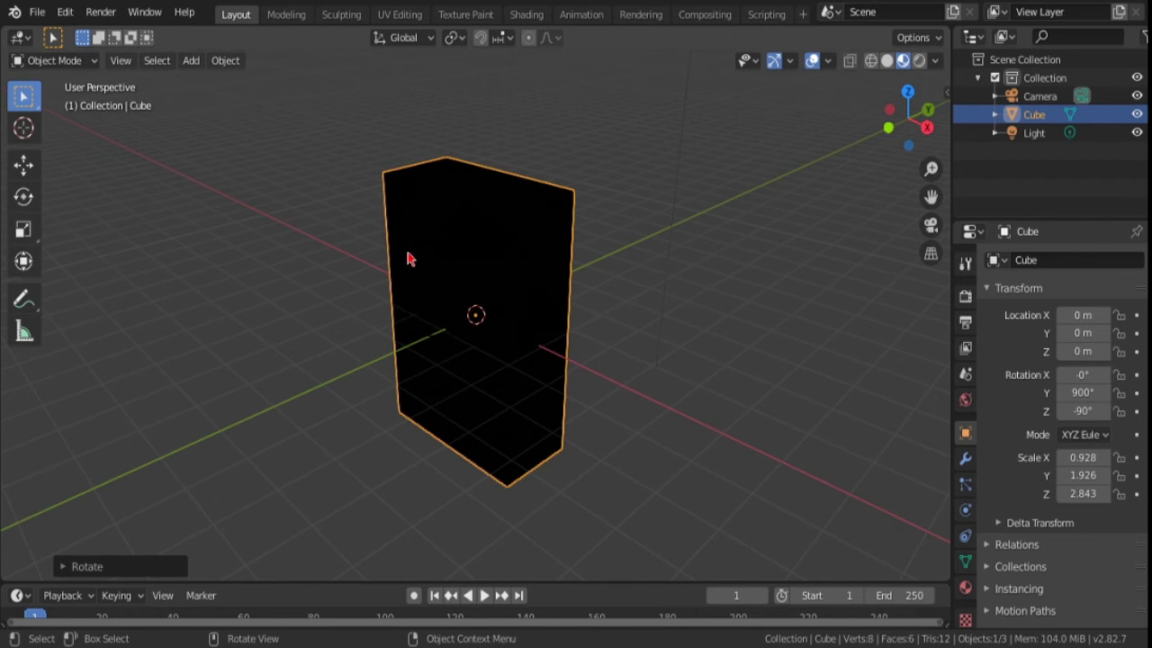
{"action": "key", "text": "z"}
{"action": "left_click", "coordinate": [557, 195]}
{"action": "mouse_move", "coordinate": [200, 214]}
{"action": "middle_mouse_down"}
{"action": "mouse_move", "coordinate": [192, 341]}
{"action": "mouse_move", "coordinate": [318, 386]}
{"action": "mouse_move", "coordinate": [483, 231]}
{"action": "mouse_move", "coordinate": [416, 243]}
{"action": "mouse_move", "coordinate": [400, 108]}
{"action": "middle_mouse_up"}
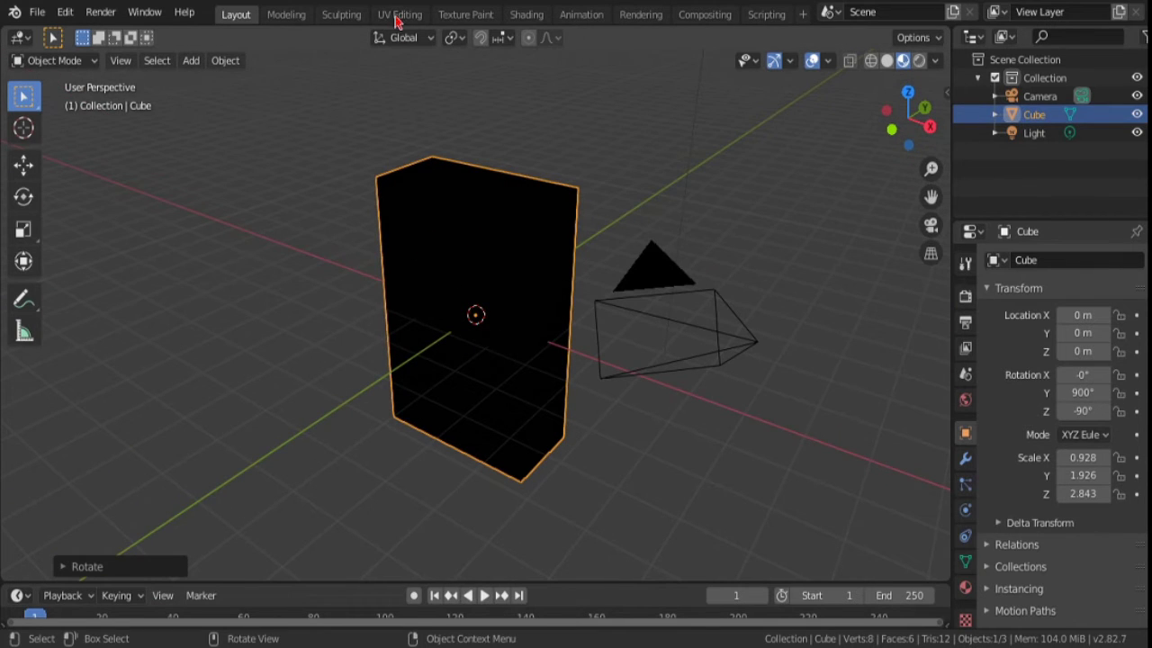
In UV Editing, add a third UV map to the box and name it 'hub.com'
{"action": "left_click", "coordinate": [399, 15]}
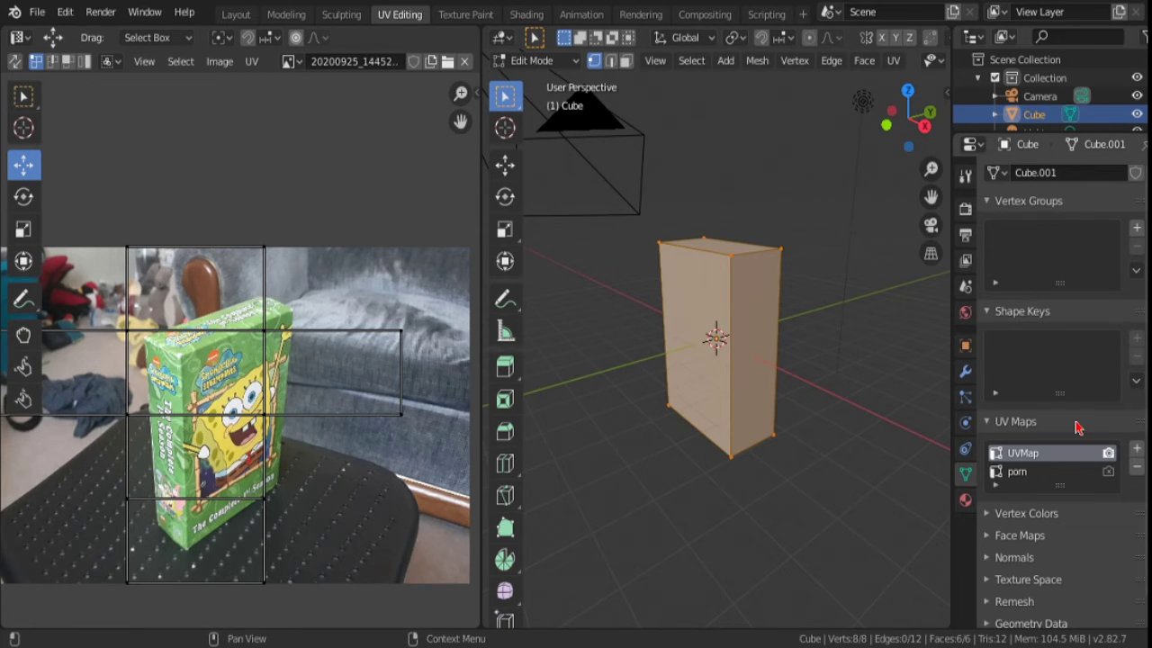
{"action": "left_click", "coordinate": [1087, 478]}
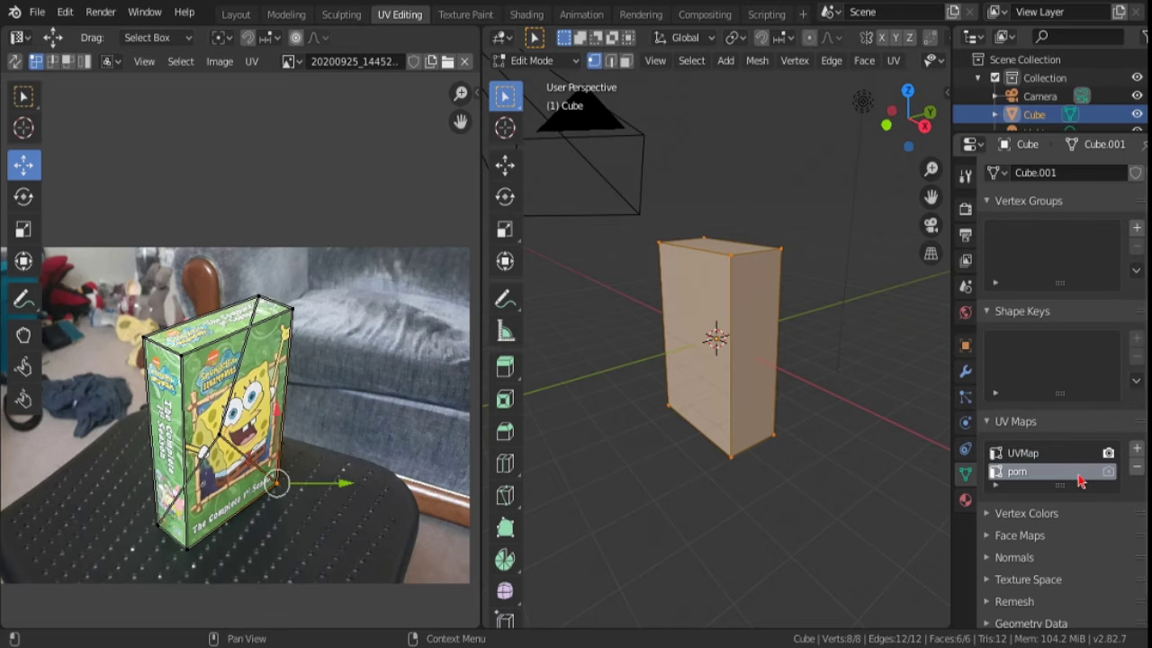
{"action": "left_click", "coordinate": [1135, 452]}
{"action": "double_click", "coordinate": [1070, 474]}
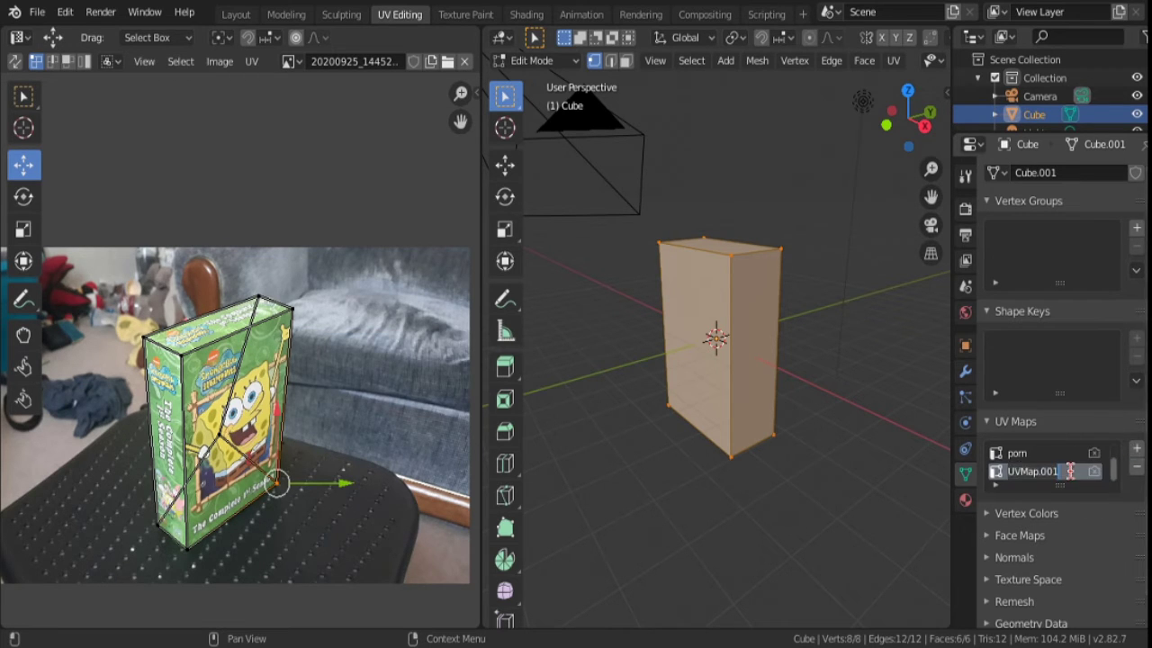
{"action": "type", "text": "hub.com"}
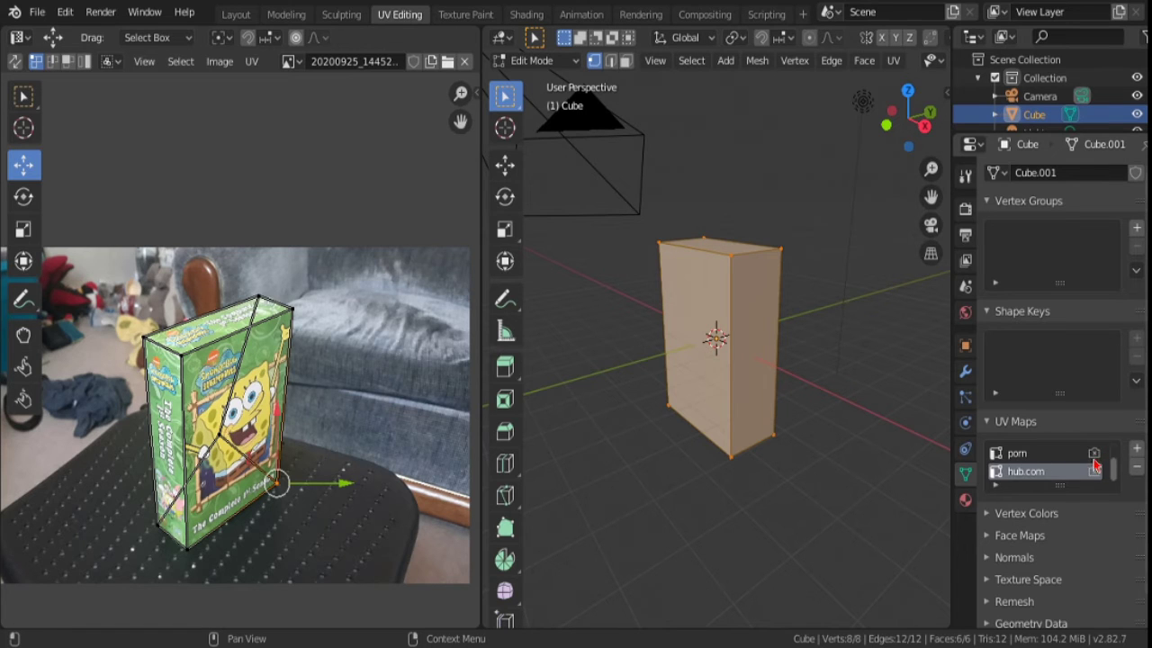
Load photo 20200925_144543.jpg of the green three-disc box set as the UV image
{"action": "scroll", "coordinate": [1095, 465], "scroll_direction": "up", "scroll_amount": 1}
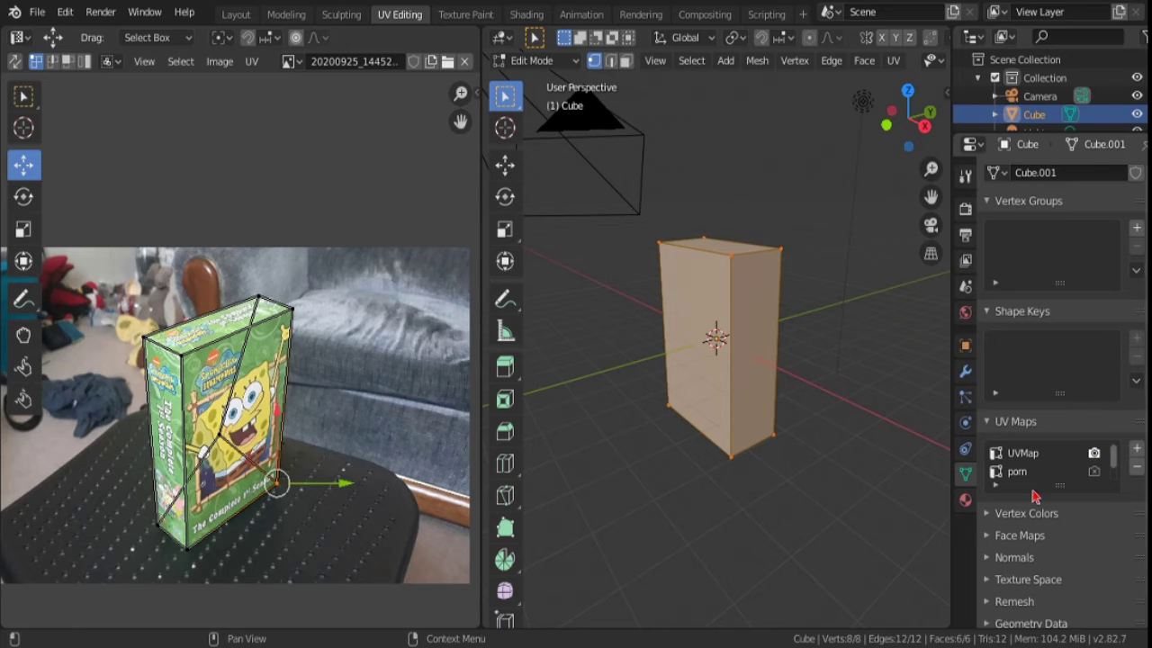
{"action": "scroll", "coordinate": [1035, 490], "scroll_direction": "down", "scroll_amount": 1}
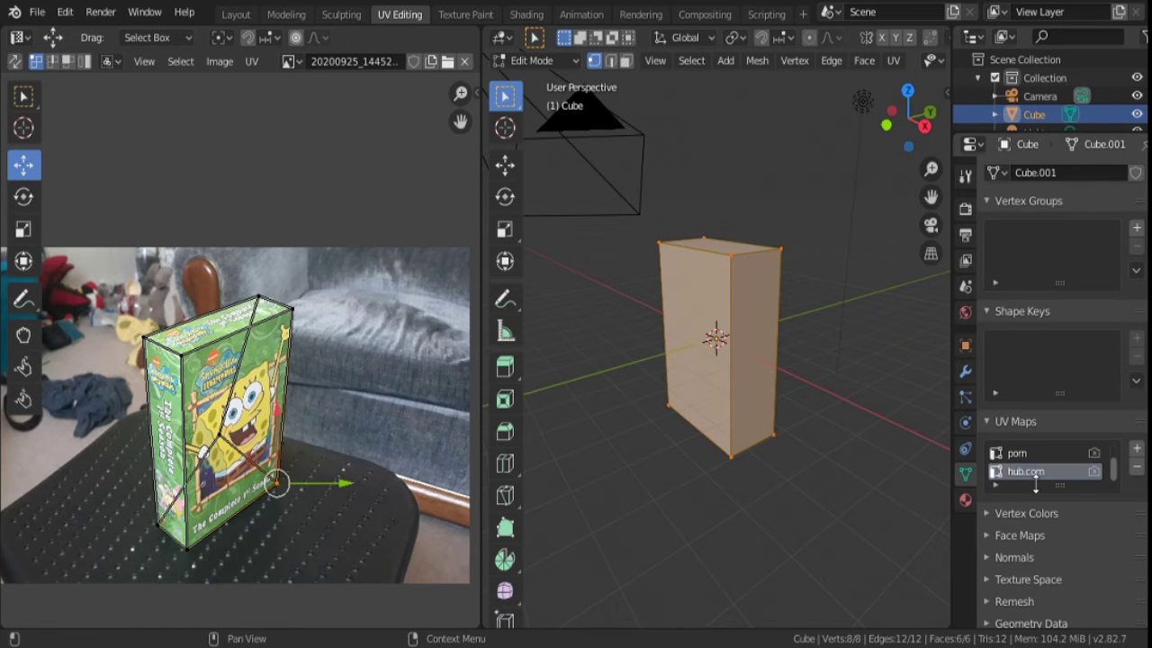
{"action": "middle_click_drag", "start_coordinate": [750, 473], "coordinate": [749, 466]}
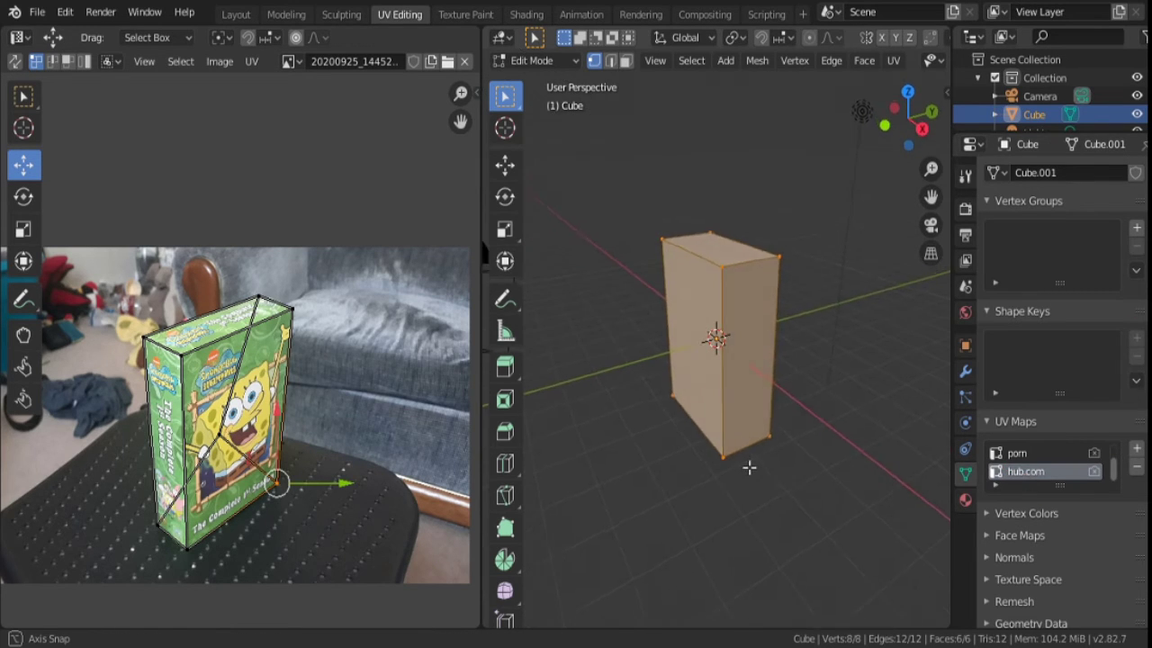
{"action": "left_click", "coordinate": [446, 67]}
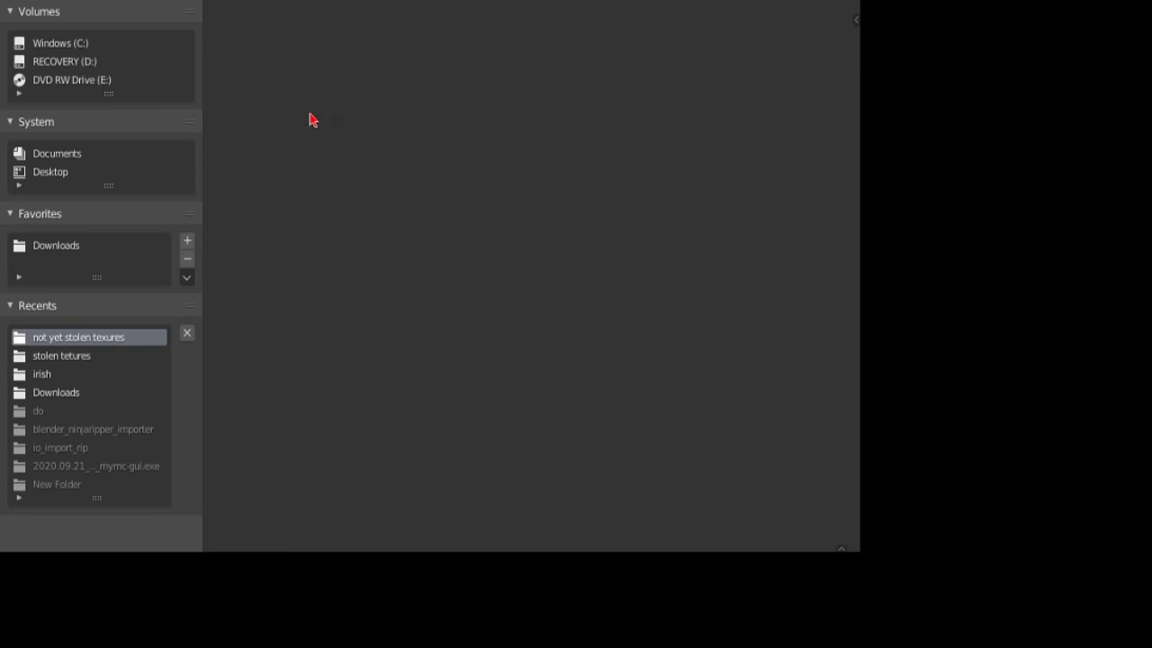
{"action": "double_click", "coordinate": [552, 147]}
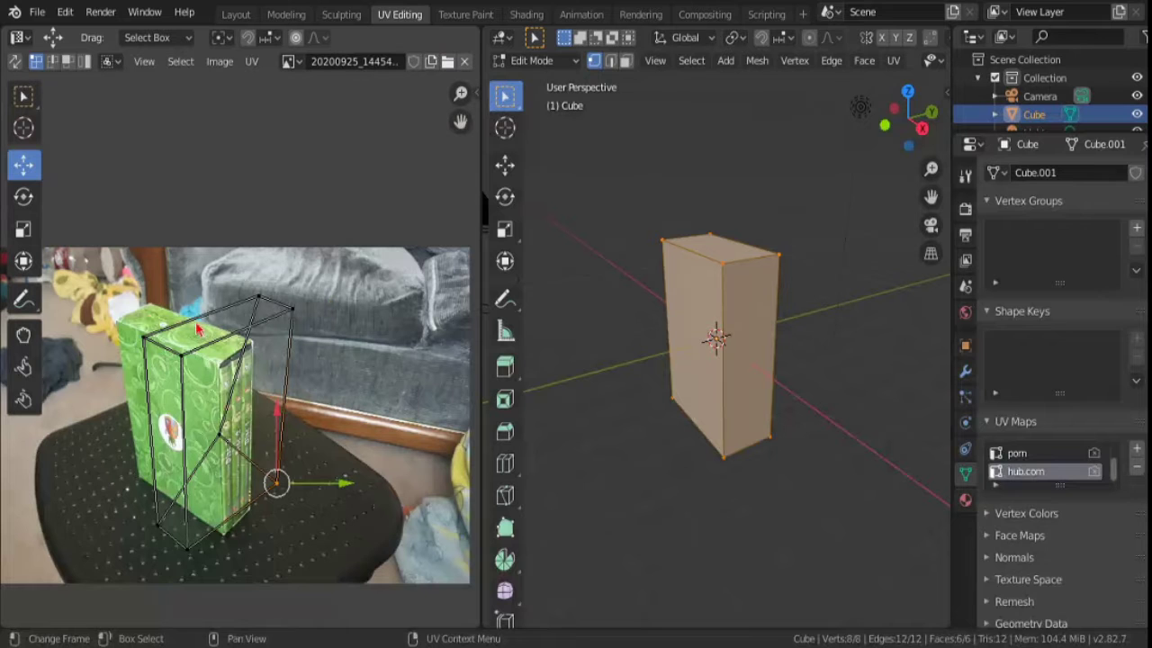
Project the cube's UVs from the current view and bring the green box into view
{"action": "key", "text": "u"}
{"action": "left_click", "coordinate": [752, 353]}
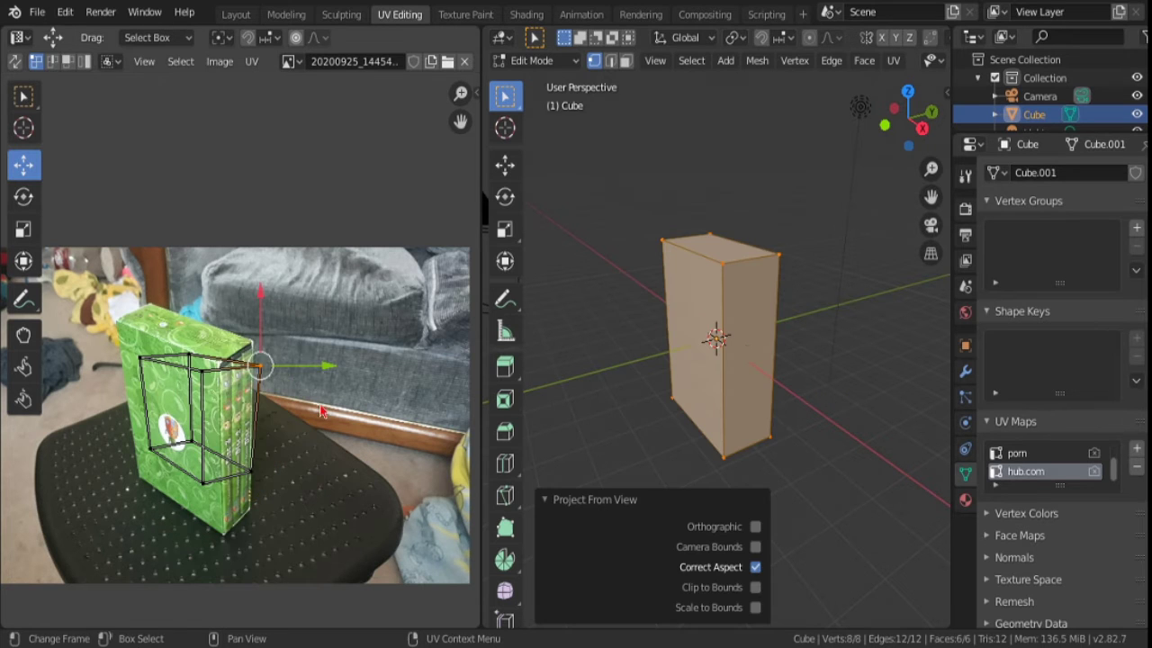
{"action": "scroll", "coordinate": [378, 405], "scroll_direction": "up", "scroll_amount": 3}
{"action": "middle_click_drag", "start_coordinate": [302, 400], "coordinate": [341, 391]}
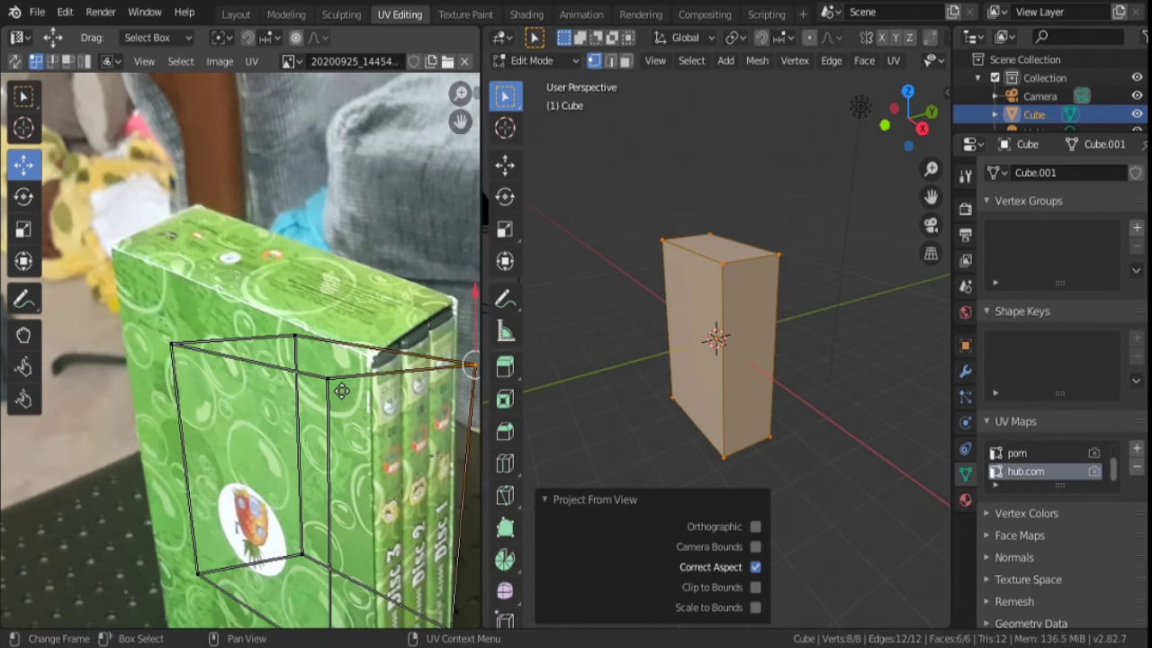
Drag the upper UV corners onto the green box's top corners in the photo
{"action": "left_click", "coordinate": [296, 339]}
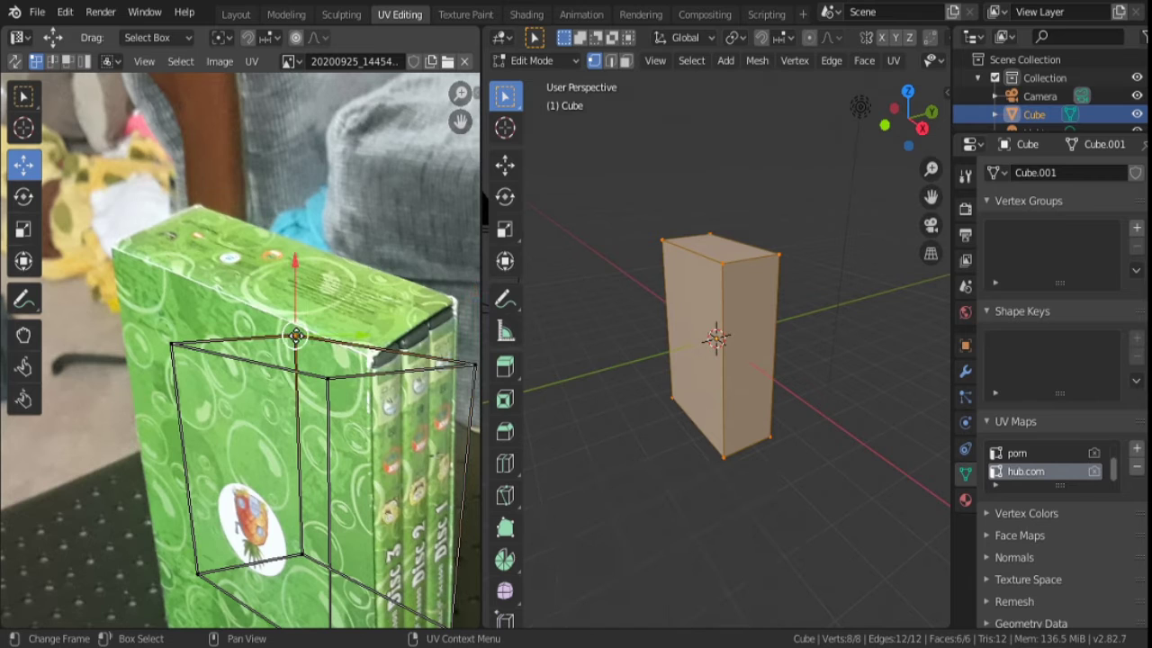
{"action": "left_click_drag", "start_coordinate": [300, 339], "coordinate": [196, 207]}
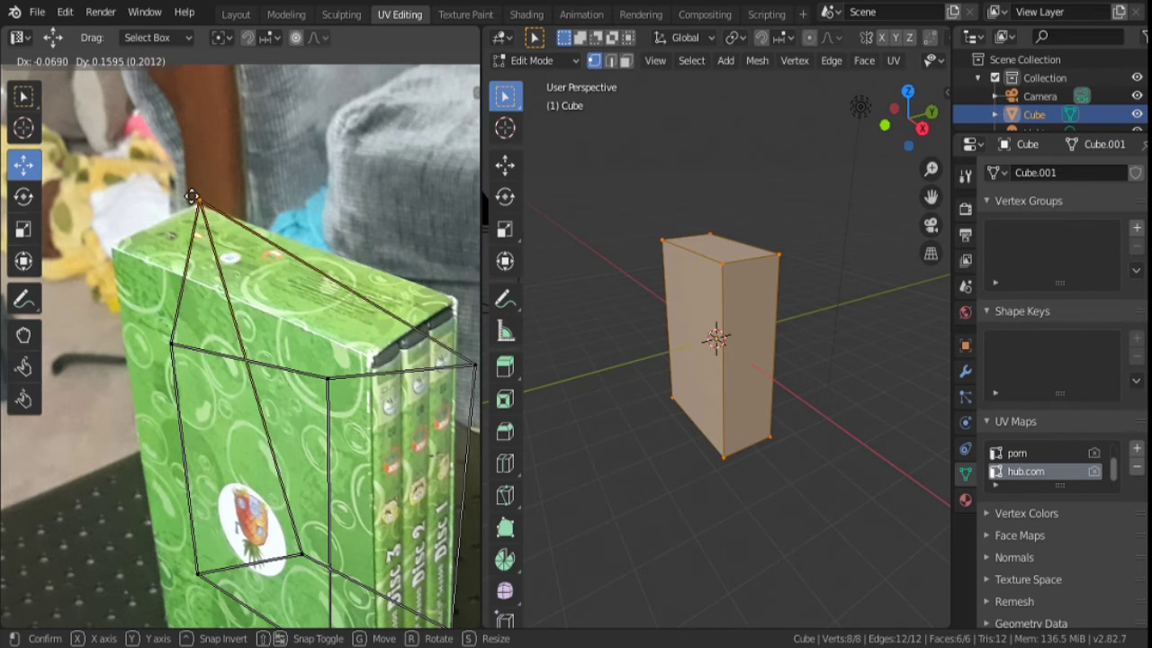
{"action": "left_click", "coordinate": [169, 343]}
{"action": "left_click_drag", "start_coordinate": [171, 342], "coordinate": [114, 241]}
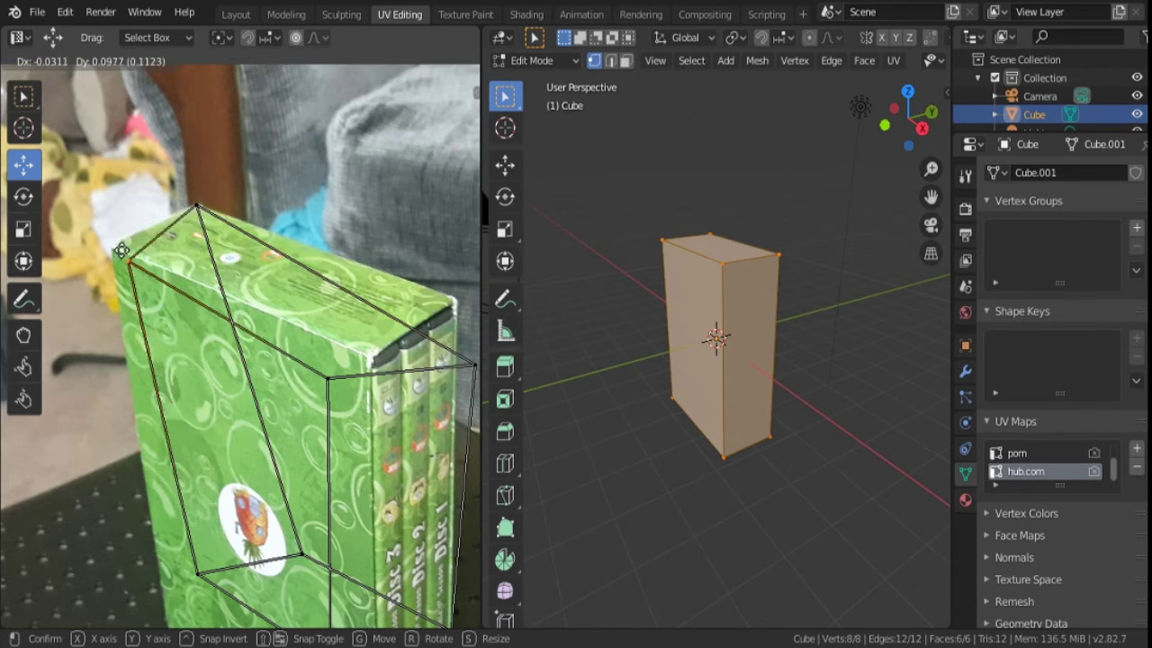
{"action": "left_click", "coordinate": [467, 364]}
{"action": "left_click_drag", "start_coordinate": [467, 364], "coordinate": [455, 298]}
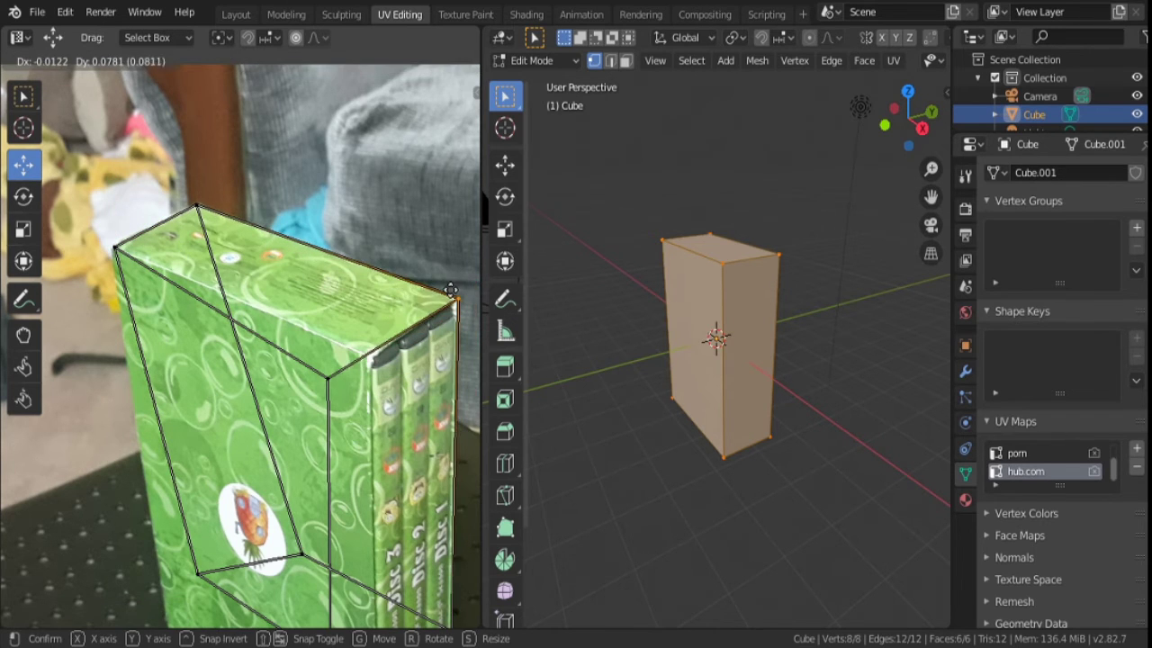
{"action": "left_click", "coordinate": [329, 377]}
{"action": "left_click_drag", "start_coordinate": [329, 377], "coordinate": [370, 361]}
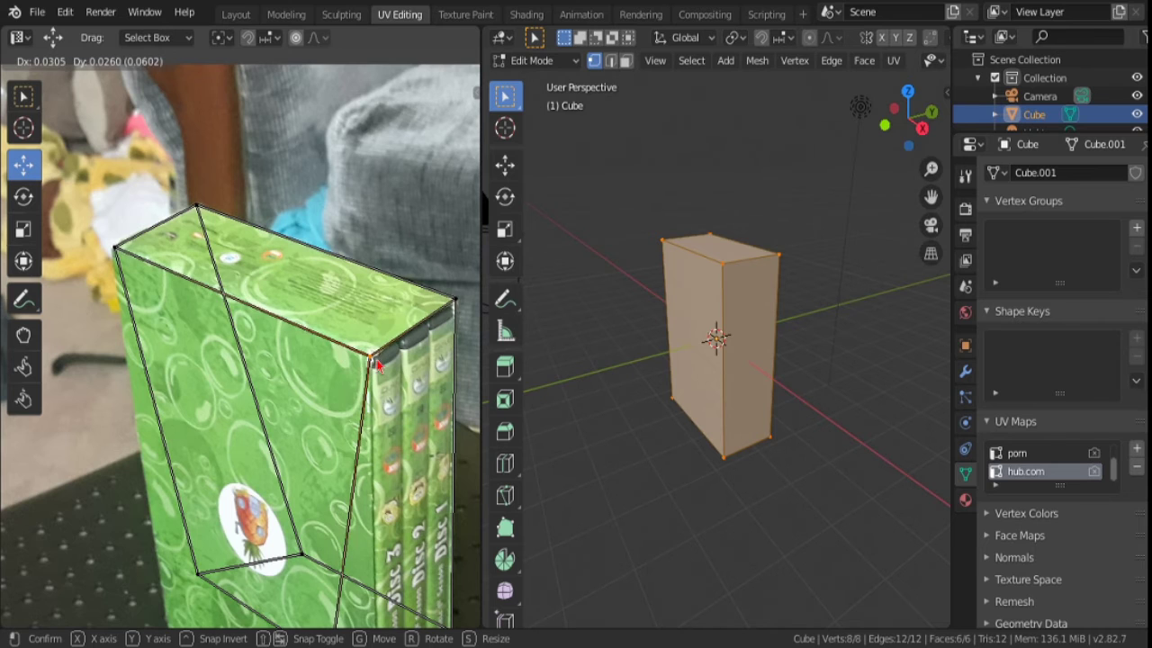
Move the lower and left UV corners onto the green box's bottom and left corners
{"action": "mouse_move", "coordinate": [353, 405]}
{"action": "middle_mouse_down"}
{"action": "mouse_move", "coordinate": [317, 184]}
{"action": "mouse_move", "coordinate": [300, 156]}
{"action": "middle_mouse_up"}
{"action": "left_click", "coordinate": [399, 393]}
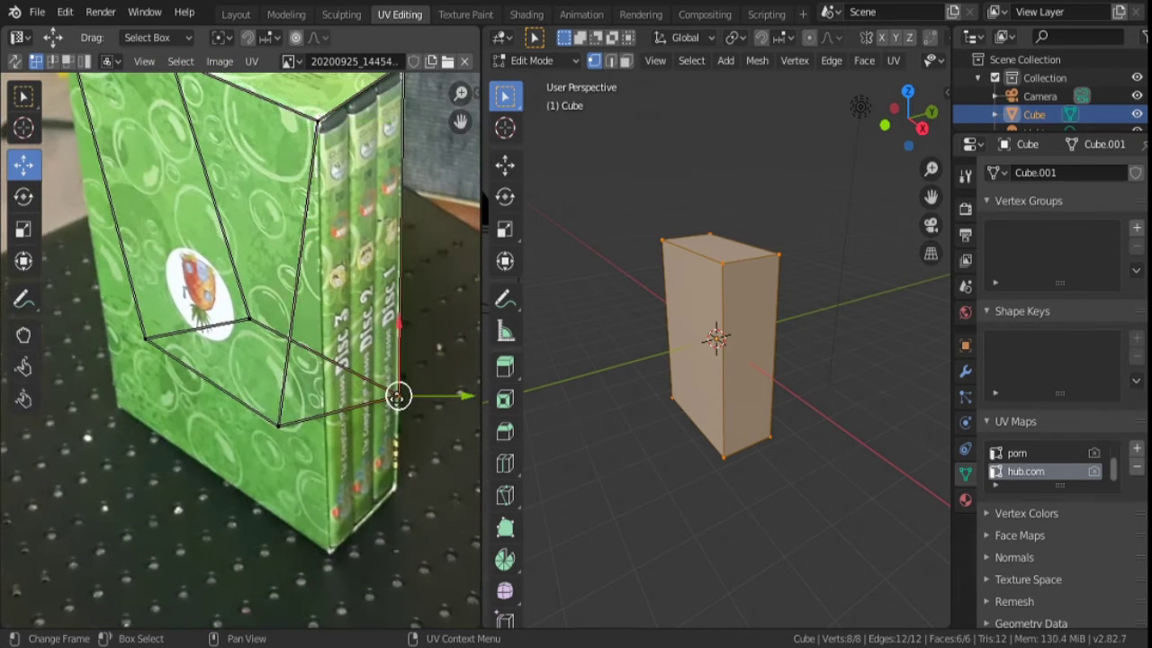
{"action": "left_click_drag", "start_coordinate": [399, 393], "coordinate": [396, 490]}
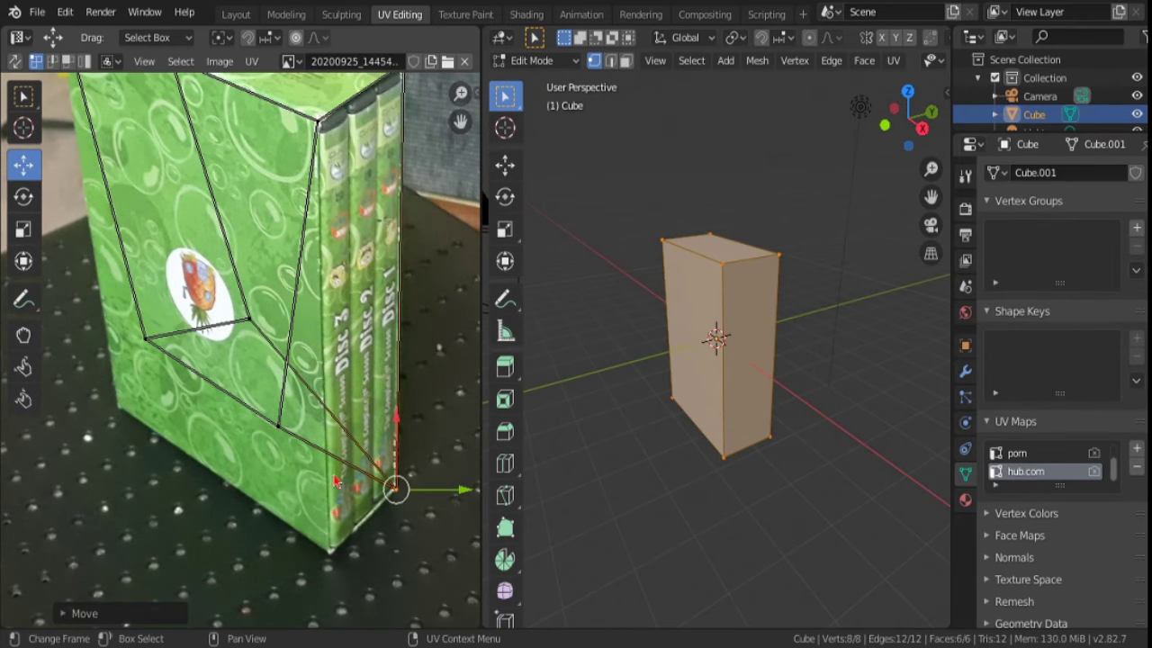
{"action": "mouse_move", "coordinate": [279, 424]}
{"action": "left_mouse_down"}
{"action": "mouse_move", "coordinate": [326, 577]}
{"action": "mouse_move", "coordinate": [332, 566]}
{"action": "left_mouse_up"}
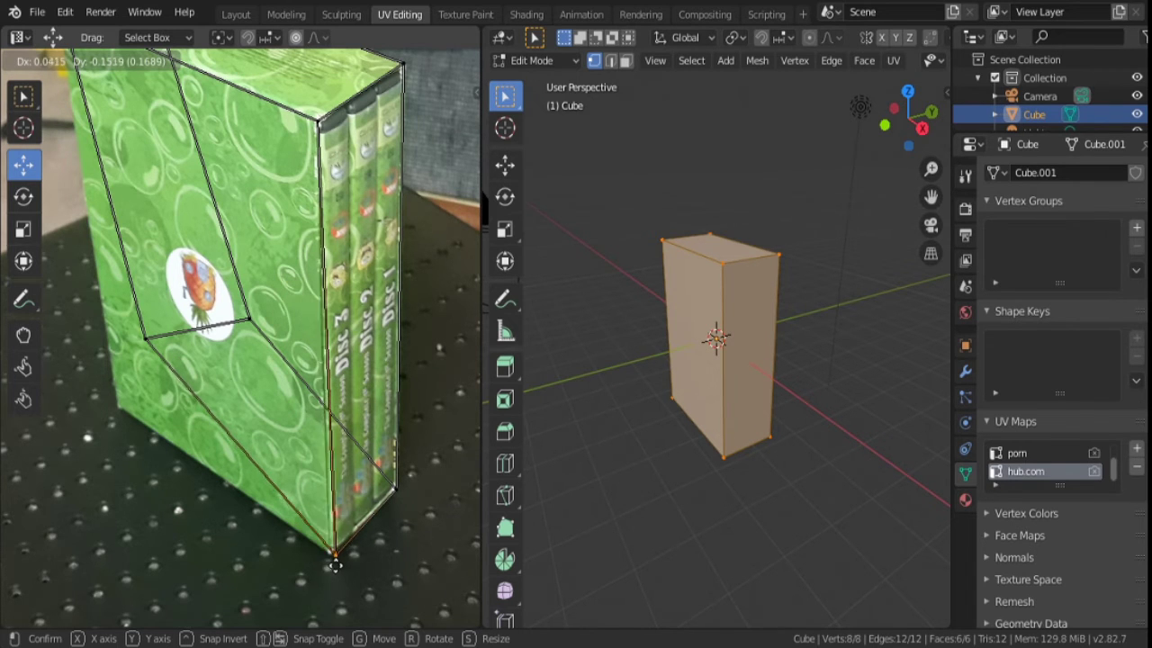
{"action": "left_click_drag", "start_coordinate": [332, 567], "coordinate": [331, 555]}
{"action": "left_click_drag", "start_coordinate": [145, 342], "coordinate": [114, 414]}
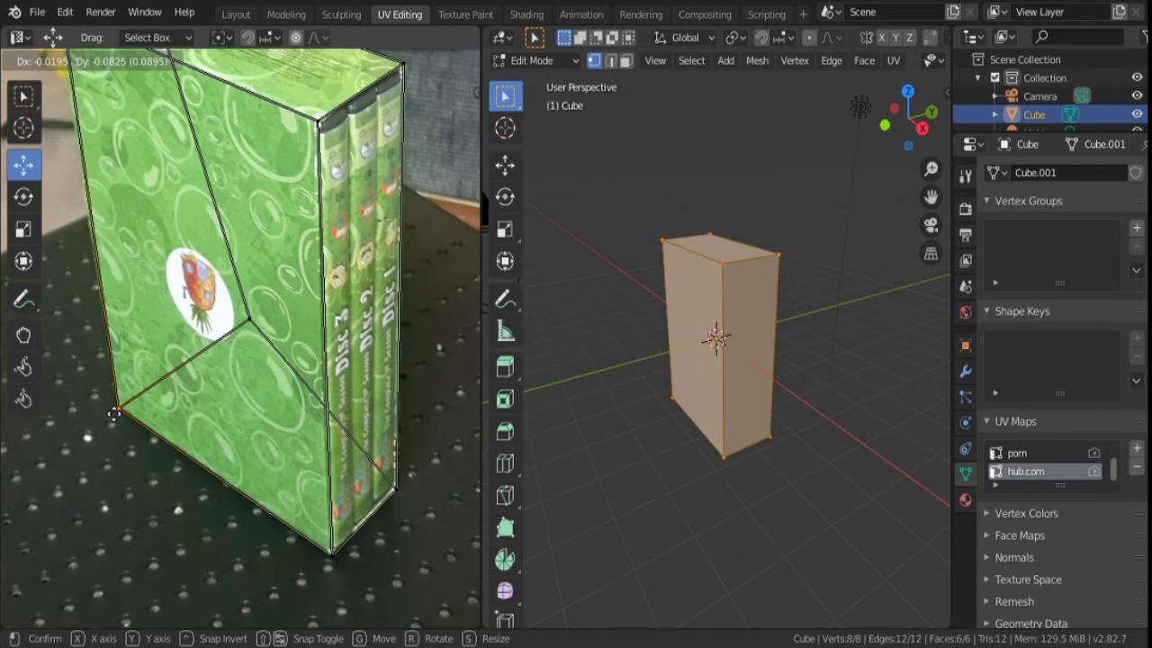
{"action": "left_click", "coordinate": [114, 414]}
{"action": "mouse_move", "coordinate": [115, 409]}
{"action": "middle_mouse_down"}
{"action": "mouse_move", "coordinate": [205, 469]}
{"action": "mouse_move", "coordinate": [174, 390]}
{"action": "middle_mouse_up"}
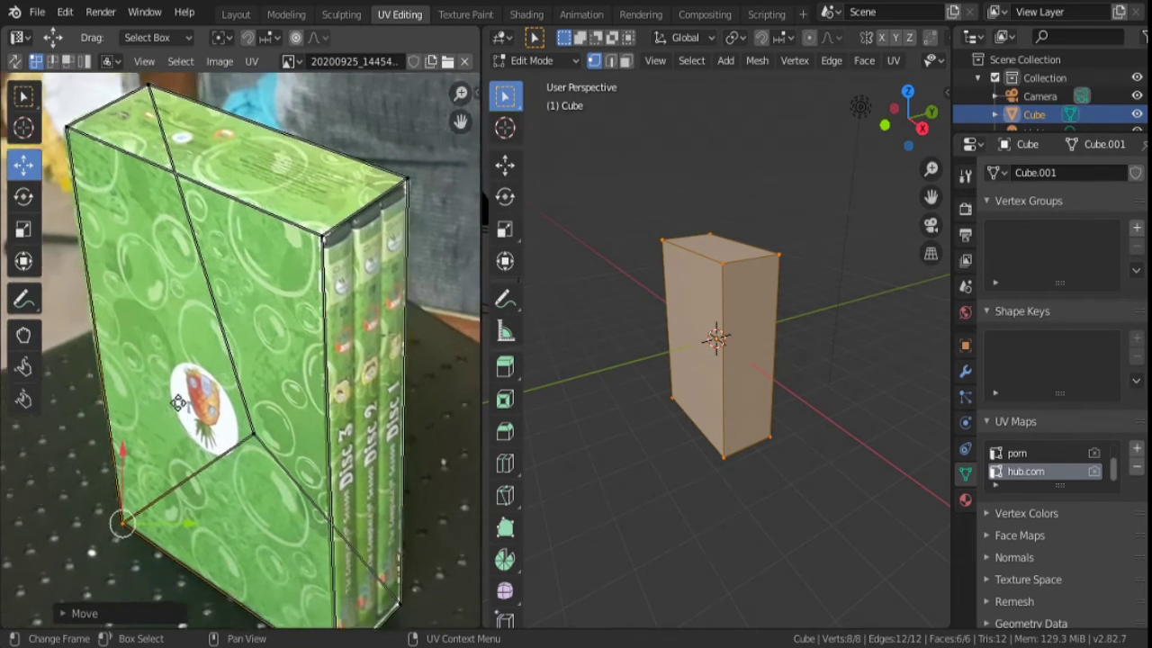
Cut nine centred horizontal edge loops around the cube
{"action": "key", "text": "ctrl+r"}
{"action": "left_click", "coordinate": [661, 267]}
{"action": "right_click", "coordinate": [661, 268]}
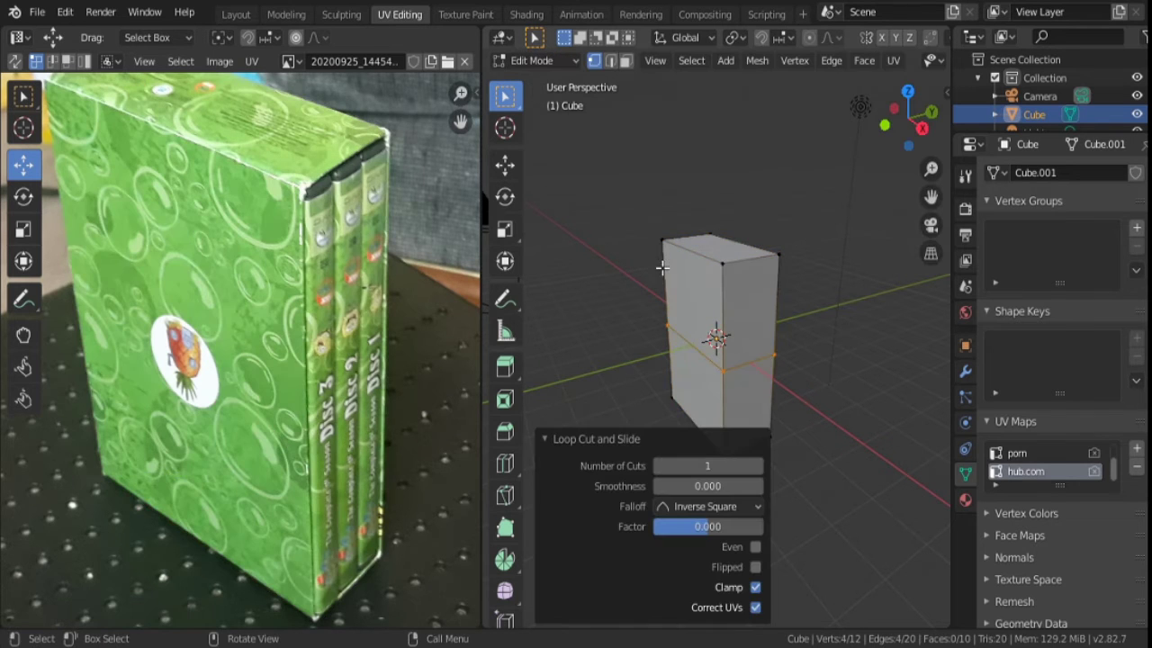
{"action": "left_click", "coordinate": [722, 464]}
{"action": "type", "text": "9"}
{"action": "key", "text": "Return"}
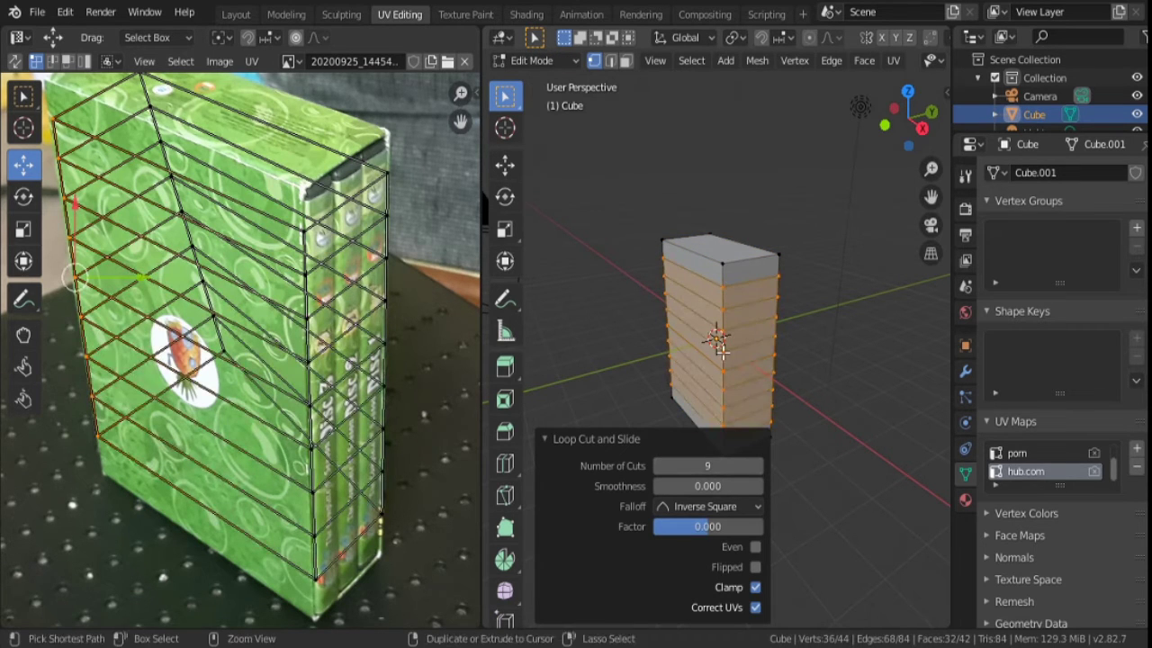
Cut nine centred vertical edge loops, then return to Texture Paint
{"action": "key", "text": "ctrl+r"}
{"action": "left_click", "coordinate": [716, 340]}
{"action": "right_click", "coordinate": [717, 340]}
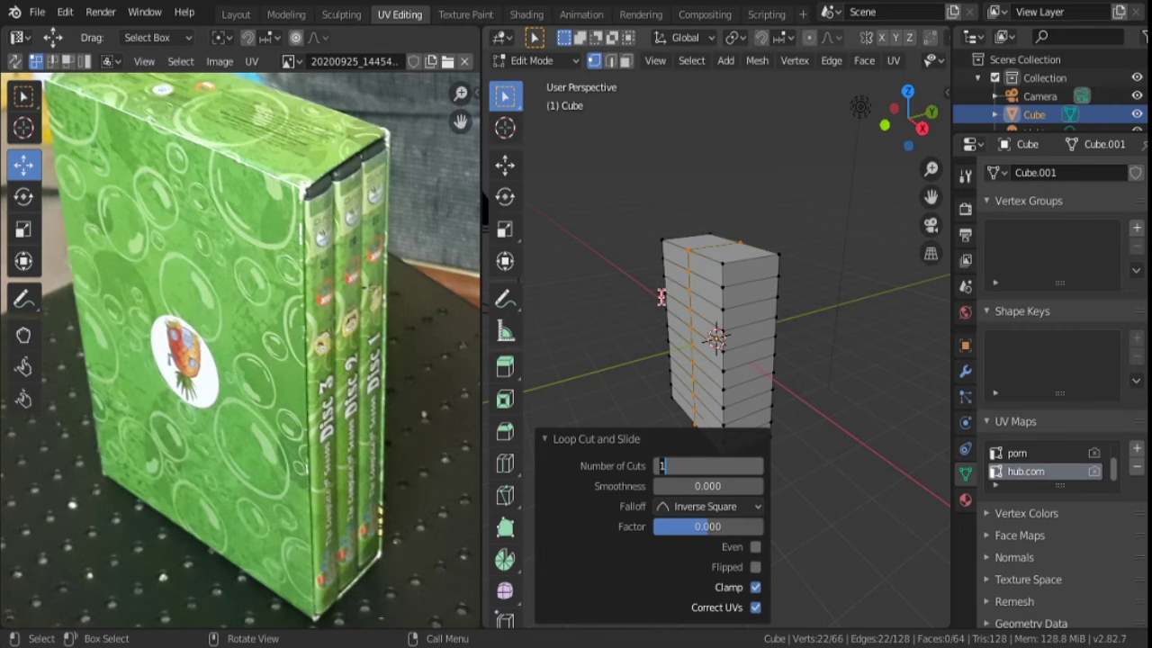
{"action": "type", "text": "9"}
{"action": "key", "text": "Return"}
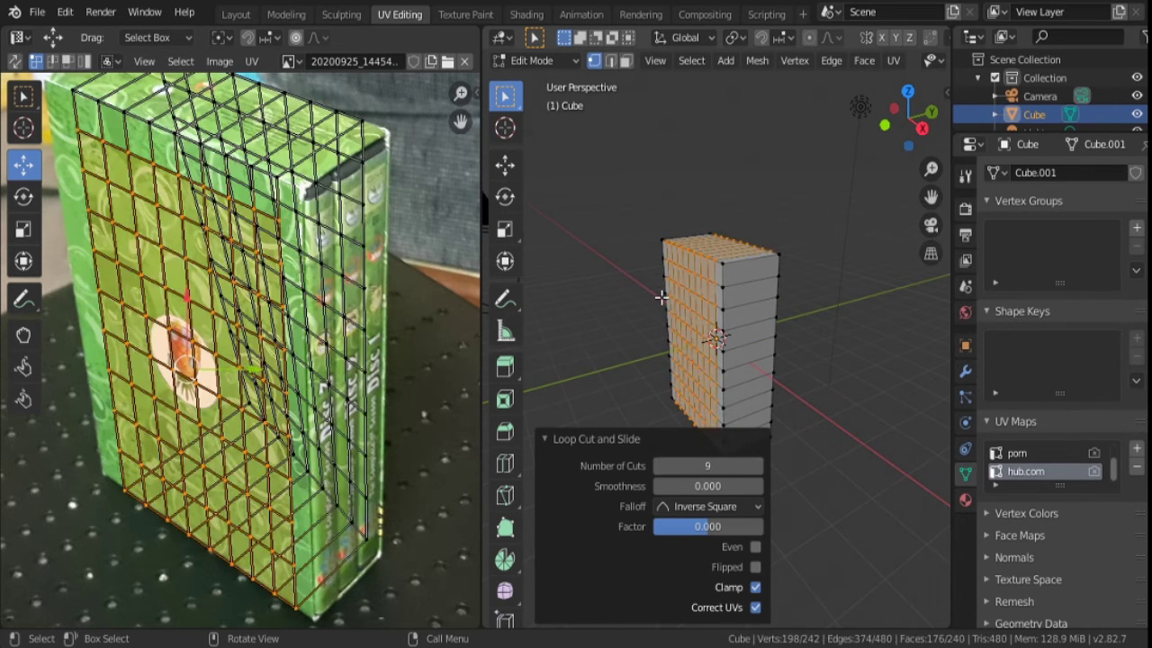
{"action": "left_click", "coordinate": [454, 16]}
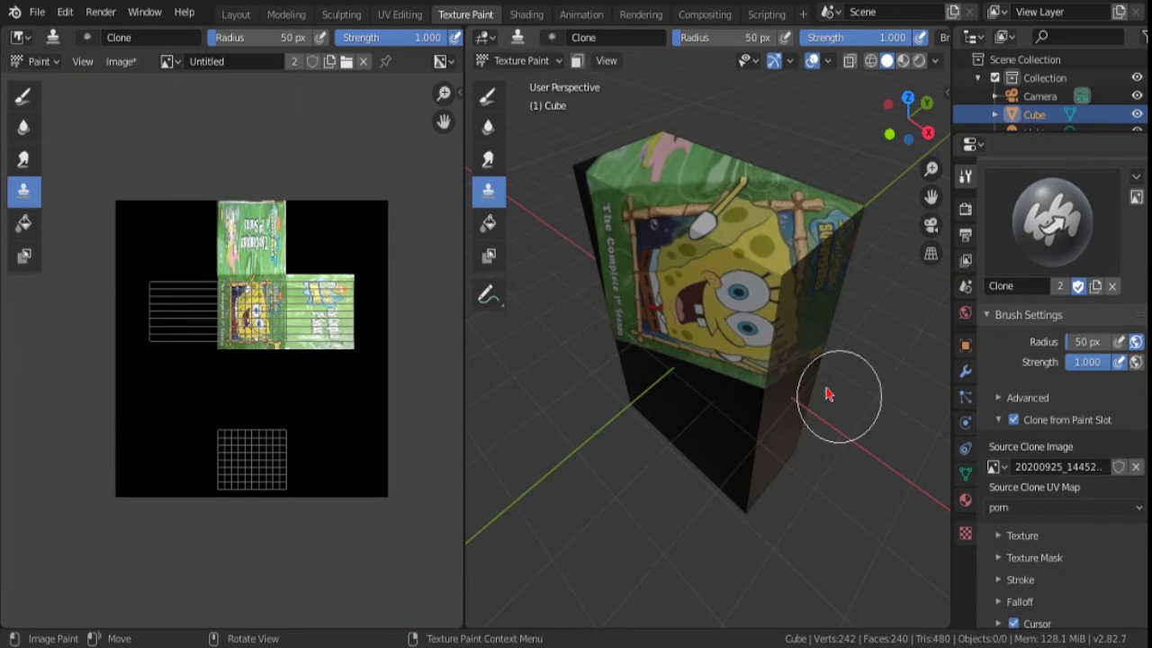
Orbit to the cube's textured front, then return to the UV Editing workspace
{"action": "mouse_move", "coordinate": [828, 393]}
{"action": "middle_mouse_down"}
{"action": "mouse_move", "coordinate": [708, 354]}
{"action": "mouse_move", "coordinate": [895, 315]}
{"action": "middle_mouse_up"}
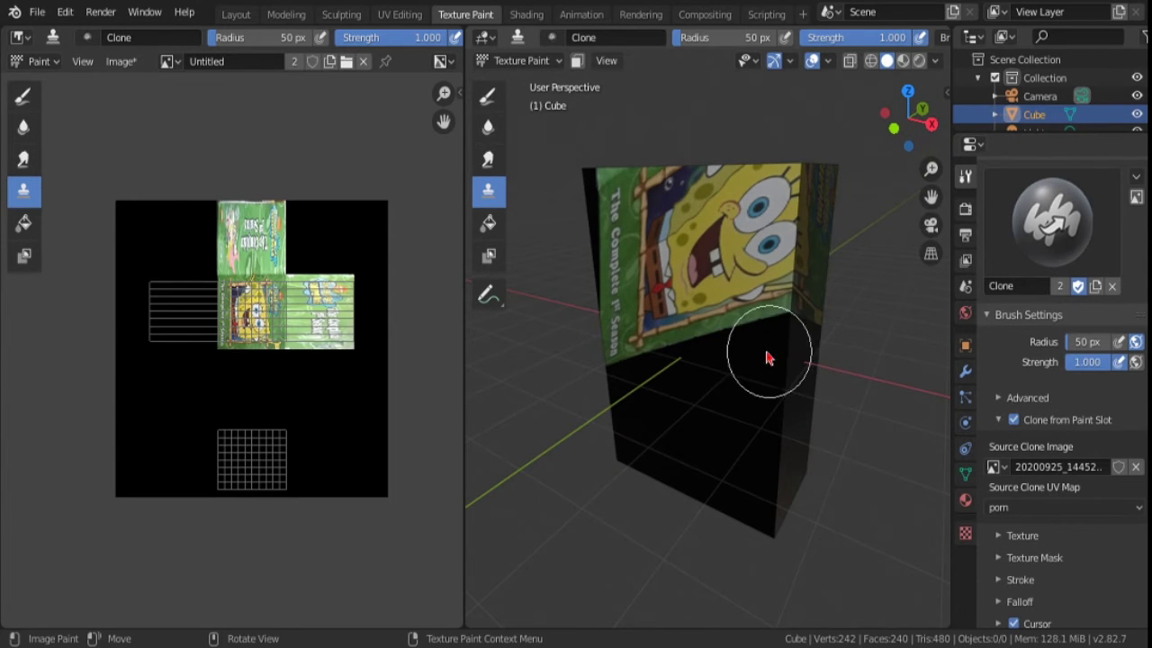
{"action": "scroll", "coordinate": [1024, 311], "scroll_direction": "up", "scroll_amount": 5}
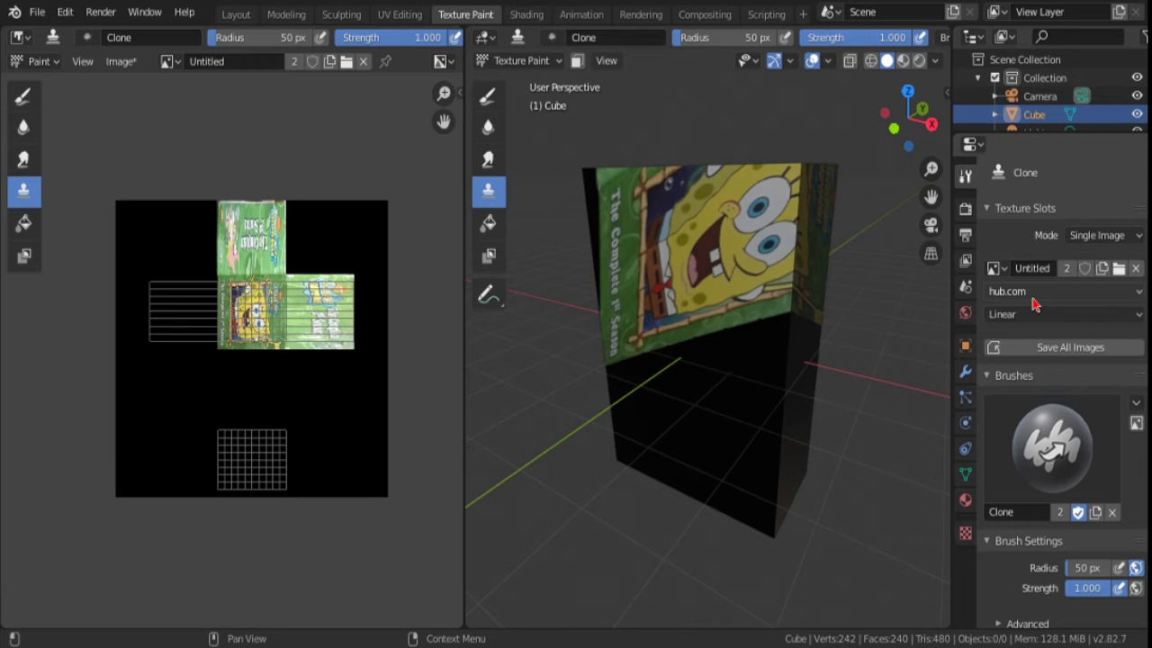
{"action": "left_click", "coordinate": [398, 13]}
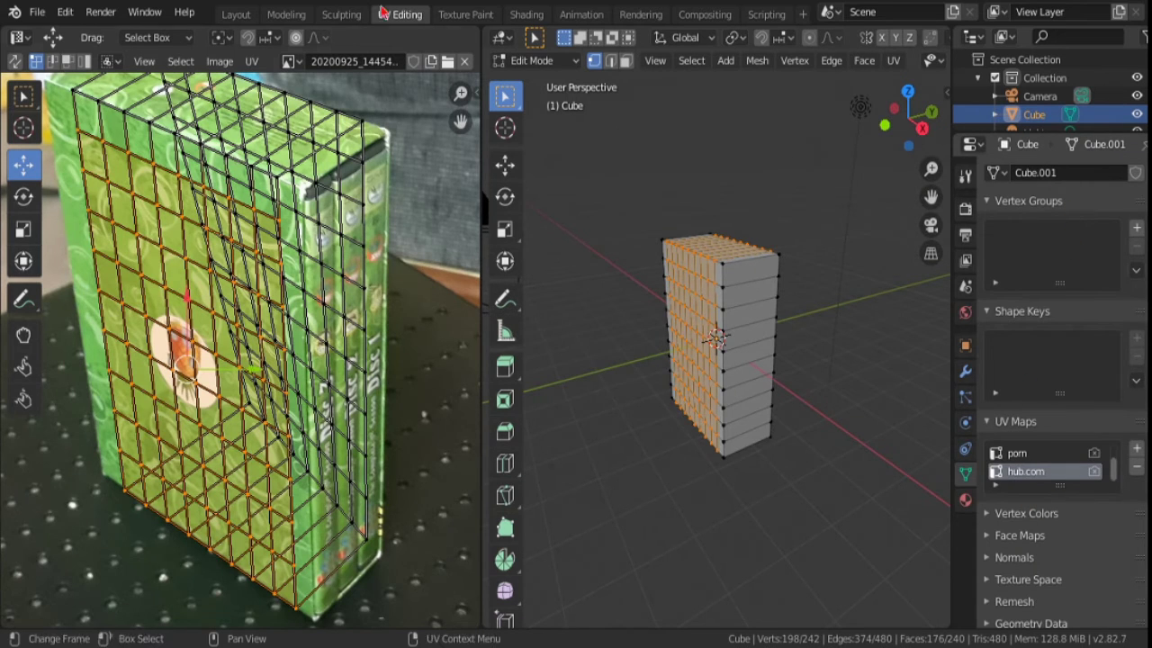
In Texture Paint, choose UVMap as the painting UV map and inspect the cube's SpongeBob face
{"action": "left_click", "coordinate": [465, 14]}
{"action": "left_click", "coordinate": [1025, 291]}
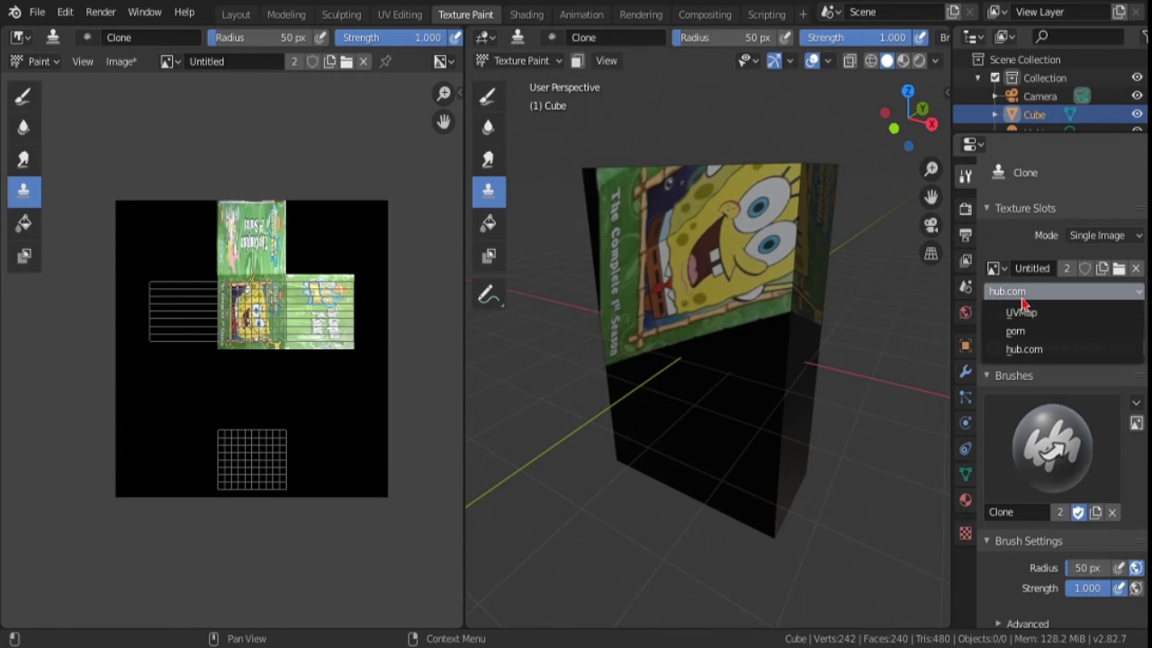
{"action": "left_click", "coordinate": [1030, 305]}
{"action": "mouse_move", "coordinate": [543, 345]}
{"action": "middle_mouse_down"}
{"action": "mouse_move", "coordinate": [765, 432]}
{"action": "mouse_move", "coordinate": [738, 432]}
{"action": "middle_mouse_up"}
{"action": "left_click", "coordinate": [391, 13]}
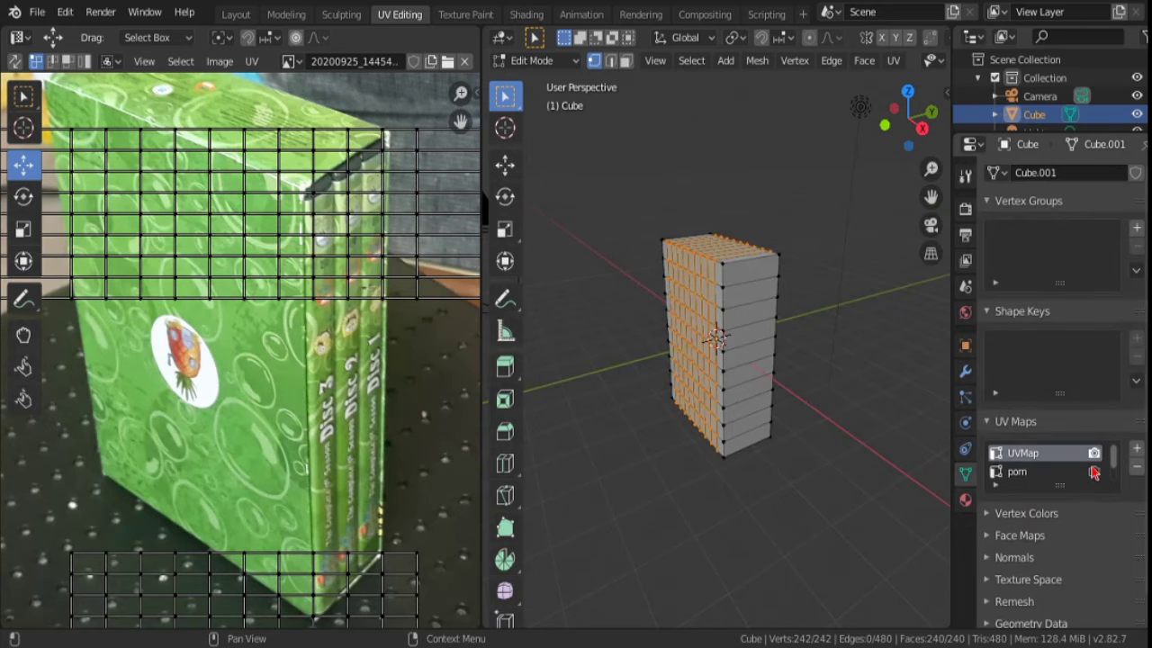
{"action": "left_click", "coordinate": [458, 11]}
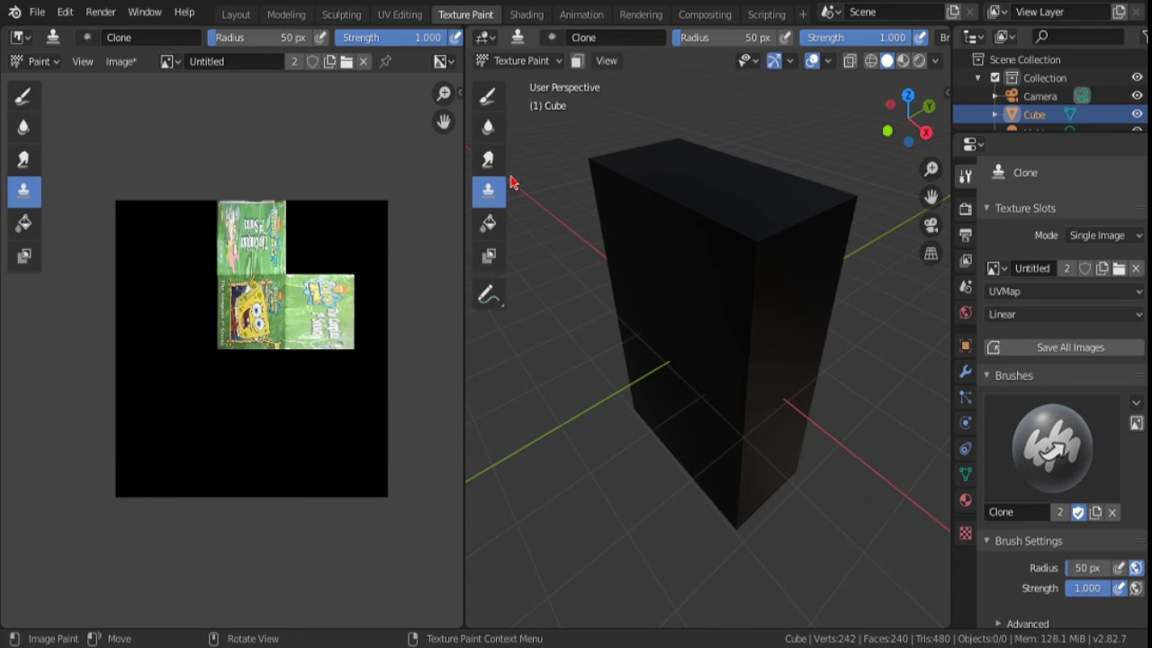
{"action": "middle_click_drag", "start_coordinate": [512, 180], "coordinate": [531, 251]}
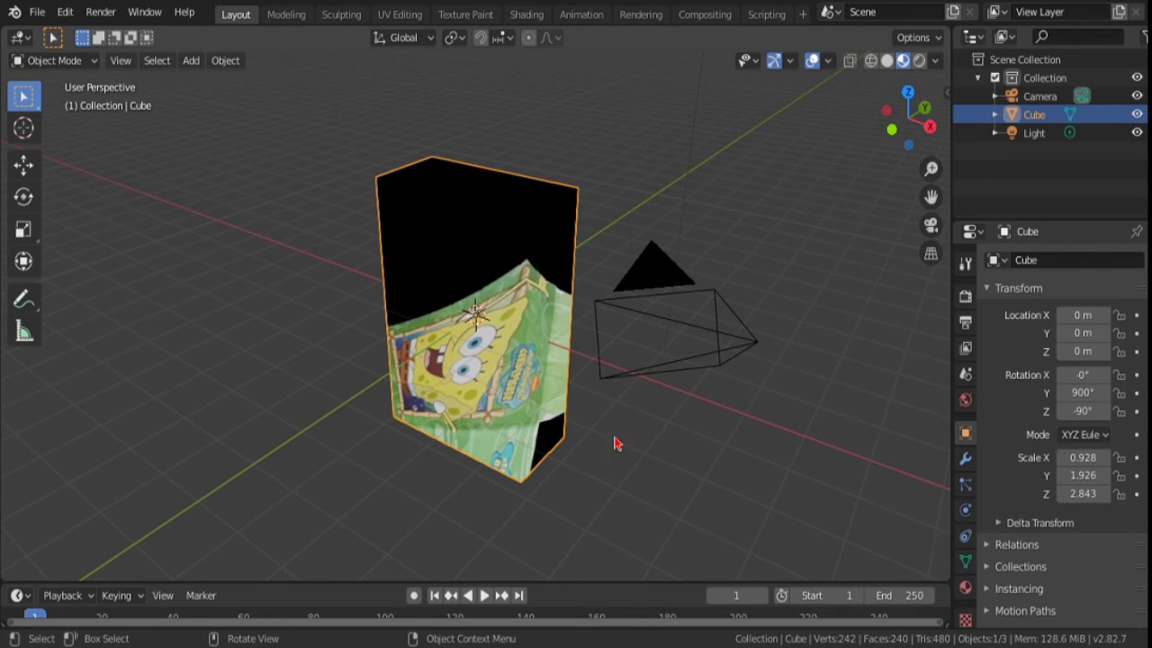
{"action": "middle_click_drag", "start_coordinate": [616, 443], "coordinate": [686, 350]}
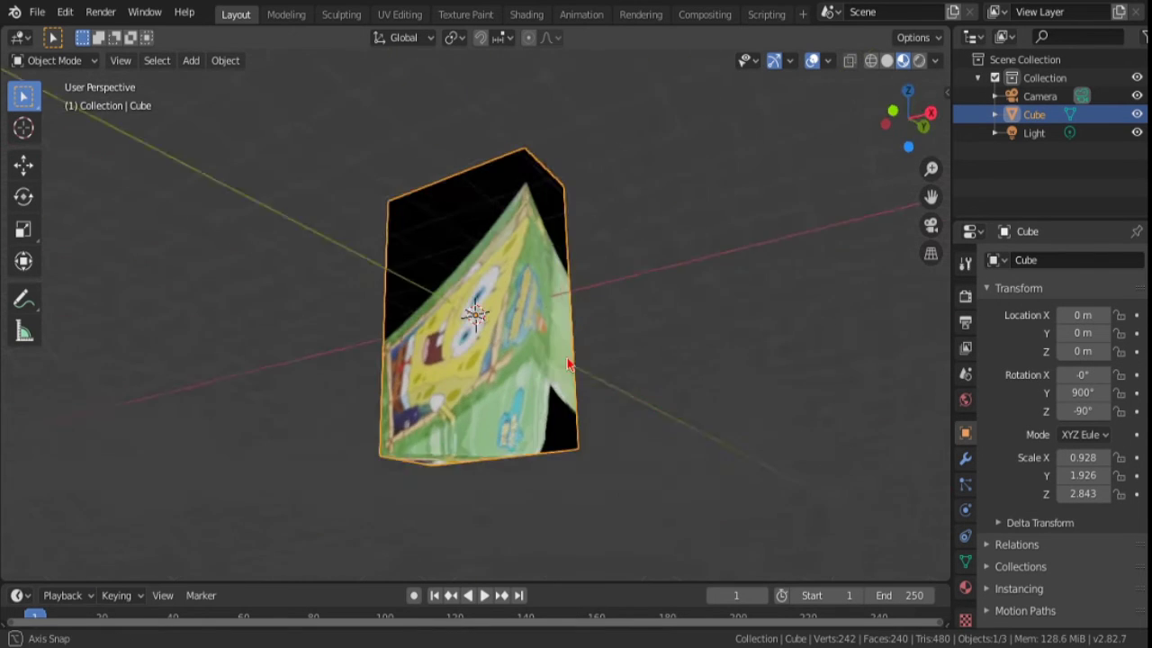
Make UVMap the active render UV map so the cube shows black in Texture Paint
{"action": "left_click", "coordinate": [414, 20]}
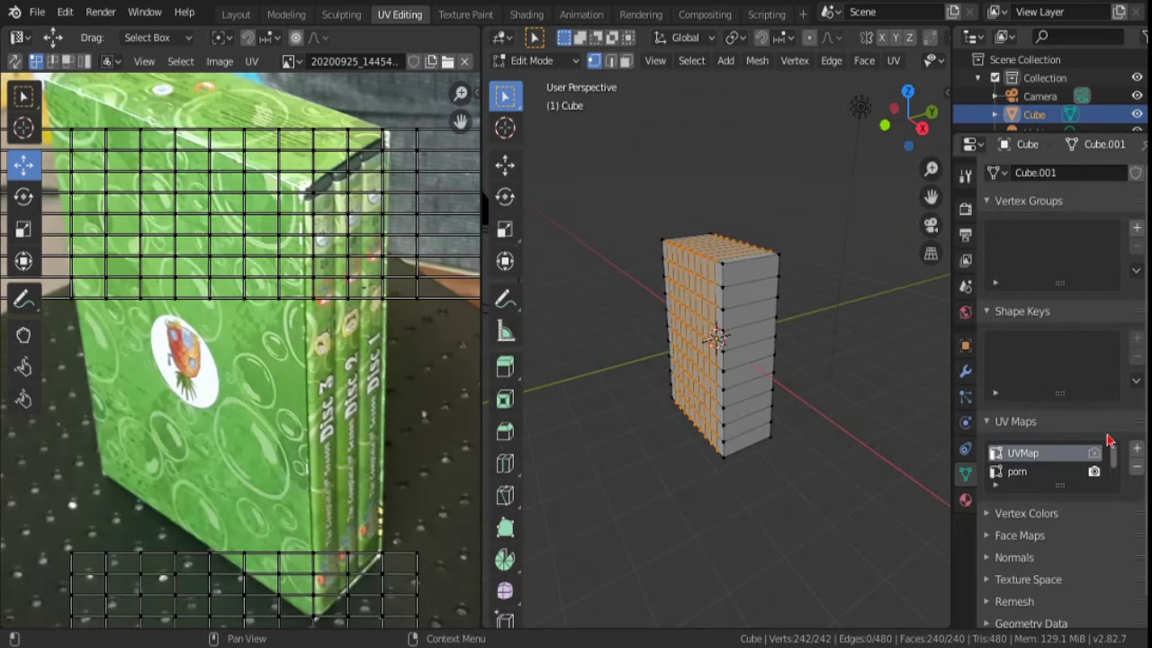
{"action": "left_click", "coordinate": [1094, 452]}
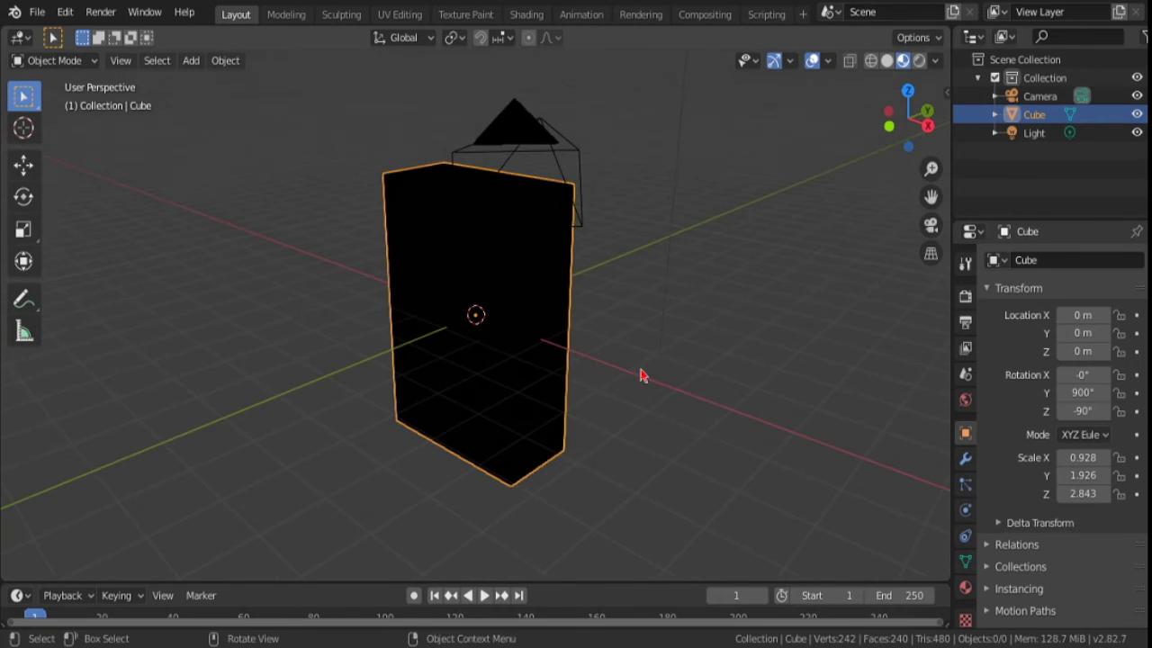
{"action": "left_click", "coordinate": [463, 15]}
{"action": "mouse_move", "coordinate": [609, 334]}
{"action": "middle_mouse_down"}
{"action": "mouse_move", "coordinate": [861, 355]}
{"action": "mouse_move", "coordinate": [566, 350]}
{"action": "mouse_move", "coordinate": [594, 288]}
{"action": "mouse_move", "coordinate": [568, 224]}
{"action": "mouse_move", "coordinate": [856, 347]}
{"action": "mouse_move", "coordinate": [861, 423]}
{"action": "mouse_move", "coordinate": [837, 387]}
{"action": "middle_mouse_up"}
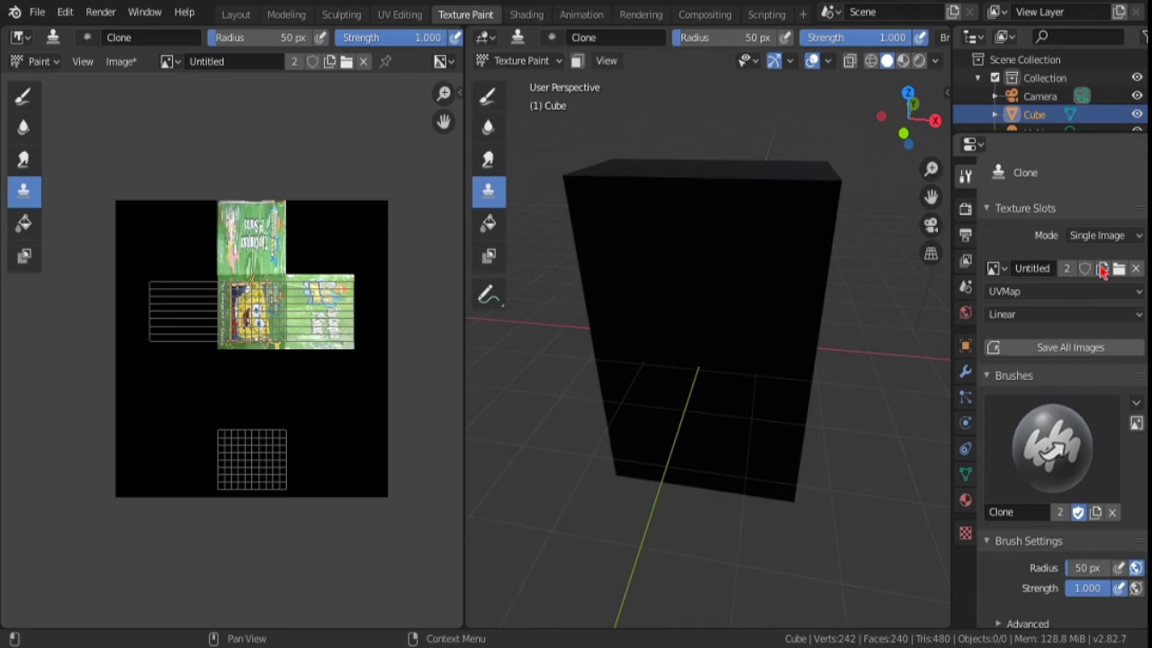
Set the Clone brush's Source Clone UV Map to hub.com
{"action": "scroll", "coordinate": [1084, 310], "scroll_direction": "down", "scroll_amount": 6}
{"action": "scroll", "coordinate": [1084, 310], "scroll_direction": "down", "scroll_amount": 3}
{"action": "left_click", "coordinate": [1048, 414]}
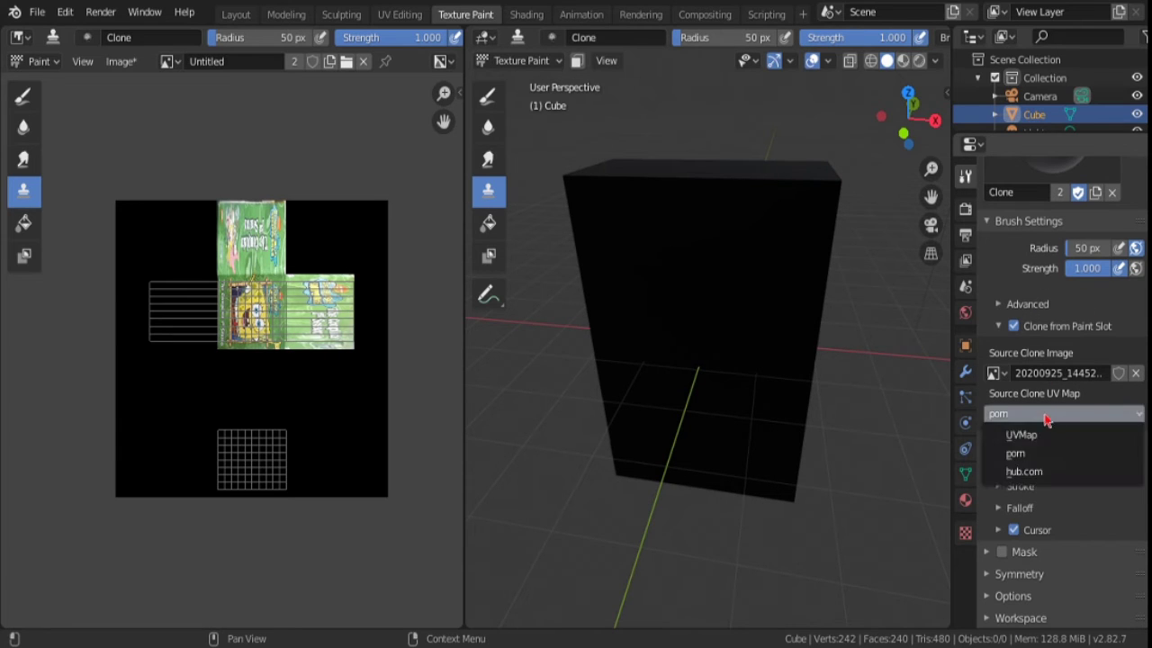
{"action": "left_click", "coordinate": [1020, 475]}
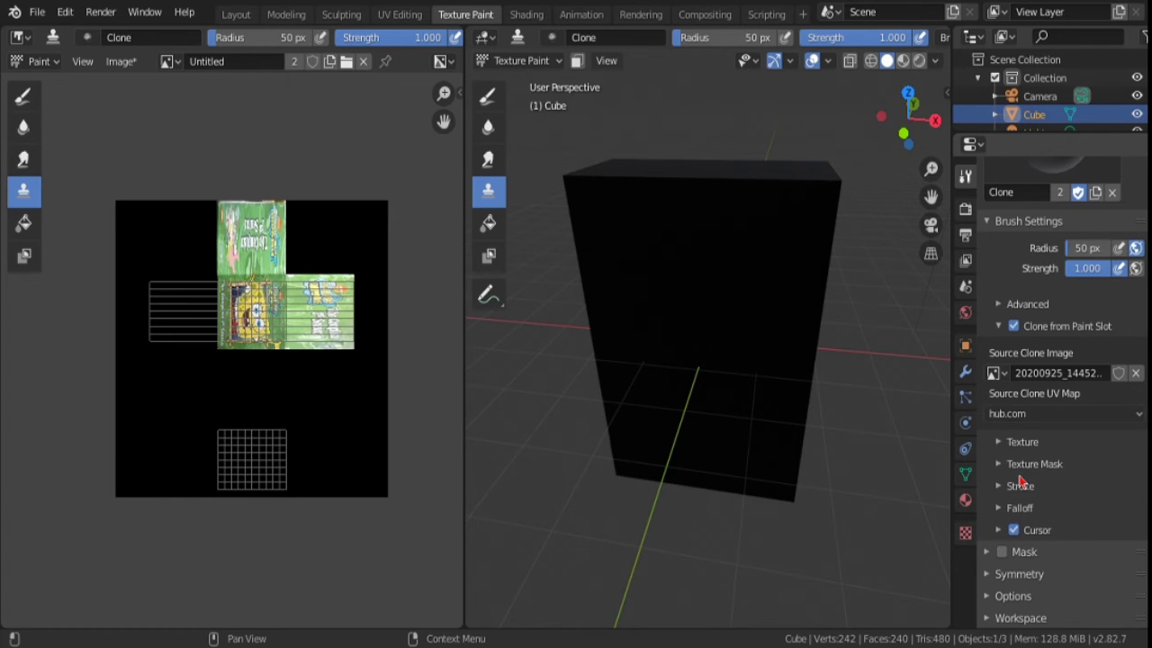
Use 20200925_144521.jpg as the Source Clone Image and paint a first patch on the cube's front
{"action": "left_click", "coordinate": [992, 373]}
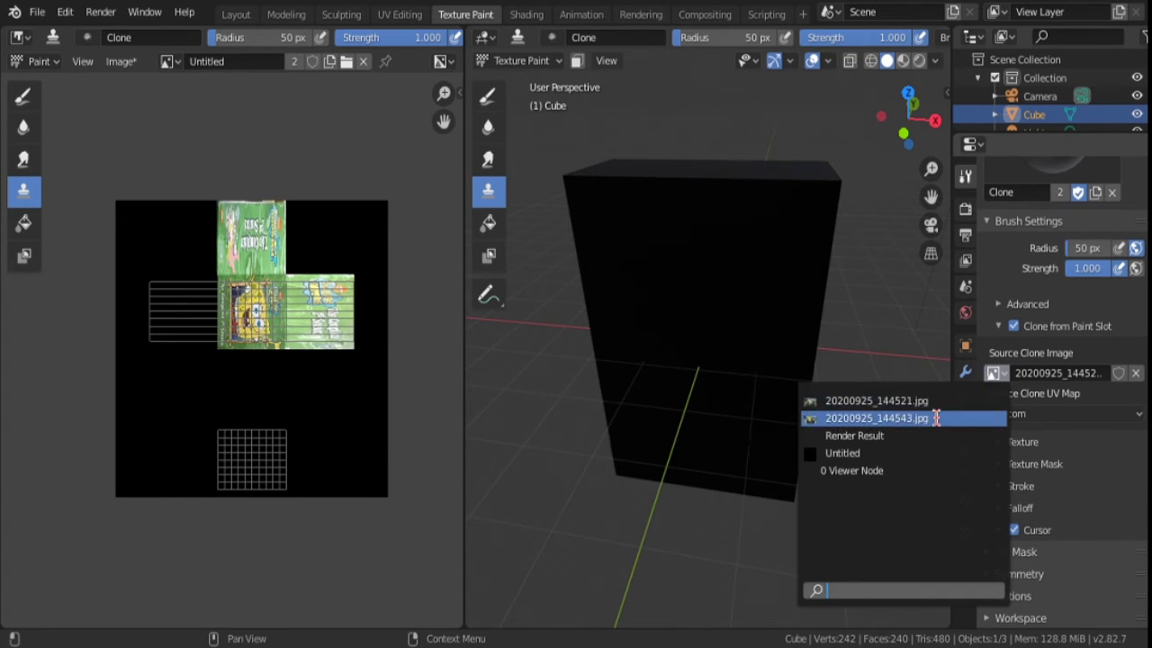
{"action": "left_click", "coordinate": [936, 417]}
{"action": "middle_click_drag", "start_coordinate": [849, 373], "coordinate": [766, 342]}
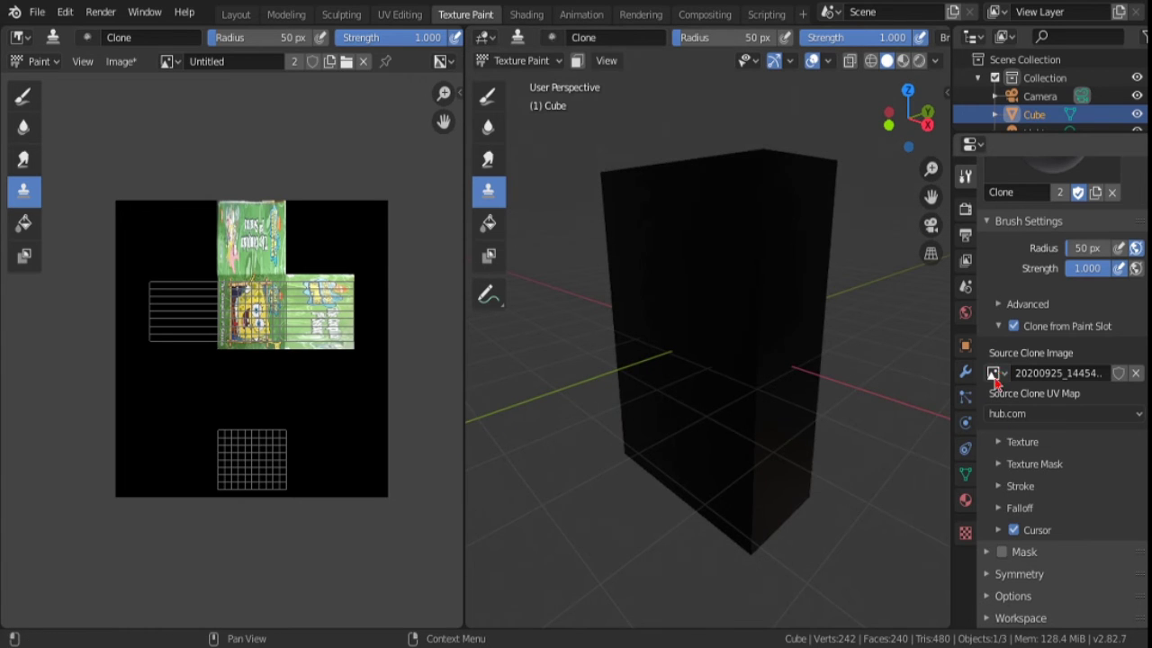
{"action": "left_click", "coordinate": [992, 372]}
{"action": "left_click", "coordinate": [893, 400]}
{"action": "mouse_move", "coordinate": [779, 425]}
{"action": "left_mouse_down"}
{"action": "mouse_move", "coordinate": [715, 399]}
{"action": "mouse_move", "coordinate": [695, 369]}
{"action": "mouse_move", "coordinate": [684, 286]}
{"action": "left_mouse_up"}
Clone-paint box art over the cube's front, sides, Disc 1–3 spines and bubble face
{"action": "left_click_drag", "start_coordinate": [645, 230], "coordinate": [657, 396]}
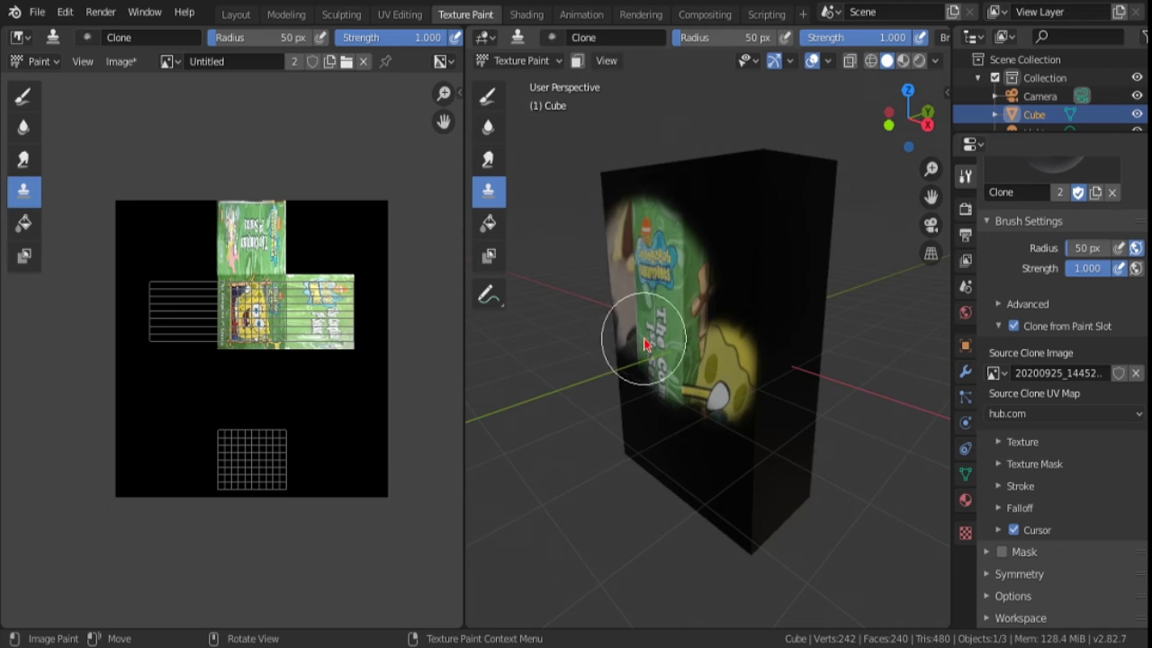
{"action": "left_click", "coordinate": [993, 373]}
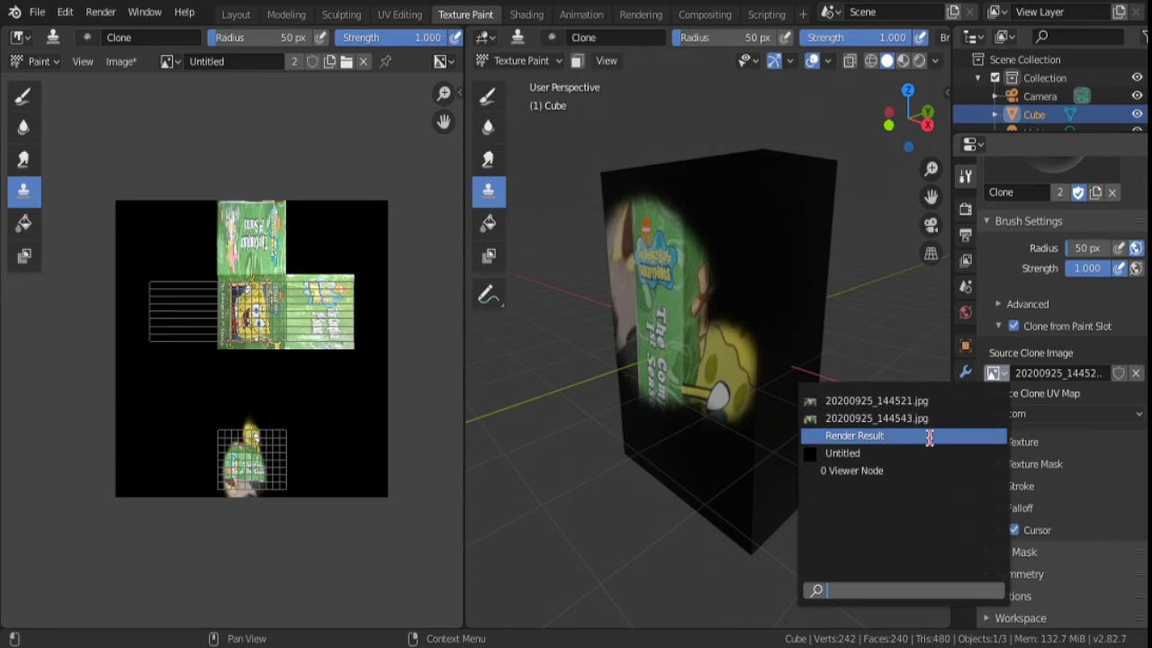
{"action": "mouse_move", "coordinate": [727, 423]}
{"action": "middle_mouse_down"}
{"action": "mouse_move", "coordinate": [692, 481]}
{"action": "mouse_move", "coordinate": [699, 509]}
{"action": "middle_mouse_up"}
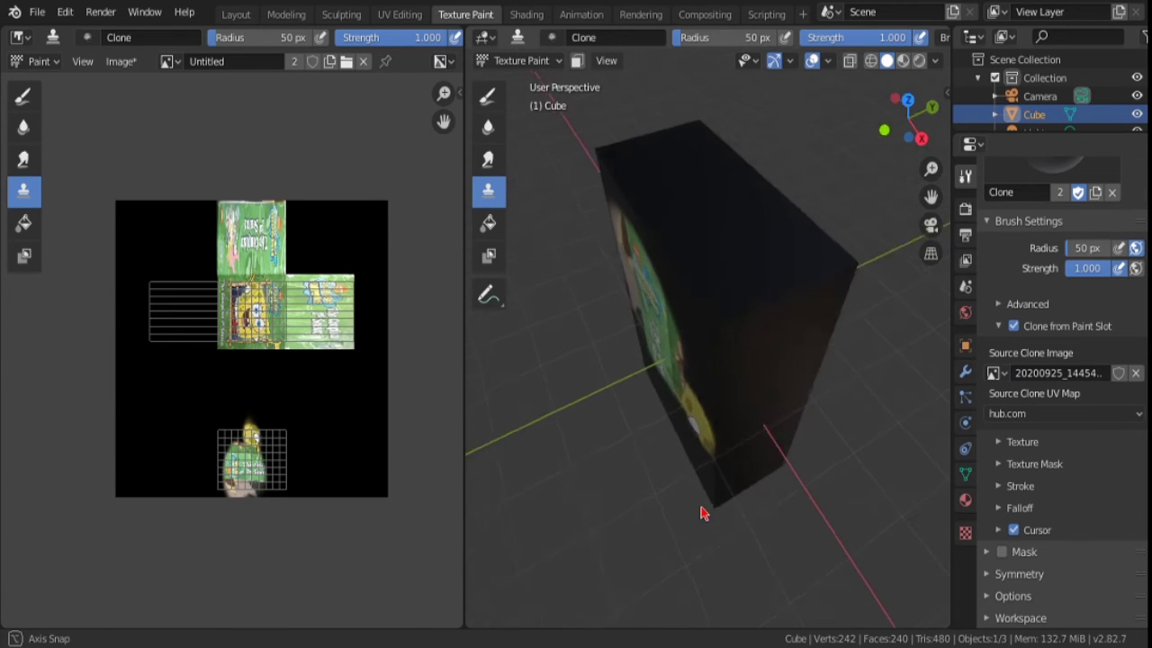
{"action": "mouse_move", "coordinate": [735, 342]}
{"action": "left_mouse_down"}
{"action": "mouse_move", "coordinate": [703, 254]}
{"action": "mouse_move", "coordinate": [766, 287]}
{"action": "mouse_move", "coordinate": [813, 278]}
{"action": "mouse_move", "coordinate": [655, 98]}
{"action": "mouse_move", "coordinate": [653, 312]}
{"action": "mouse_move", "coordinate": [553, 142]}
{"action": "left_mouse_up"}
{"action": "mouse_move", "coordinate": [674, 405]}
{"action": "left_mouse_down"}
{"action": "mouse_move", "coordinate": [783, 450]}
{"action": "mouse_move", "coordinate": [692, 267]}
{"action": "mouse_move", "coordinate": [663, 95]}
{"action": "mouse_move", "coordinate": [700, 320]}
{"action": "left_mouse_up"}
{"action": "middle_click_drag", "start_coordinate": [690, 341], "coordinate": [766, 535]}
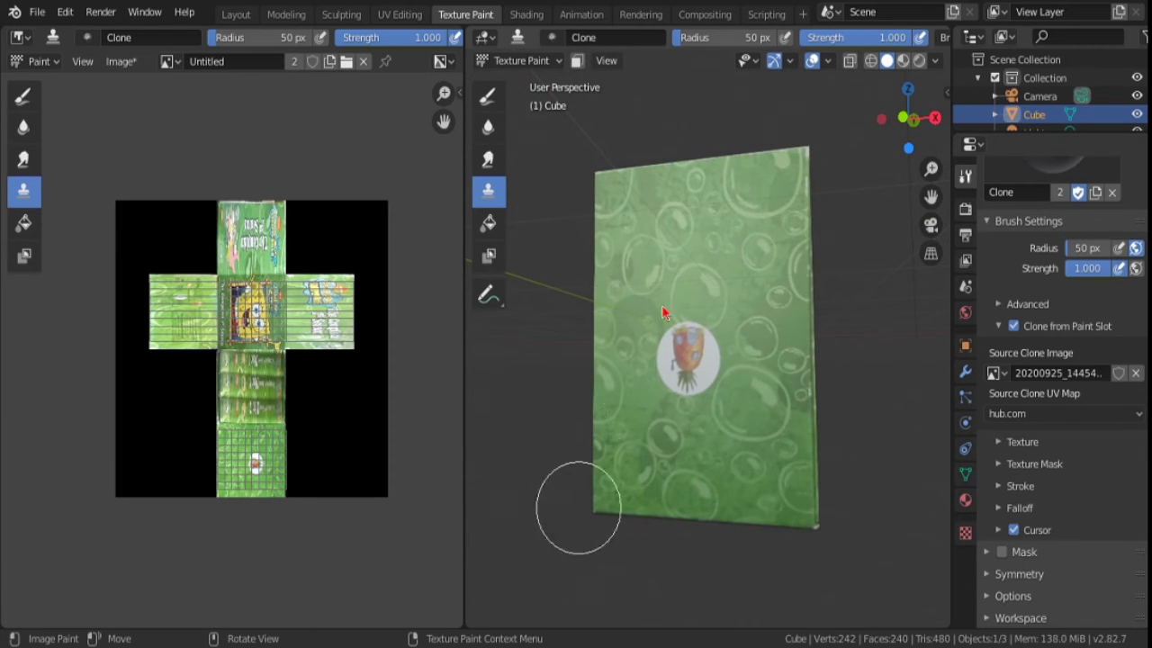
{"action": "mouse_move", "coordinate": [792, 482]}
{"action": "middle_mouse_down"}
{"action": "mouse_move", "coordinate": [715, 399]}
{"action": "mouse_move", "coordinate": [707, 476]}
{"action": "middle_mouse_up"}
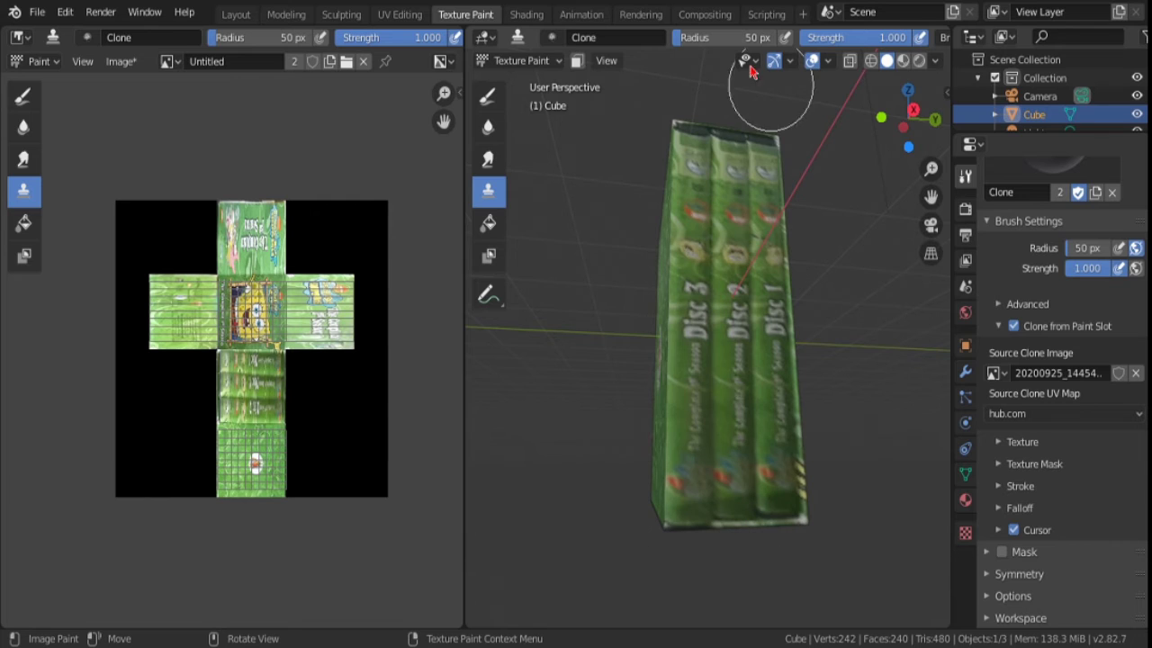
{"action": "middle_click_drag", "start_coordinate": [667, 326], "coordinate": [771, 363]}
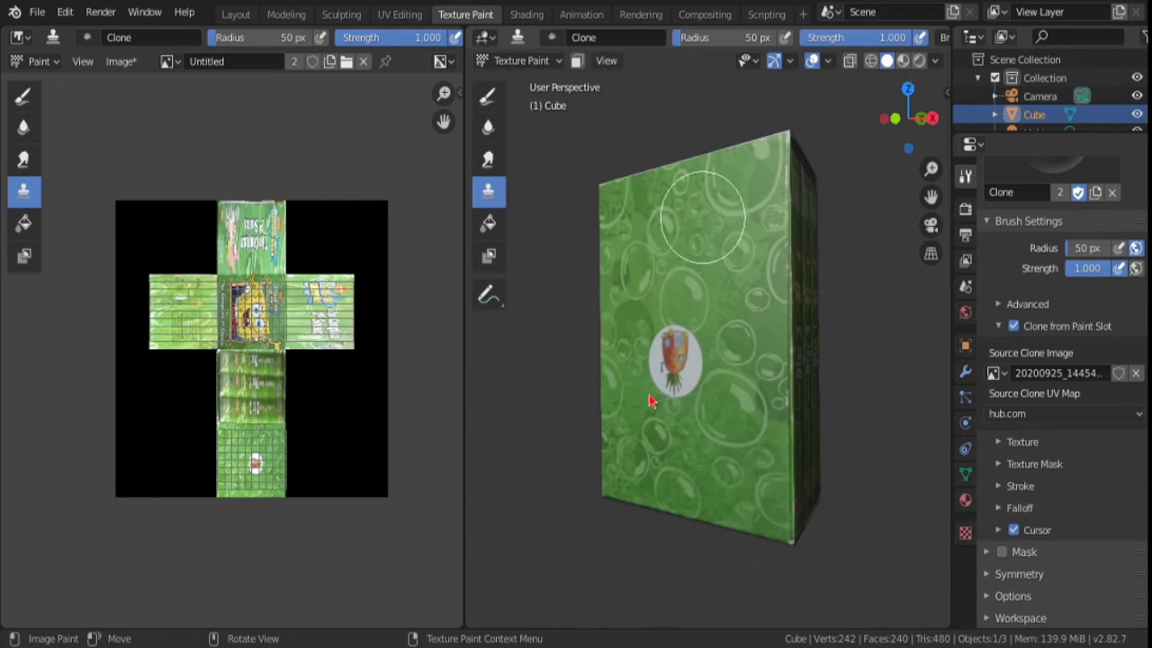
{"action": "middle_click_drag", "start_coordinate": [687, 229], "coordinate": [666, 355]}
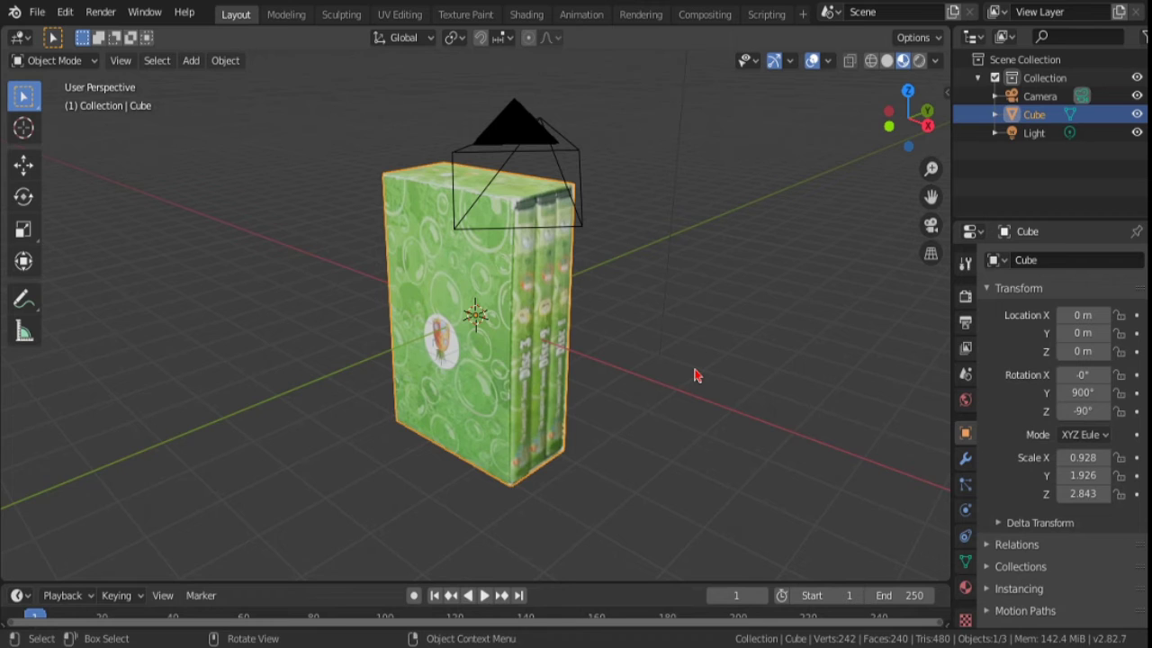
Scale the box thinner along a single axis, bringing its X scale to 0.676
{"action": "mouse_move", "coordinate": [709, 374]}
{"action": "middle_mouse_down"}
{"action": "mouse_move", "coordinate": [591, 203]}
{"action": "mouse_move", "coordinate": [719, 283]}
{"action": "mouse_move", "coordinate": [578, 273]}
{"action": "mouse_move", "coordinate": [687, 246]}
{"action": "mouse_move", "coordinate": [599, 362]}
{"action": "middle_mouse_up"}
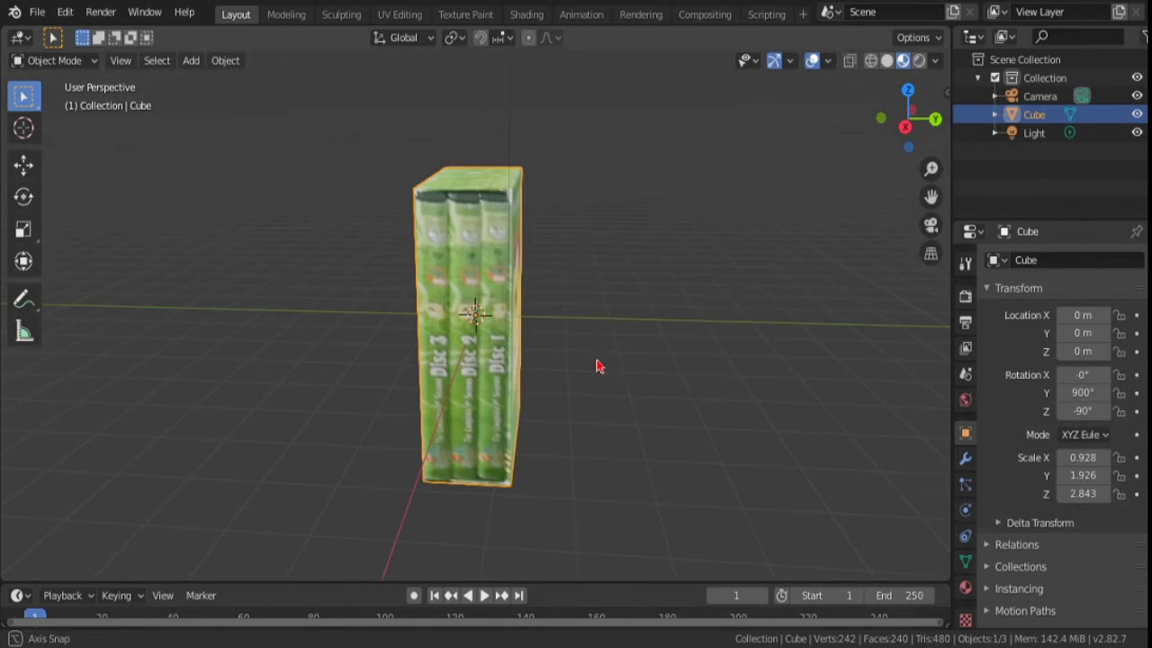
{"action": "key", "text": "s"}
{"action": "key", "text": "x"}
{"action": "key", "text": "z"}
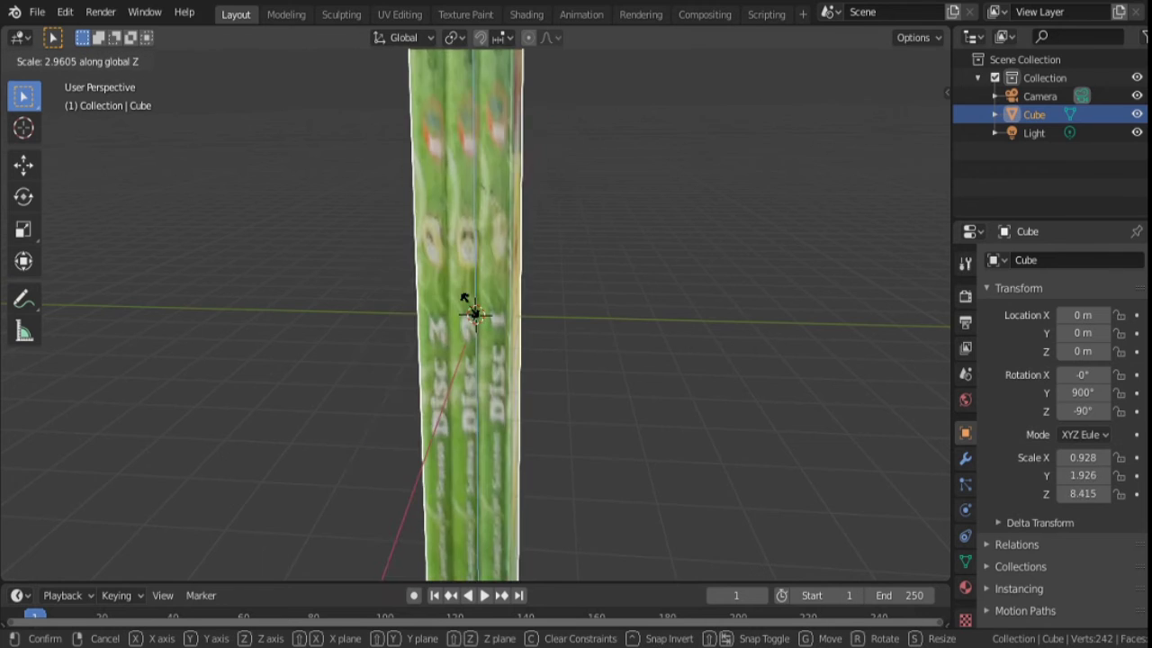
{"action": "key", "text": "x"}
{"action": "key", "text": "y"}
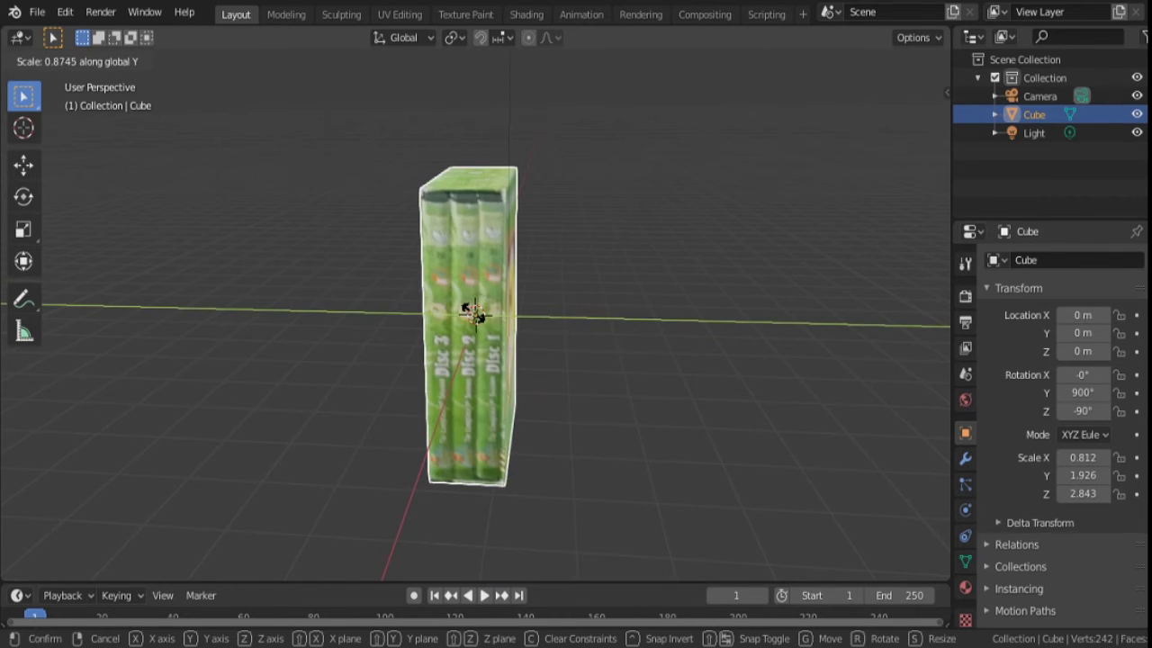
{"action": "left_click", "coordinate": [474, 314]}
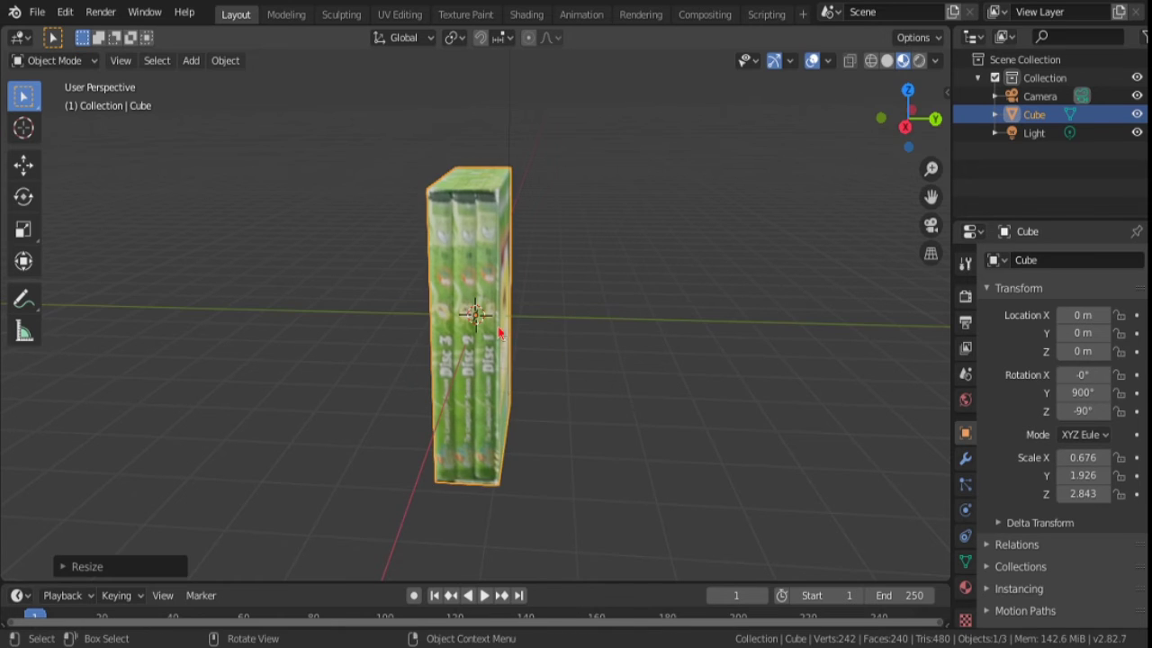
Check the slimmed box's spine and SpongeBob front cover from several angles, then open the File menu
{"action": "mouse_move", "coordinate": [475, 314]}
{"action": "middle_mouse_down"}
{"action": "mouse_move", "coordinate": [199, 314]}
{"action": "mouse_move", "coordinate": [249, 326]}
{"action": "mouse_move", "coordinate": [509, 192]}
{"action": "mouse_move", "coordinate": [437, 72]}
{"action": "mouse_move", "coordinate": [407, 427]}
{"action": "mouse_move", "coordinate": [185, 424]}
{"action": "mouse_move", "coordinate": [197, 424]}
{"action": "middle_mouse_up"}
{"action": "scroll", "coordinate": [321, 350], "scroll_direction": "up", "scroll_amount": 3}
{"action": "scroll", "coordinate": [322, 351], "scroll_direction": "up", "scroll_amount": 4}
{"action": "scroll", "coordinate": [322, 351], "scroll_direction": "down", "scroll_amount": 5}
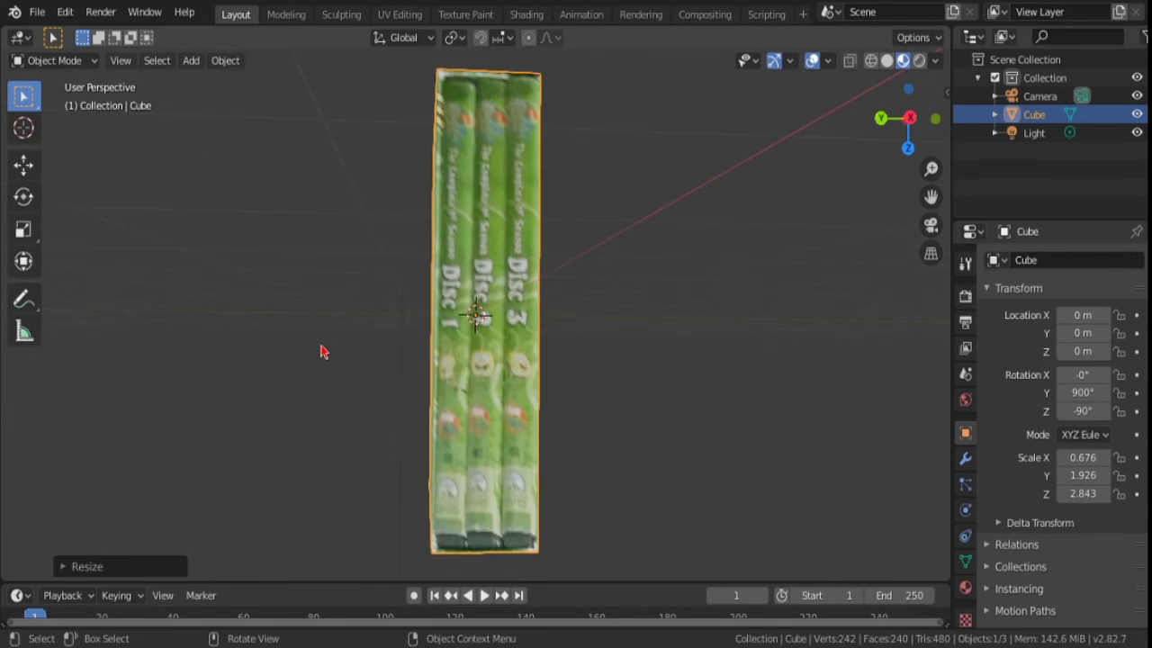
{"action": "middle_click_drag", "start_coordinate": [321, 351], "coordinate": [662, 349]}
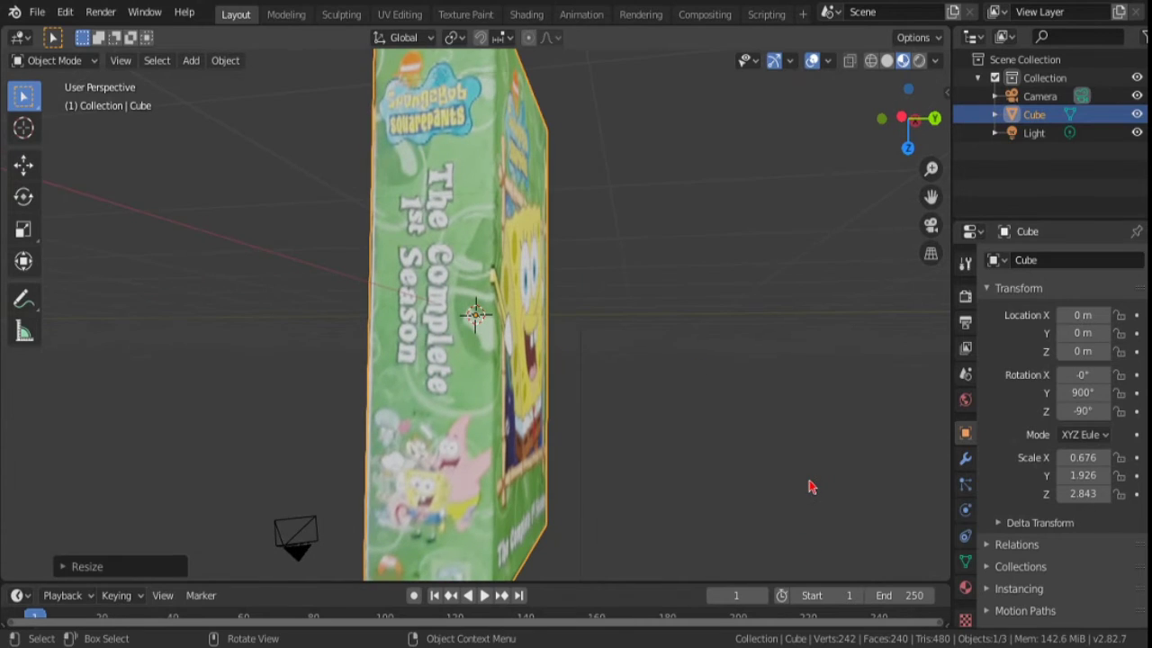
{"action": "scroll", "coordinate": [301, 226], "scroll_direction": "down", "scroll_amount": 2}
{"action": "scroll", "coordinate": [586, 262], "scroll_direction": "down", "scroll_amount": 3}
{"action": "middle_click_drag", "start_coordinate": [586, 262], "coordinate": [396, 258]}
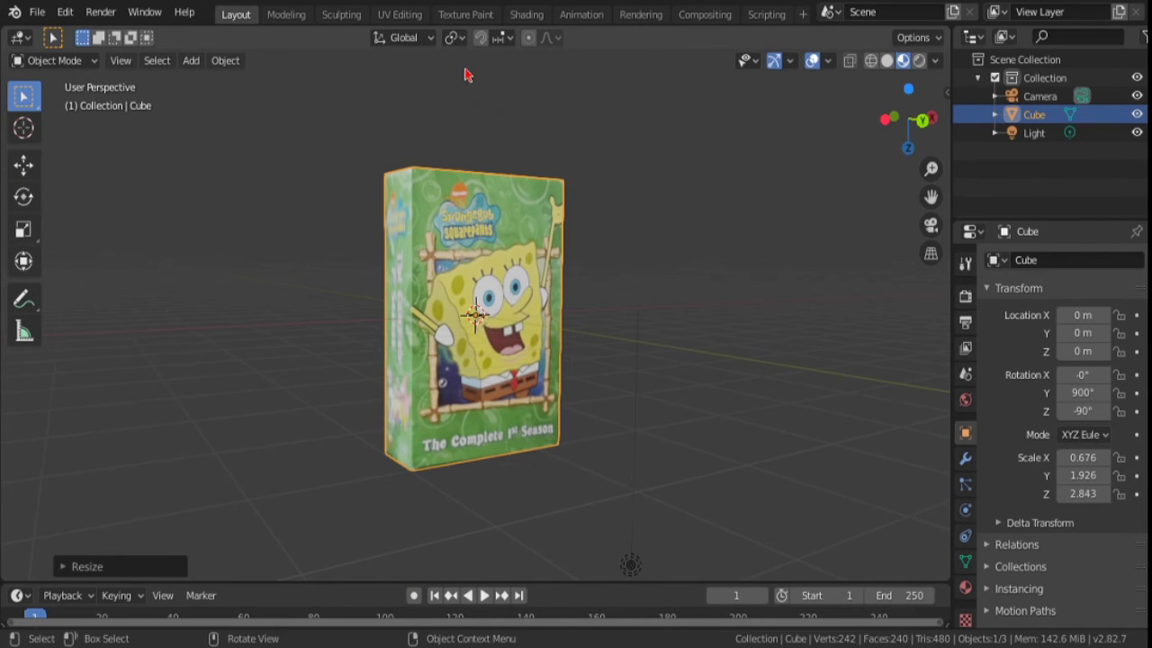
{"action": "left_click", "coordinate": [483, 18]}
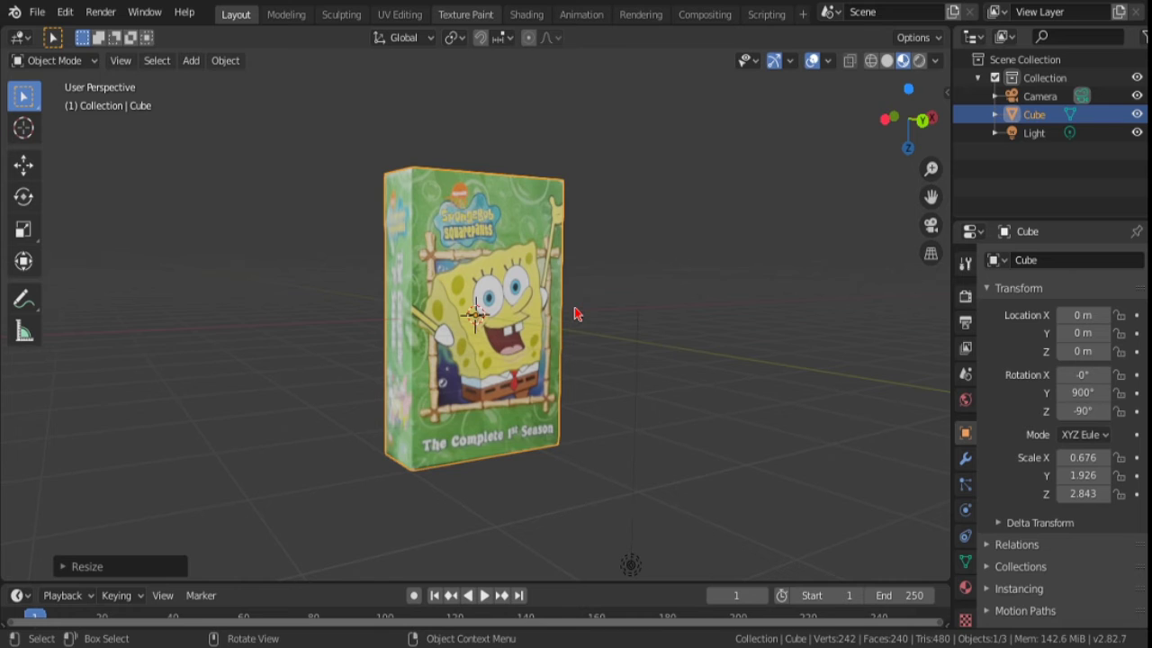
{"action": "middle_click_drag", "start_coordinate": [738, 223], "coordinate": [468, 309]}
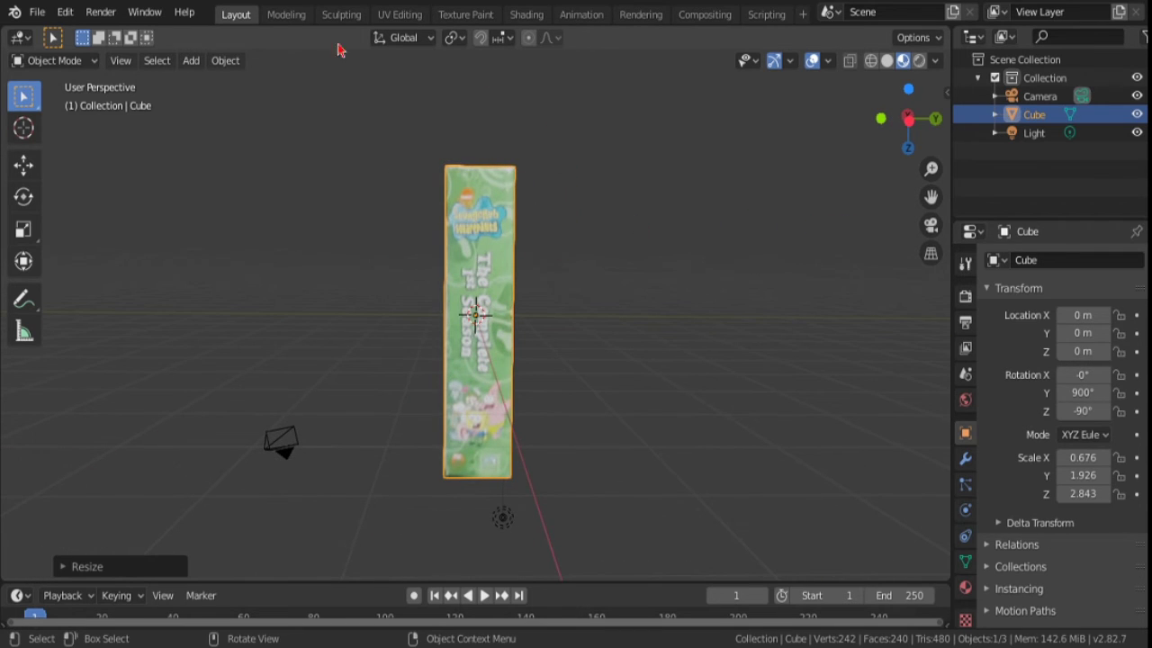
{"action": "left_click", "coordinate": [37, 13]}
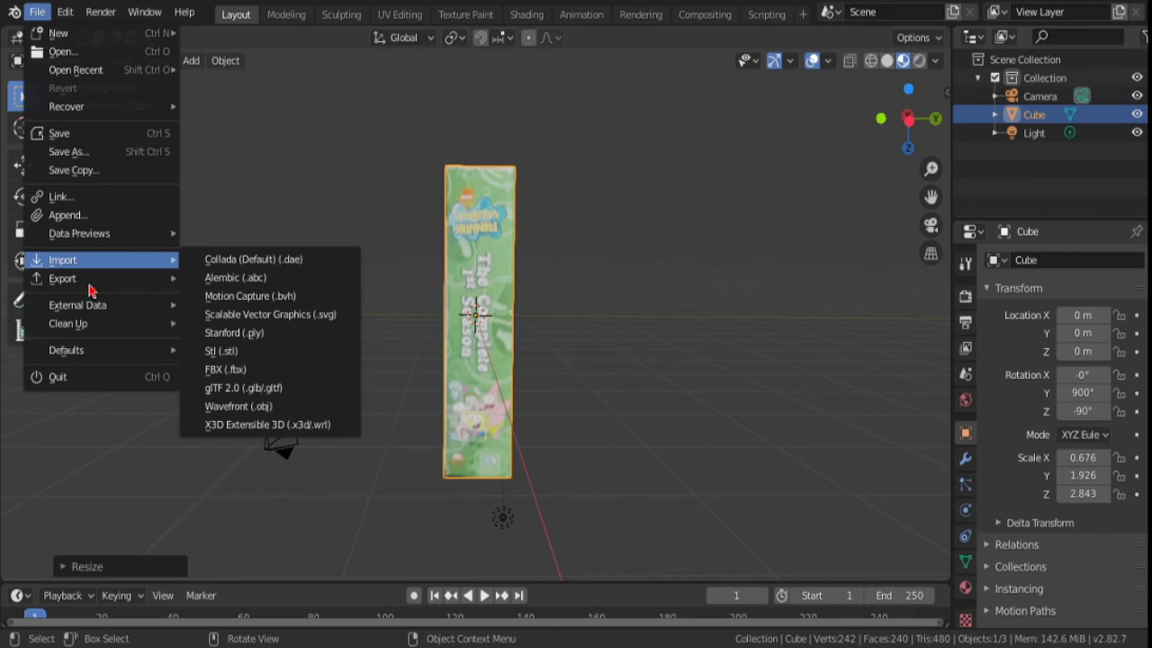
{"action": "mouse_move", "coordinate": [62, 278]}
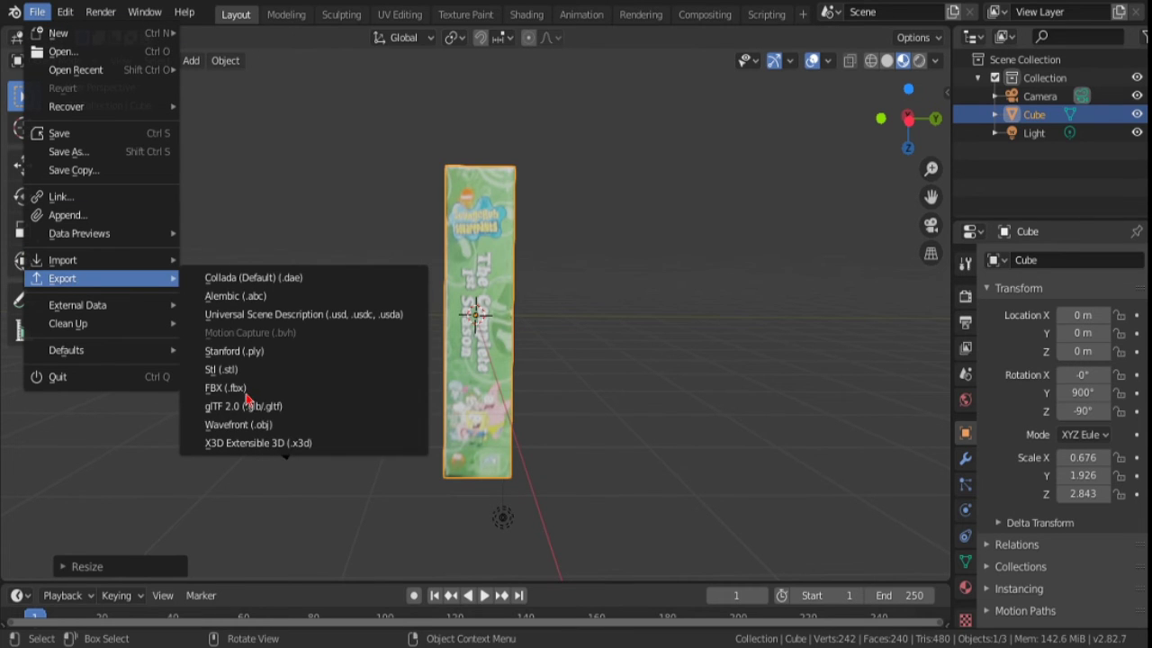
Start a Wavefront OBJ export and browse to the modle folder on the Desktop
{"action": "left_click", "coordinate": [252, 423]}
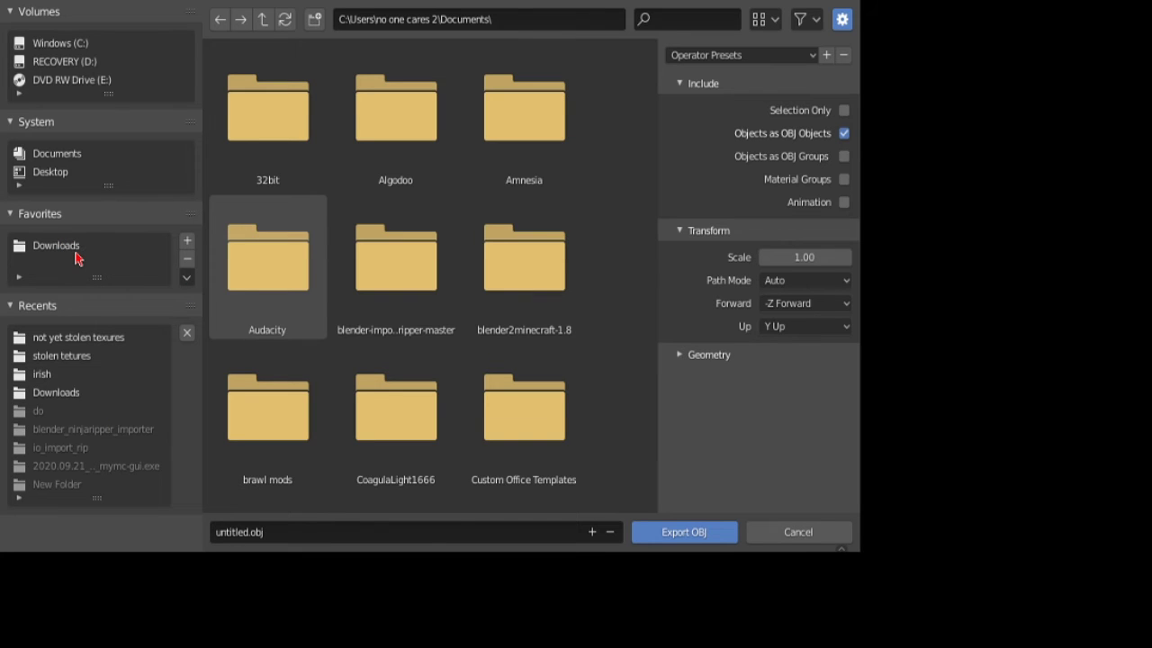
{"action": "left_click", "coordinate": [56, 357]}
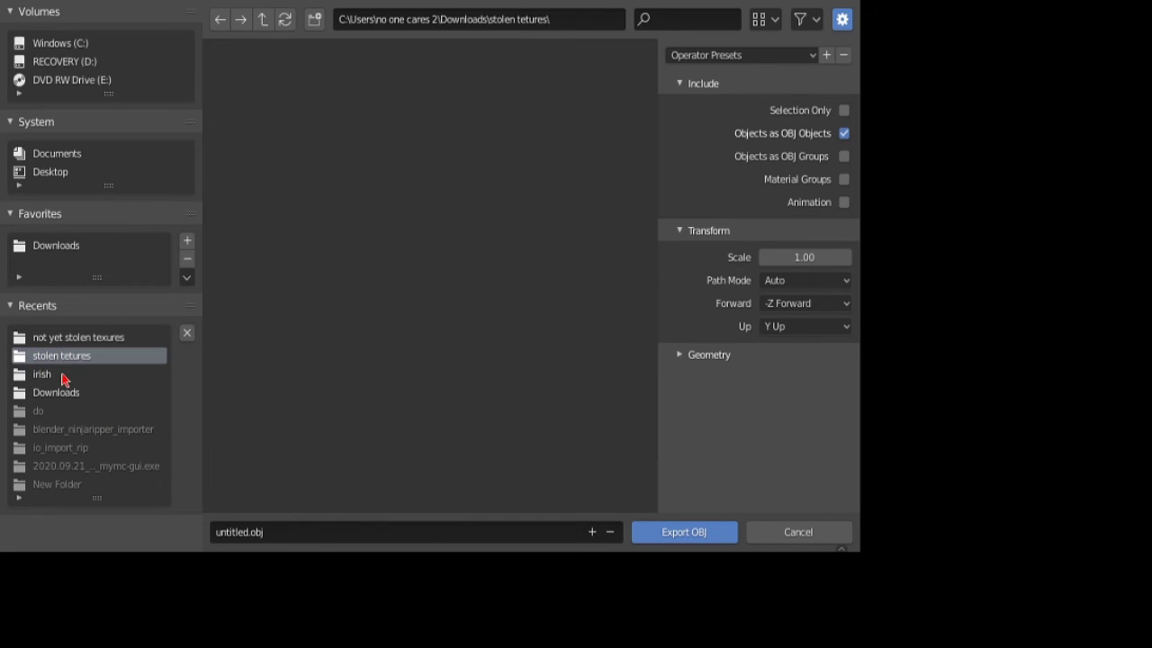
{"action": "left_click", "coordinate": [74, 395]}
{"action": "right_click", "coordinate": [300, 261]}
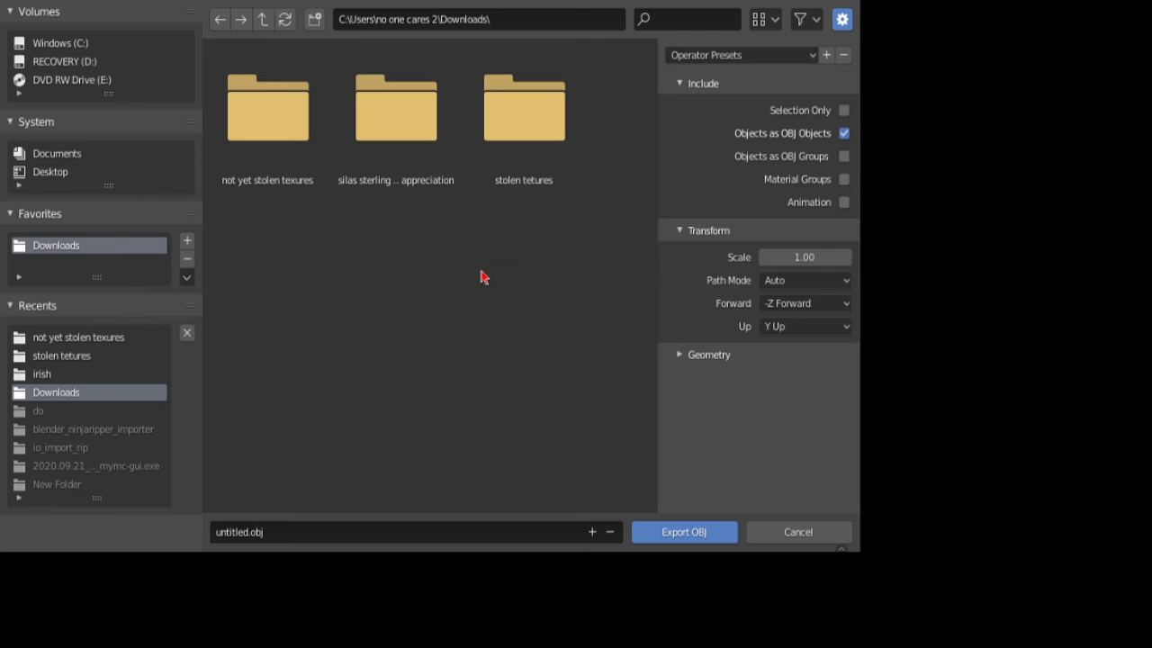
{"action": "left_click", "coordinate": [42, 174]}
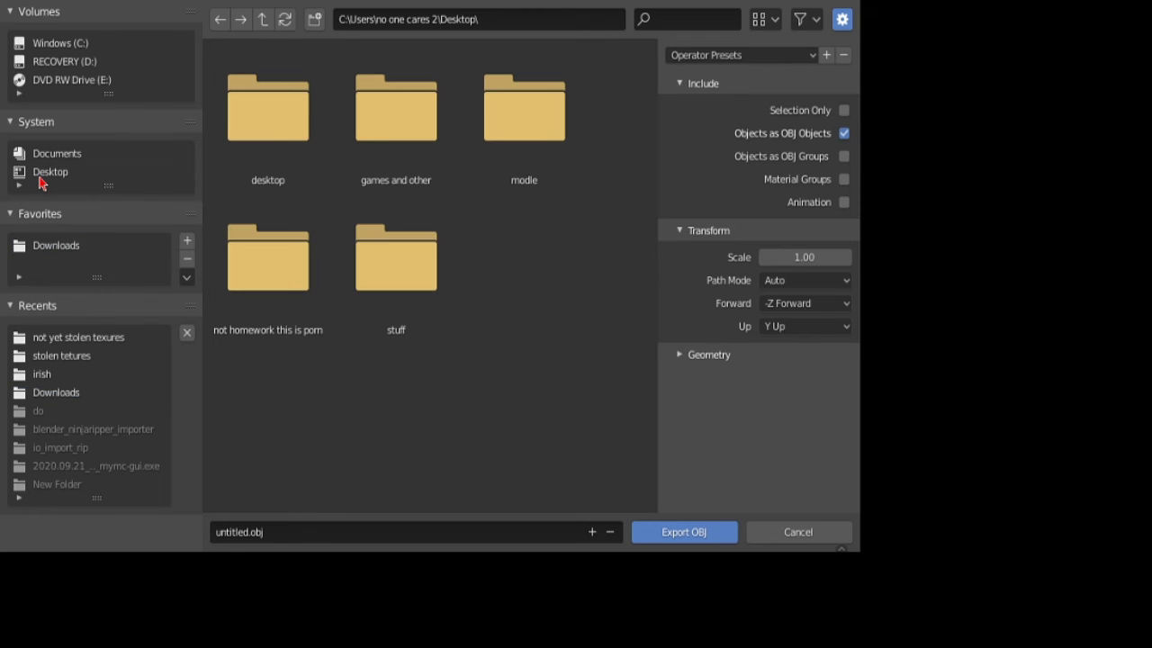
{"action": "left_click", "coordinate": [552, 139]}
{"action": "double_click", "coordinate": [551, 139]}
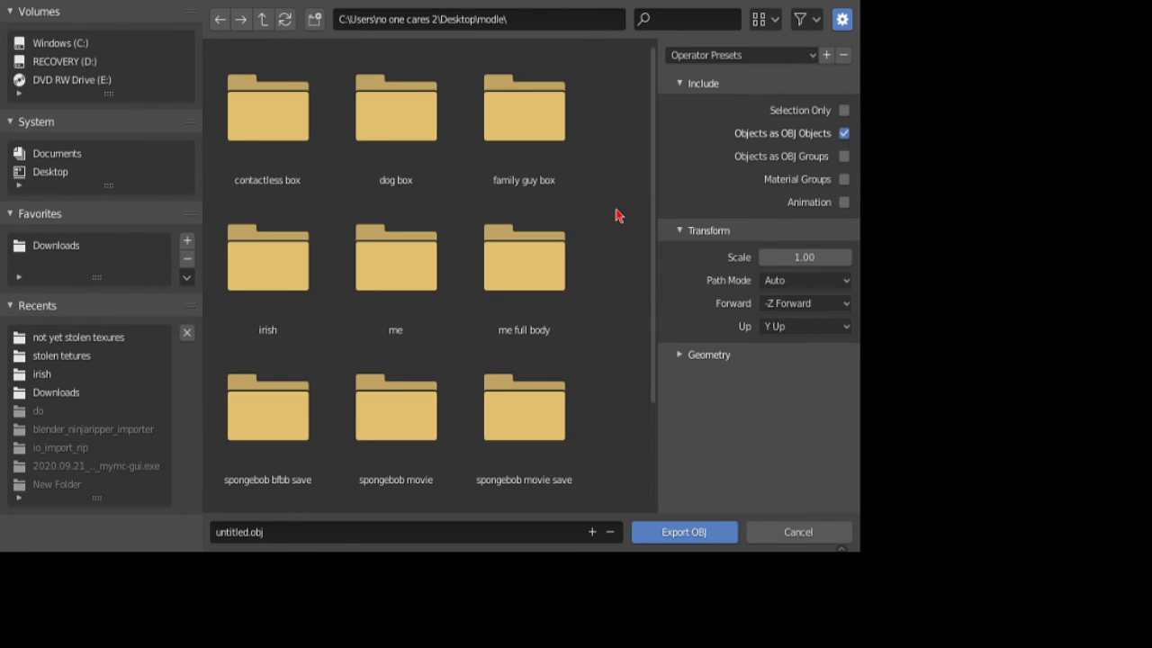
Create a new spongebob folder in modle and export untitled.obj into it
{"action": "right_click", "coordinate": [616, 213]}
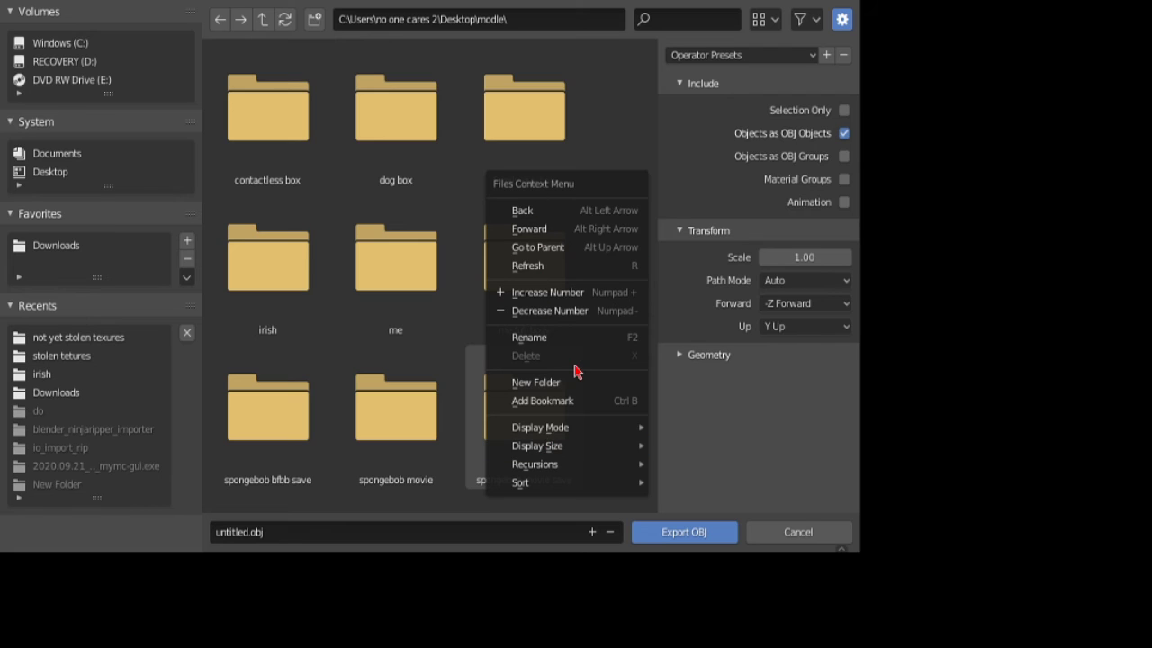
{"action": "left_click", "coordinate": [539, 381]}
{"action": "type", "text": "spongebob"}
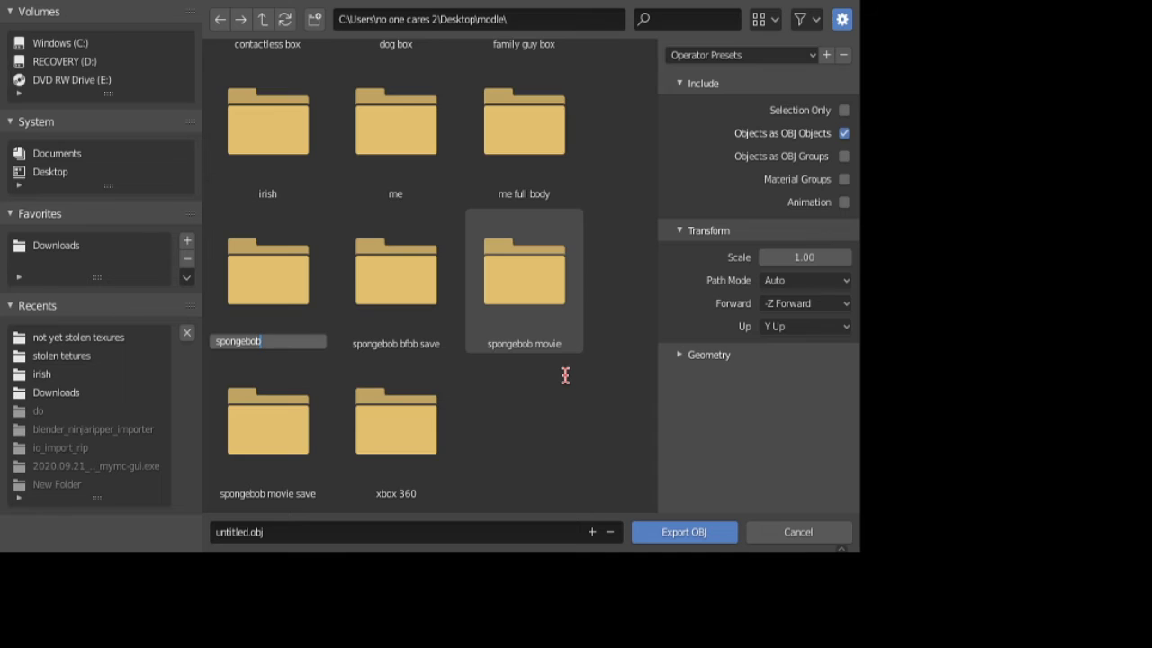
{"action": "key", "text": "Return"}
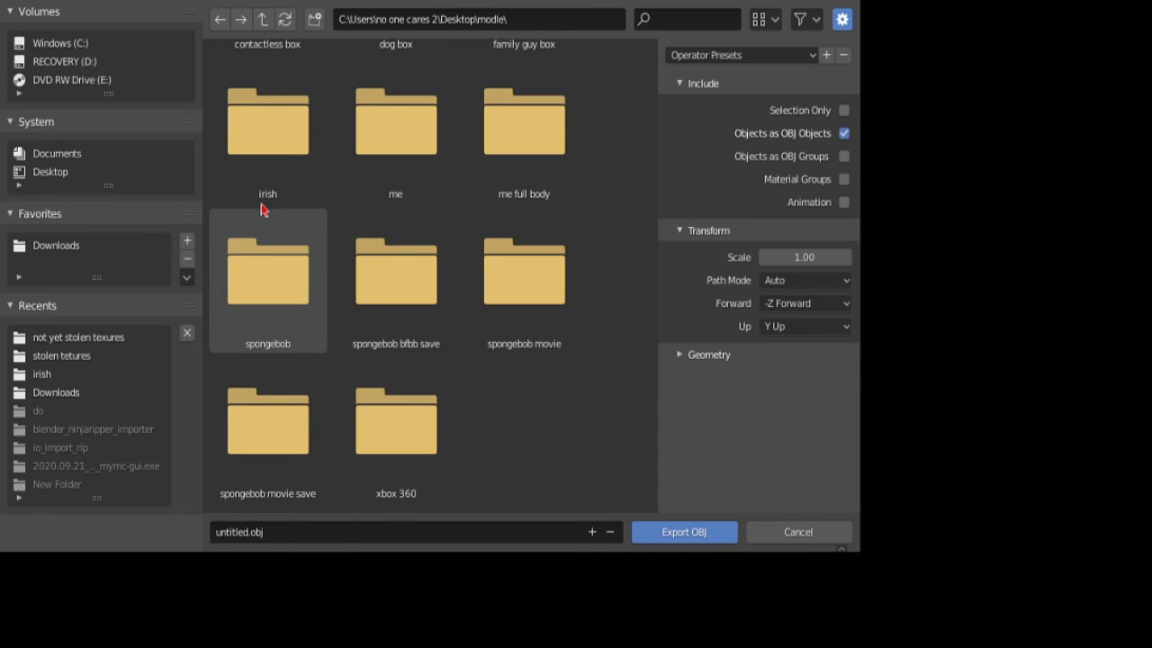
{"action": "right_click", "coordinate": [268, 337]}
{"action": "left_click", "coordinate": [319, 327]}
{"action": "double_click", "coordinate": [306, 319]}
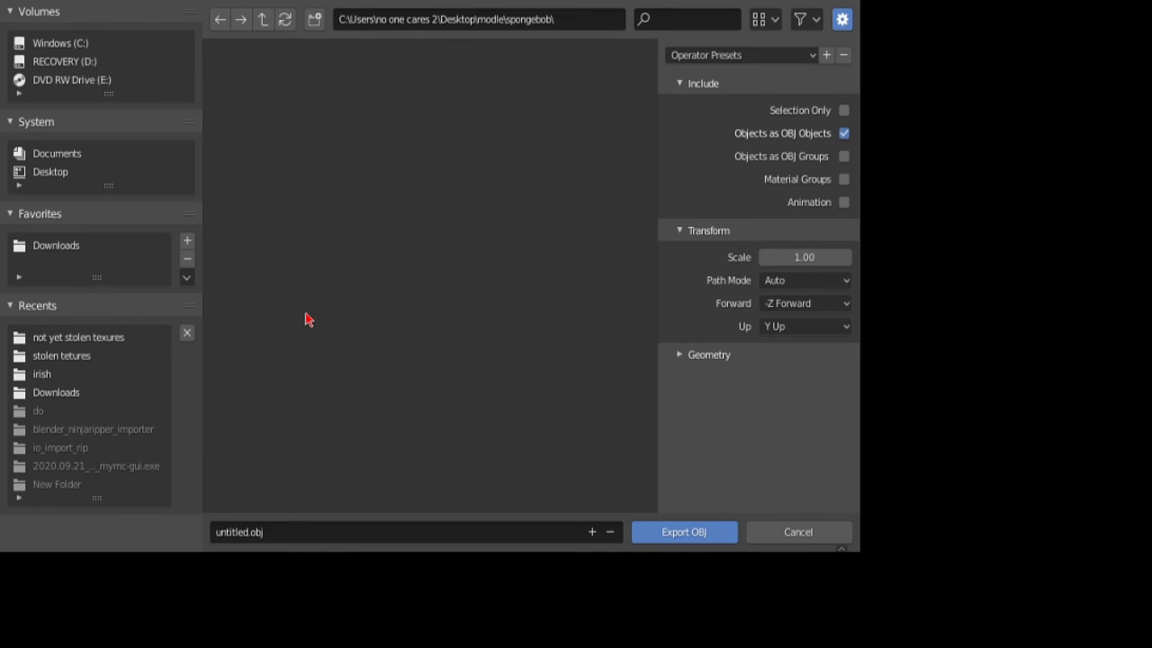
{"action": "left_click", "coordinate": [675, 538]}
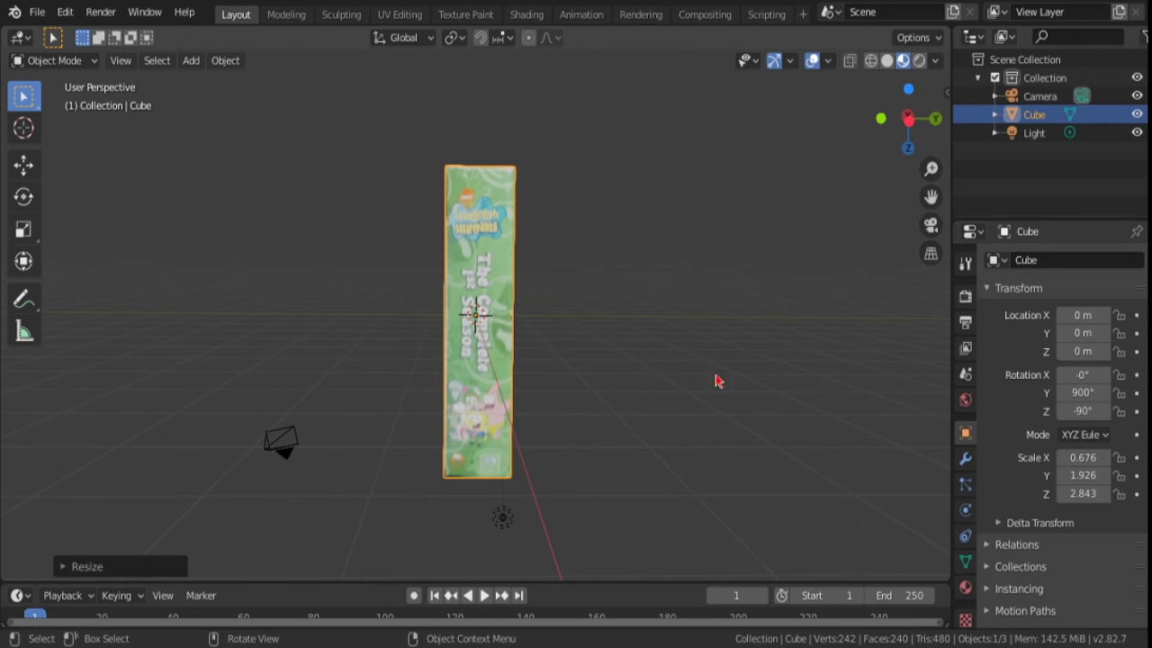
Select the whole box in UV Editing and apply a 5° Limited Dissolve, leaving 8 vertices and 6 faces
{"action": "left_click", "coordinate": [532, 14]}
{"action": "left_click", "coordinate": [466, 14]}
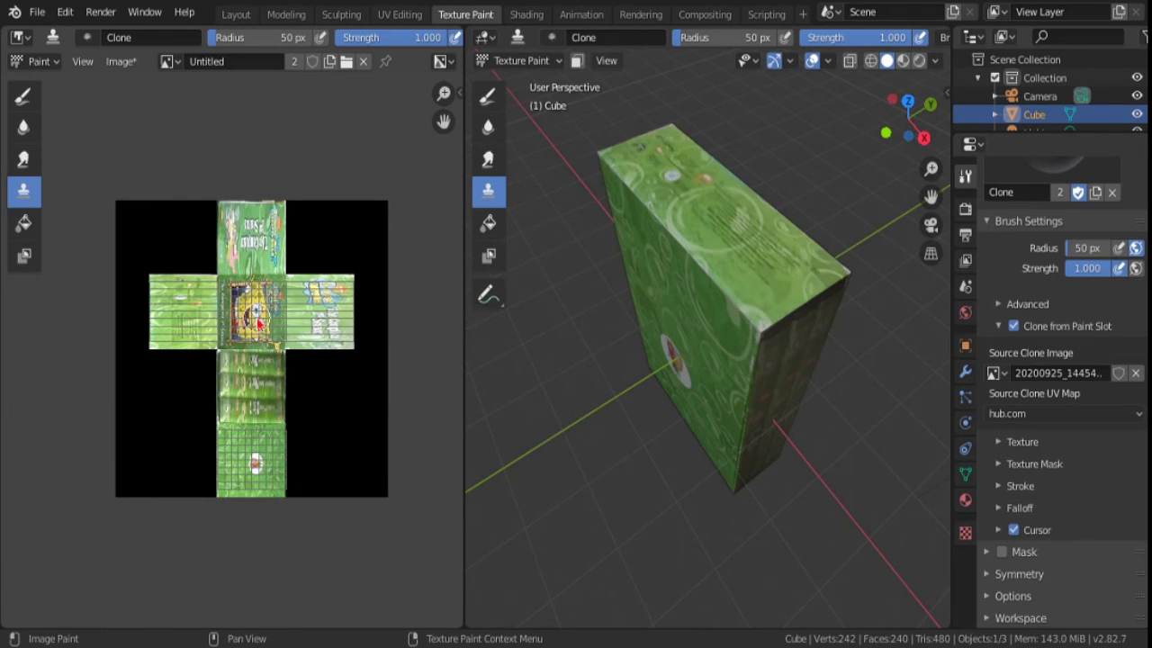
{"action": "scroll", "coordinate": [258, 324], "scroll_direction": "up", "scroll_amount": 3}
{"action": "scroll", "coordinate": [288, 342], "scroll_direction": "down", "scroll_amount": 1}
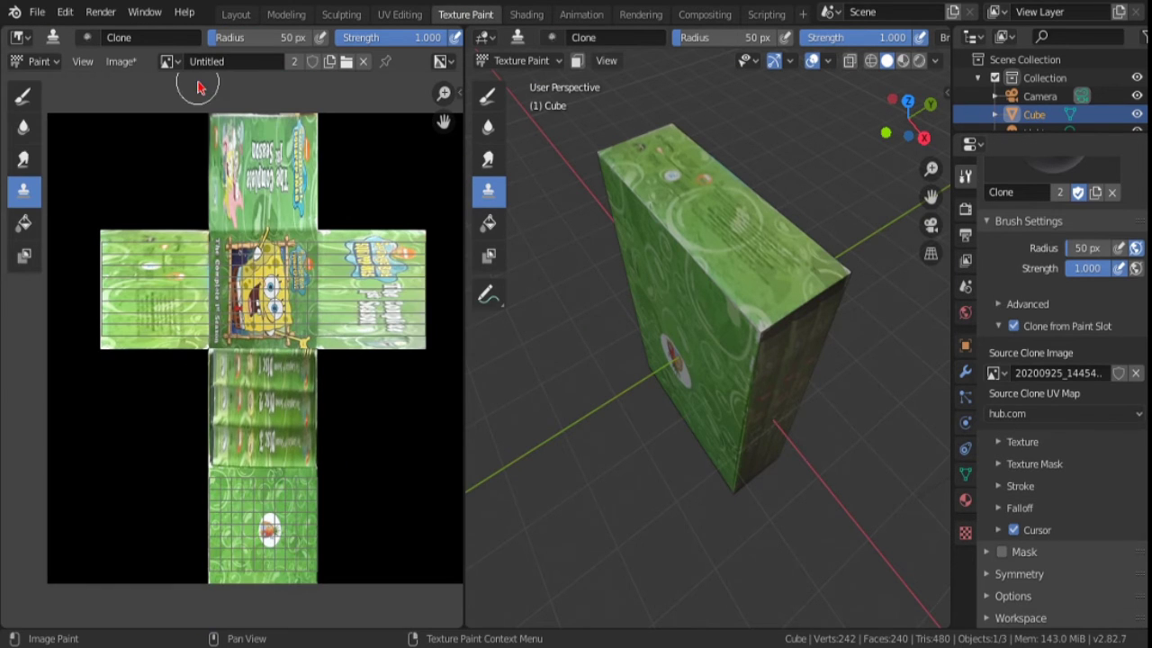
{"action": "left_click", "coordinate": [399, 15]}
{"action": "key", "text": "a"}
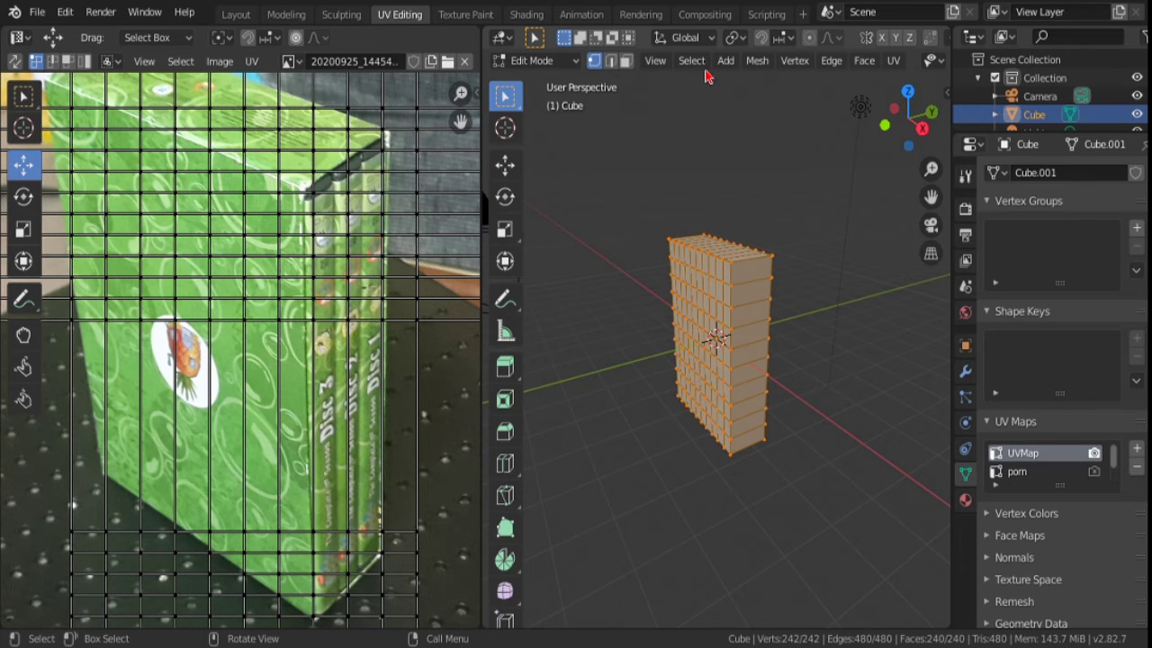
{"action": "left_click", "coordinate": [757, 60]}
{"action": "mouse_move", "coordinate": [780, 454]}
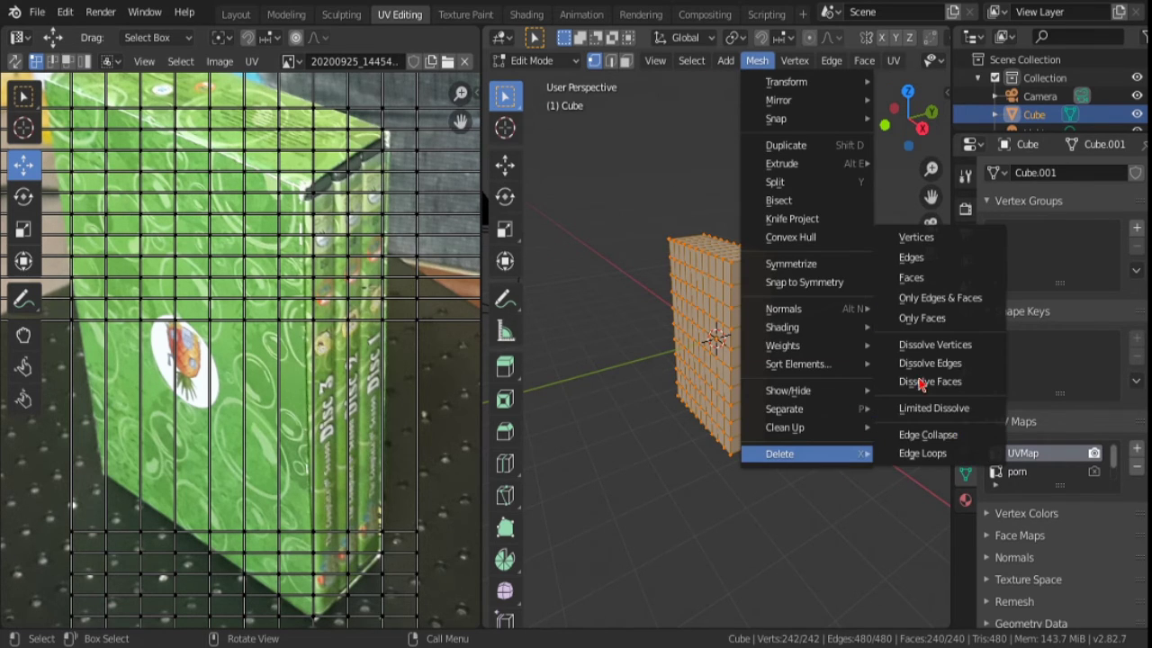
{"action": "left_click", "coordinate": [933, 408]}
{"action": "mouse_move", "coordinate": [764, 404]}
{"action": "middle_mouse_down"}
{"action": "mouse_move", "coordinate": [527, 386]}
{"action": "mouse_move", "coordinate": [661, 367]}
{"action": "mouse_move", "coordinate": [558, 409]}
{"action": "mouse_move", "coordinate": [576, 387]}
{"action": "middle_mouse_up"}
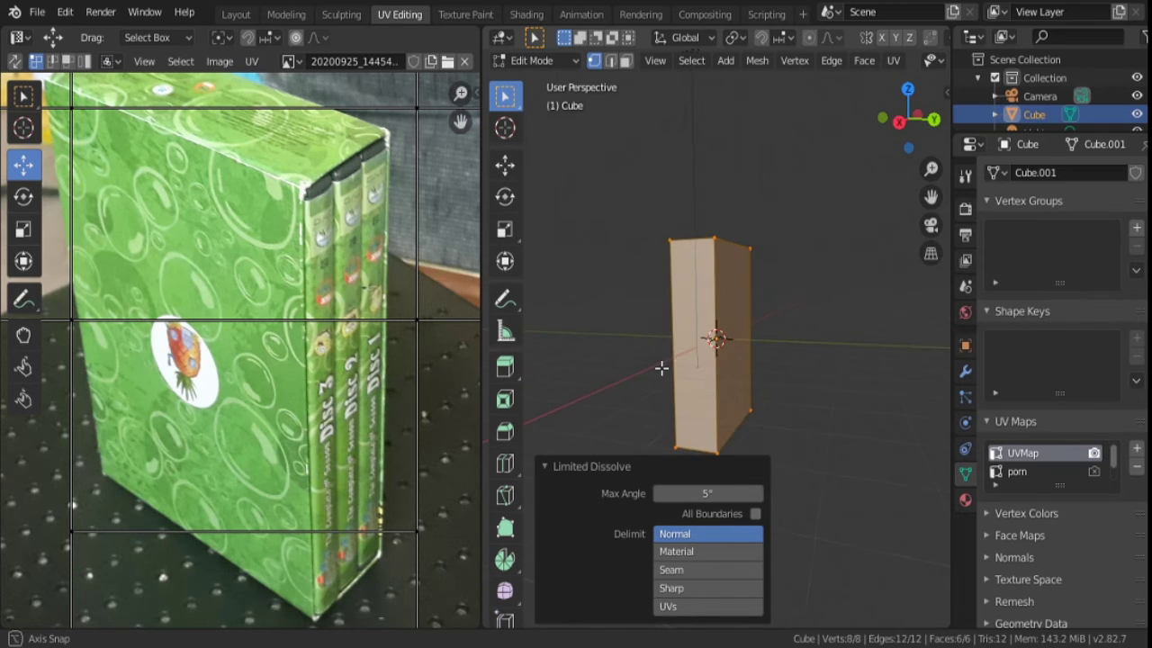
{"action": "scroll", "coordinate": [243, 342], "scroll_direction": "down", "scroll_amount": 3}
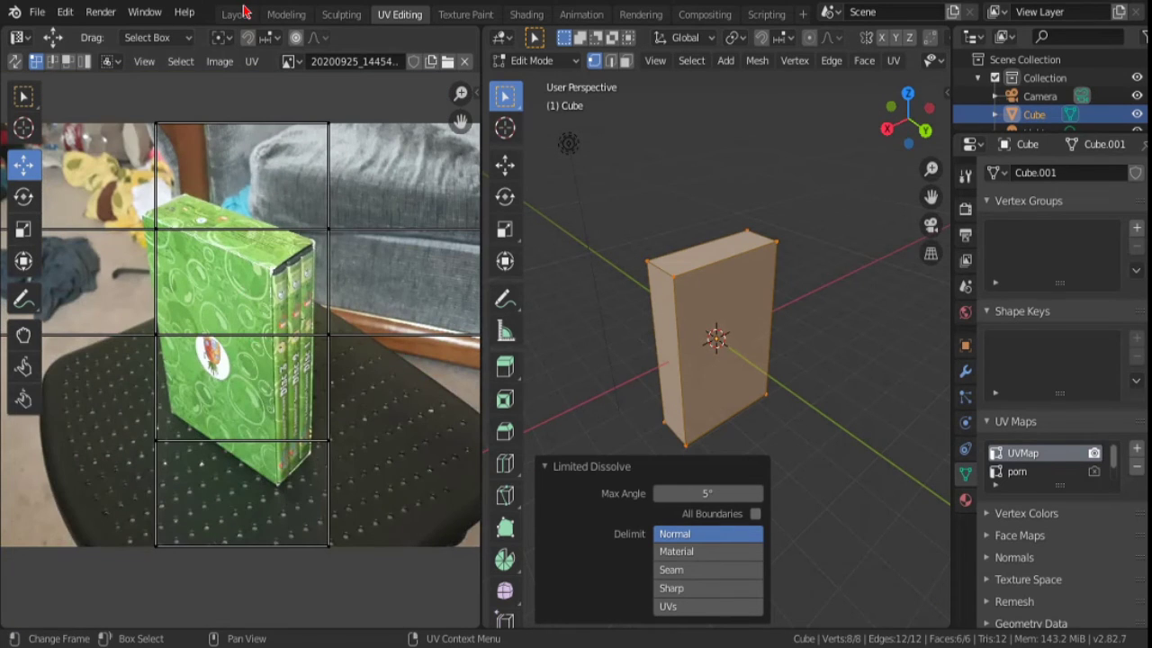
{"action": "left_click", "coordinate": [37, 16]}
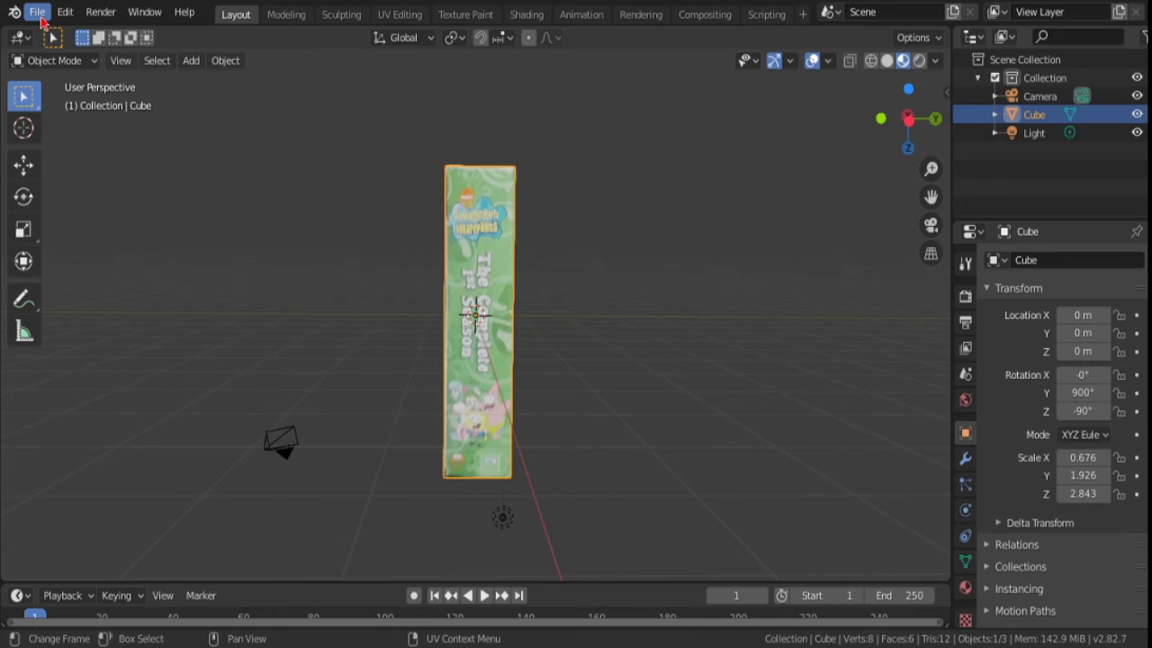
Re-export the simplified box as a Wavefront OBJ, producing untitled.obj and untitled.mtl in spongebob
{"action": "left_click", "coordinate": [40, 15]}
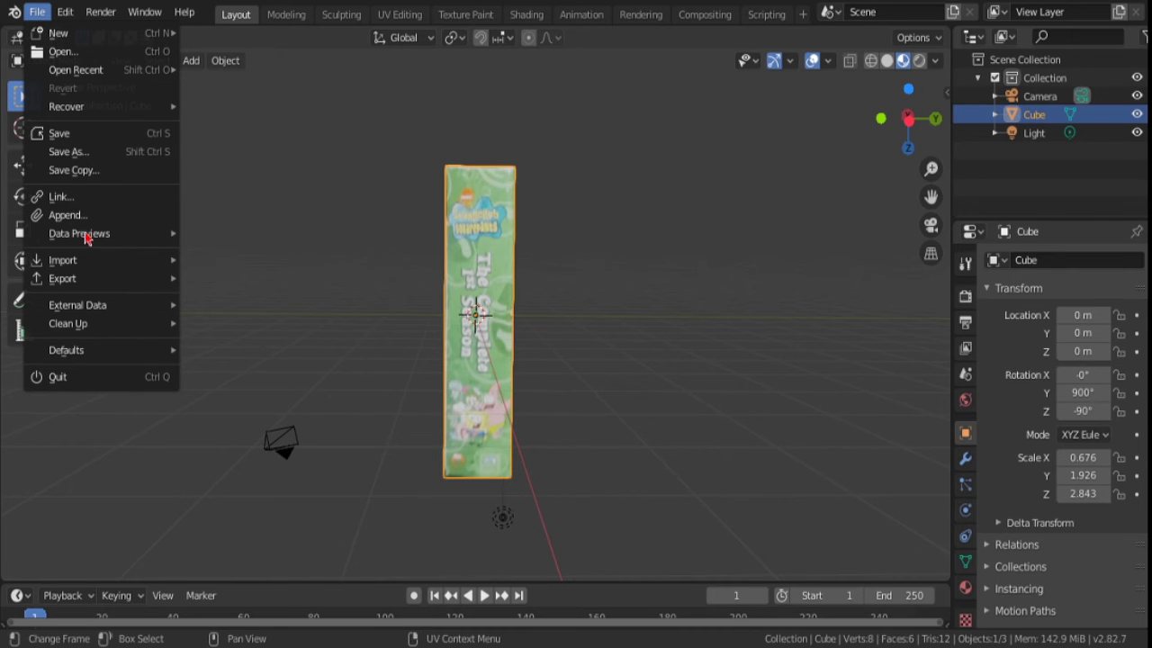
{"action": "mouse_move", "coordinate": [602, 323]}
{"action": "middle_mouse_down"}
{"action": "mouse_move", "coordinate": [625, 337]}
{"action": "mouse_move", "coordinate": [669, 312]}
{"action": "mouse_move", "coordinate": [578, 348]}
{"action": "middle_mouse_up"}
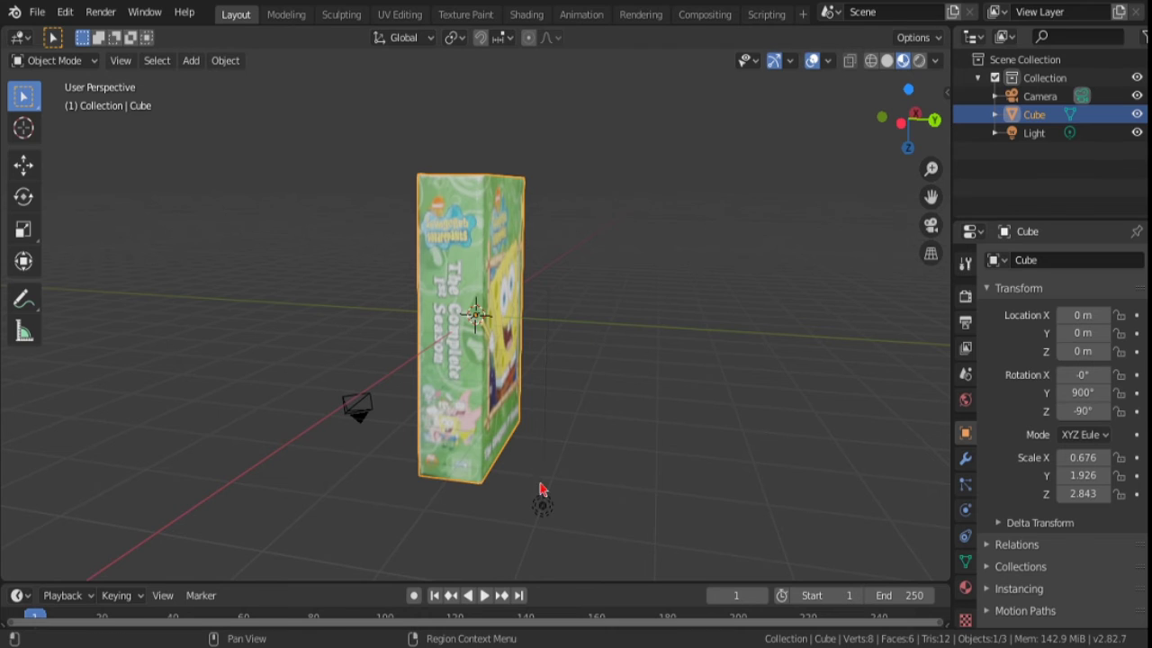
{"action": "left_click", "coordinate": [47, 16]}
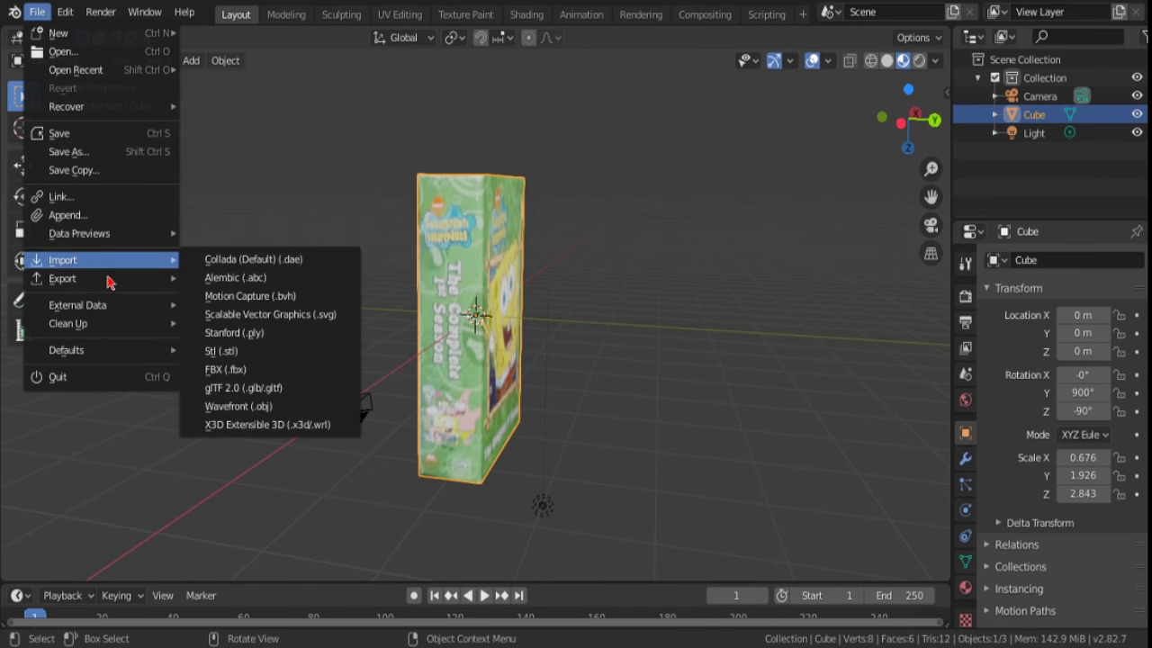
{"action": "mouse_move", "coordinate": [62, 278]}
{"action": "left_click", "coordinate": [238, 424]}
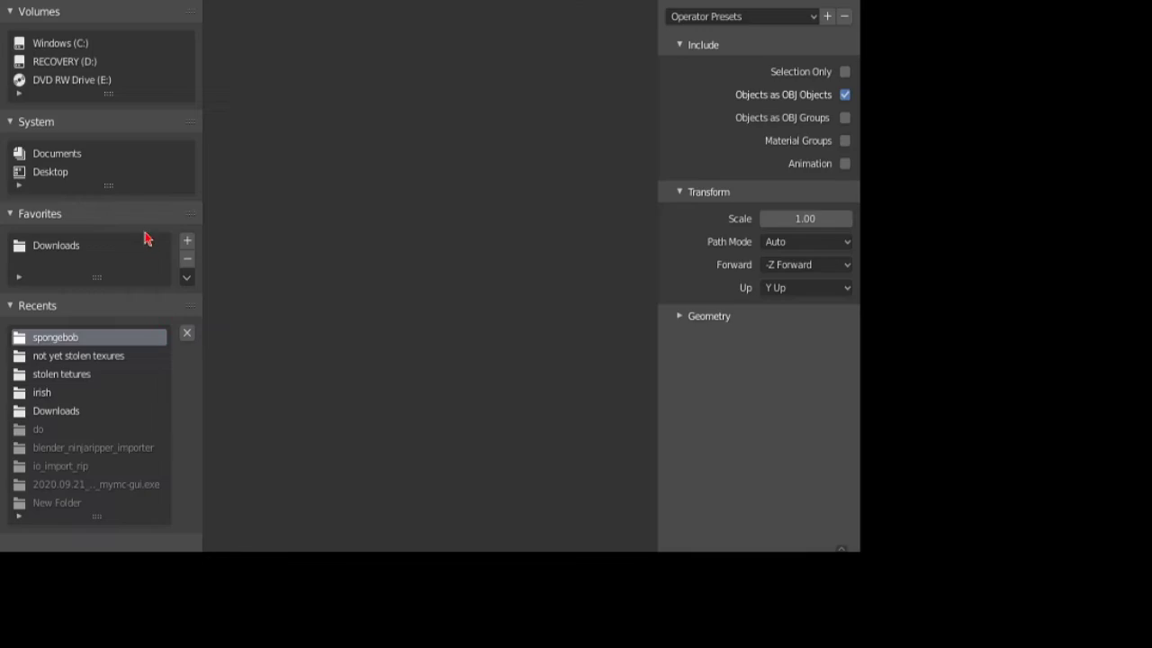
{"action": "left_click", "coordinate": [684, 539]}
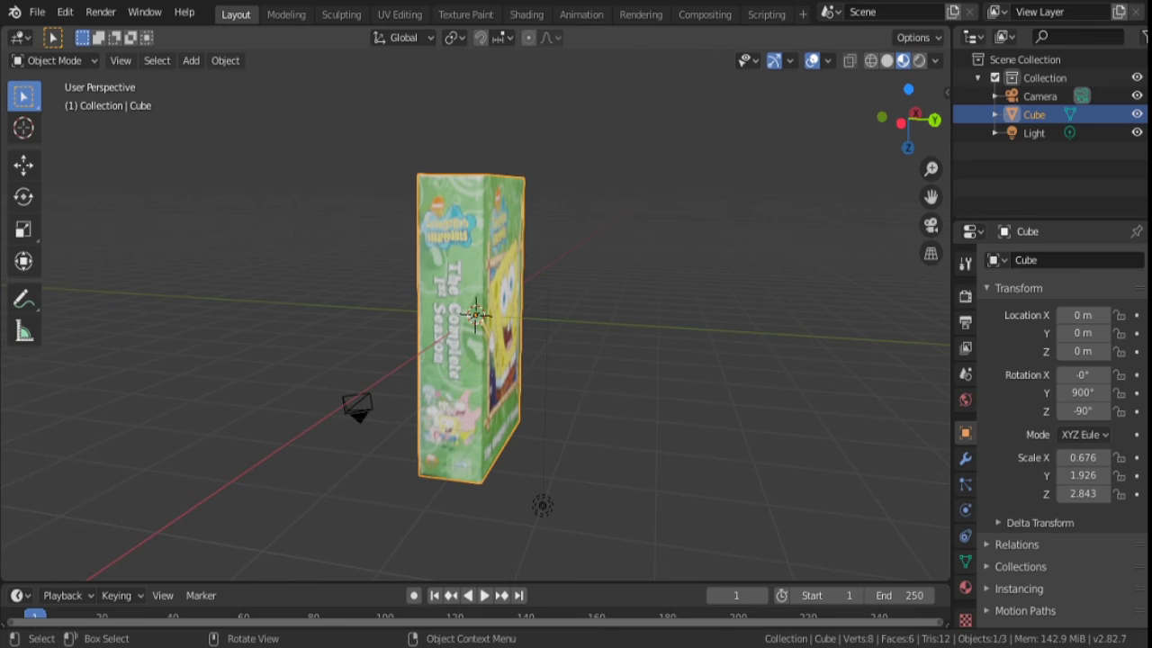
Save the painted texture as Untitled.png in Desktop\modle\spongebob
{"action": "left_click", "coordinate": [466, 14]}
{"action": "left_click", "coordinate": [122, 62]}
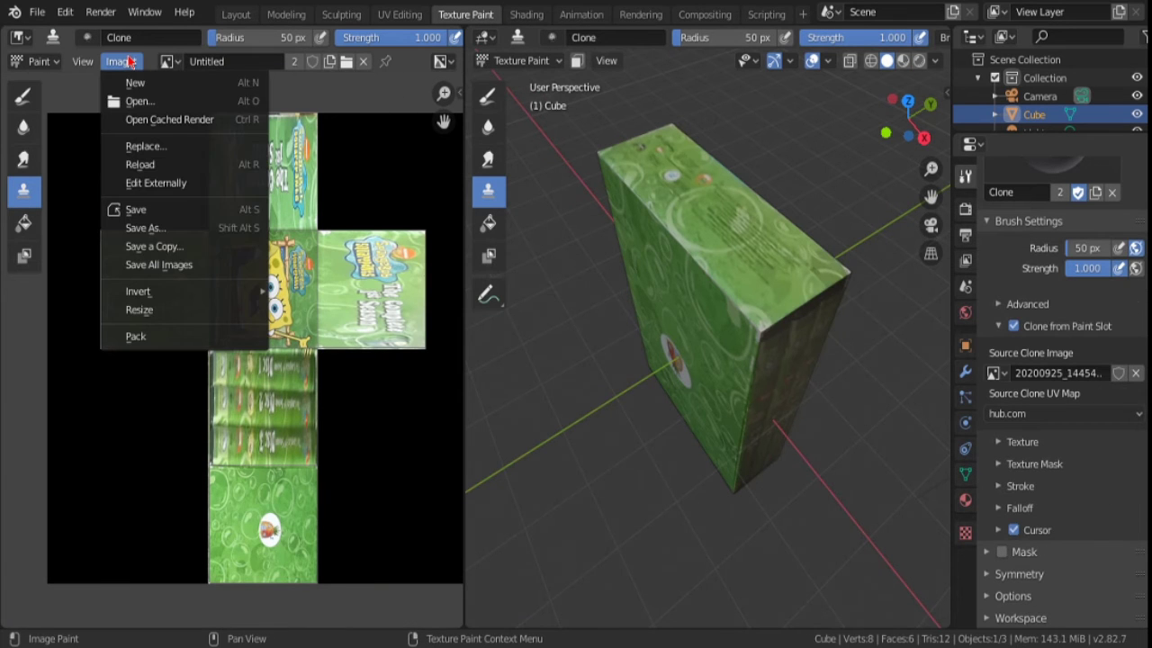
{"action": "left_click", "coordinate": [144, 211]}
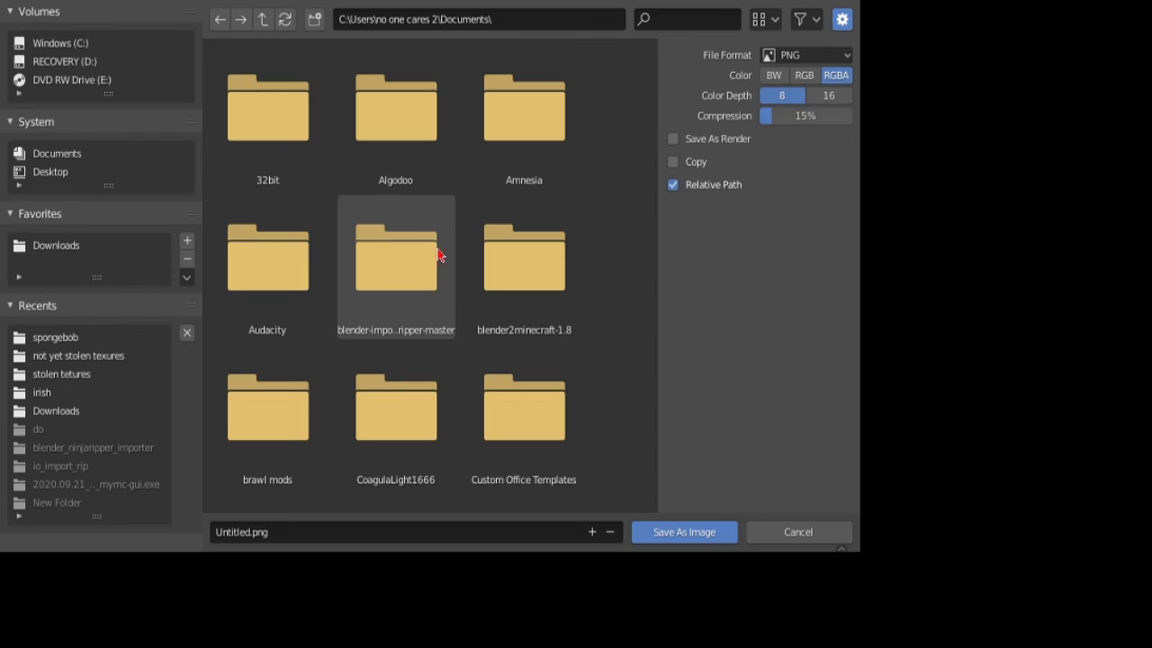
{"action": "left_click", "coordinate": [60, 249]}
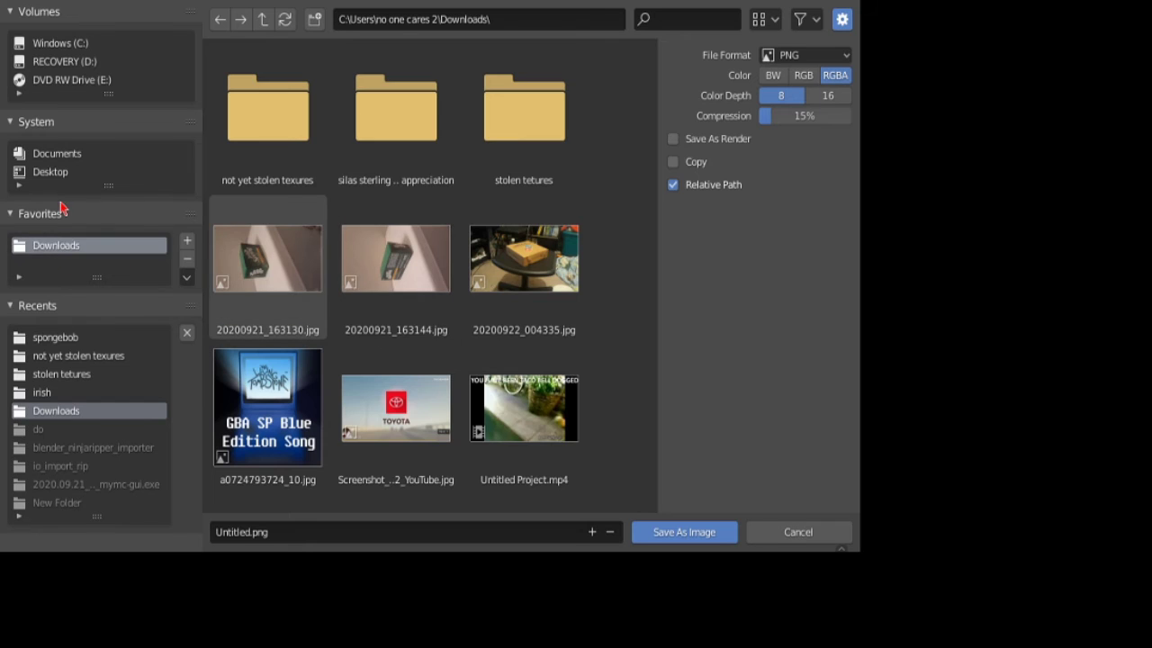
{"action": "left_click", "coordinate": [75, 168]}
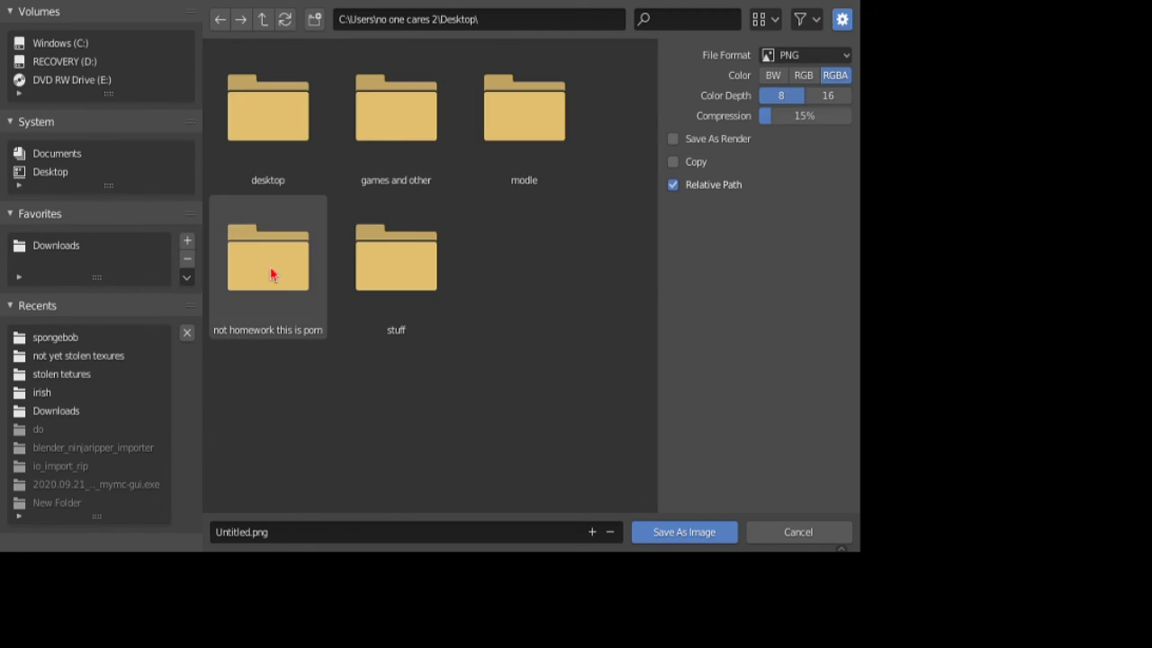
{"action": "double_click", "coordinate": [561, 142]}
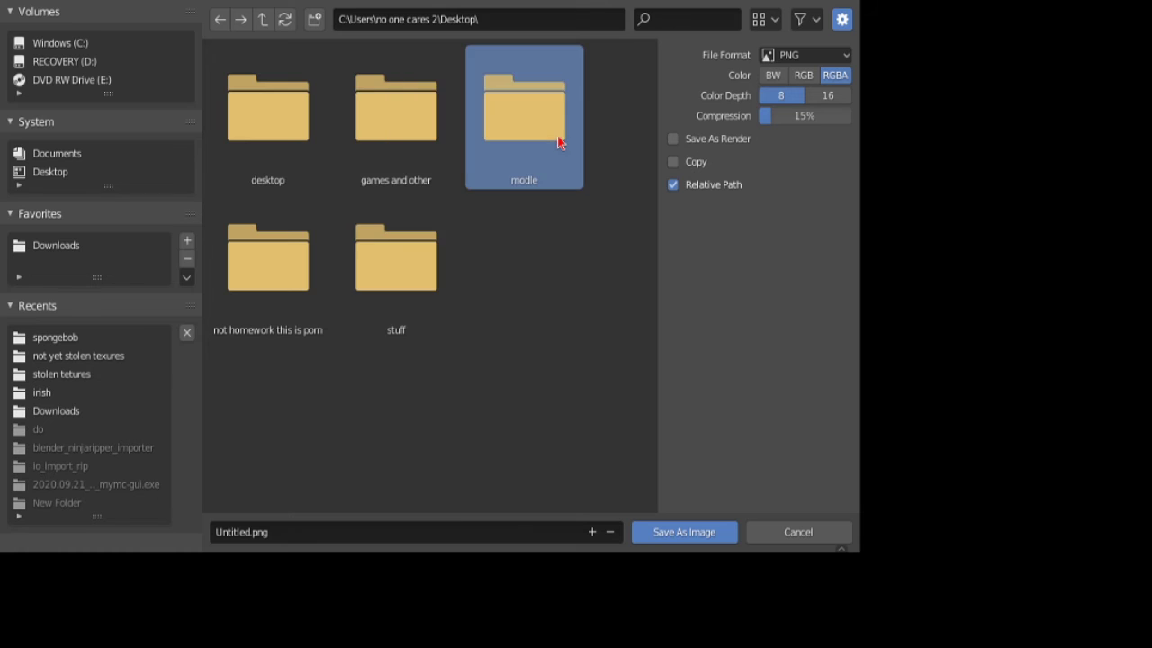
{"action": "scroll", "coordinate": [271, 340], "scroll_direction": "down", "scroll_amount": 2}
{"action": "double_click", "coordinate": [277, 331]}
{"action": "left_click", "coordinate": [663, 529]}
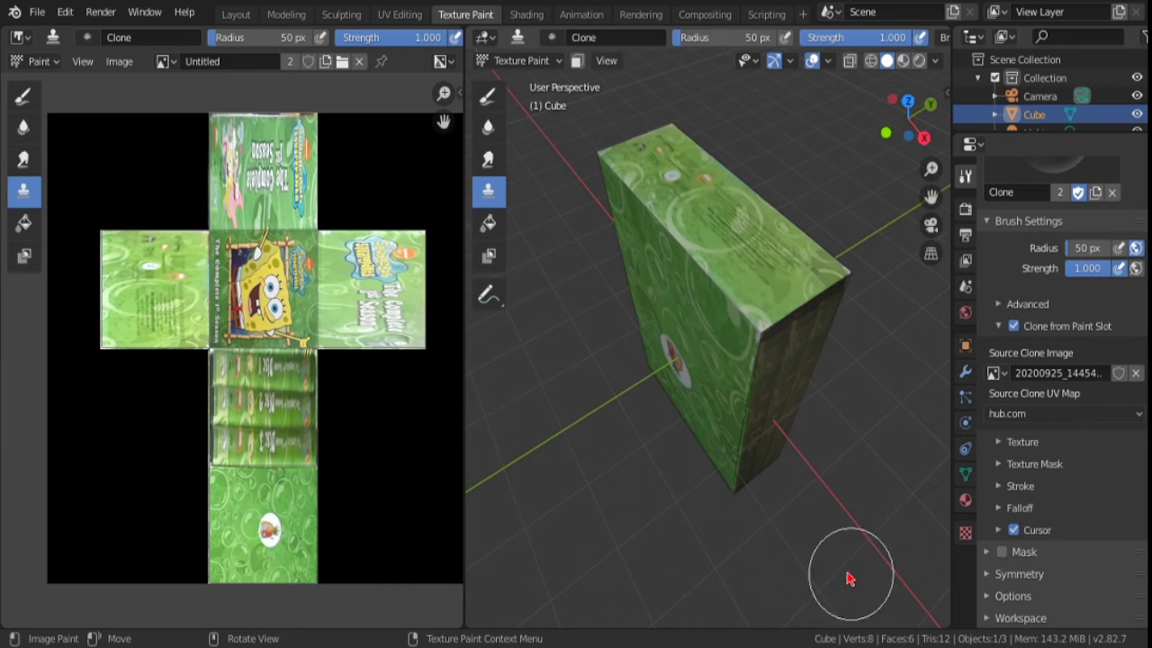
{"action": "middle_click_drag", "start_coordinate": [766, 471], "coordinate": [601, 379]}
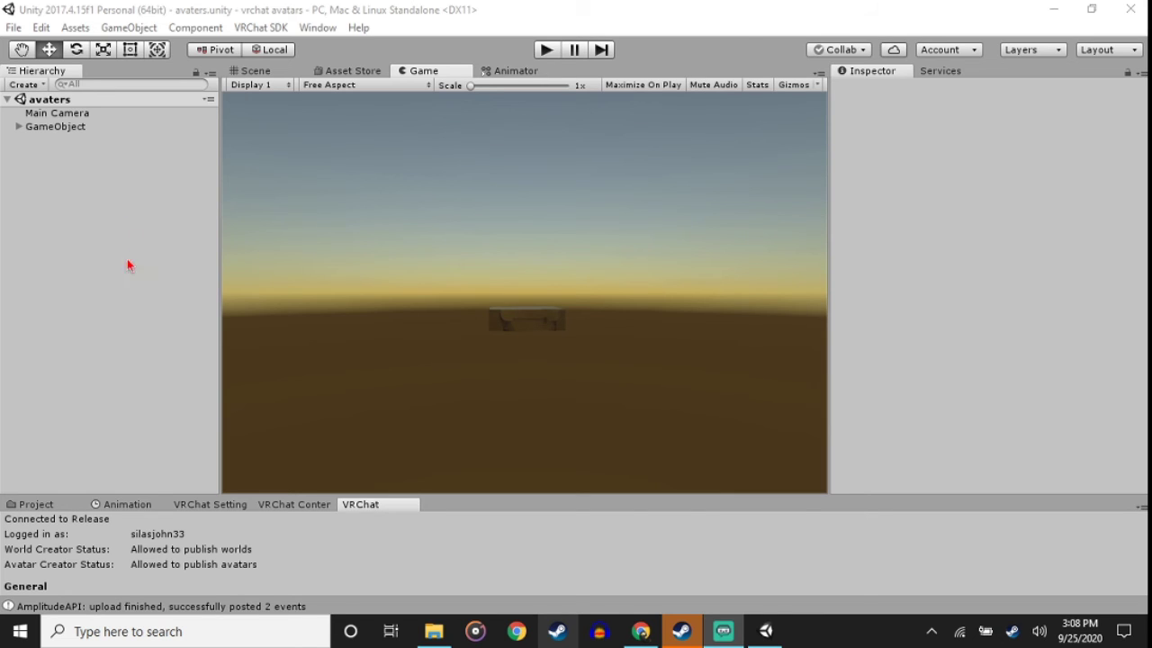
In Unity's Scene view, expand the avatar GameObject and frame its untitled box model
{"action": "left_click", "coordinate": [257, 84]}
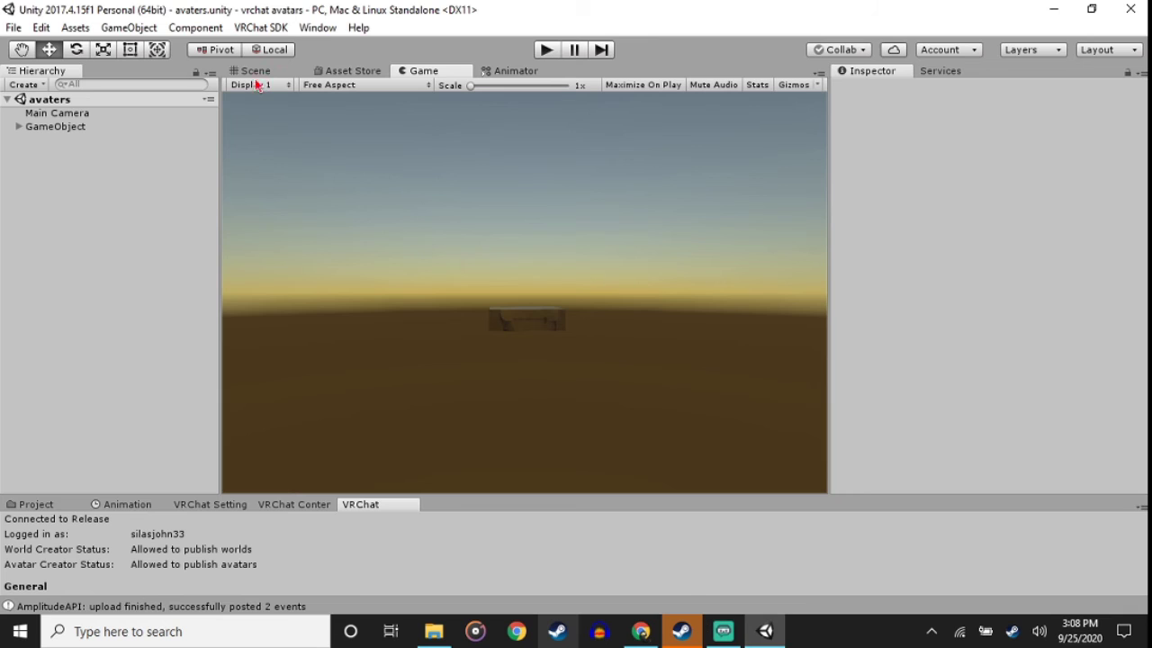
{"action": "left_click", "coordinate": [257, 72]}
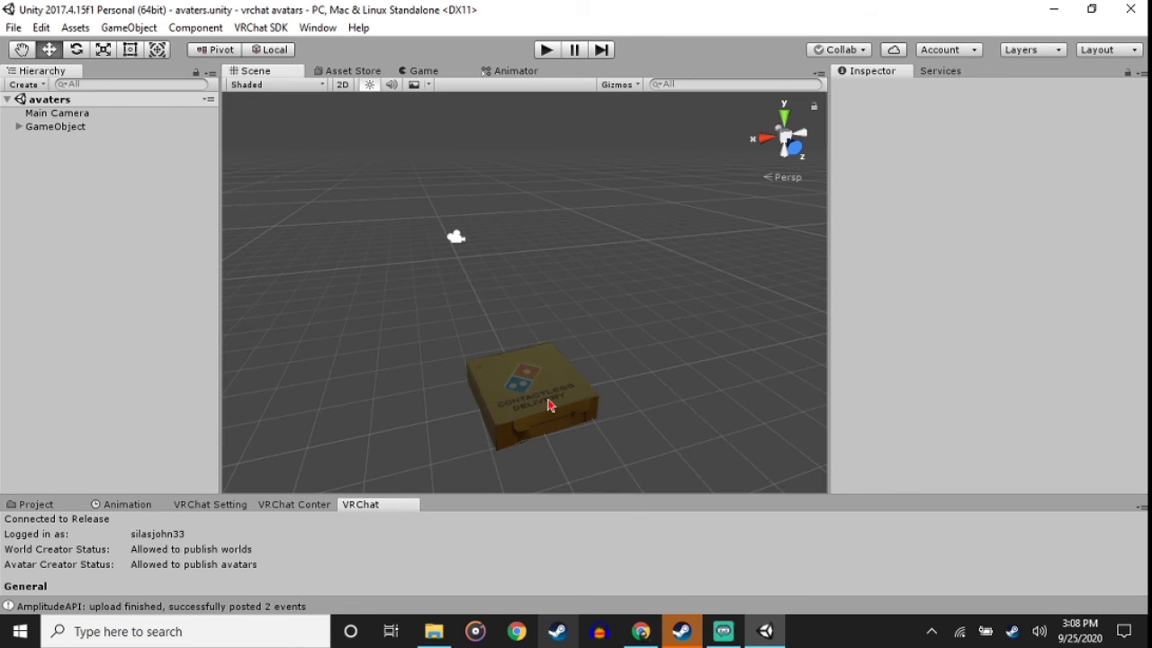
{"action": "scroll", "coordinate": [550, 405], "scroll_direction": "up", "scroll_amount": 2}
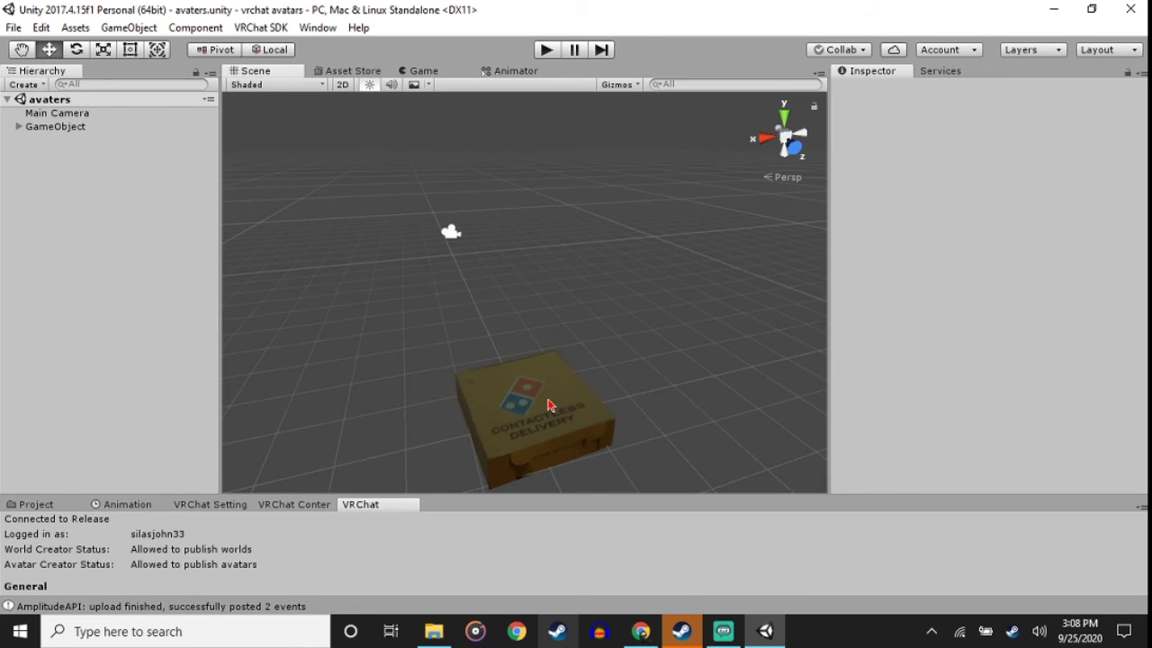
{"action": "left_click", "coordinate": [756, 308]}
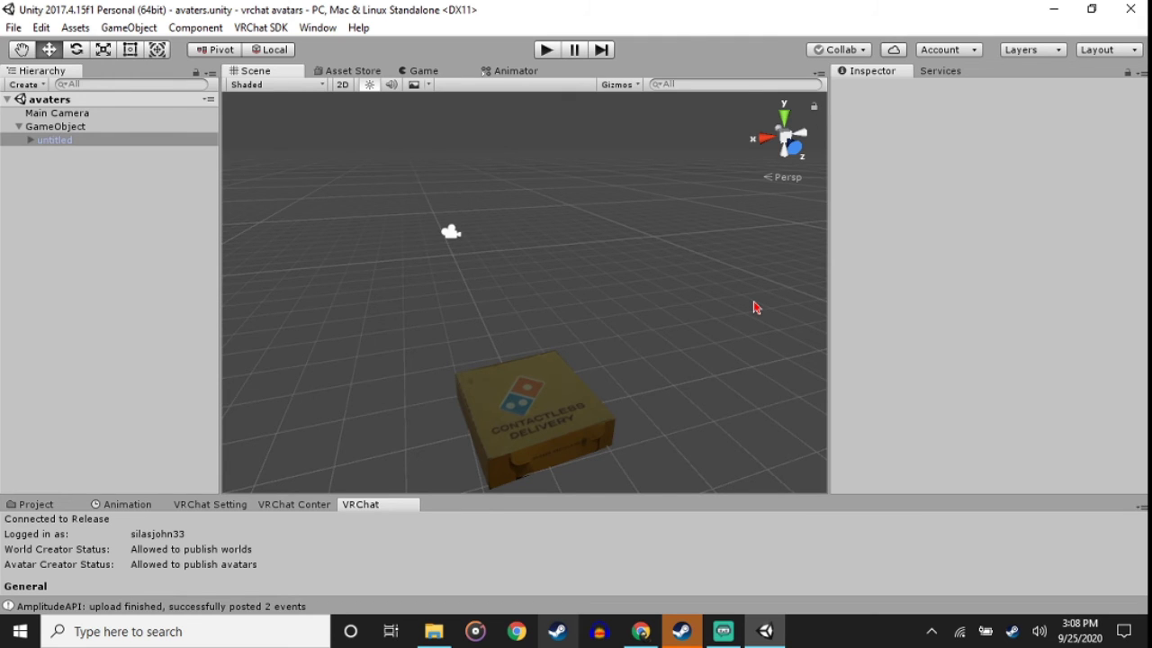
{"action": "double_click", "coordinate": [56, 141]}
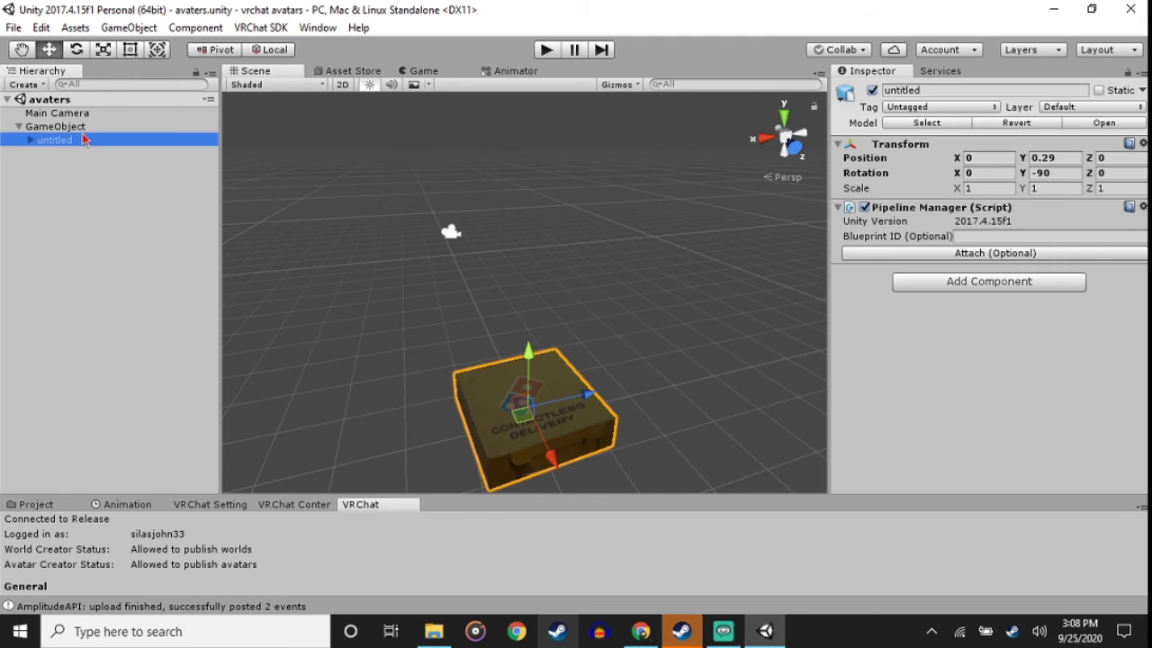
Delete the avatar GameObject with its box model, leaving only Main Camera
{"action": "left_click", "coordinate": [55, 126]}
{"action": "right_click", "coordinate": [137, 243]}
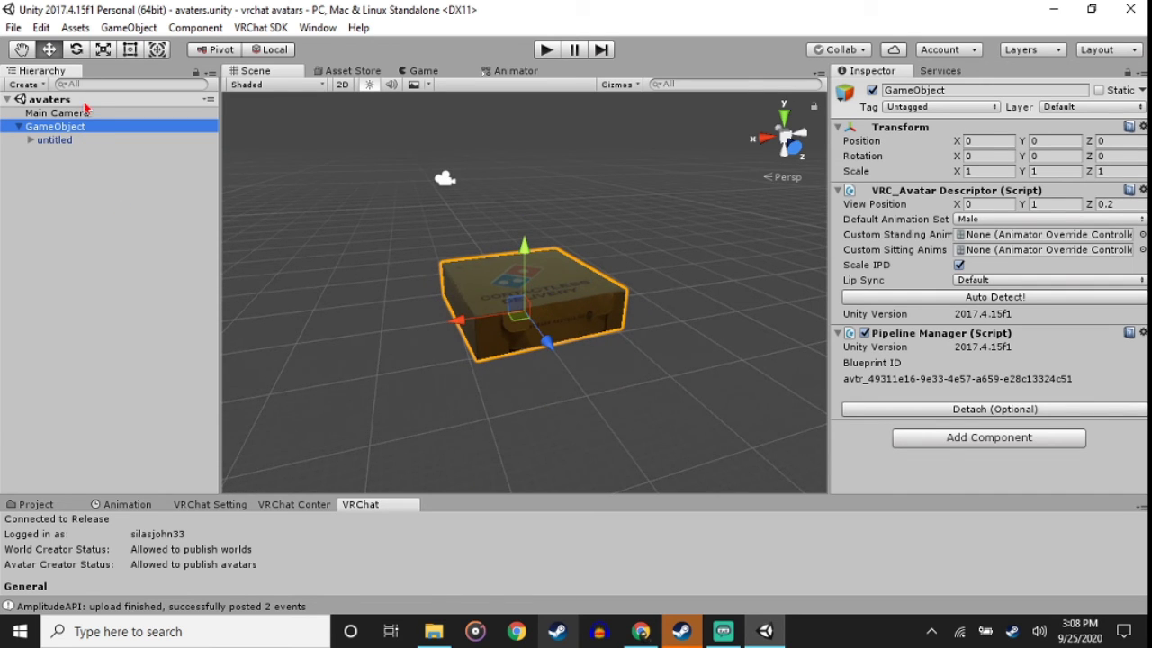
{"action": "right_click", "coordinate": [104, 199]}
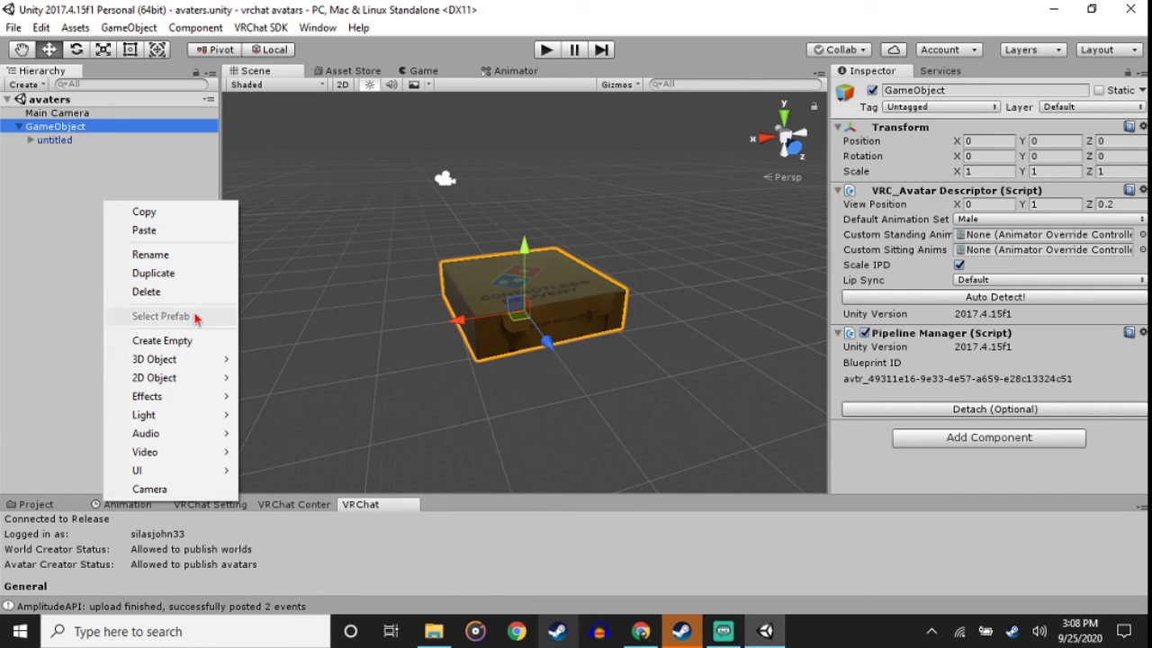
{"action": "left_click", "coordinate": [148, 292]}
Locate the spongebob folder in Desktop\modle in File Explorer, then return to Unity's Project files
{"action": "left_click", "coordinate": [435, 632]}
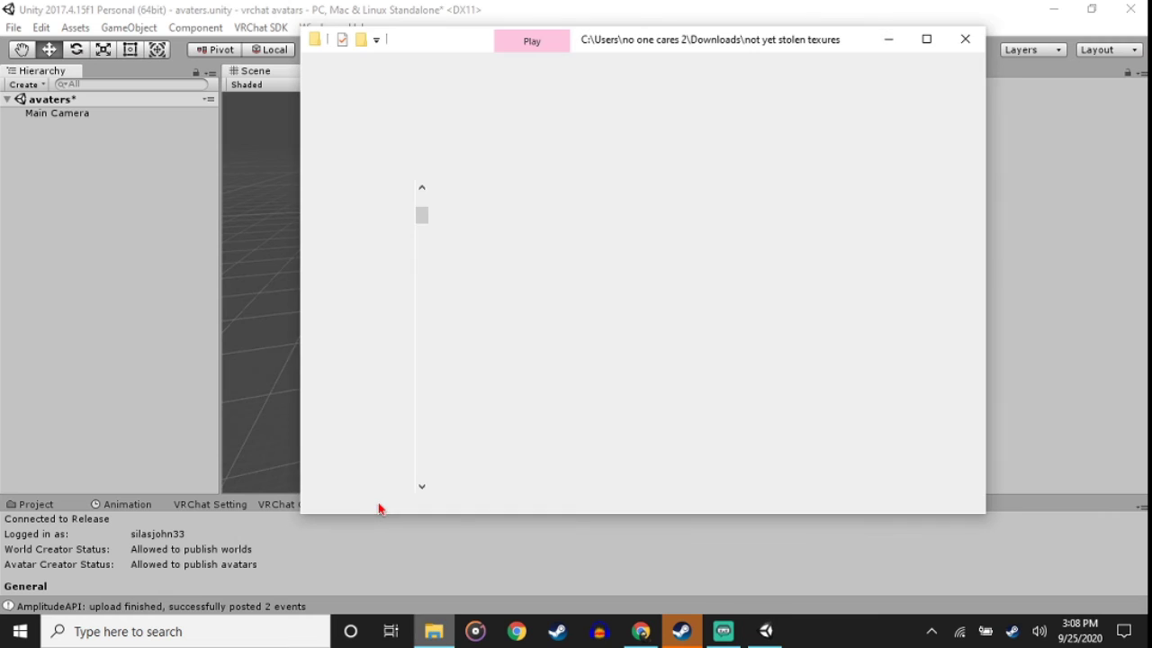
{"action": "scroll", "coordinate": [351, 342], "scroll_direction": "up", "scroll_amount": 1}
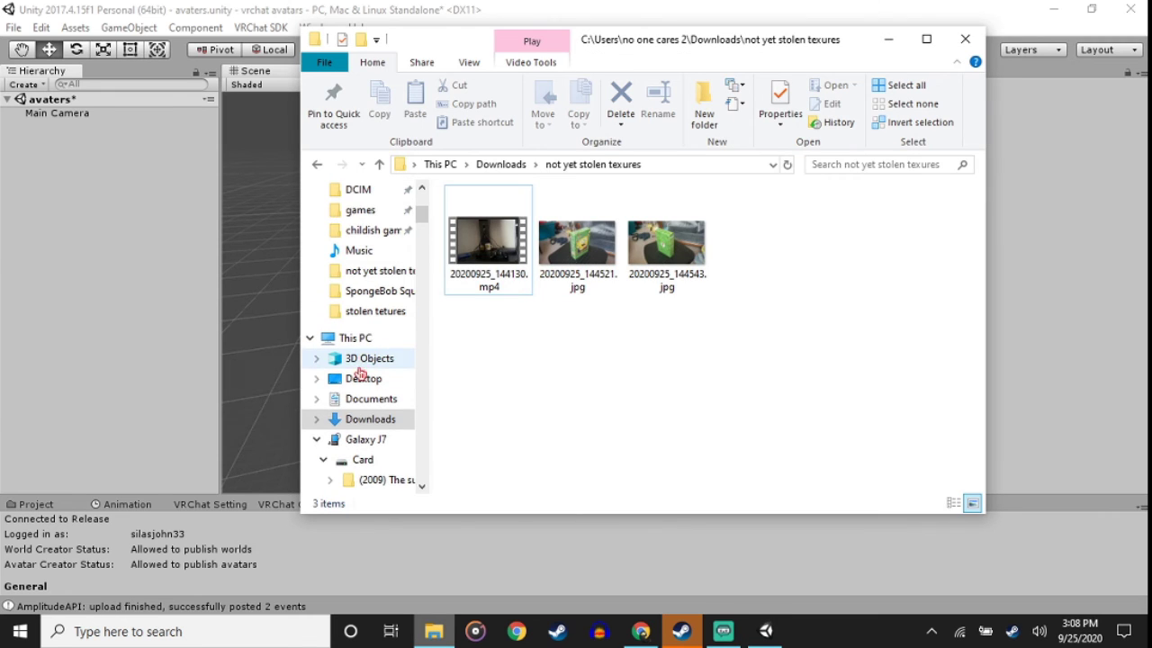
{"action": "left_click", "coordinate": [359, 382]}
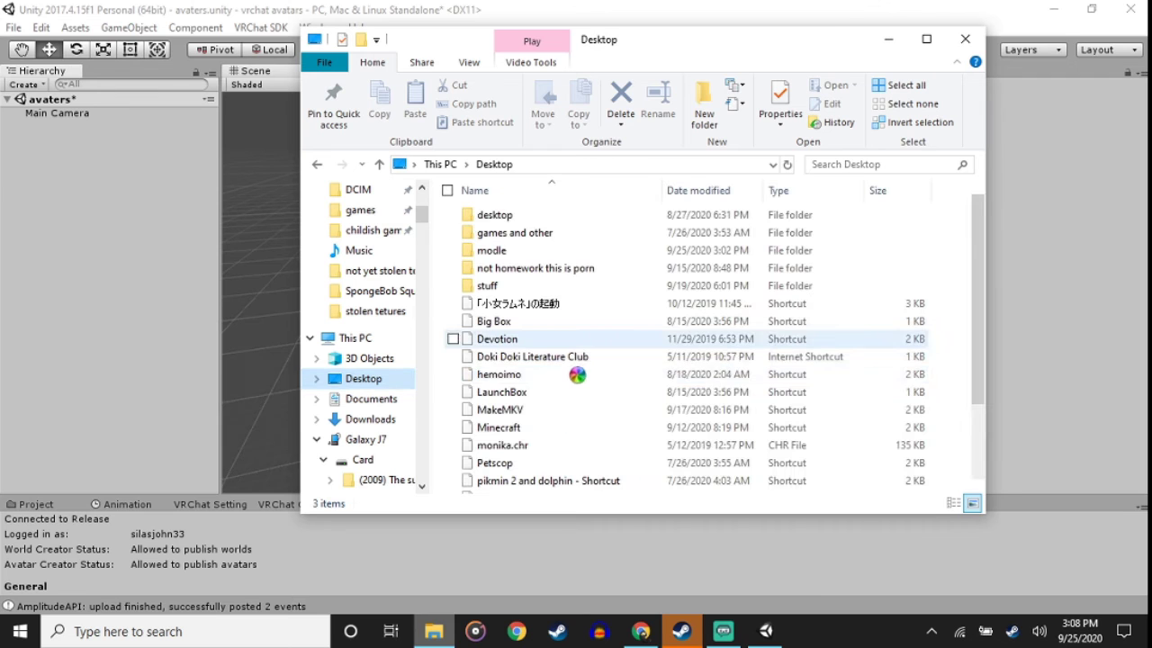
{"action": "double_click", "coordinate": [498, 253]}
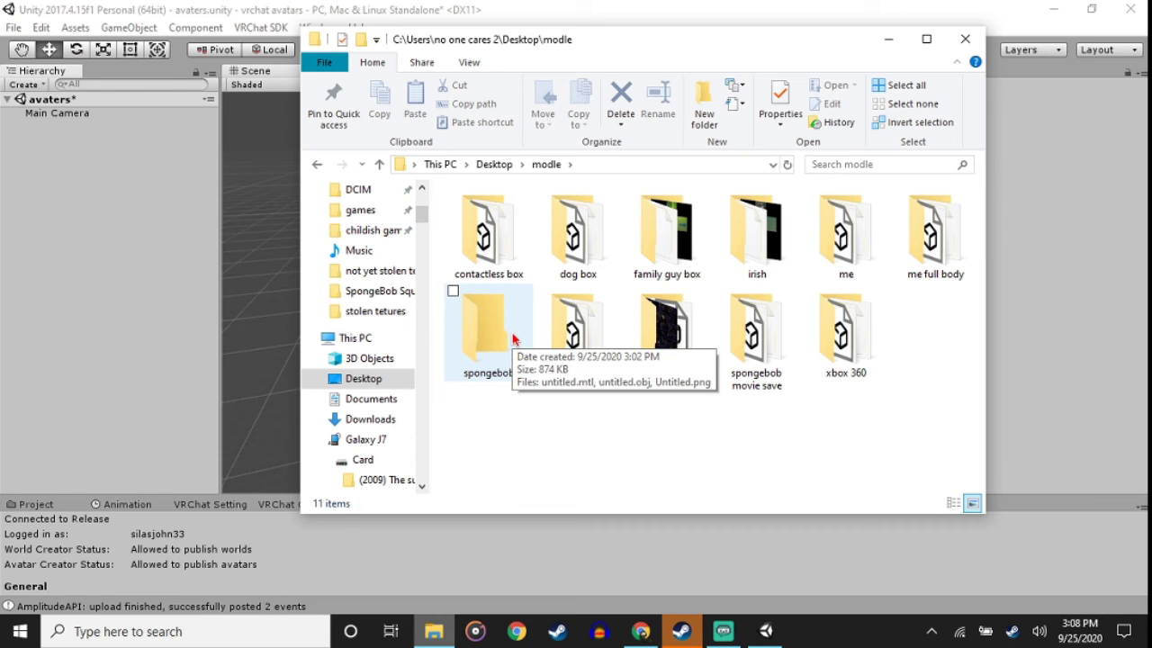
{"action": "double_click", "coordinate": [513, 338]}
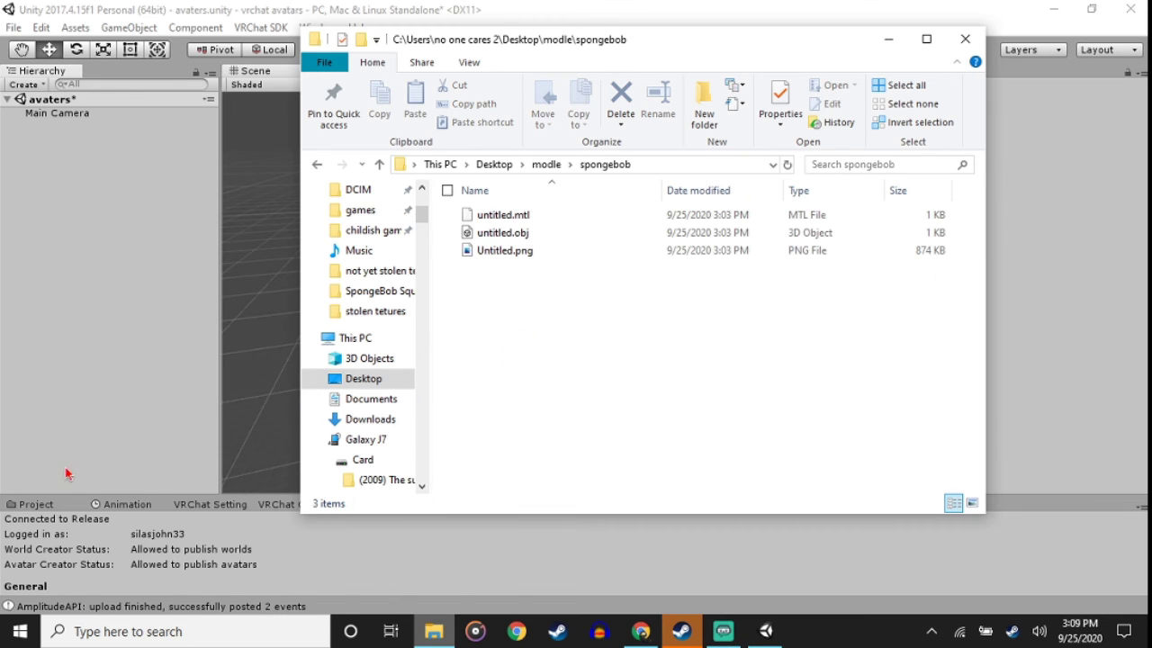
{"action": "left_click", "coordinate": [60, 510]}
{"action": "left_click", "coordinate": [49, 505]}
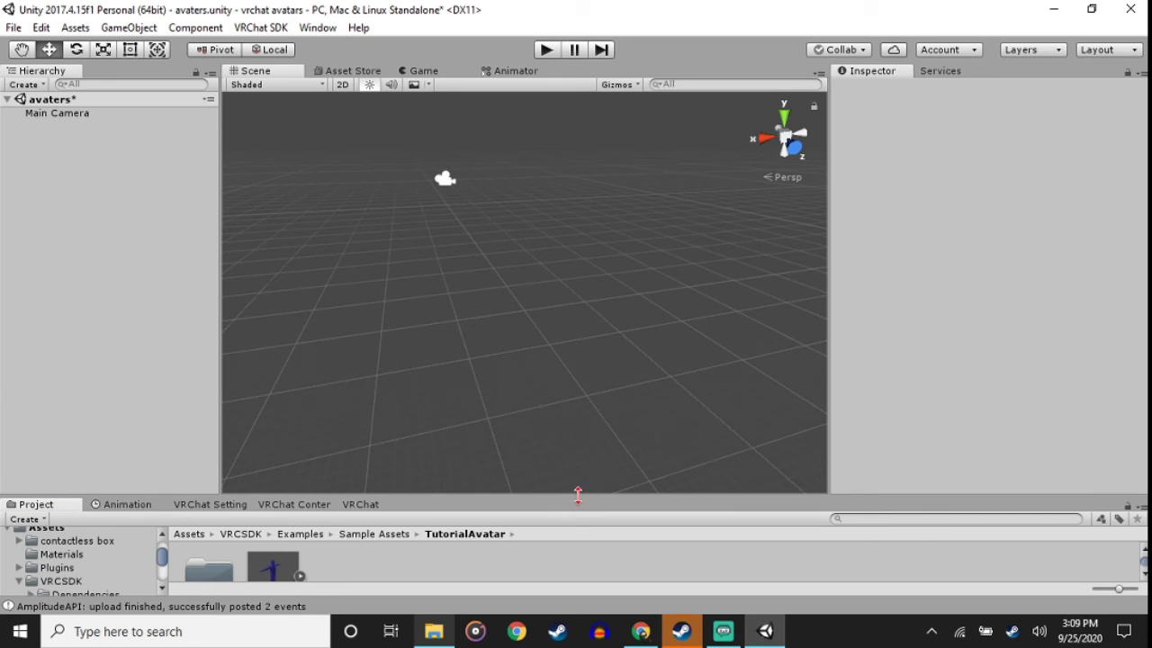
Import the spongebob folder from Explorer's modle folder into Unity's root Assets
{"action": "left_click_drag", "start_coordinate": [578, 495], "coordinate": [577, 371]}
{"action": "left_click", "coordinate": [184, 410]}
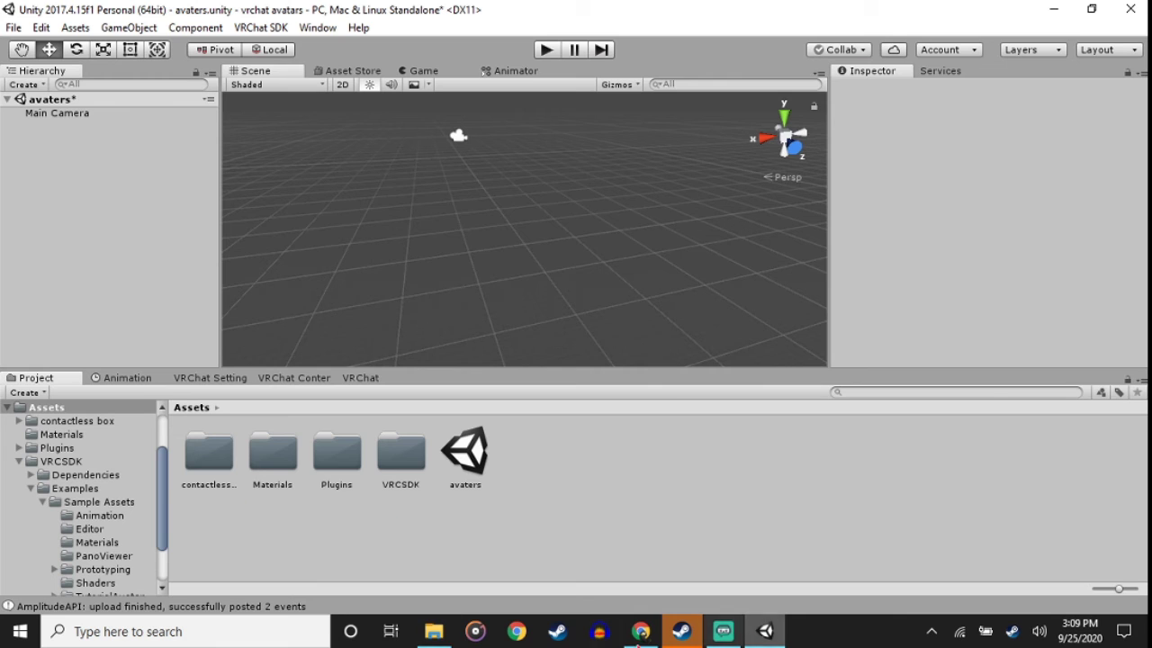
{"action": "left_click", "coordinate": [433, 631]}
{"action": "left_click", "coordinate": [542, 166]}
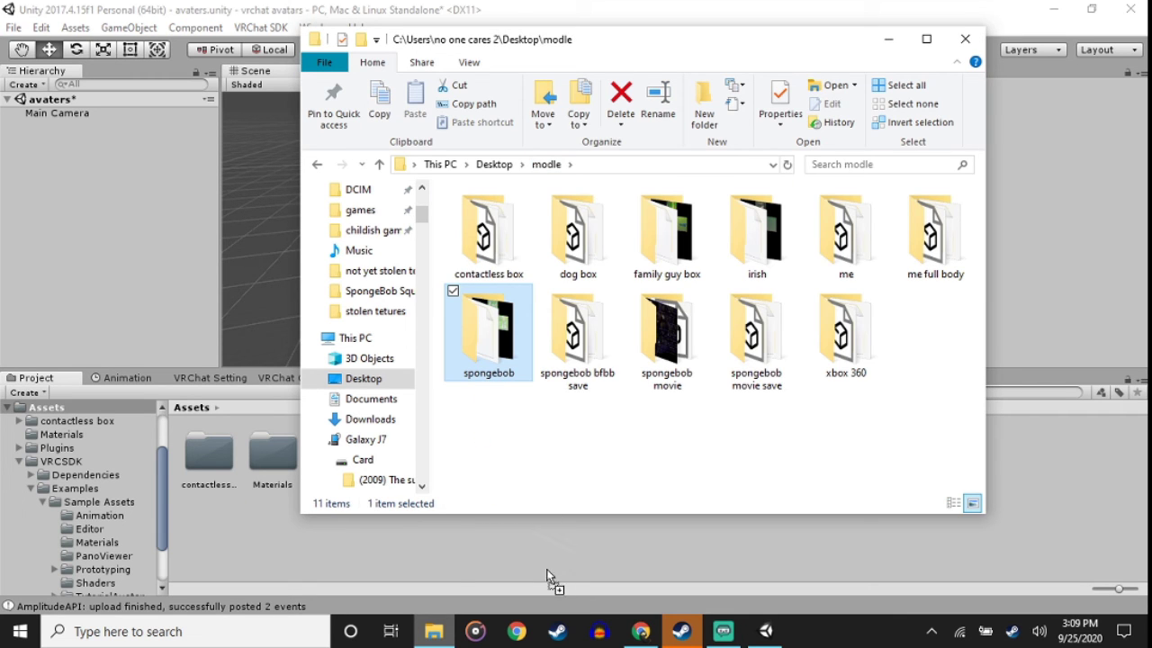
{"action": "left_click_drag", "start_coordinate": [543, 523], "coordinate": [608, 551]}
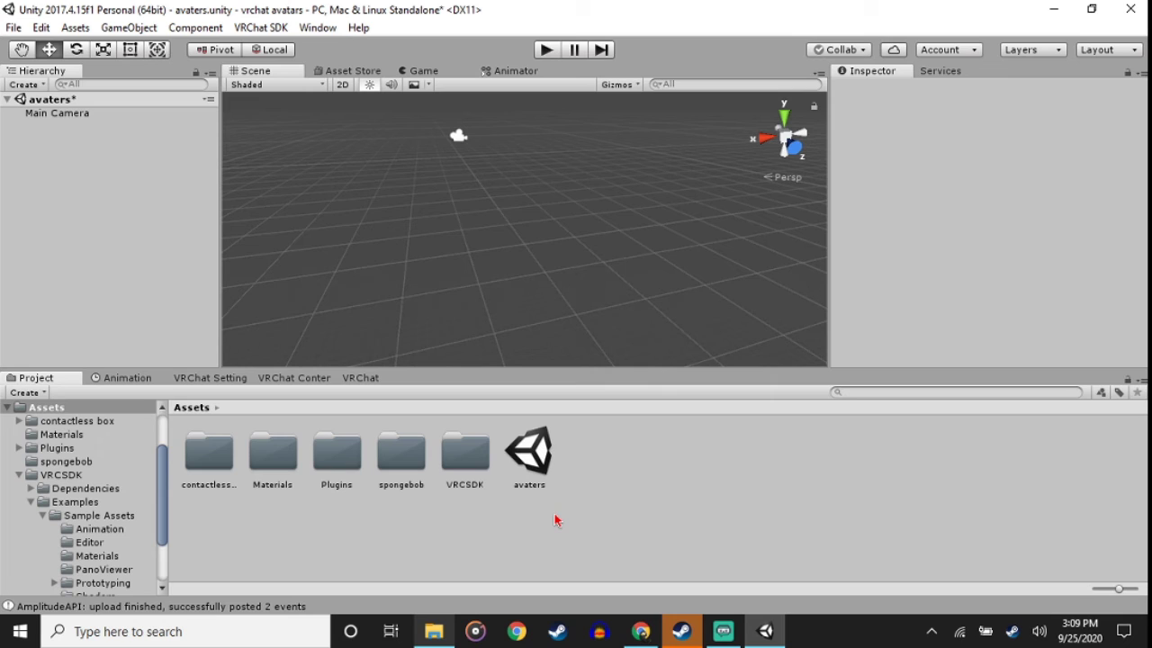
Place the spongebob untitled model in the scene at position 0, 0, 0
{"action": "double_click", "coordinate": [401, 454]}
{"action": "left_click_drag", "start_coordinate": [336, 476], "coordinate": [472, 252]}
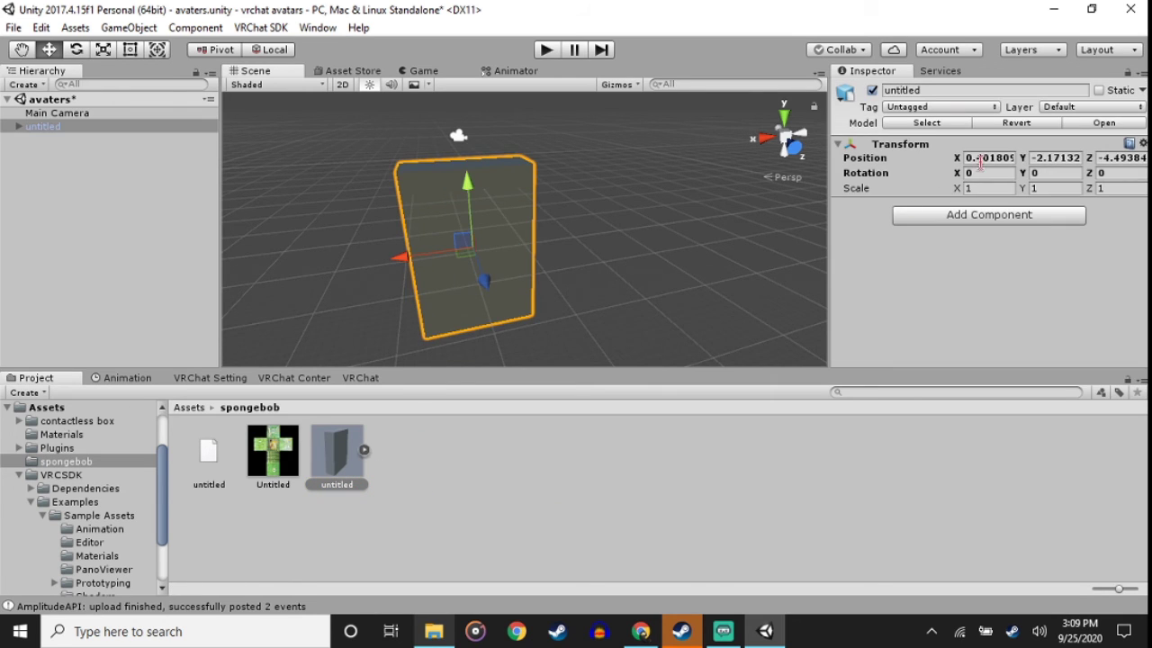
{"action": "left_click", "coordinate": [965, 158]}
{"action": "type", "text": "0"}
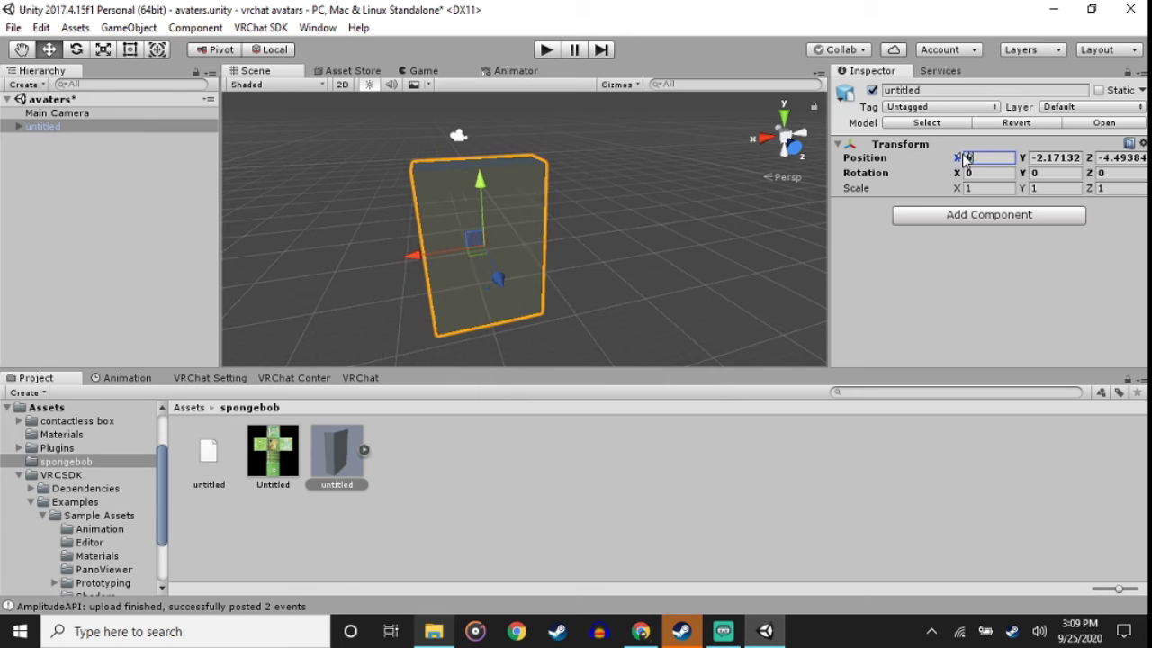
{"action": "left_click", "coordinate": [1079, 158]}
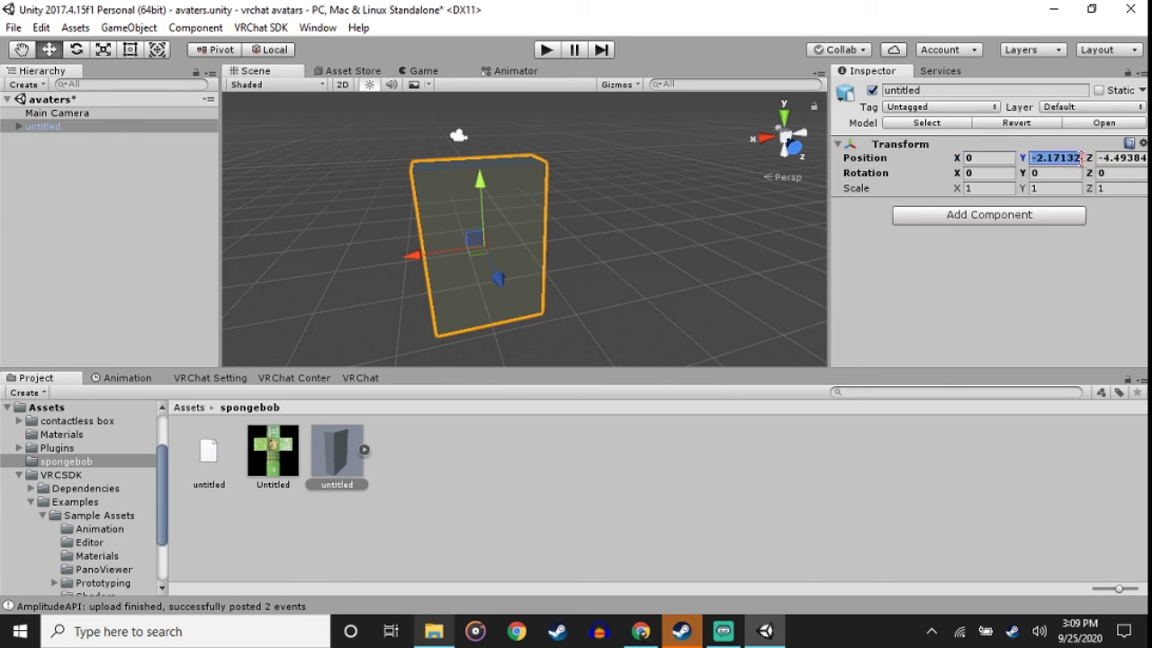
{"action": "type", "text": "0"}
{"action": "key", "text": "Tab"}
{"action": "type", "text": "0"}
{"action": "left_click", "coordinate": [699, 225]}
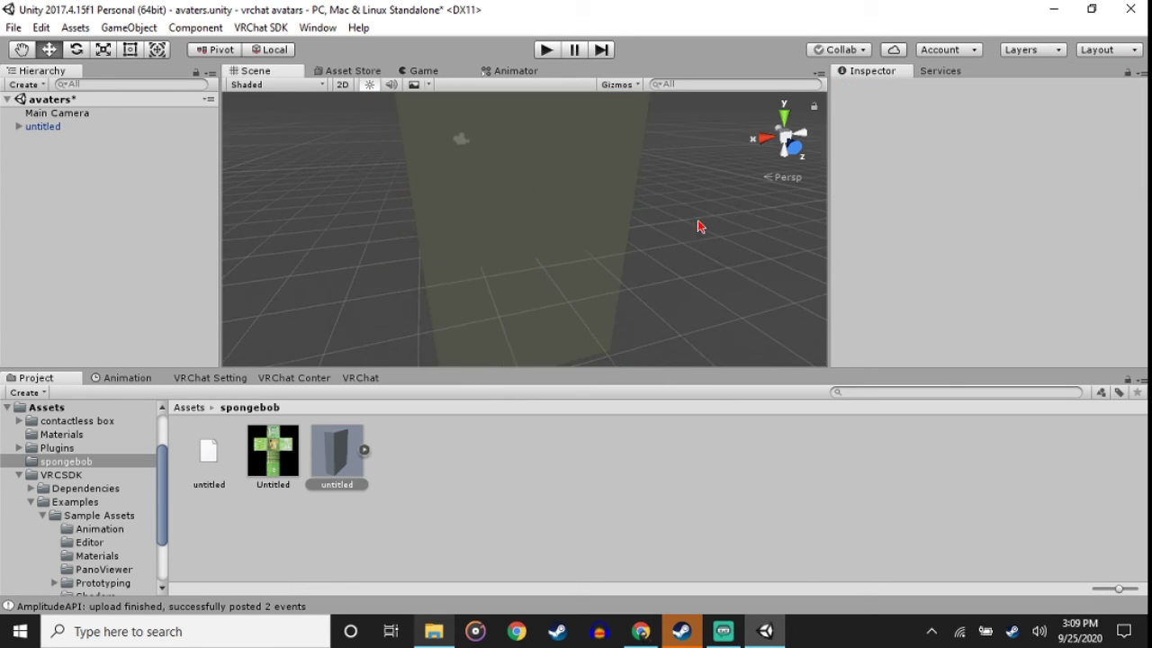
Apply the Untitled SpongeBob DVD cover texture to the model and view the textured cover
{"action": "left_click", "coordinate": [554, 203]}
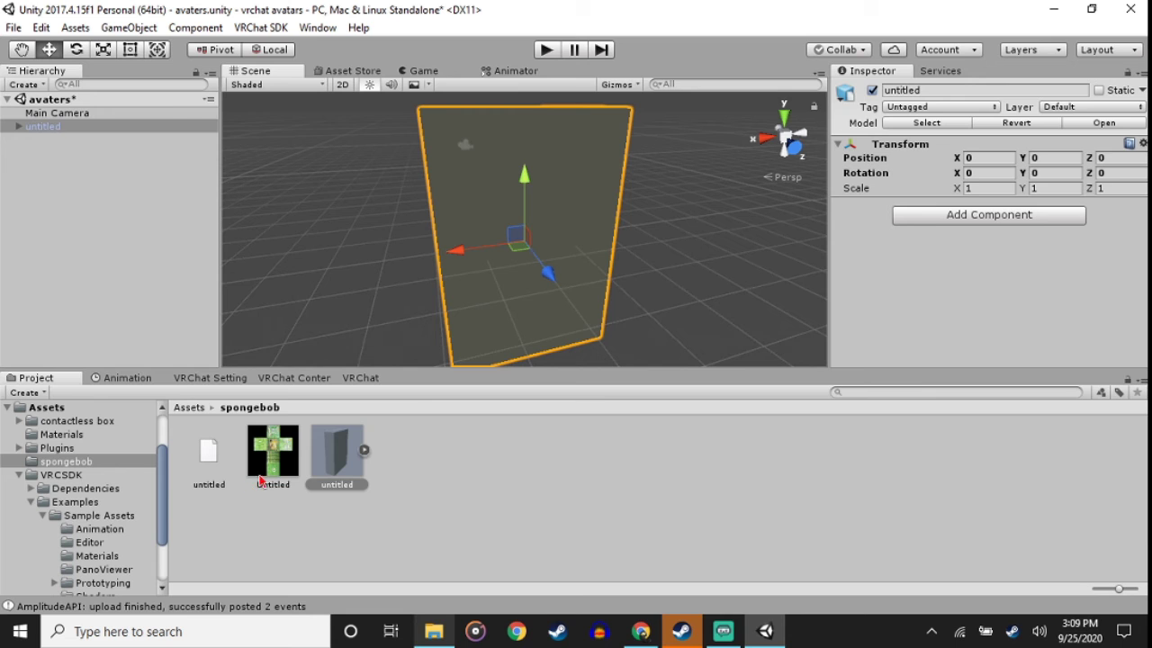
{"action": "mouse_move", "coordinate": [273, 470]}
{"action": "left_mouse_down"}
{"action": "mouse_move", "coordinate": [518, 169]}
{"action": "mouse_move", "coordinate": [497, 189]}
{"action": "left_mouse_up"}
{"action": "mouse_move", "coordinate": [459, 285]}
{"action": "left_mouse_down", "text": "alt"}
{"action": "mouse_move", "coordinate": [684, 290]}
{"action": "mouse_move", "coordinate": [241, 241]}
{"action": "left_mouse_up", "text": "alt"}
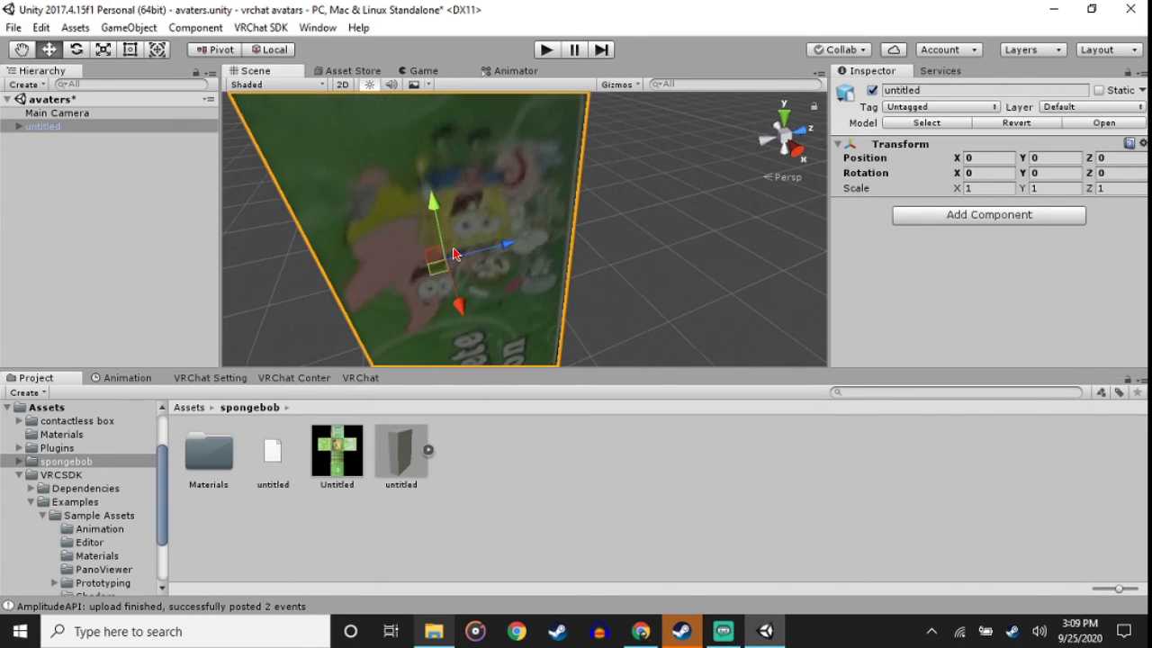
{"action": "mouse_move", "coordinate": [241, 241]}
{"action": "left_mouse_down", "text": "alt"}
{"action": "mouse_move", "coordinate": [507, 258]}
{"action": "mouse_move", "coordinate": [506, 188]}
{"action": "mouse_move", "coordinate": [447, 242]}
{"action": "mouse_move", "coordinate": [617, 200]}
{"action": "left_mouse_up", "text": "alt"}
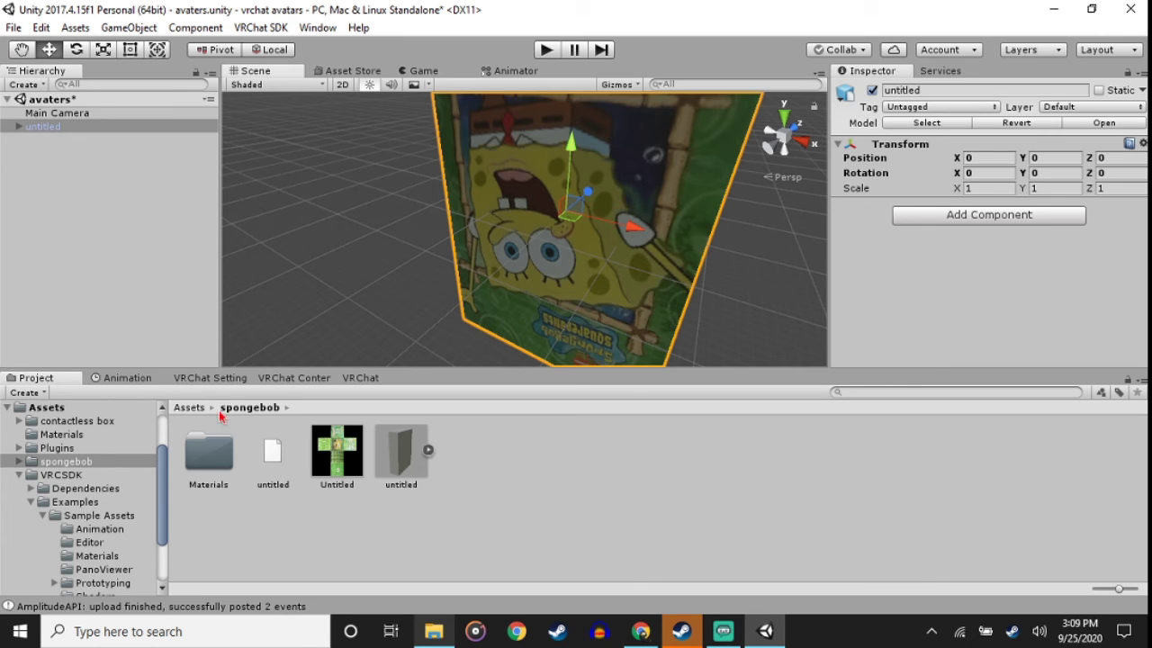
{"action": "left_click", "coordinate": [199, 410]}
Select the irish folder in the modle Explorer window, then bring Unity back in front
{"action": "left_click", "coordinate": [435, 630]}
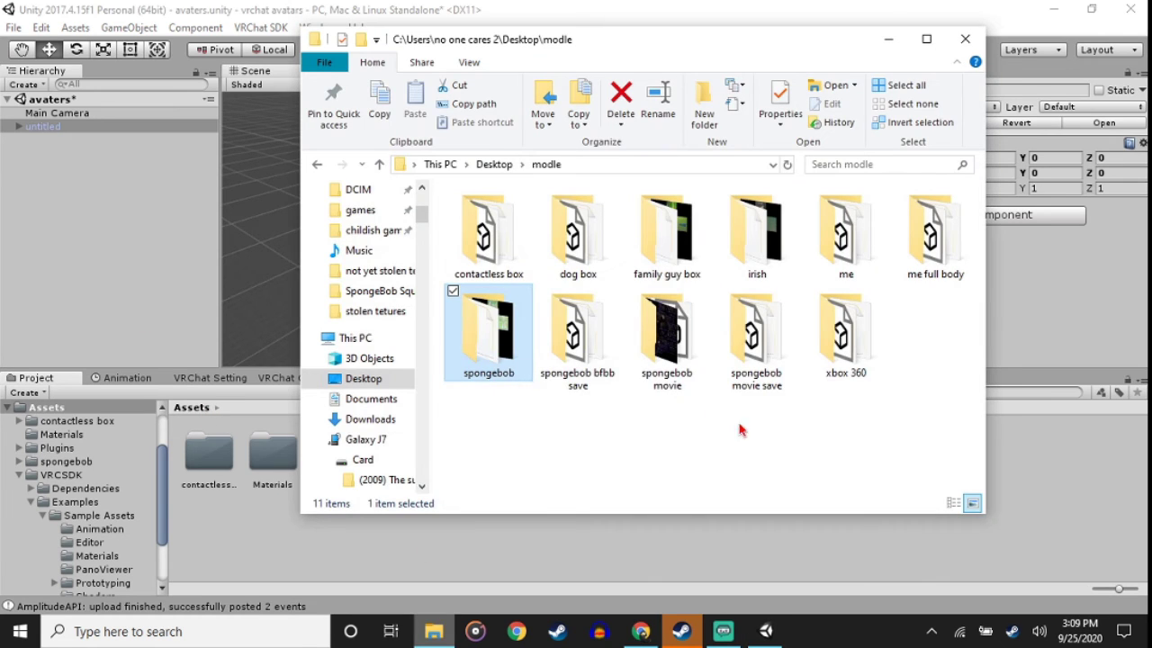
{"action": "left_click", "coordinate": [715, 443]}
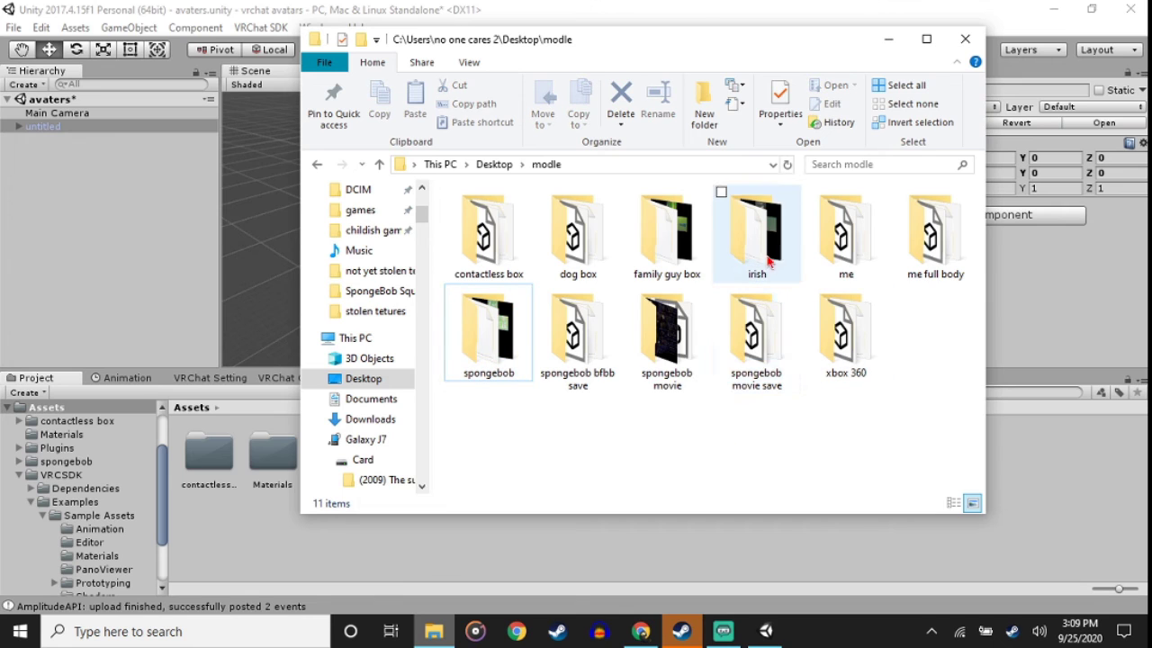
{"action": "left_click", "coordinate": [771, 256]}
{"action": "left_click", "coordinate": [667, 241], "text": "ctrl"}
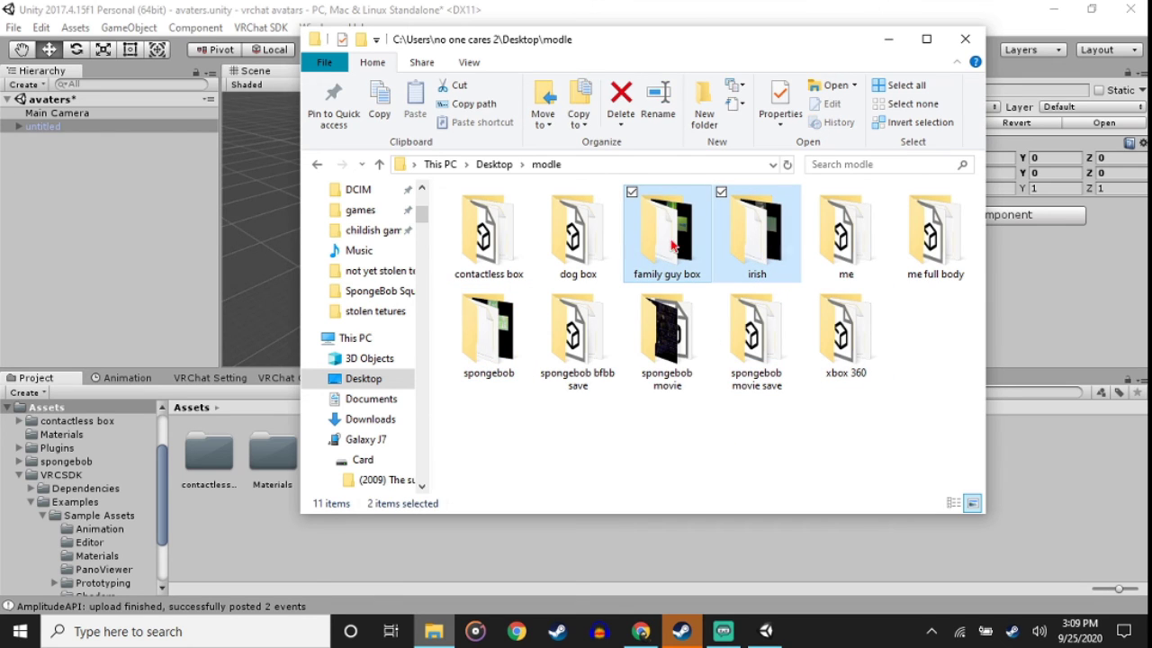
{"action": "left_click_drag", "start_coordinate": [667, 241], "coordinate": [671, 259]}
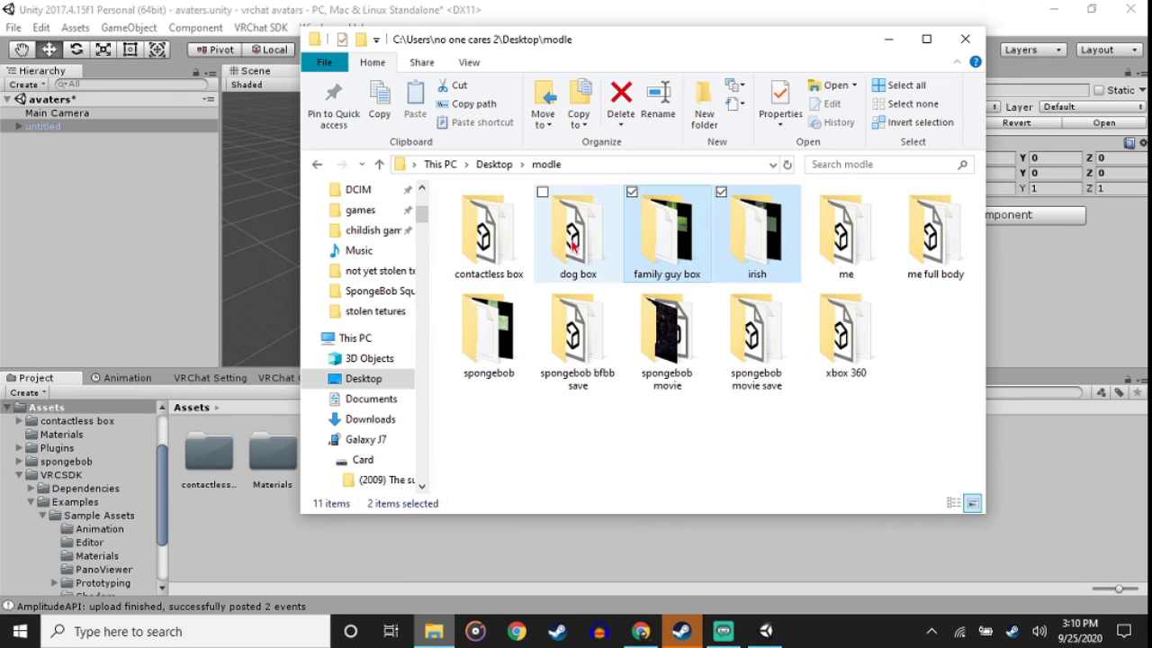
{"action": "left_click", "coordinate": [501, 254], "text": "shift"}
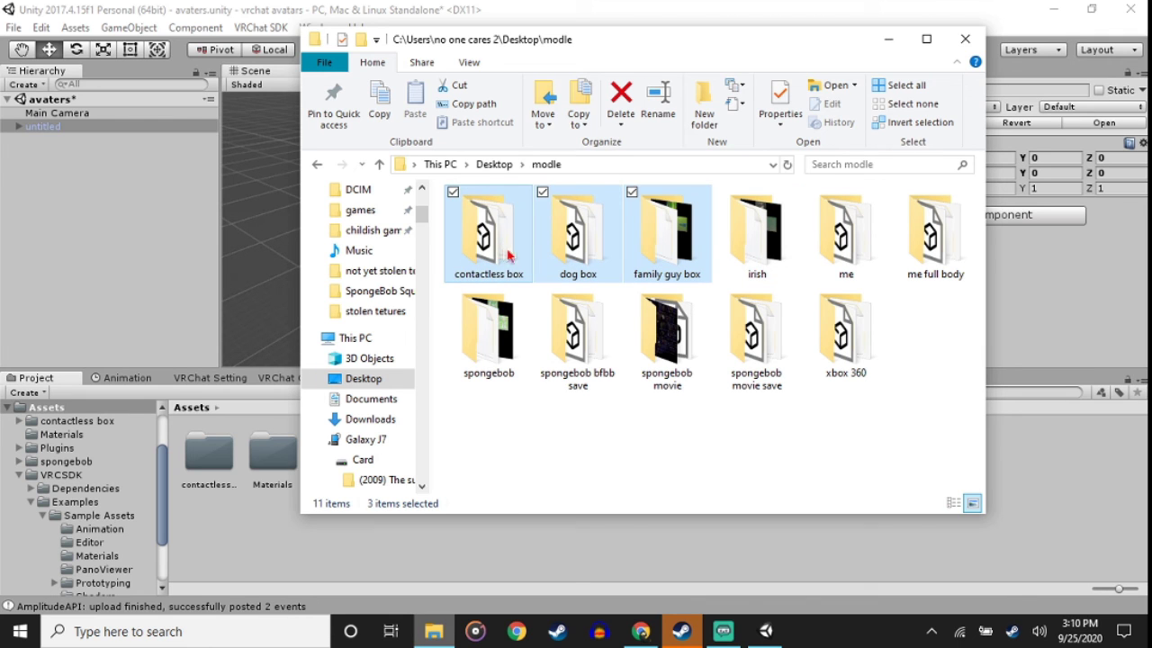
{"action": "left_click", "coordinate": [754, 241]}
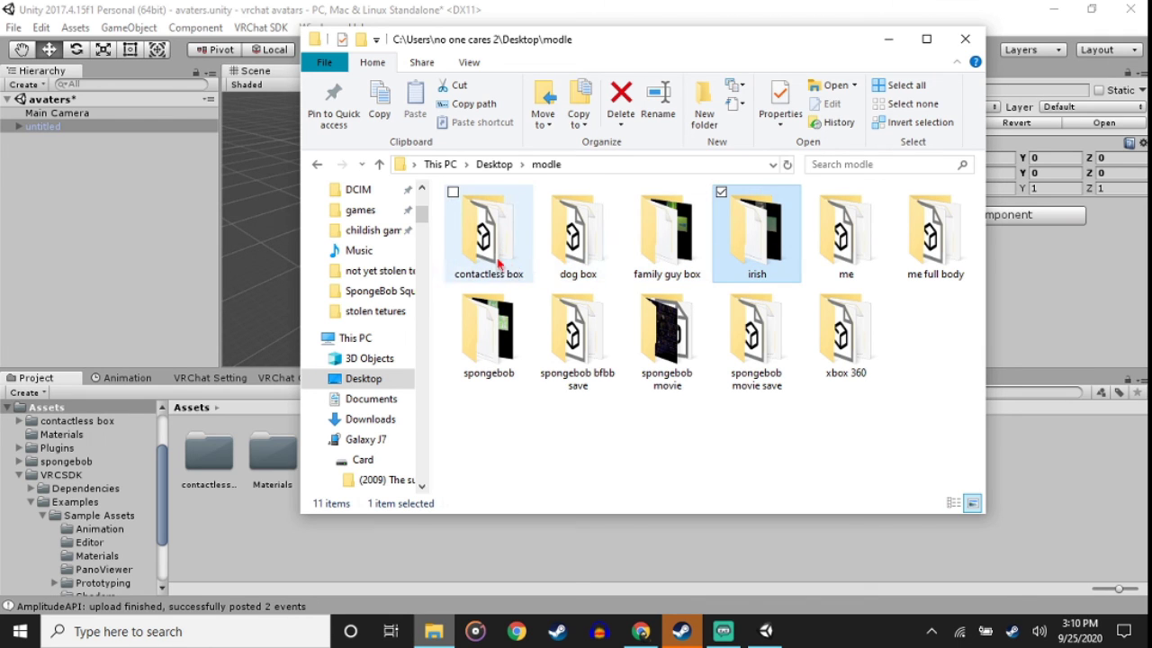
{"action": "left_click_drag", "start_coordinate": [499, 265], "coordinate": [209, 490]}
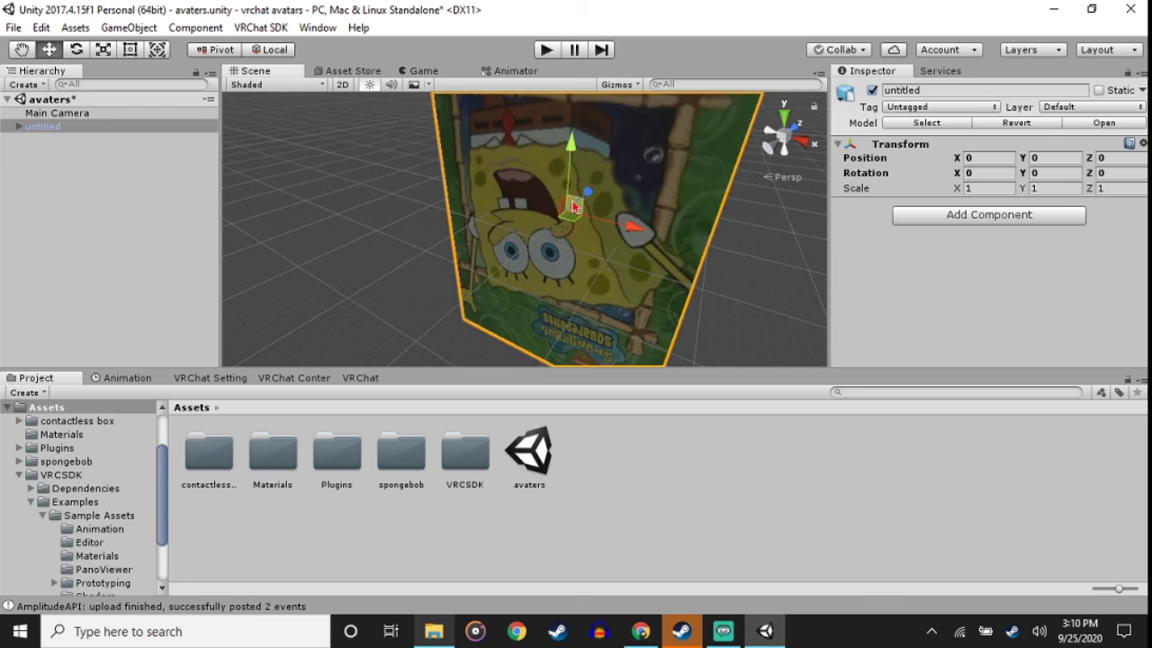
Place the contactless box model in the scene at position 0, 0, 0
{"action": "left_click_drag", "start_coordinate": [573, 206], "coordinate": [211, 476]}
{"action": "double_click", "coordinate": [210, 476]}
{"action": "mouse_move", "coordinate": [401, 449]}
{"action": "left_mouse_down"}
{"action": "mouse_move", "coordinate": [450, 334]}
{"action": "mouse_move", "coordinate": [461, 270]}
{"action": "left_mouse_up"}
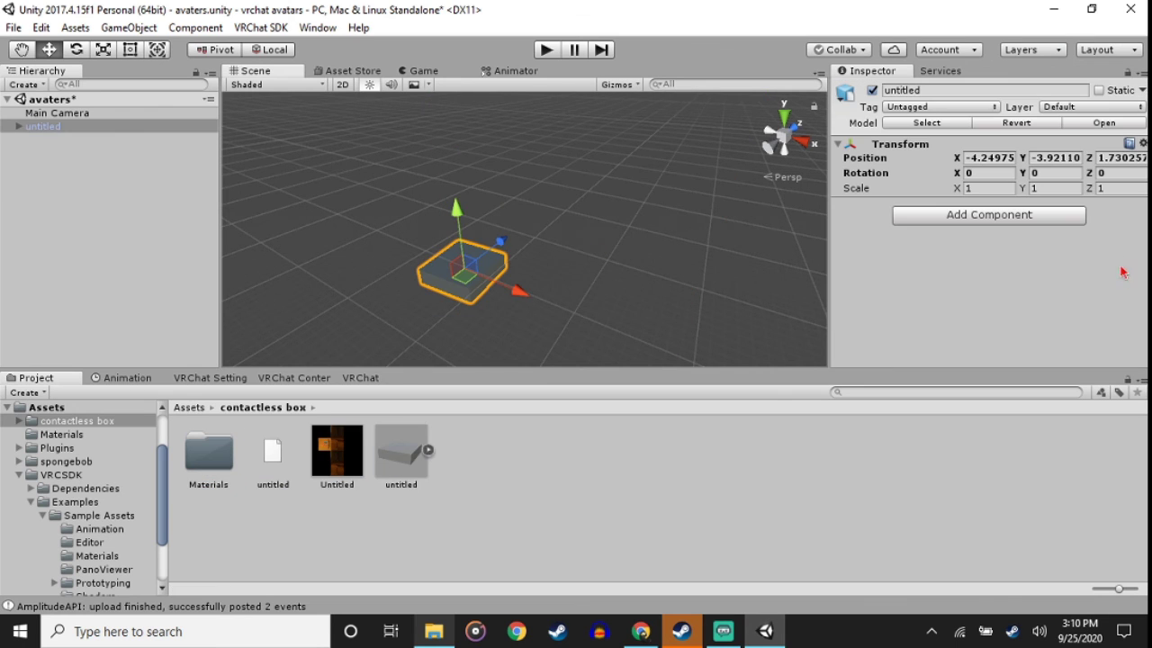
{"action": "left_click", "coordinate": [976, 157]}
{"action": "type", "text": "0"}
{"action": "left_click", "coordinate": [1059, 157]}
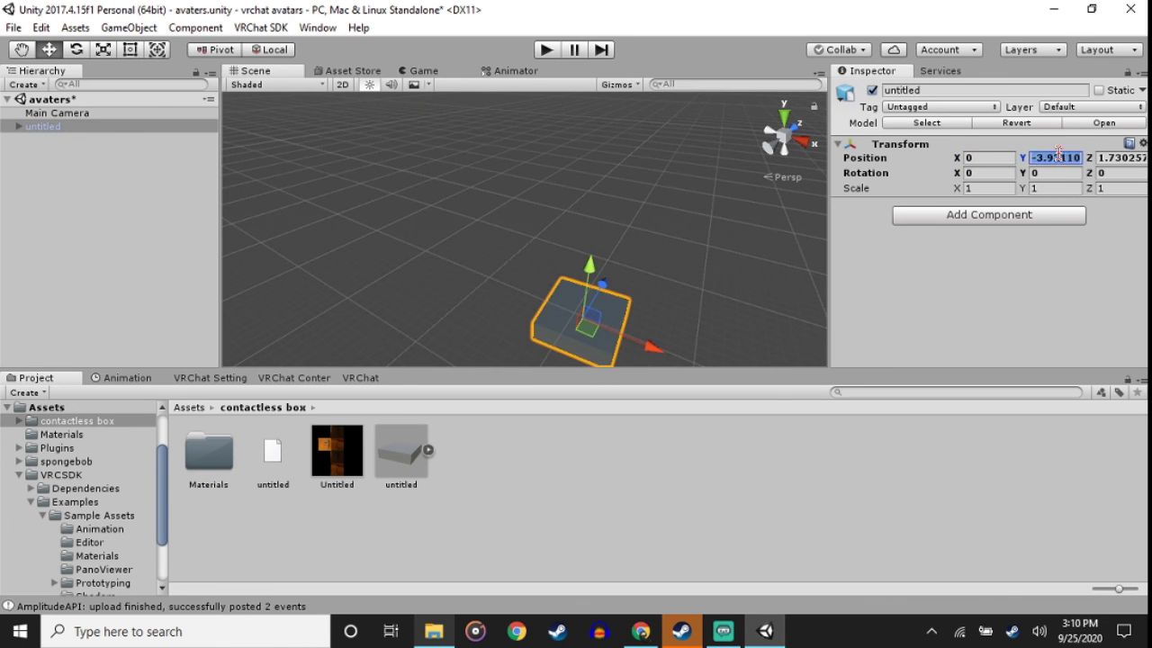
{"action": "type", "text": "0"}
{"action": "key", "text": "Tab"}
{"action": "type", "text": "0"}
{"action": "key", "text": "Return"}
Texture the contactless box with its Untitled texture, then delete it from the scene
{"action": "mouse_move", "coordinate": [349, 450]}
{"action": "left_mouse_down"}
{"action": "mouse_move", "coordinate": [632, 279]}
{"action": "mouse_move", "coordinate": [517, 310]}
{"action": "left_mouse_up"}
{"action": "scroll", "coordinate": [632, 279], "scroll_direction": "up", "scroll_amount": 5}
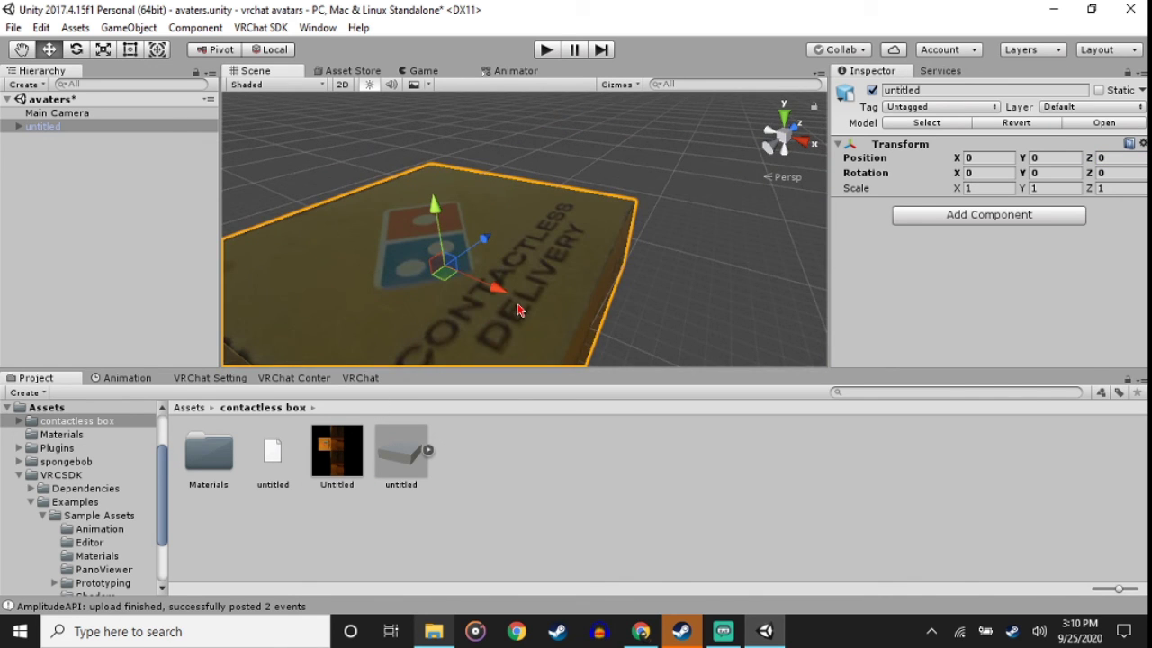
{"action": "key", "text": "Delete"}
{"action": "left_click", "coordinate": [190, 407]}
Import the dog box, family guy box and irish folders from modle into Unity's Assets
{"action": "left_click", "coordinate": [434, 630]}
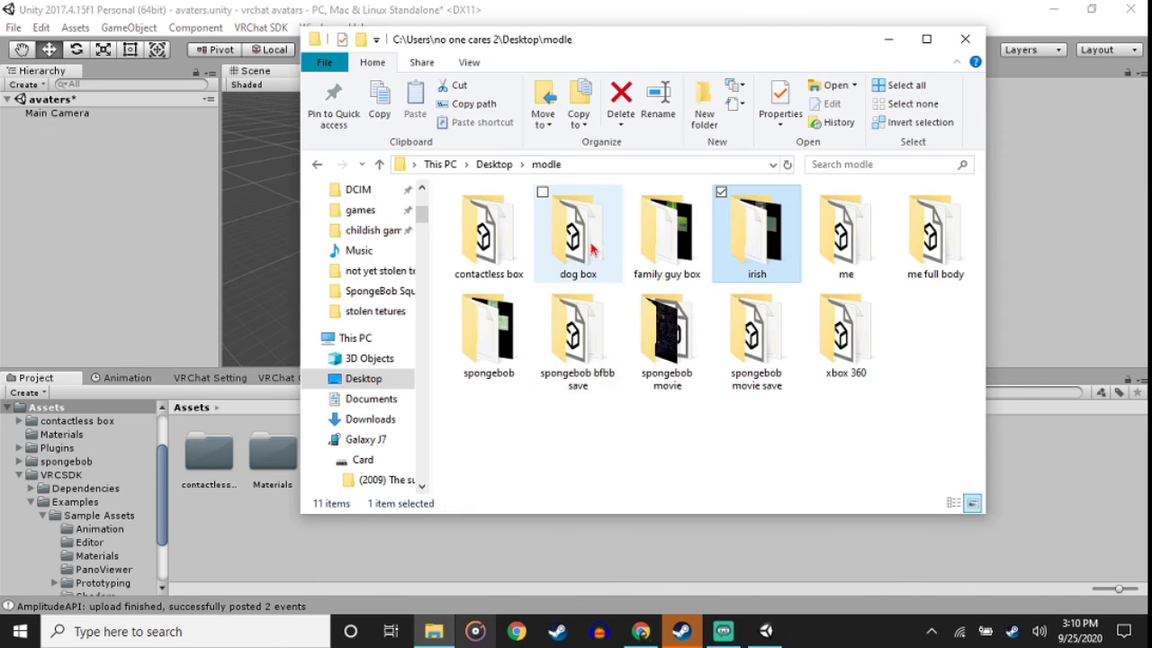
{"action": "left_click", "coordinate": [592, 250]}
{"action": "left_click", "coordinate": [776, 270], "text": "shift"}
{"action": "mouse_move", "coordinate": [775, 270]}
{"action": "left_mouse_down"}
{"action": "mouse_move", "coordinate": [819, 558]}
{"action": "mouse_move", "coordinate": [758, 544]}
{"action": "left_mouse_up"}
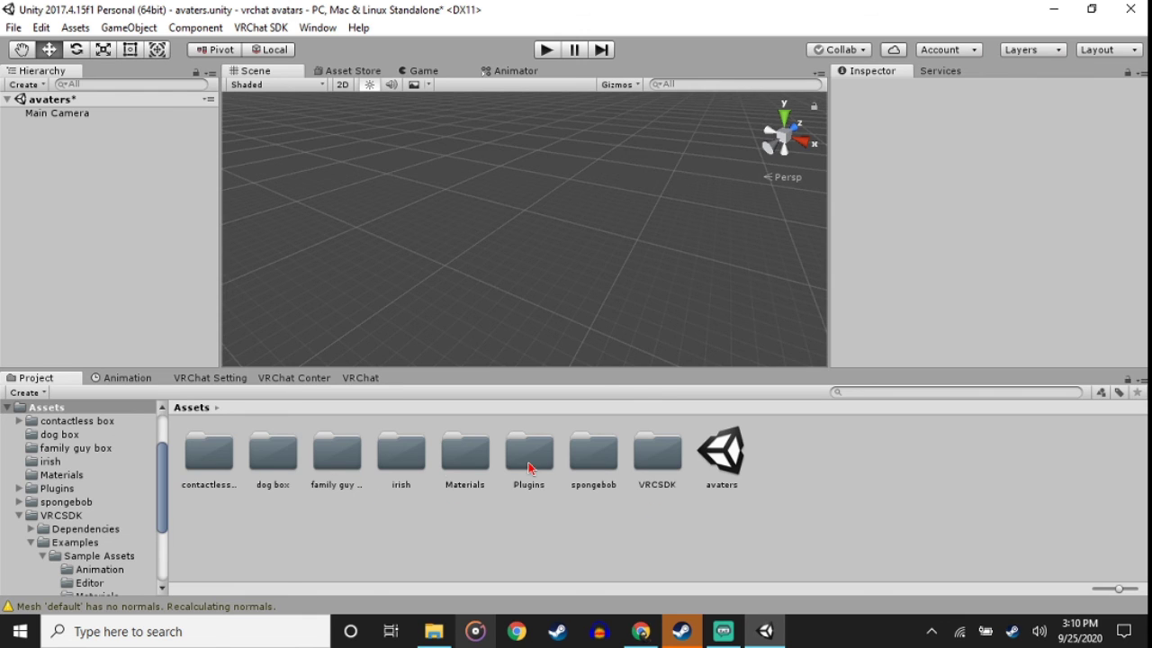
Place the family guy box model in the scene at position 0, 0, 0
{"action": "double_click", "coordinate": [352, 464]}
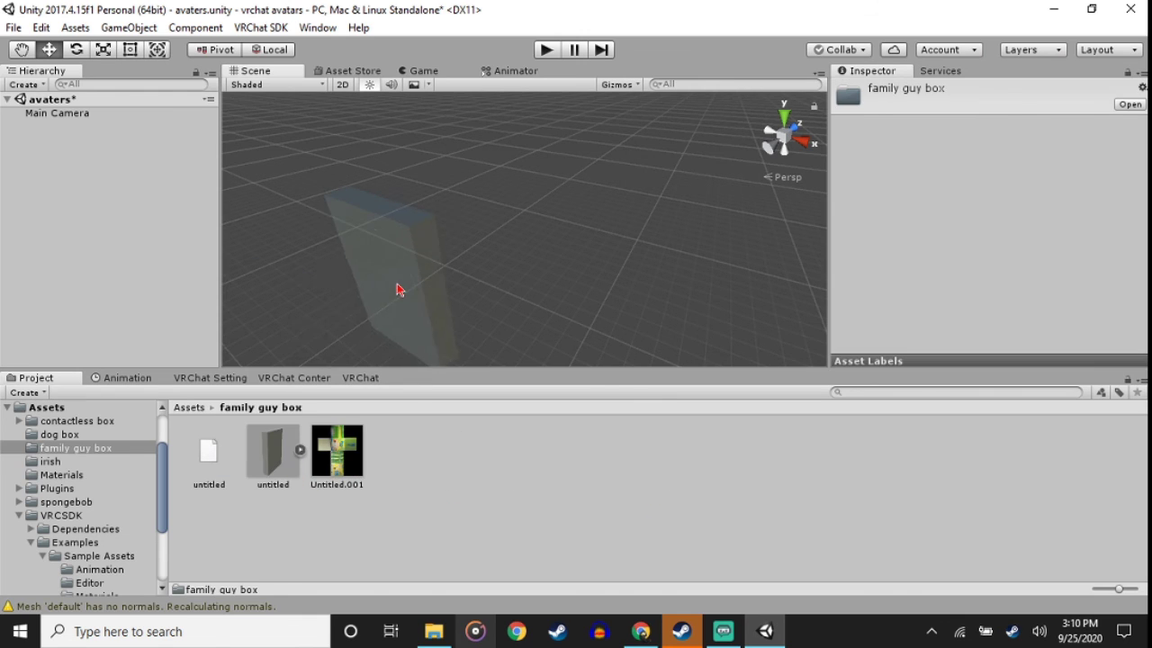
{"action": "left_click_drag", "start_coordinate": [297, 481], "coordinate": [396, 286]}
{"action": "left_click", "coordinate": [985, 167]}
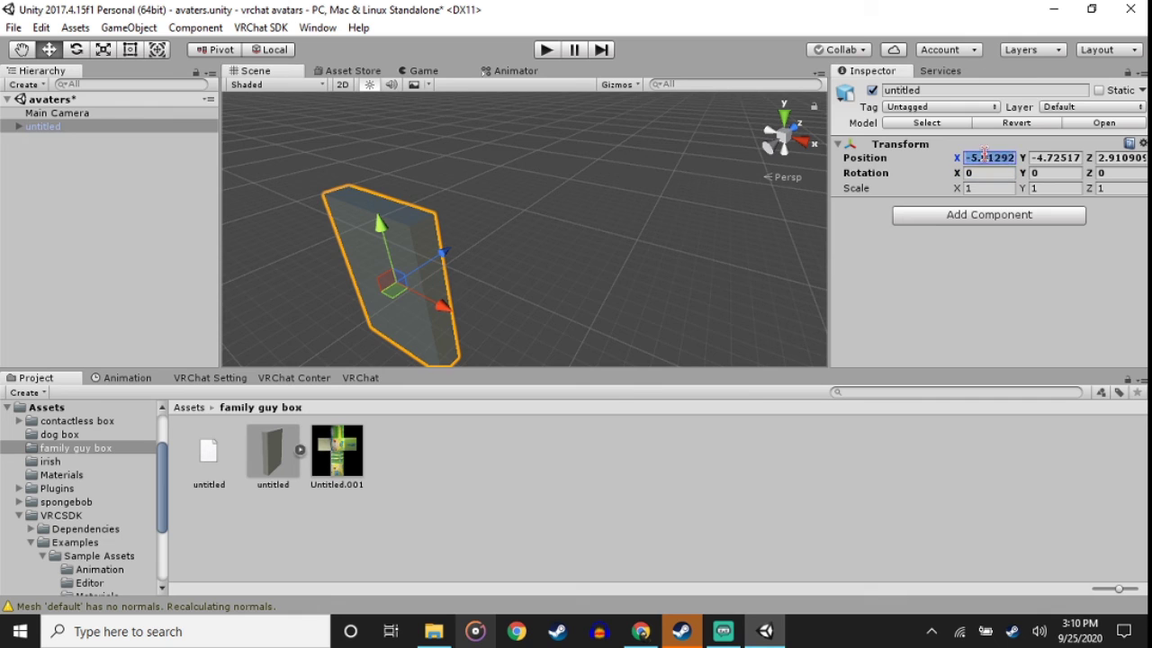
{"action": "type", "text": "0"}
{"action": "key", "text": "Tab"}
{"action": "type", "text": "0"}
{"action": "key", "text": "Tab"}
{"action": "type", "text": "0"}
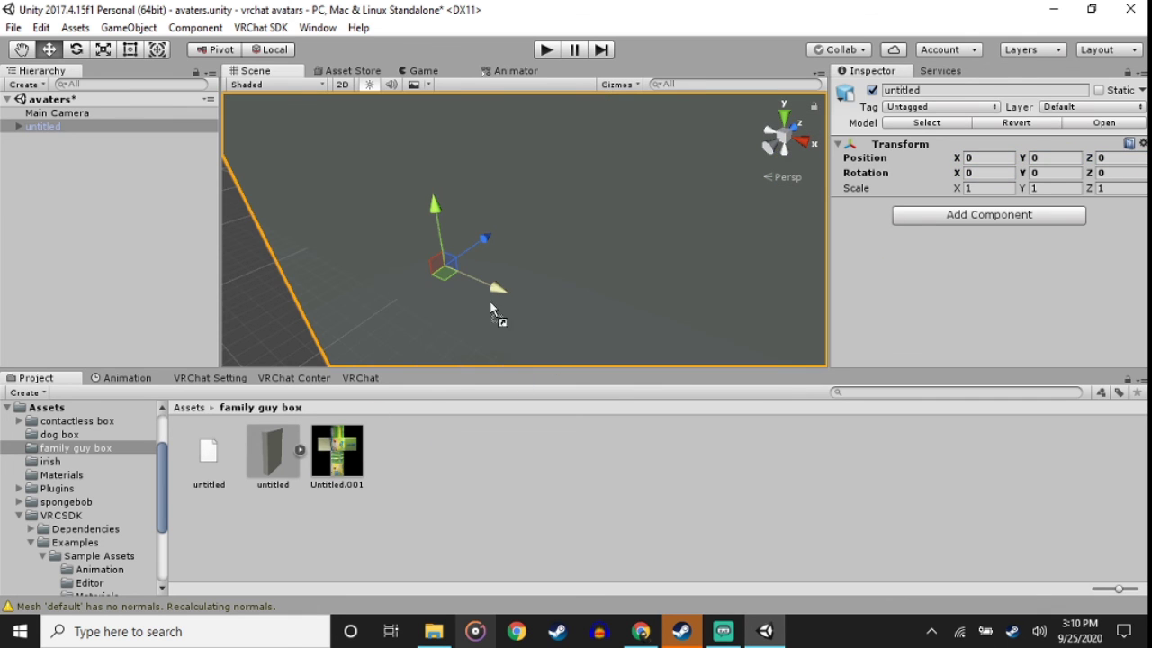
Apply the Untitled.001 texture to the family guy box, then delete it
{"action": "mouse_move", "coordinate": [336, 450]}
{"action": "left_mouse_down"}
{"action": "mouse_move", "coordinate": [498, 305]}
{"action": "mouse_move", "coordinate": [656, 255]}
{"action": "left_mouse_up"}
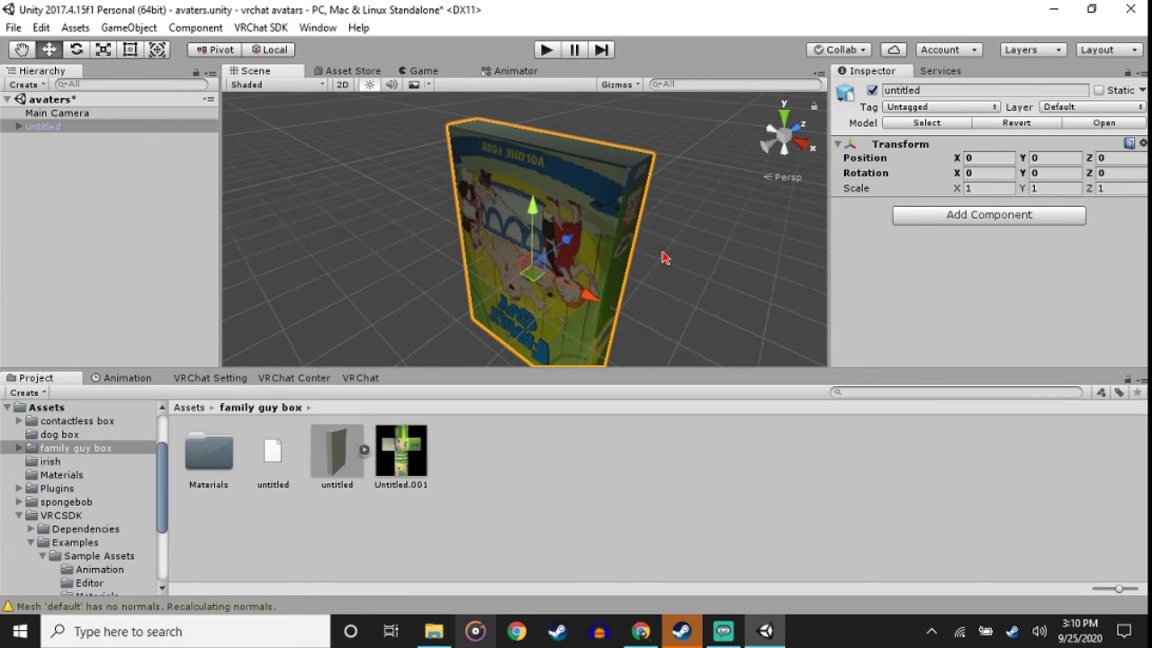
{"action": "key", "text": "Delete"}
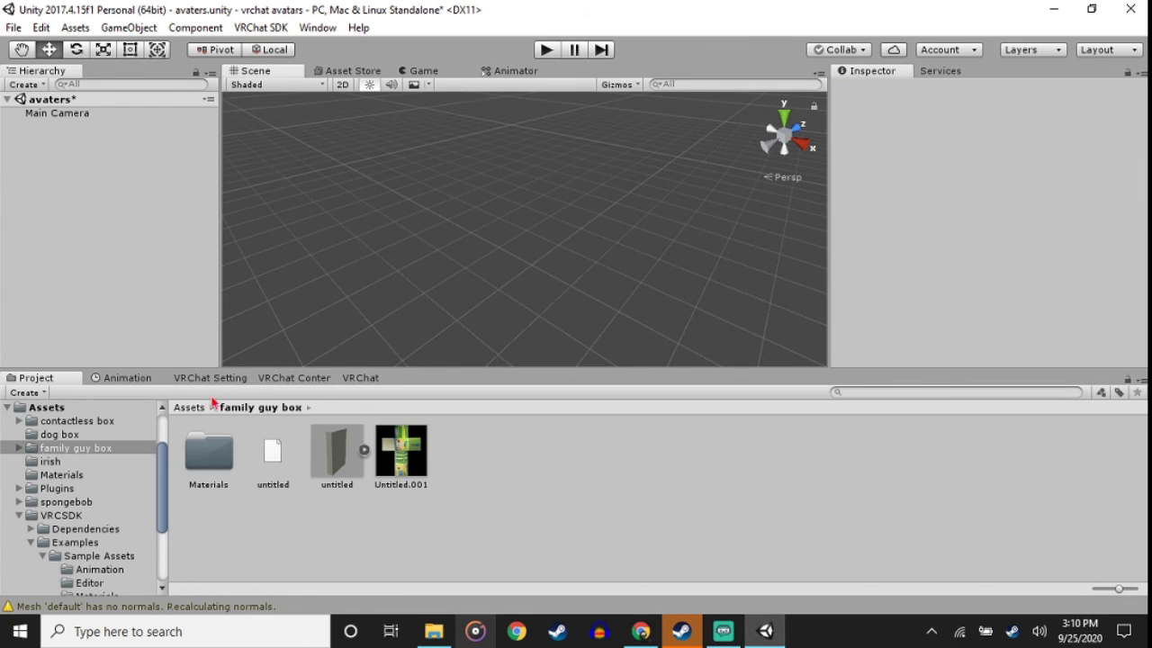
{"action": "left_click", "coordinate": [191, 406]}
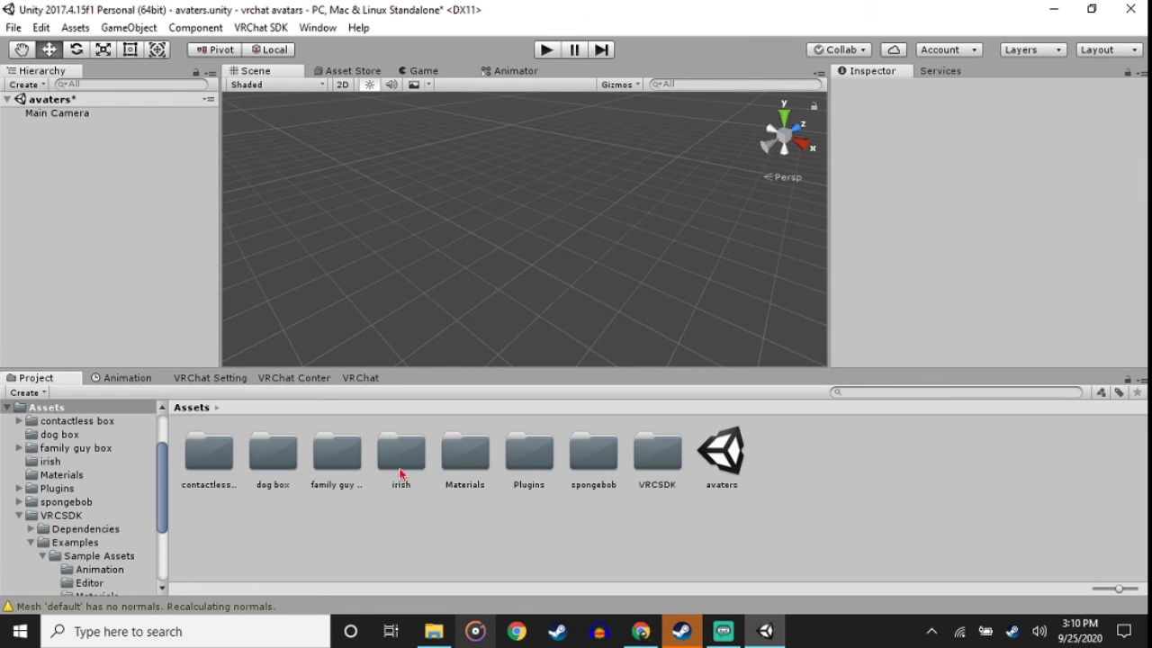
Place the irish model in the scene at position 0, 0, 0
{"action": "double_click", "coordinate": [399, 461]}
{"action": "left_click_drag", "start_coordinate": [336, 459], "coordinate": [442, 300]}
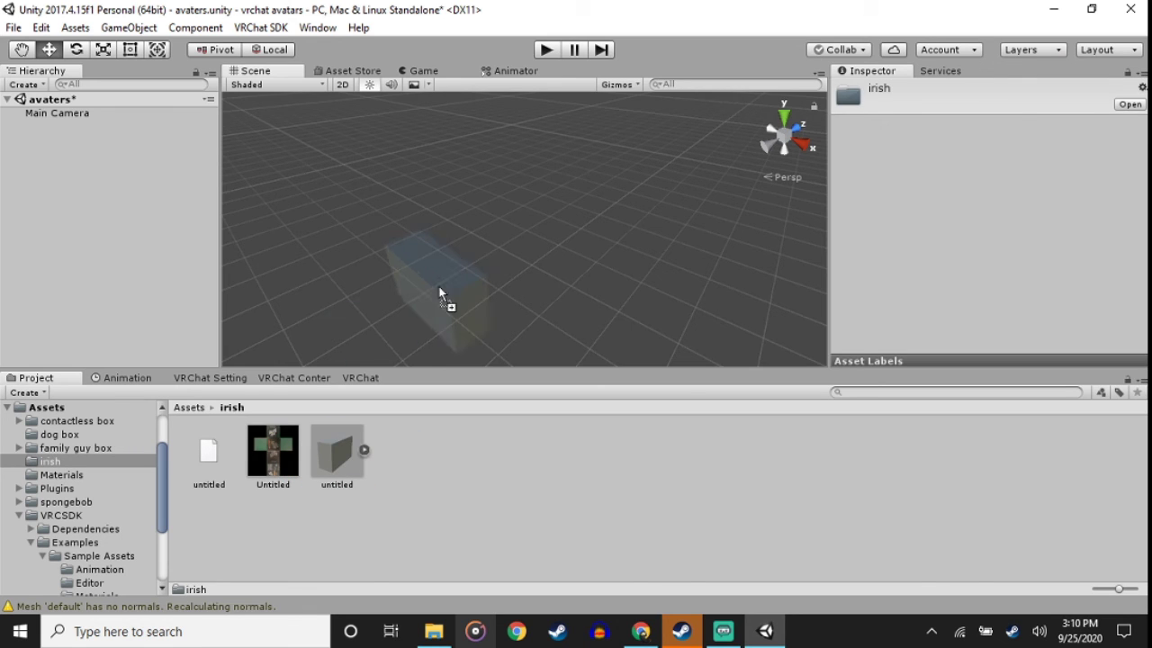
{"action": "left_click", "coordinate": [997, 157]}
{"action": "type", "text": "0"}
{"action": "key", "text": "Tab"}
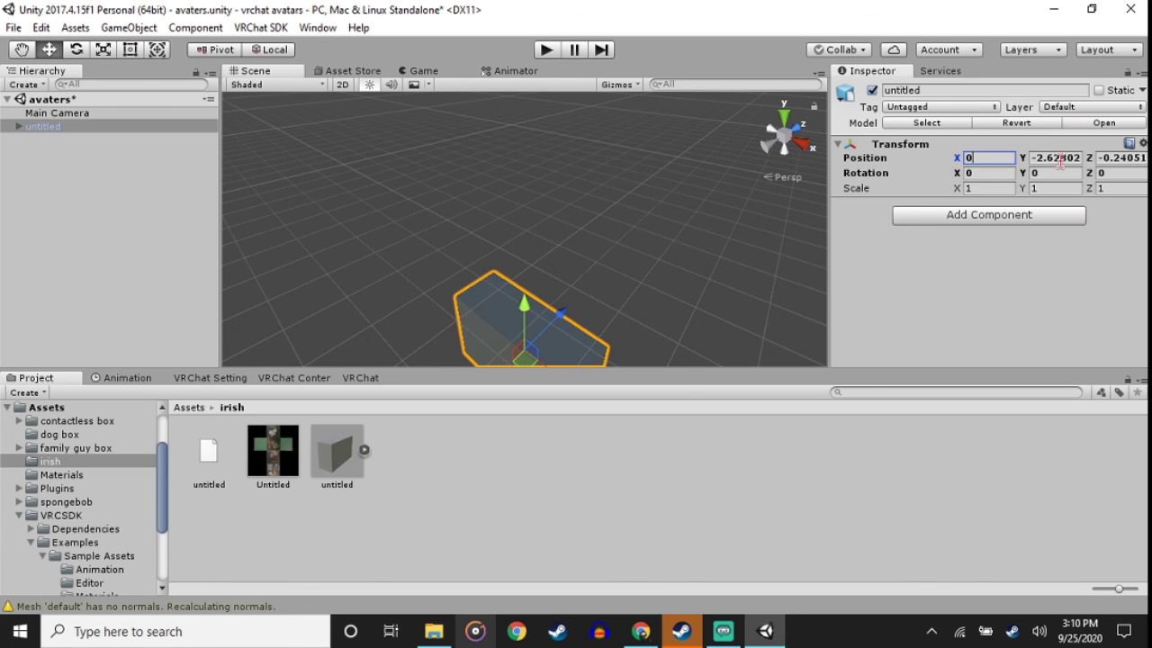
{"action": "type", "text": "0"}
{"action": "key", "text": "Tab"}
{"action": "type", "text": "0"}
{"action": "left_click", "coordinate": [560, 324]}
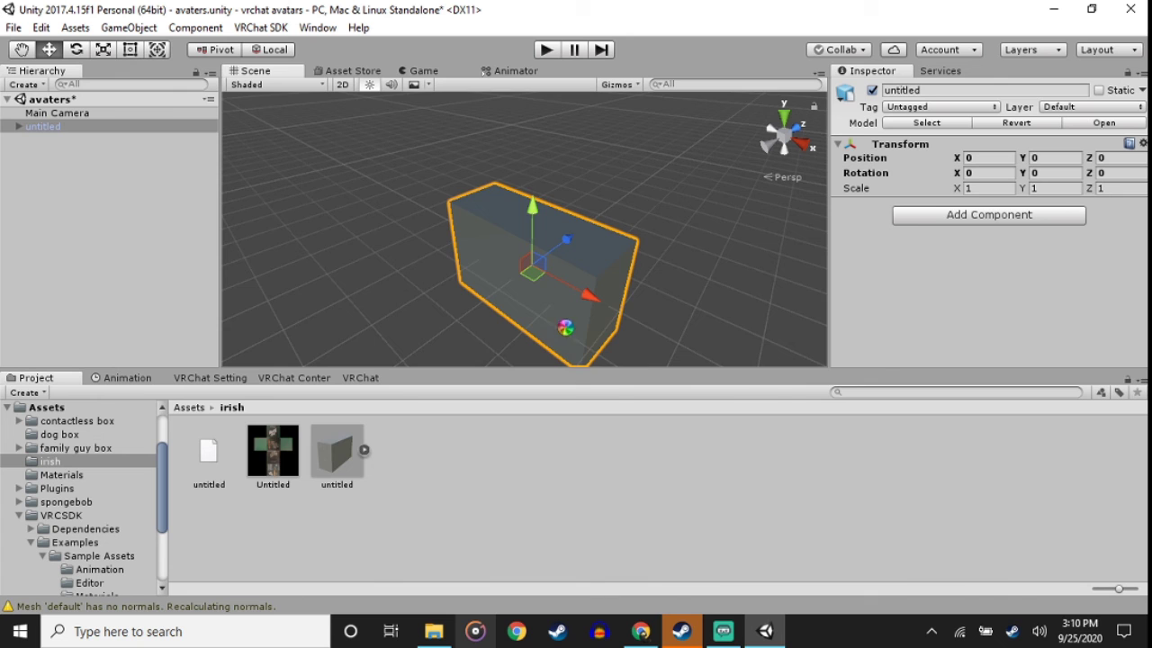
Apply the Untitled texture to the Irish Spring box, inspect it, then delete it
{"action": "middle_click_drag", "start_coordinate": [561, 321], "coordinate": [538, 227]}
{"action": "mouse_move", "coordinate": [538, 226]}
{"action": "left_mouse_down", "text": "alt"}
{"action": "mouse_move", "coordinate": [399, 288]}
{"action": "mouse_move", "coordinate": [442, 249]}
{"action": "mouse_move", "coordinate": [633, 234]}
{"action": "mouse_move", "coordinate": [393, 147]}
{"action": "left_mouse_up", "text": "alt"}
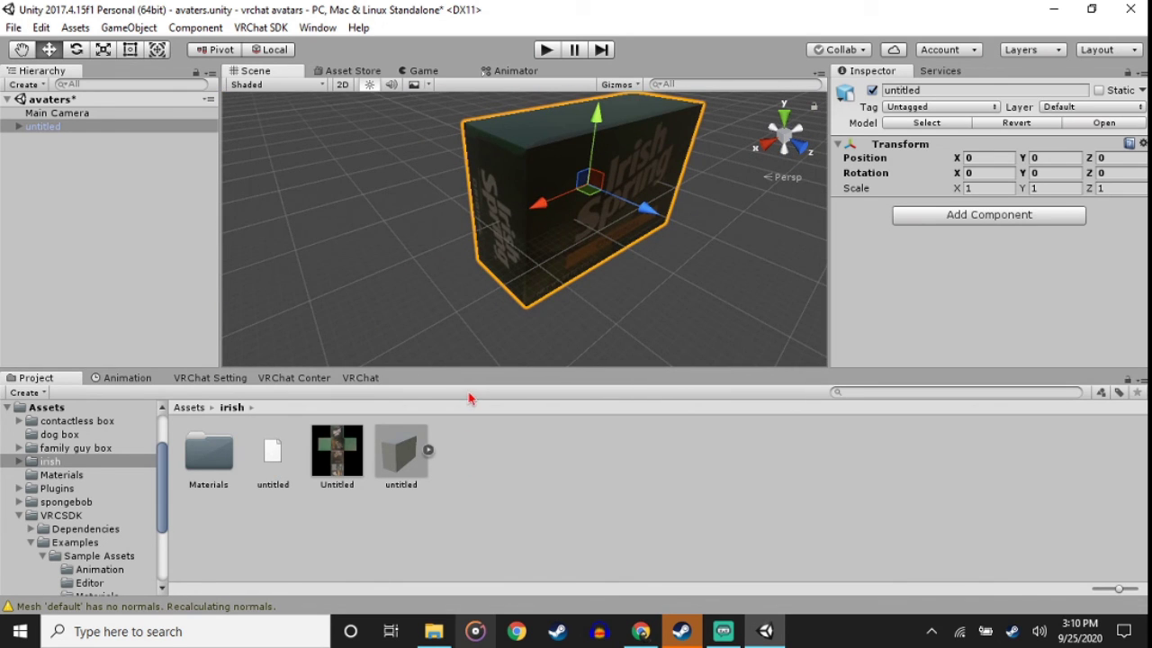
{"action": "key", "text": "Delete"}
{"action": "left_click", "coordinate": [191, 409]}
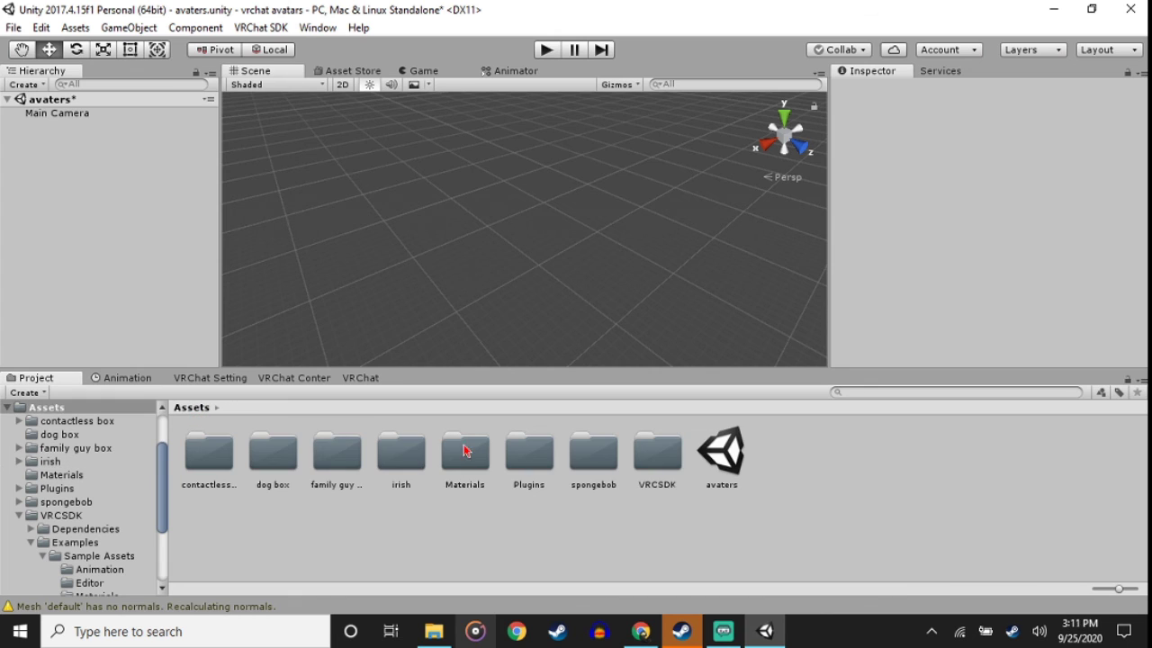
Place the dog box model at position 0, 0, 0 and frame it in the Scene view
{"action": "double_click", "coordinate": [261, 466]}
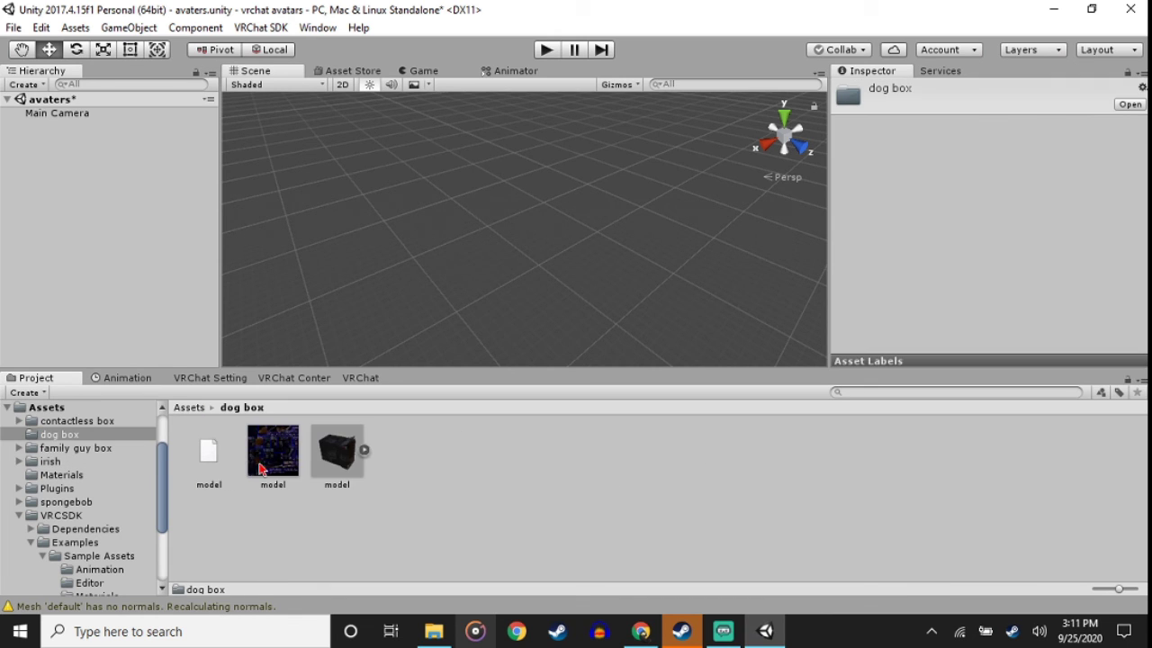
{"action": "left_click_drag", "start_coordinate": [328, 454], "coordinate": [525, 198]}
{"action": "left_click", "coordinate": [970, 159]}
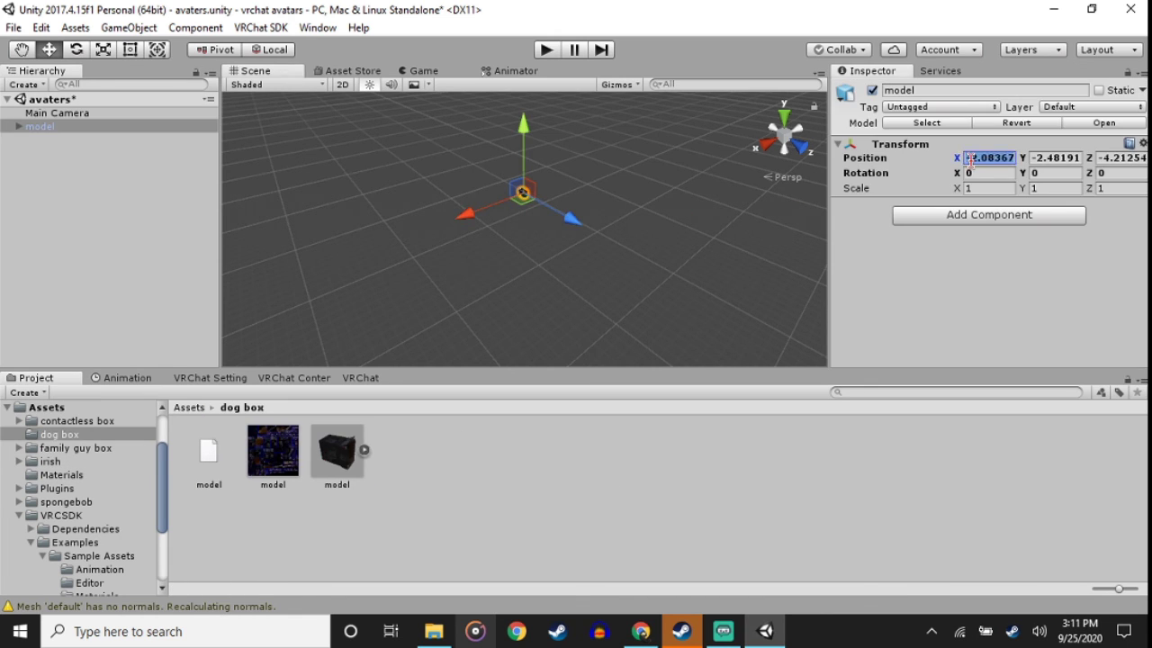
{"action": "type", "text": "0"}
{"action": "key", "text": "Tab"}
{"action": "type", "text": "0"}
{"action": "key", "text": "Tab"}
{"action": "type", "text": "0"}
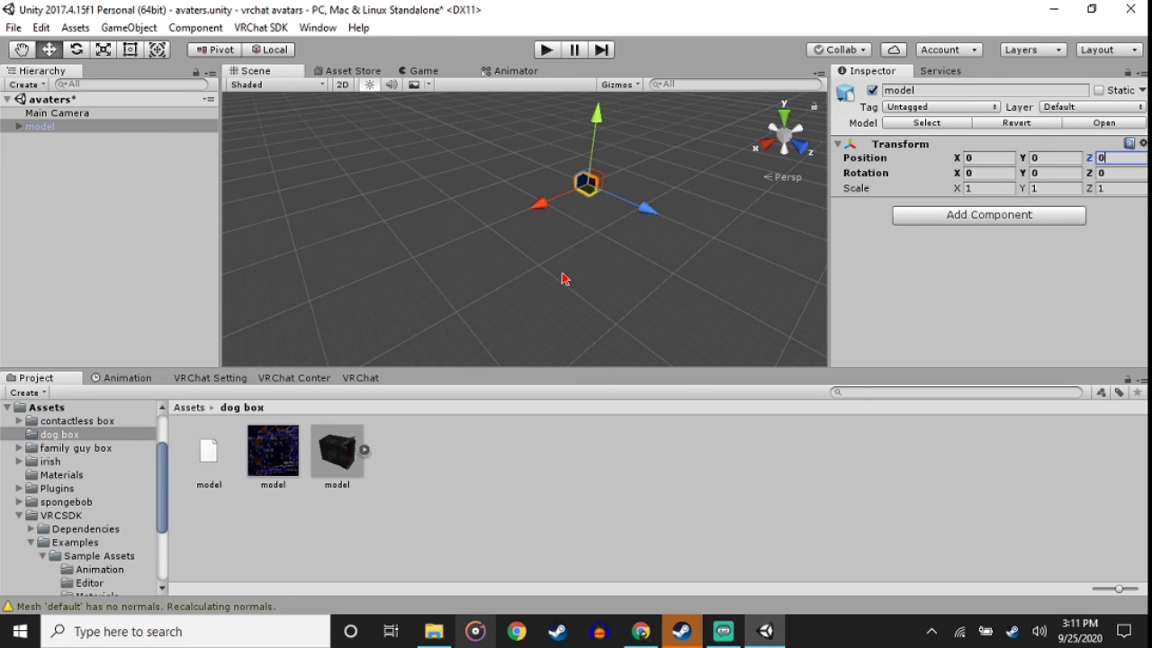
{"action": "mouse_move", "coordinate": [561, 279]}
{"action": "middle_mouse_down"}
{"action": "mouse_move", "coordinate": [592, 242]}
{"action": "mouse_move", "coordinate": [507, 301]}
{"action": "mouse_move", "coordinate": [617, 213]}
{"action": "middle_mouse_up"}
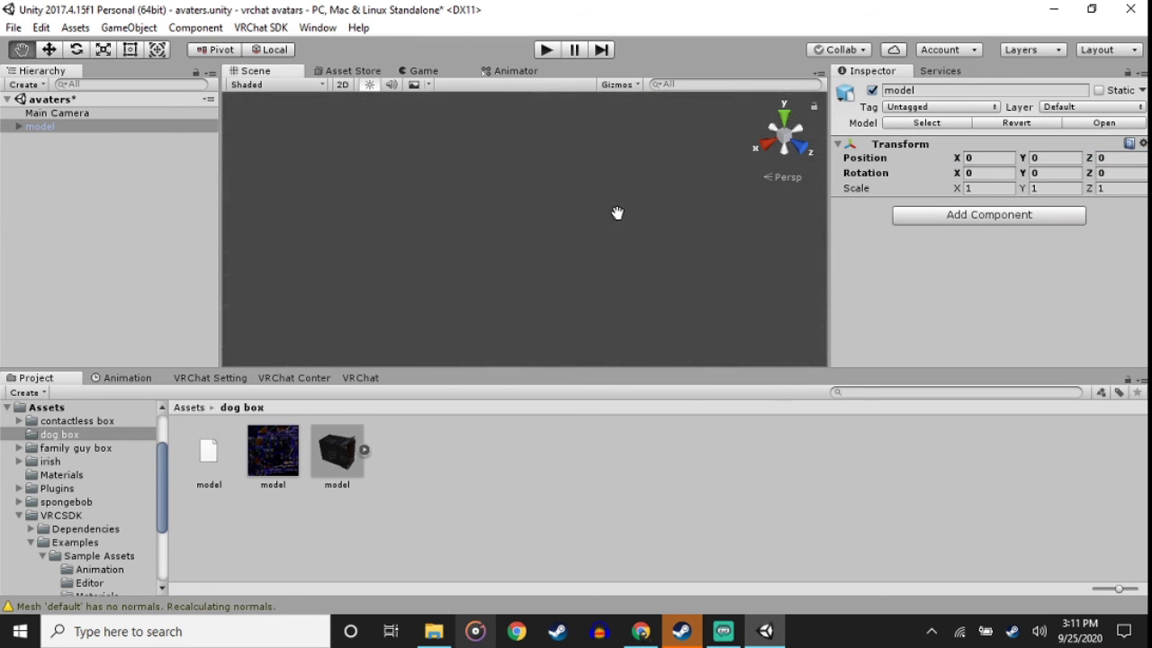
{"action": "key", "text": "f"}
{"action": "mouse_move", "coordinate": [602, 243]}
{"action": "left_mouse_down", "text": "alt"}
{"action": "mouse_move", "coordinate": [645, 204]}
{"action": "mouse_move", "coordinate": [611, 210]}
{"action": "mouse_move", "coordinate": [694, 234]}
{"action": "left_mouse_up", "text": "alt"}
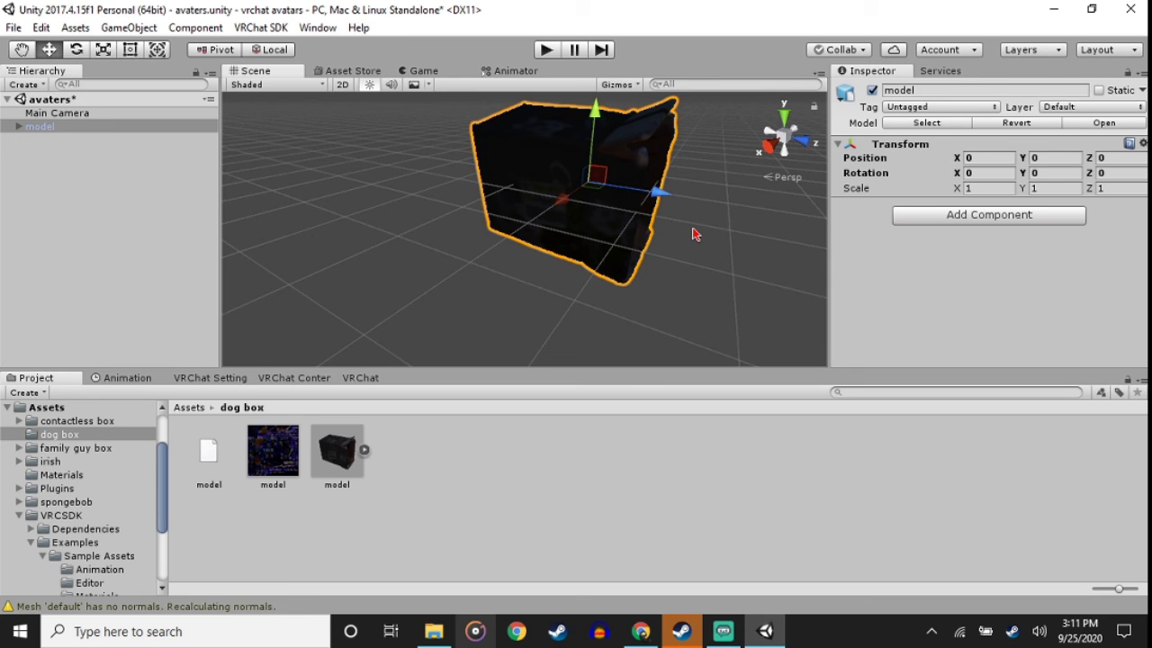
Delete the dog box model from the scene, leaving Main Camera, and return to the Assets root
{"action": "key", "text": "Delete"}
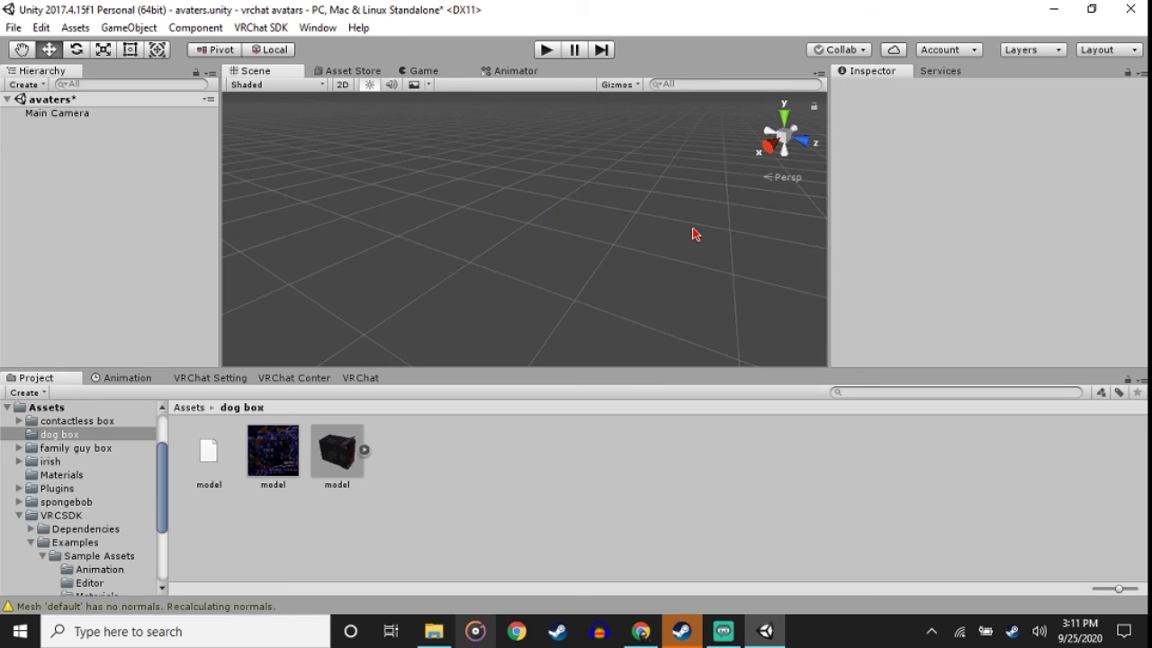
{"action": "left_click", "coordinate": [191, 410]}
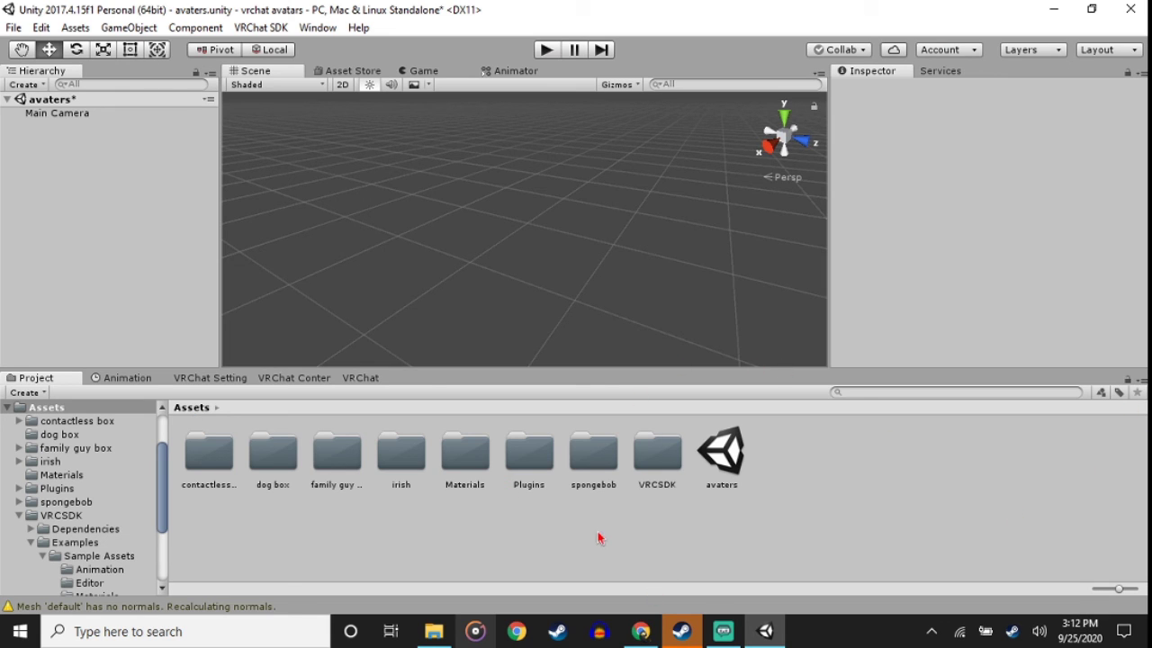
Delete the spongebob folder, then the irish folder, from Assets, confirming each deletion
{"action": "left_click", "coordinate": [586, 456]}
{"action": "right_click", "coordinate": [587, 457]}
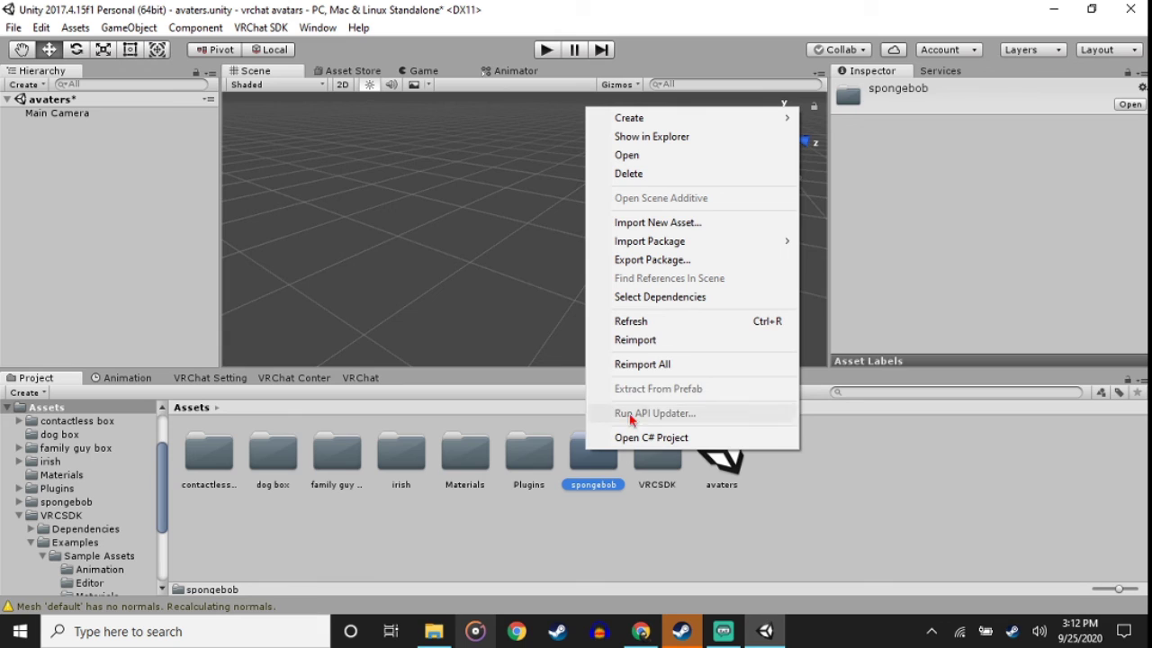
{"action": "left_click", "coordinate": [666, 174]}
{"action": "left_click", "coordinate": [617, 350]}
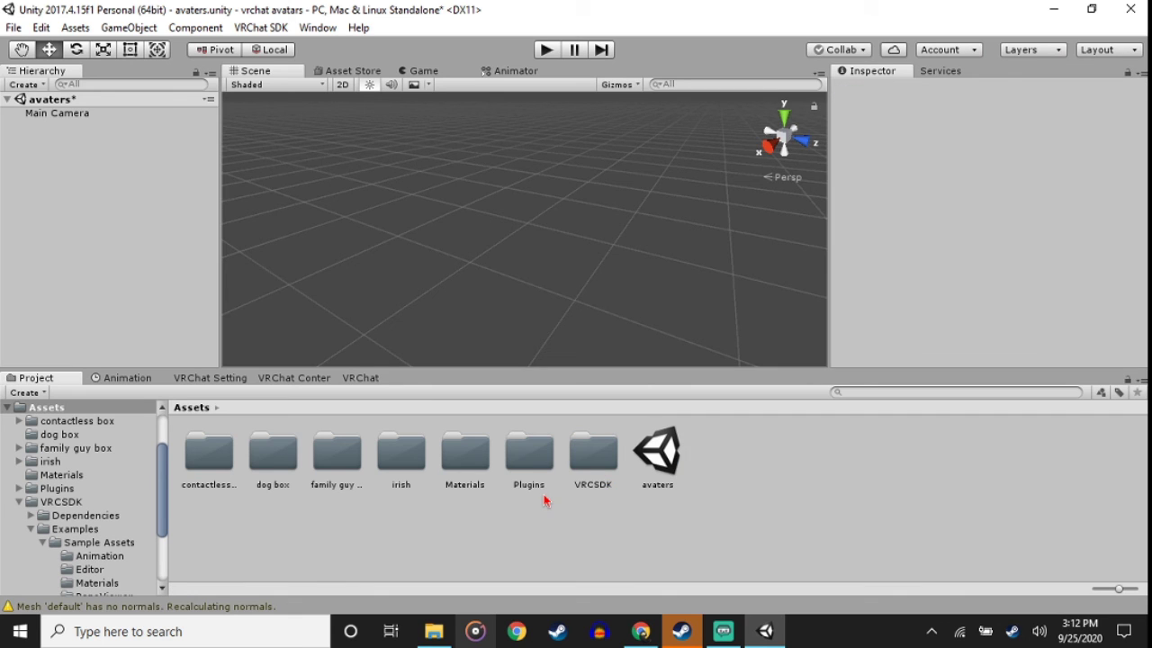
{"action": "right_click", "coordinate": [405, 454]}
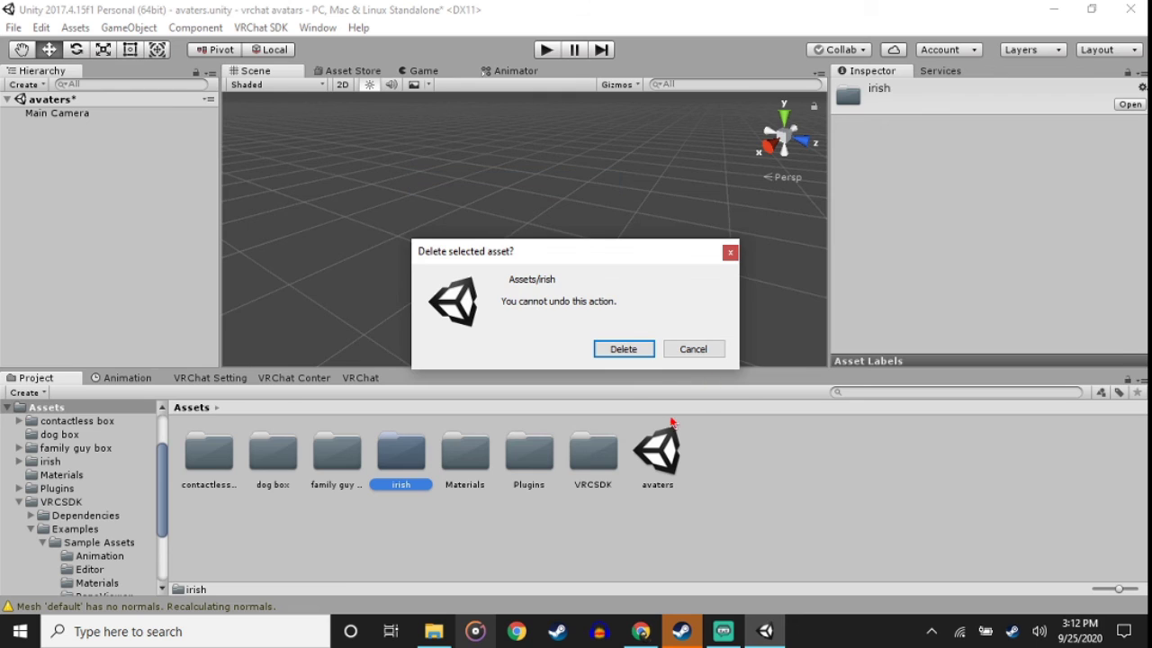
{"action": "left_click", "coordinate": [623, 350]}
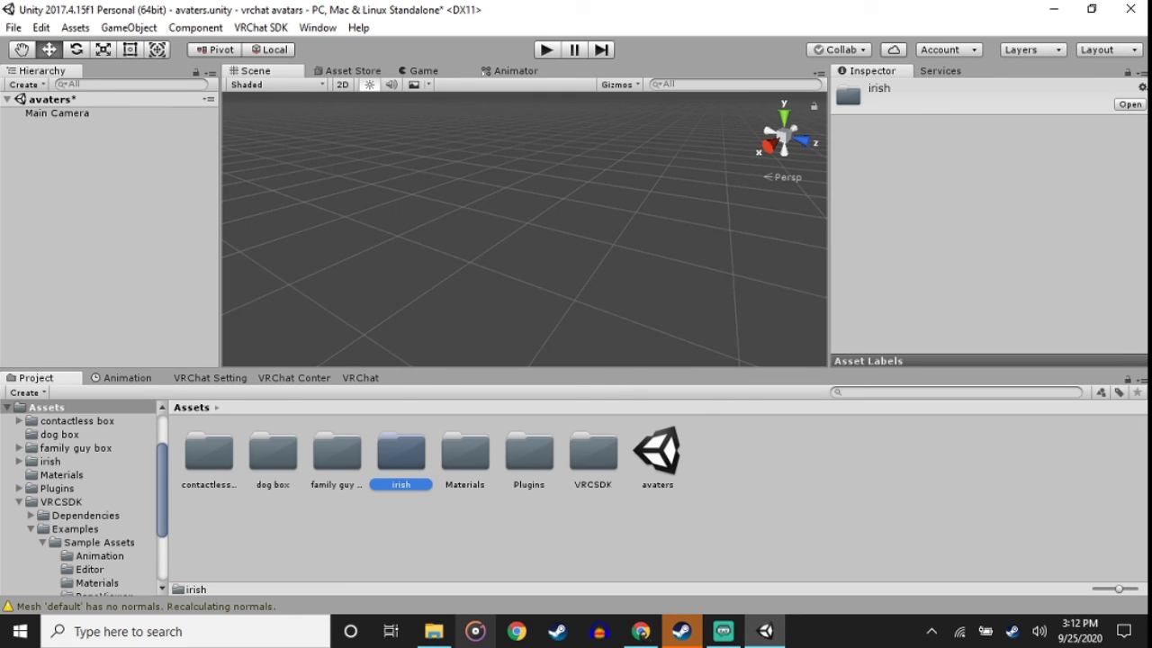